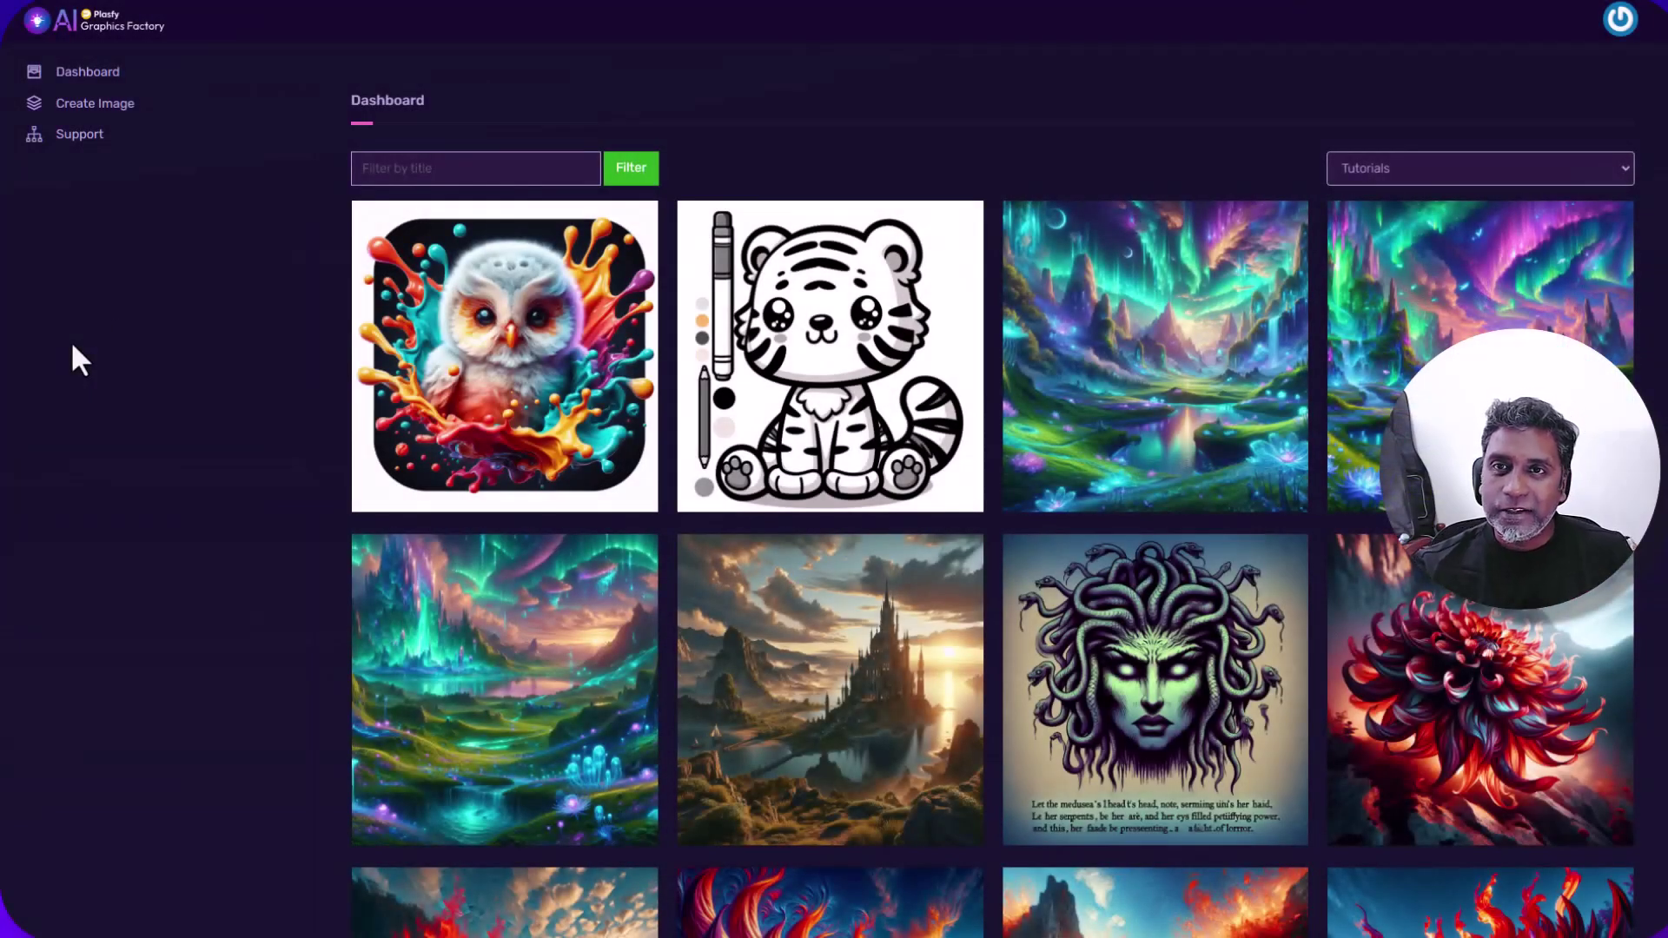
# - Switch the gallery category from Tutorials to Show all
pyautogui.moveTo(910, 33)
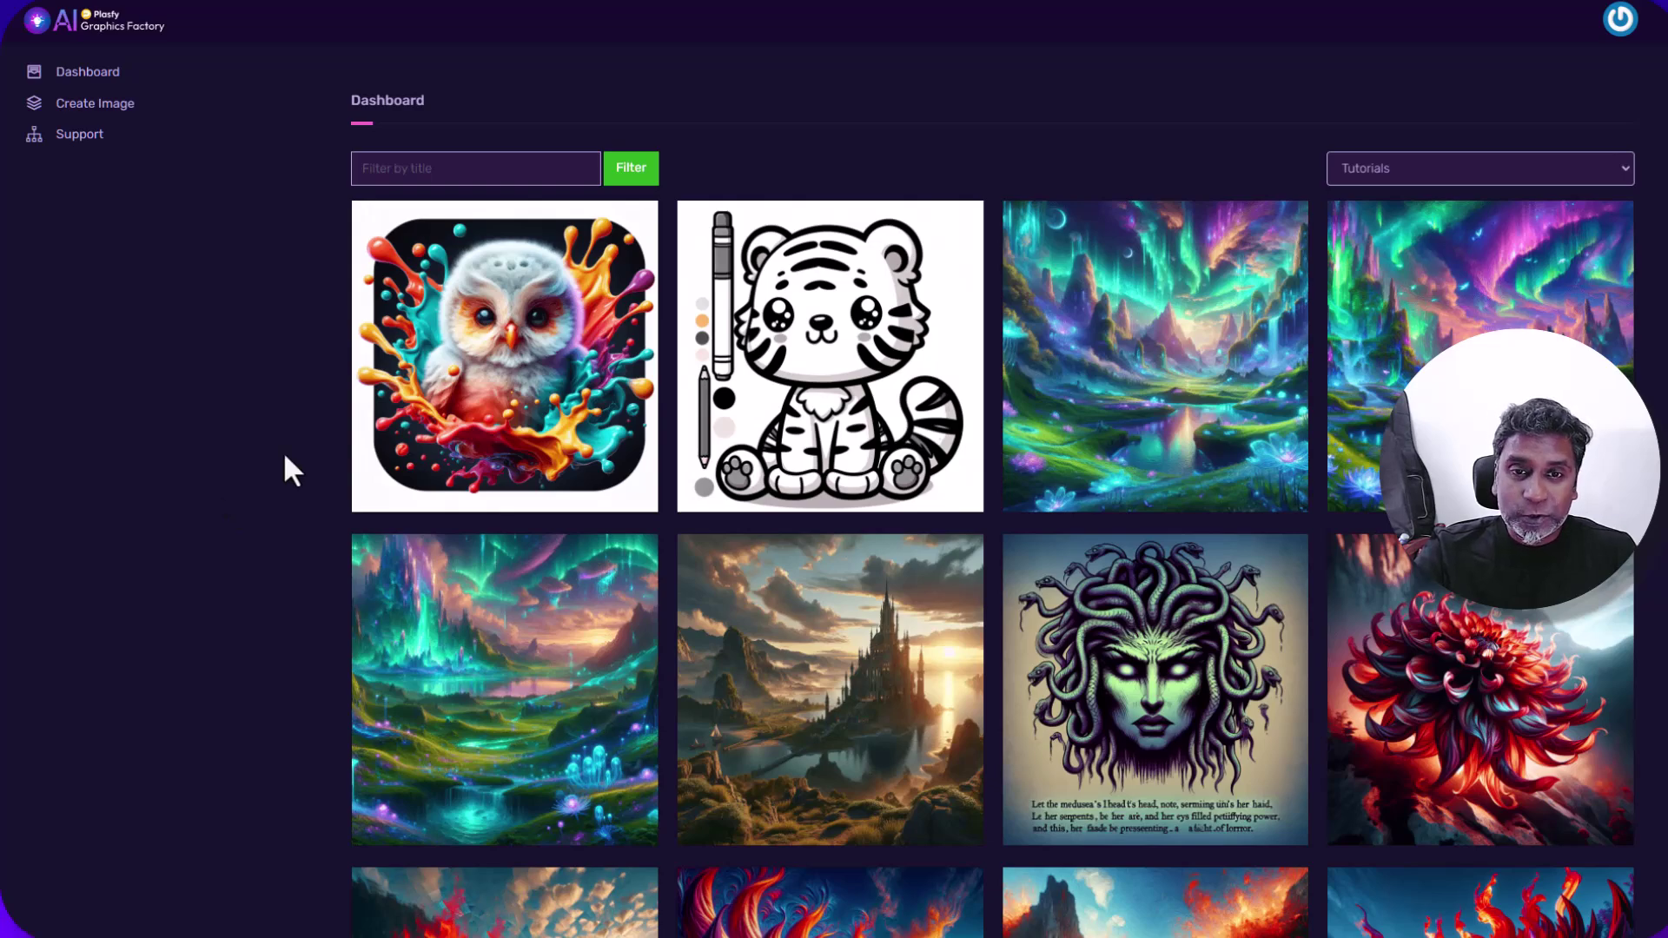
pyautogui.scroll(-5, 287, 469)
pyautogui.scroll(4, 286, 469)
pyautogui.scroll(1, 286, 469)
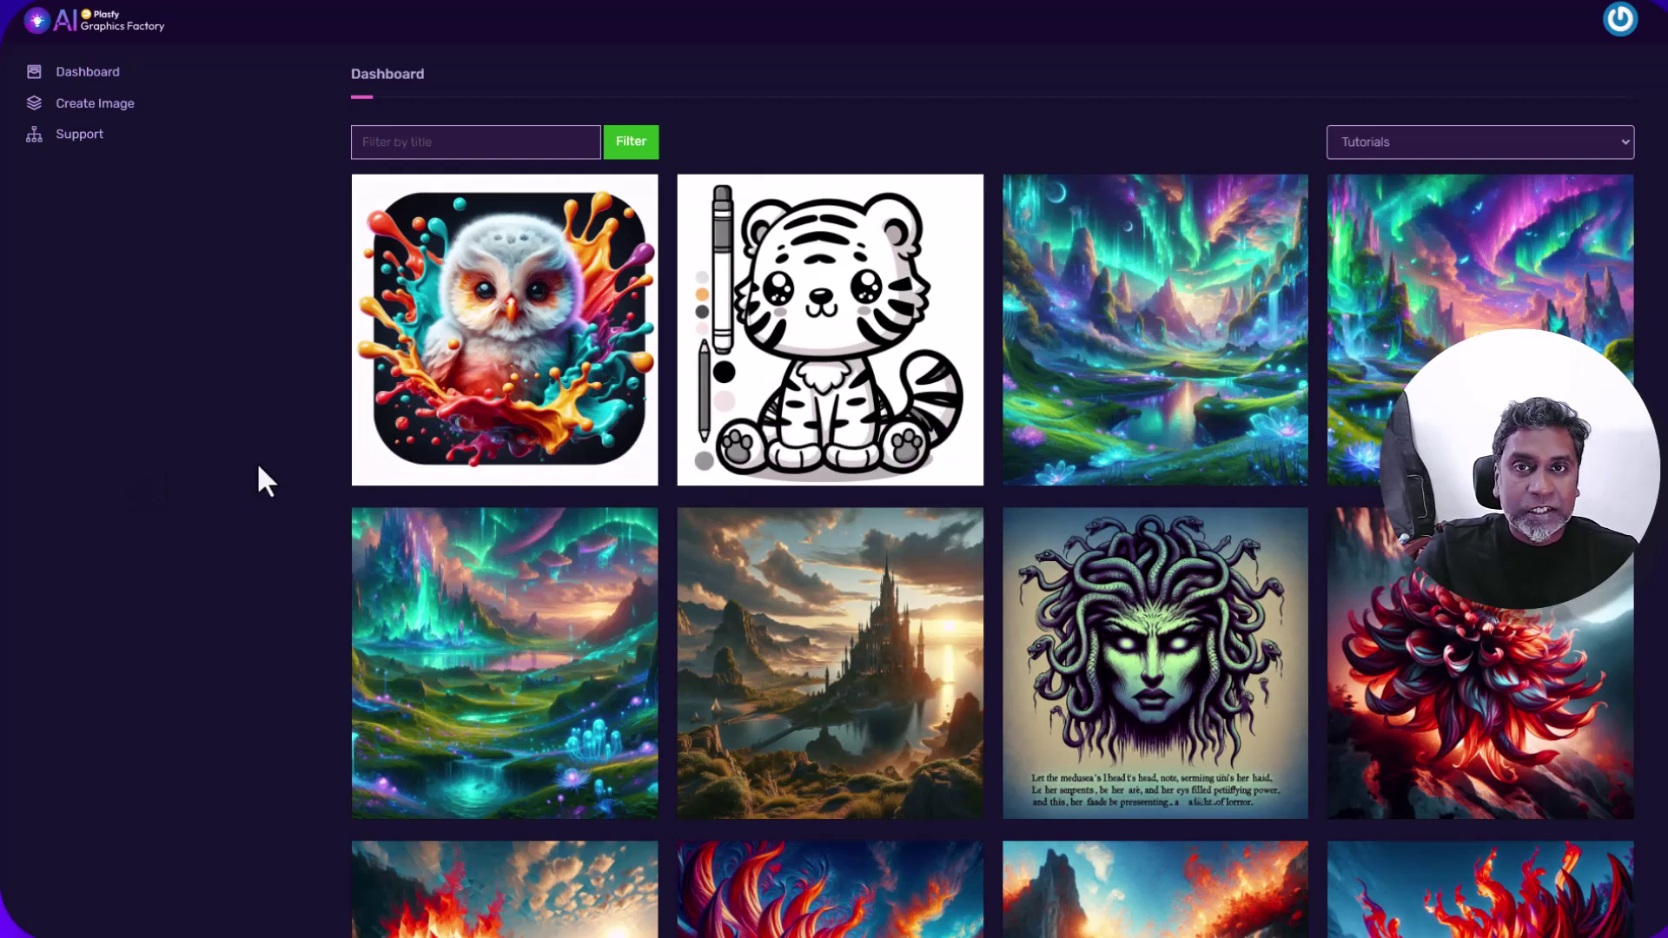
pyautogui.moveTo(1466, 665)
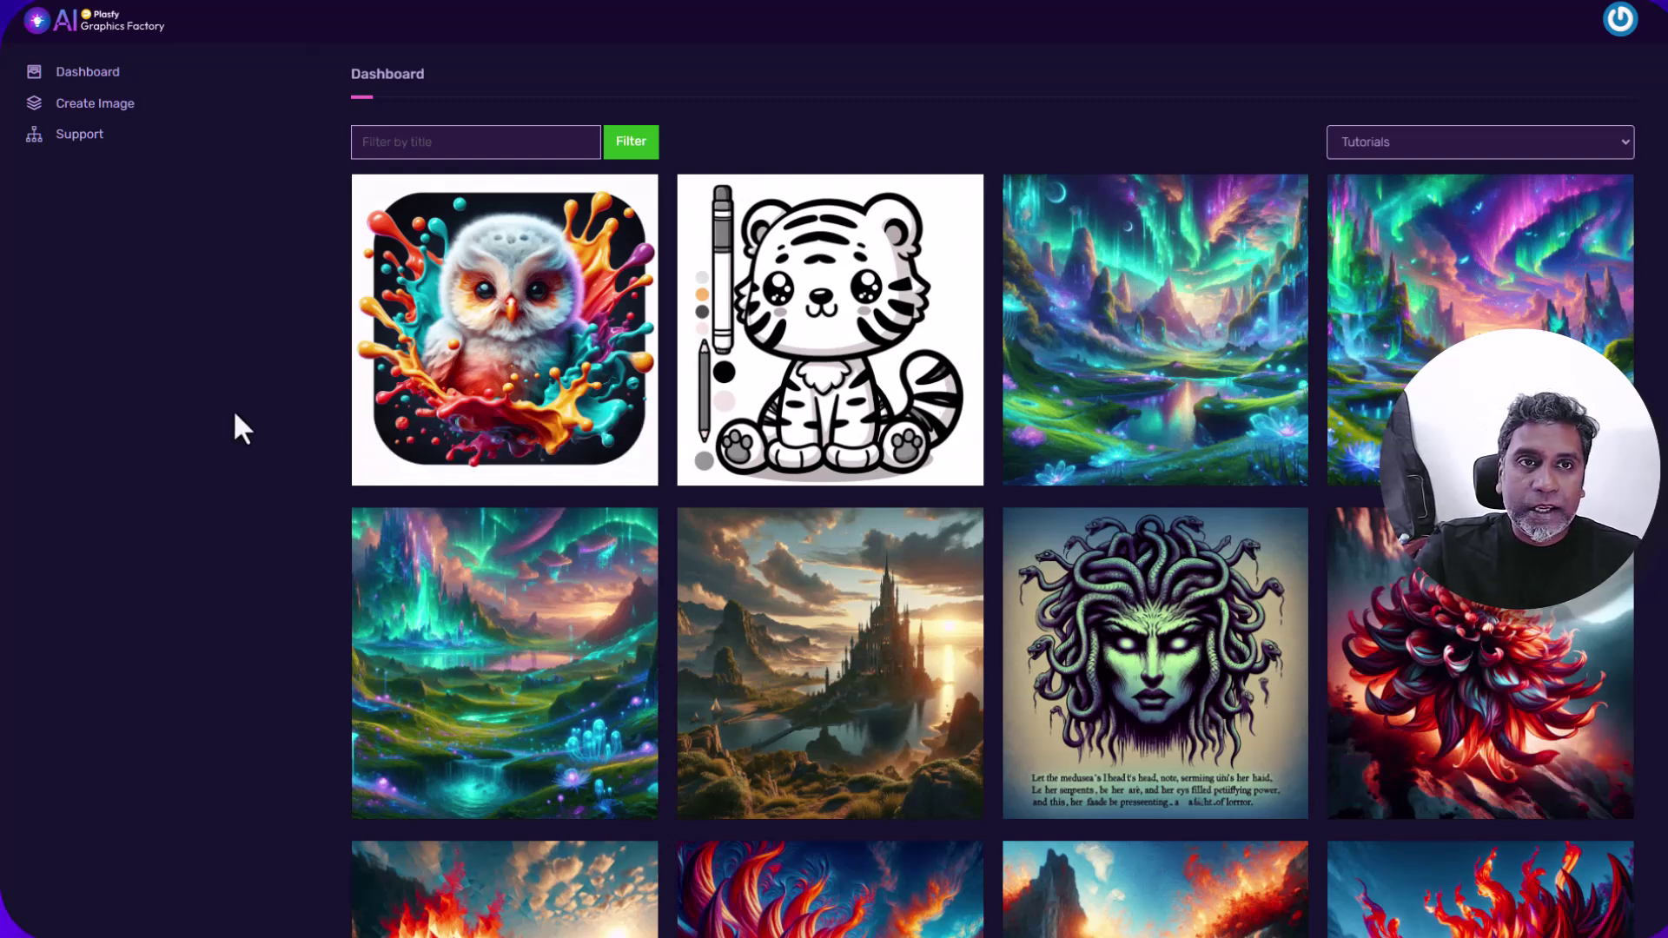
pyautogui.scroll(-1, 265, 579)
pyautogui.scroll(1, 266, 580)
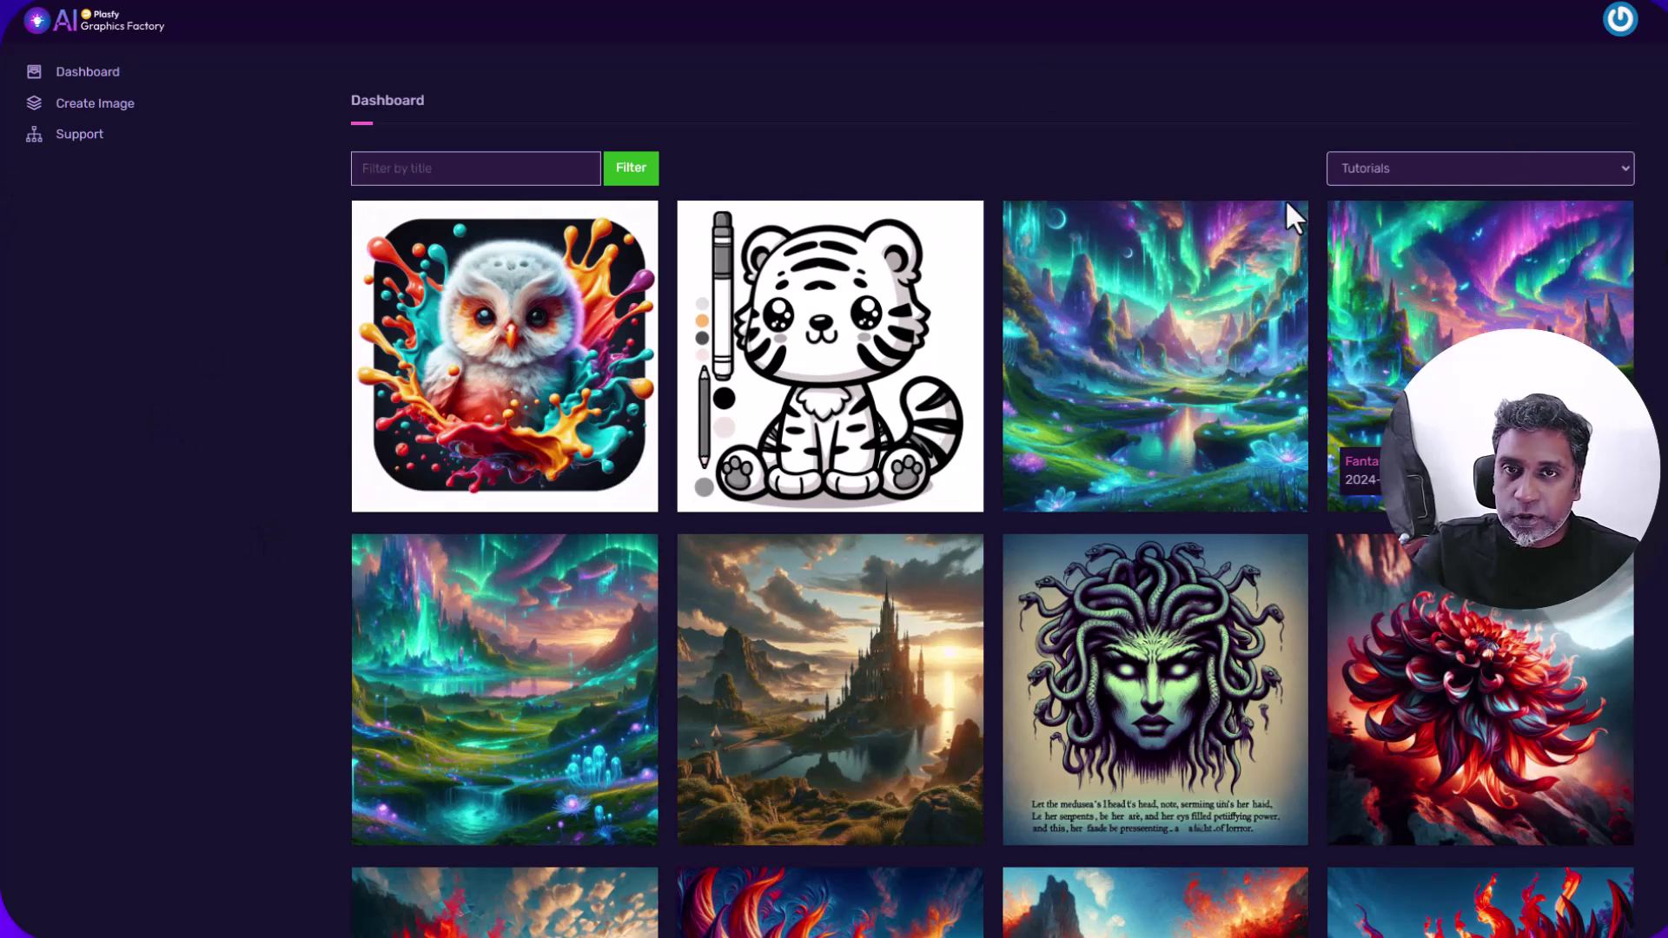
pyautogui.click(1524, 168)
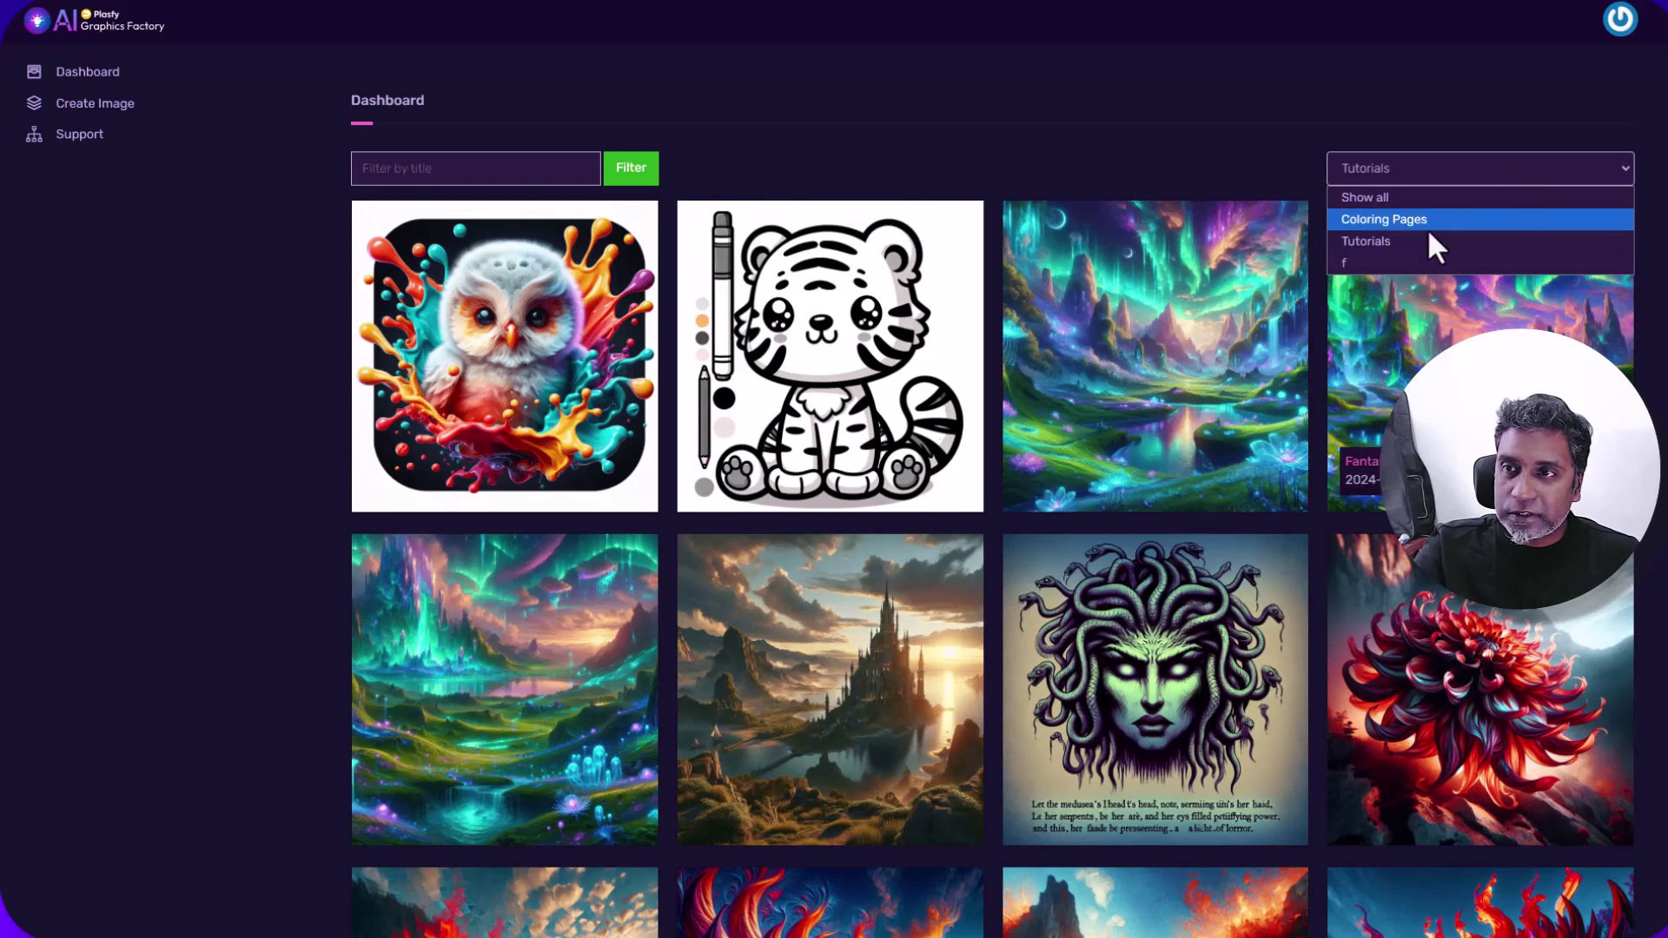
pyautogui.click(1248, 163)
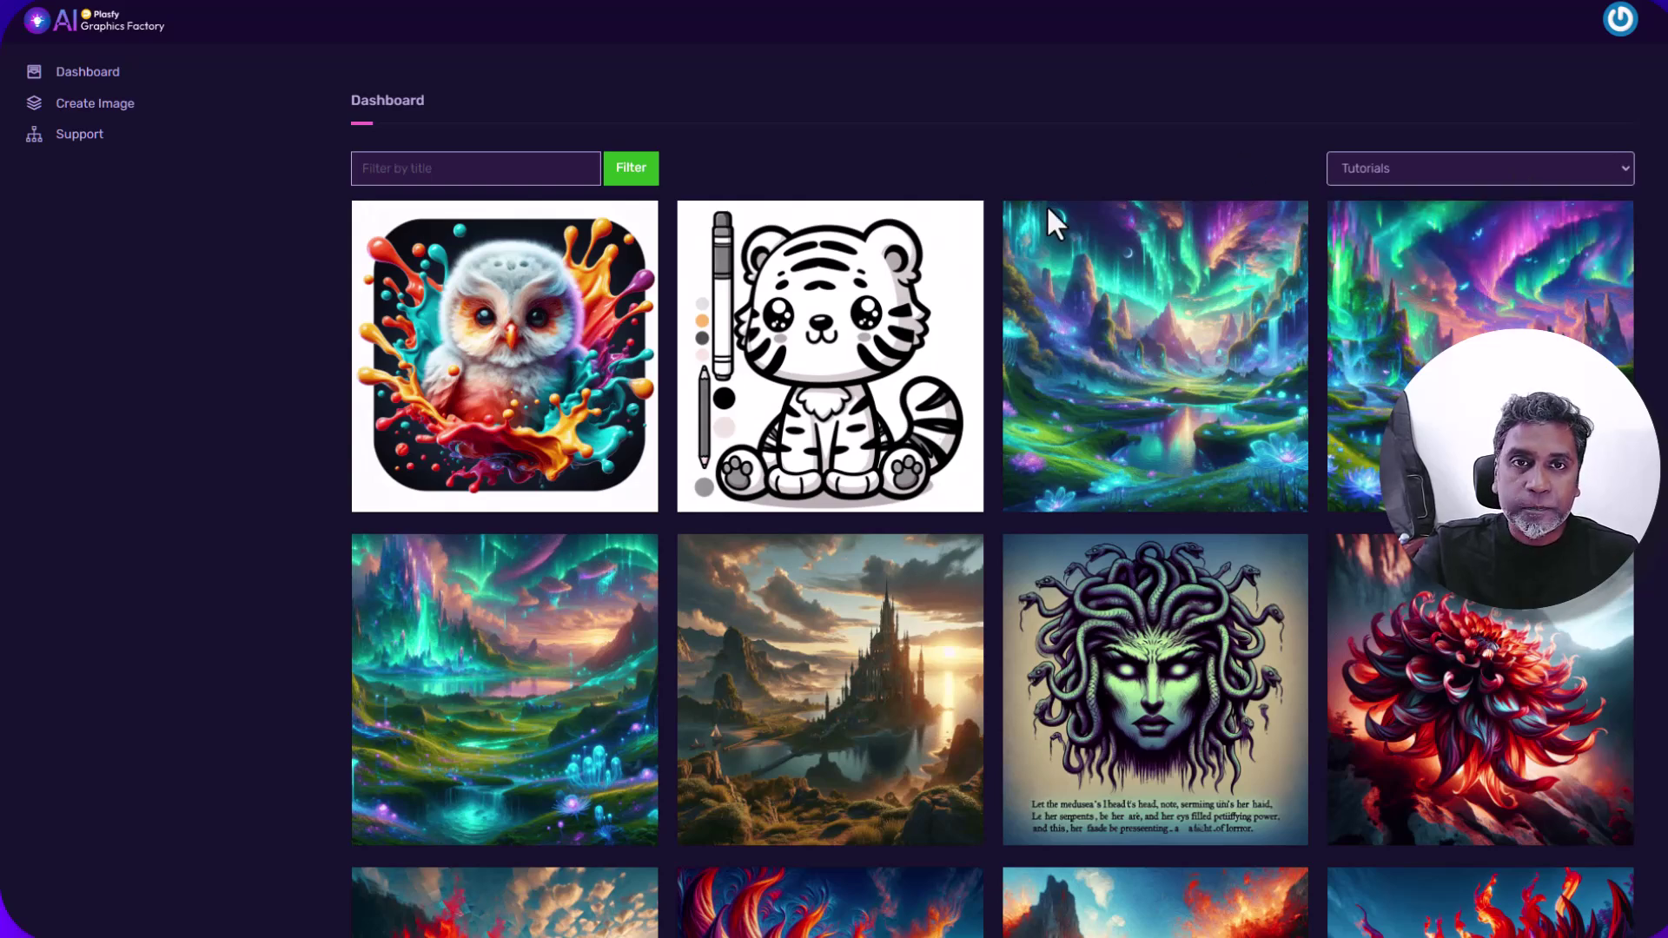
pyautogui.scroll(-4, 201, 214)
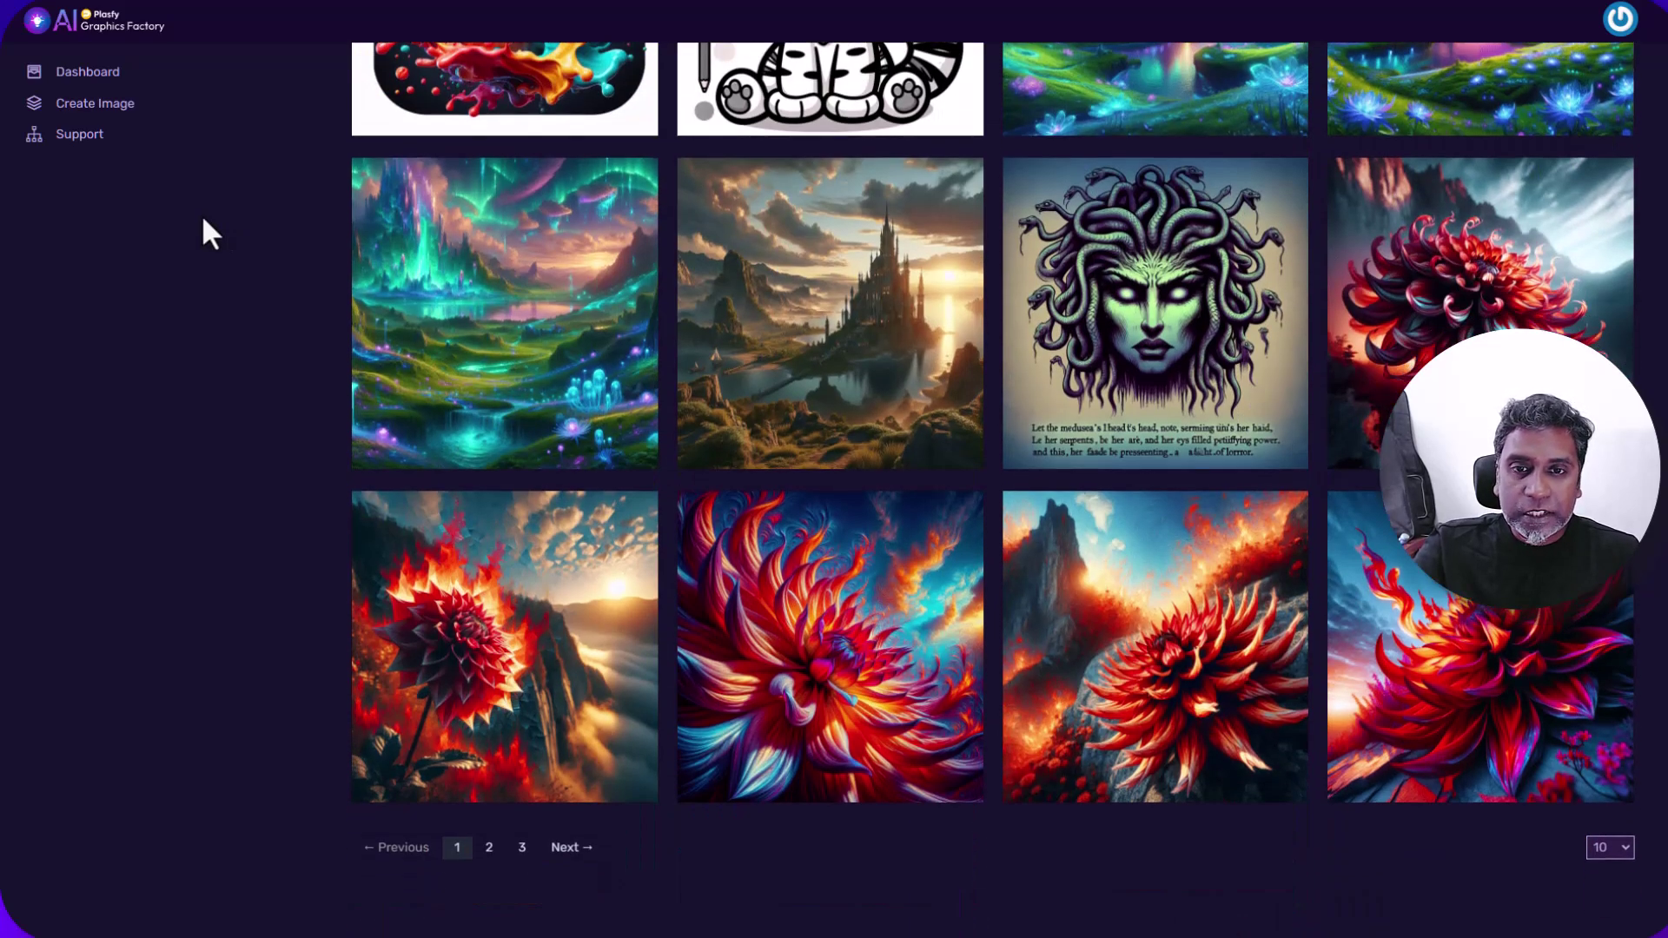
pyautogui.scroll(4, 202, 214)
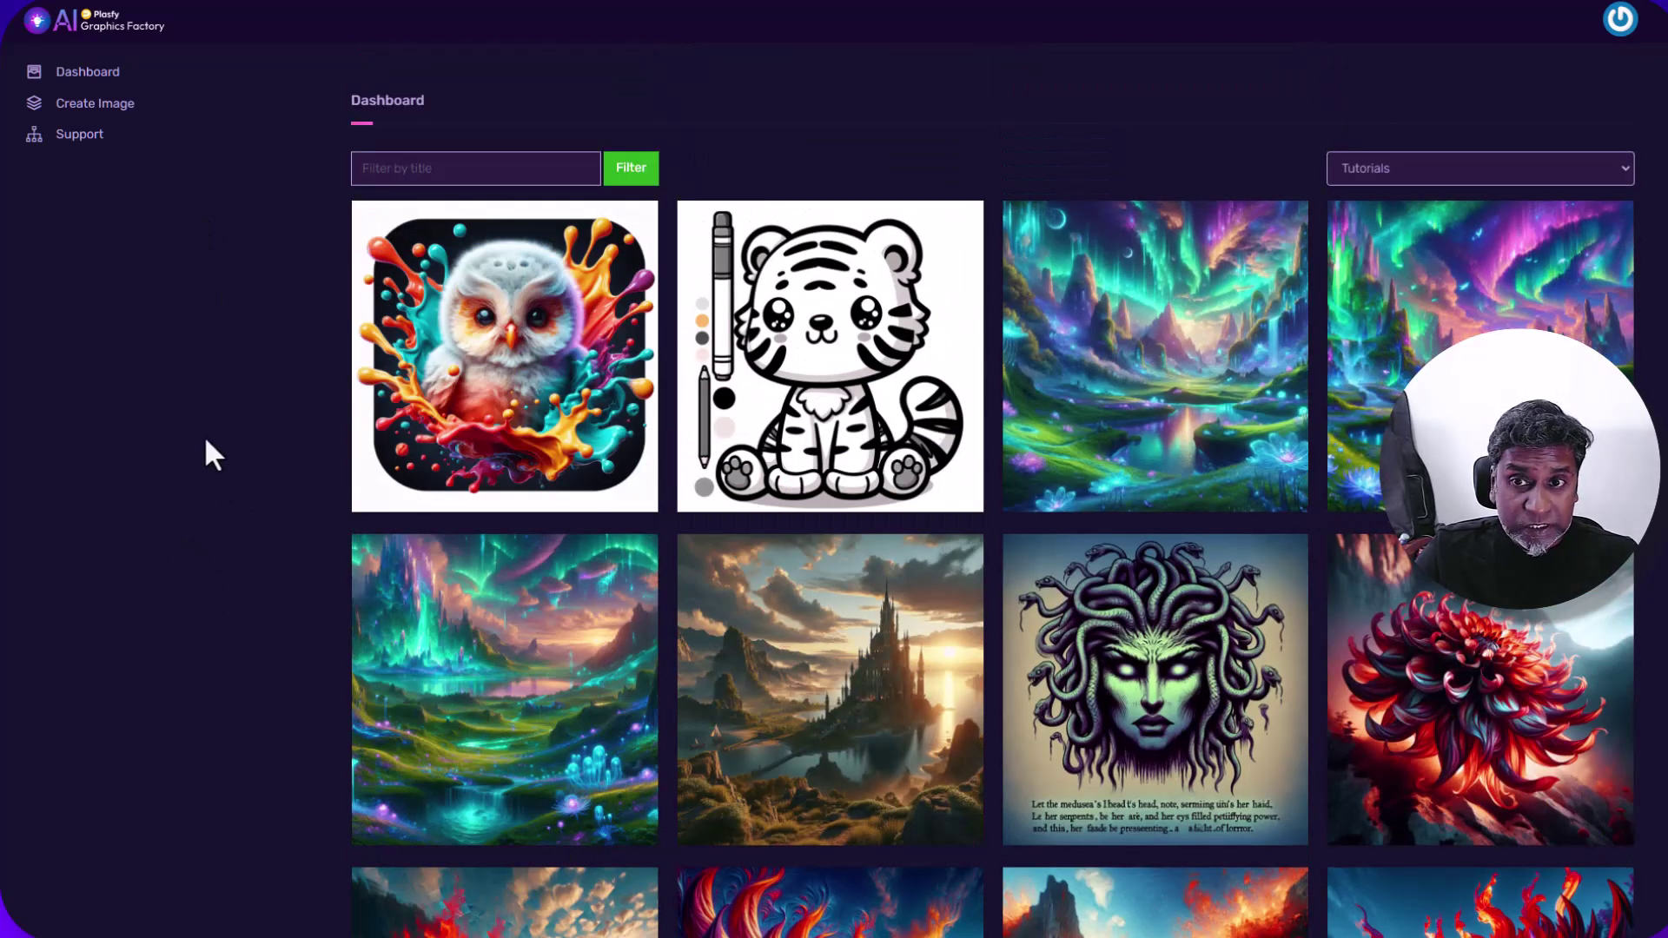
pyautogui.click(1391, 167)
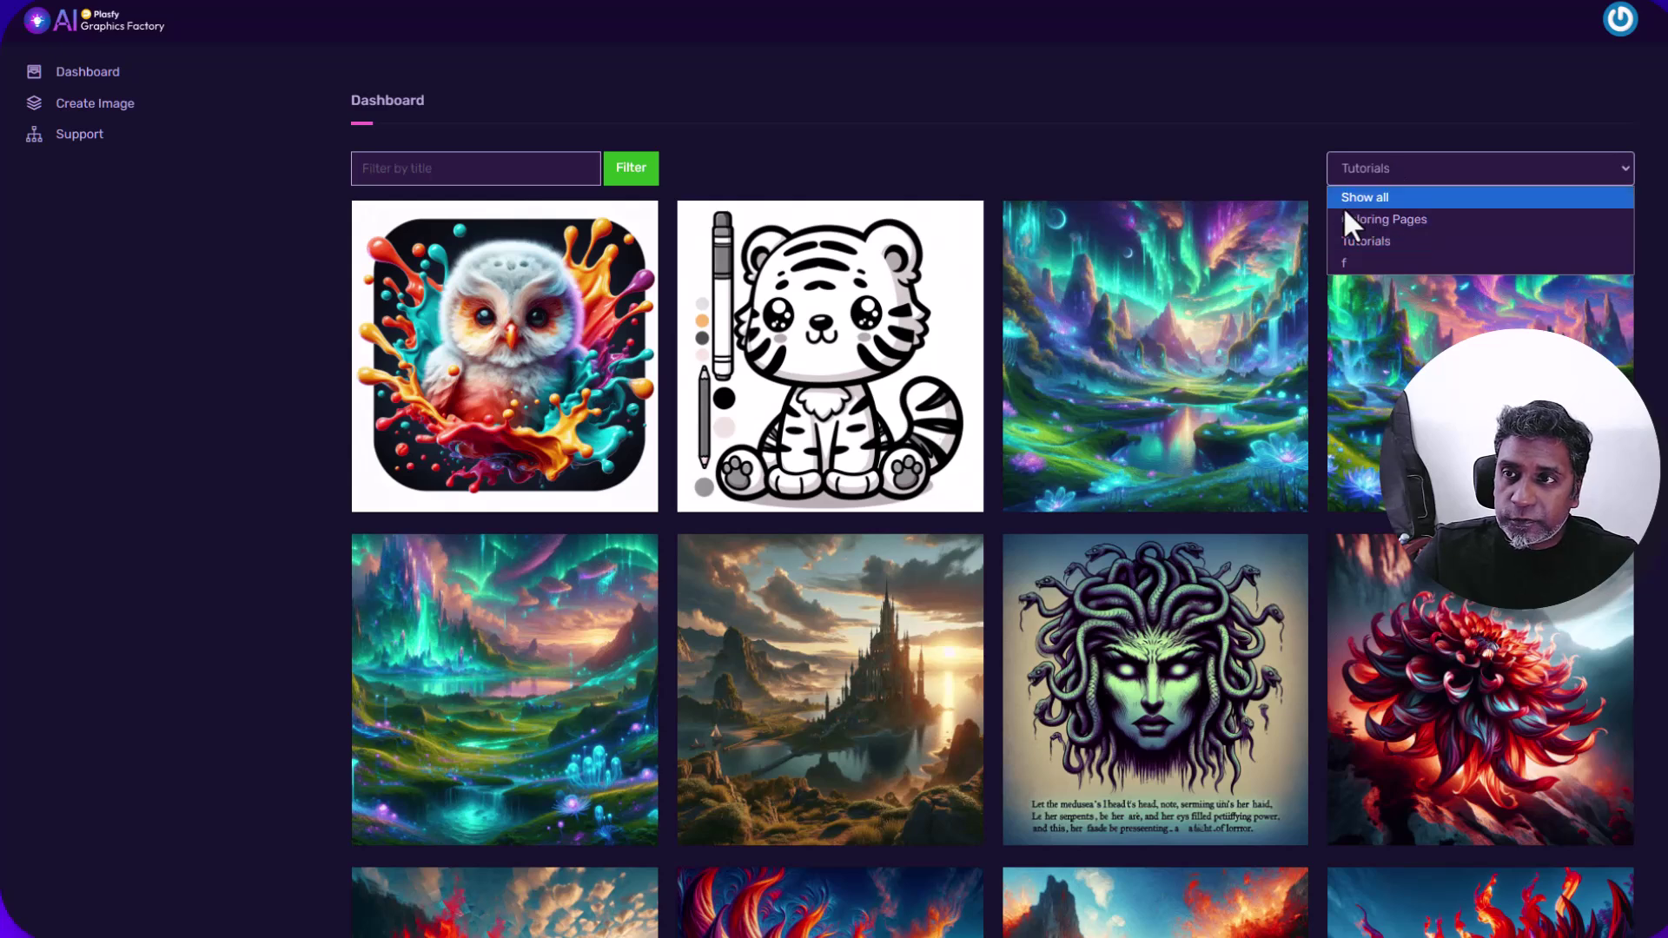
pyautogui.click(1365, 200)
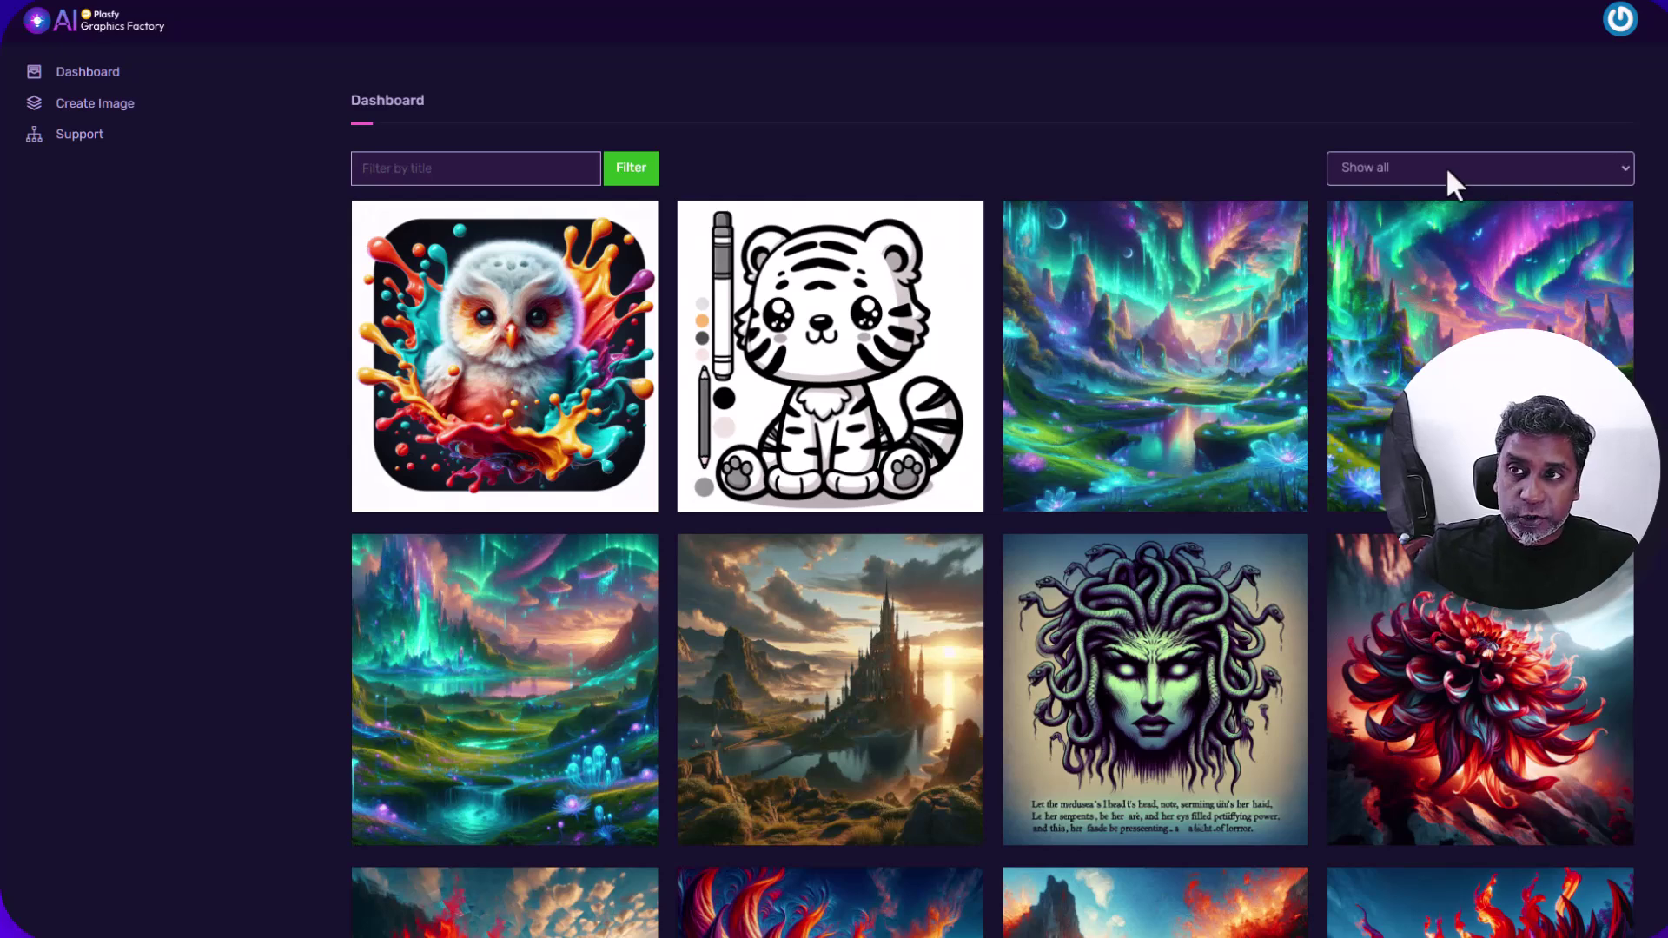
# - Filter gallery titles by 'flower', then clear the filter to show every image
pyautogui.click(372, 169)
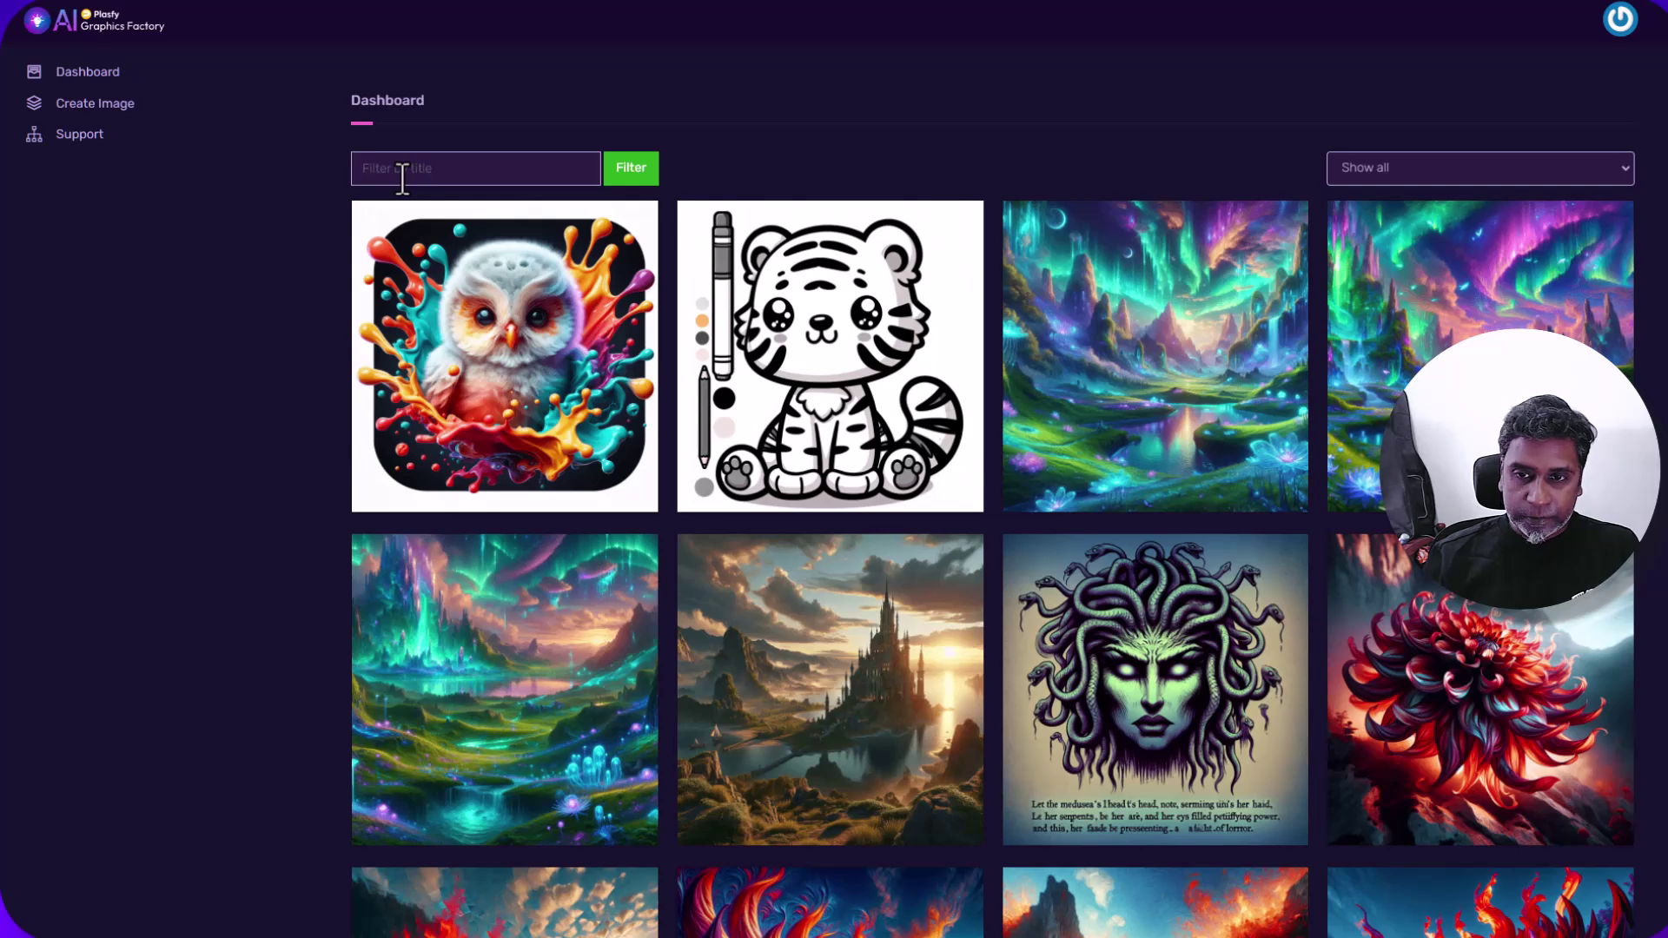
pyautogui.write('flower')
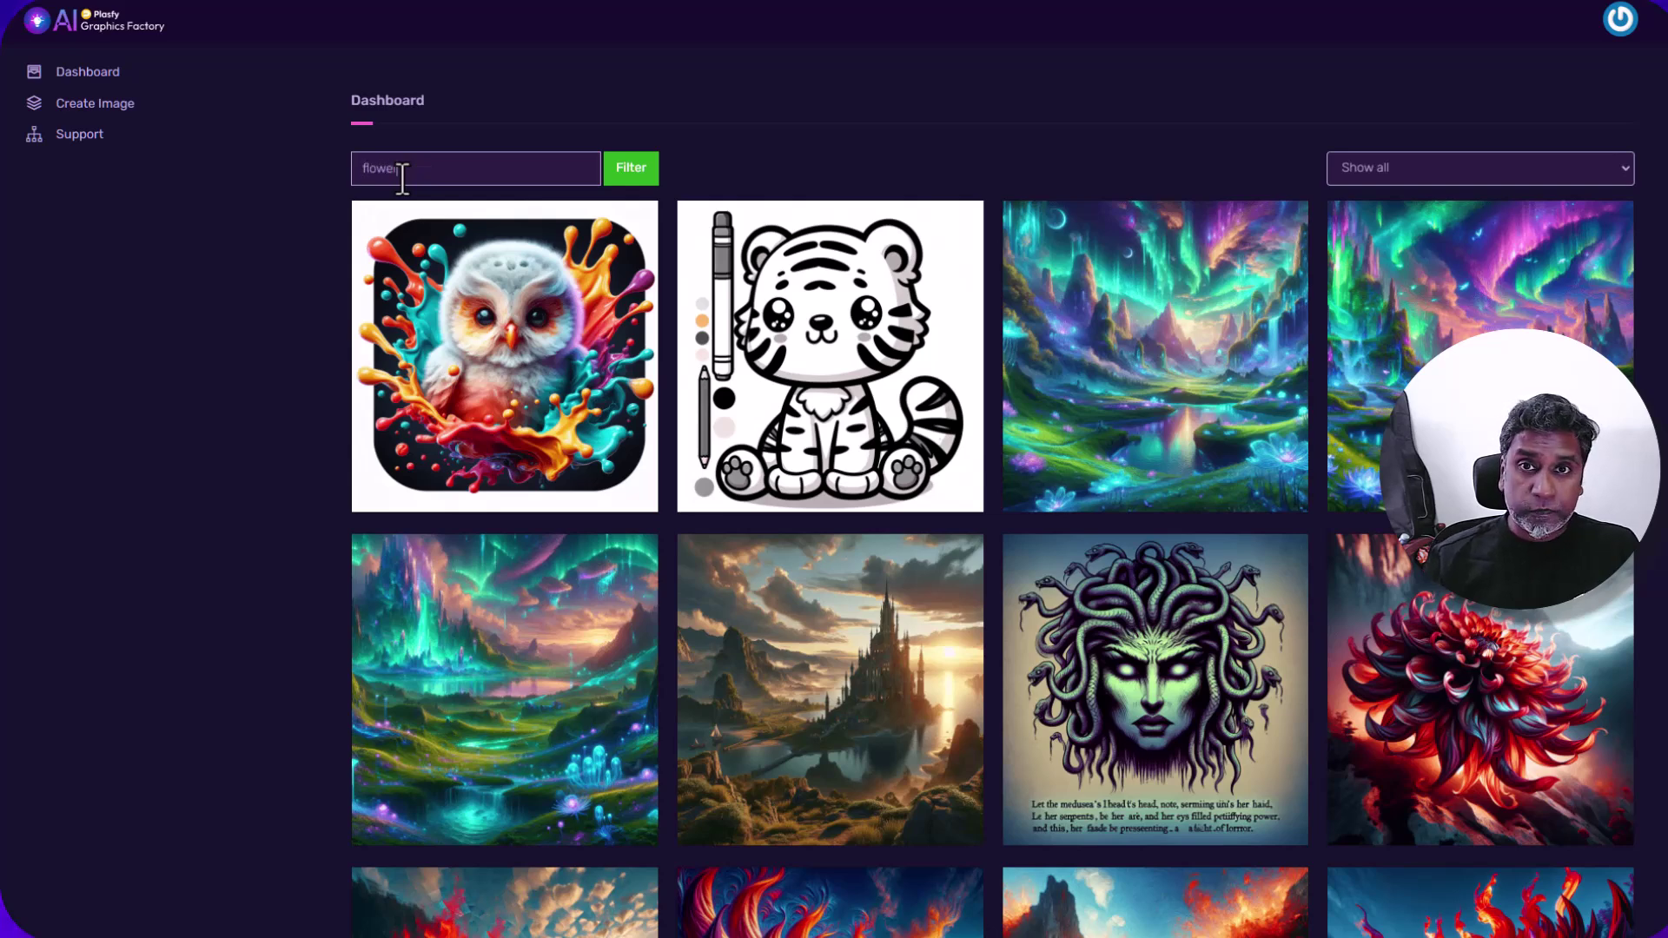
pyautogui.click(617, 177)
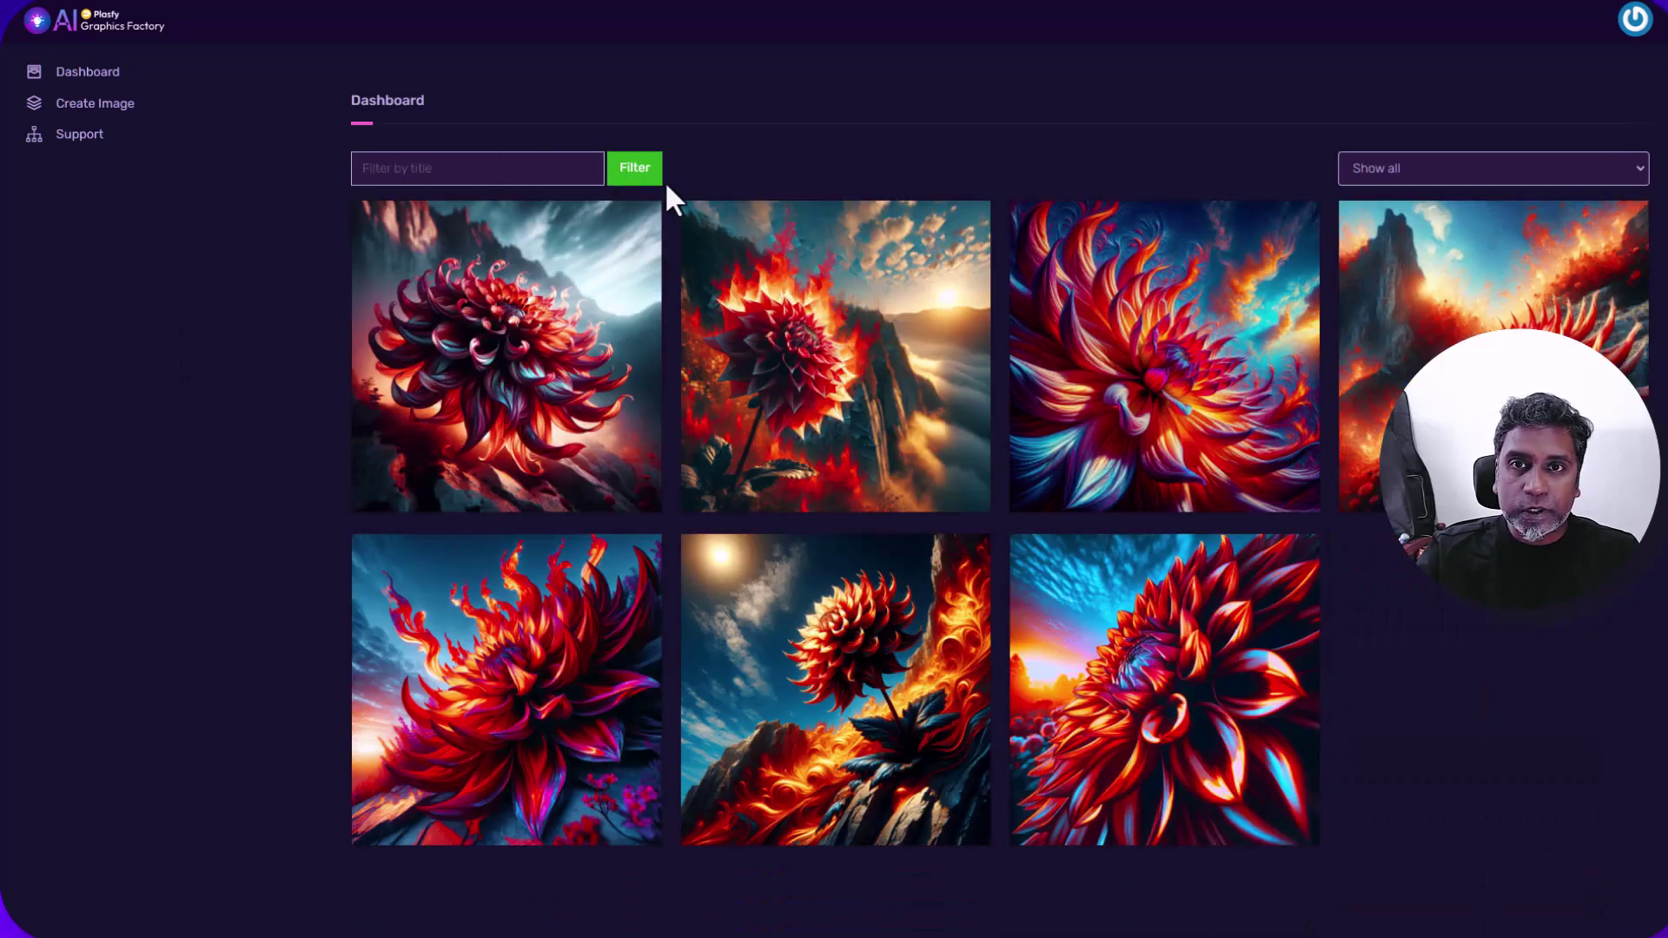
pyautogui.click(426, 171)
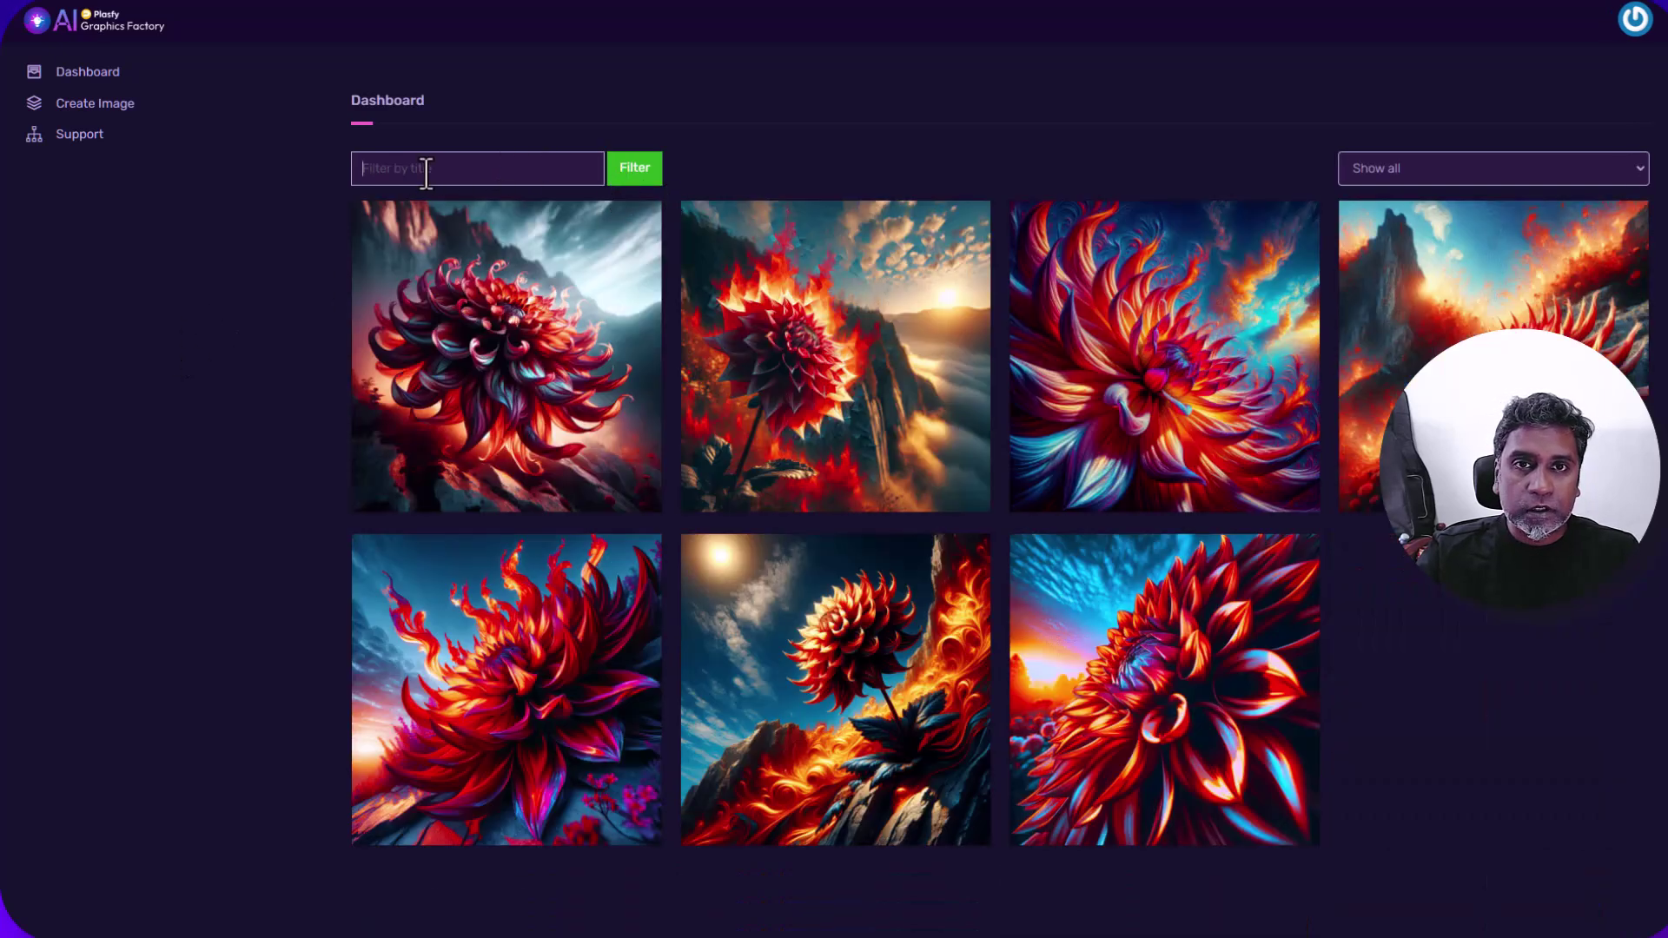
pyautogui.click(634, 171)
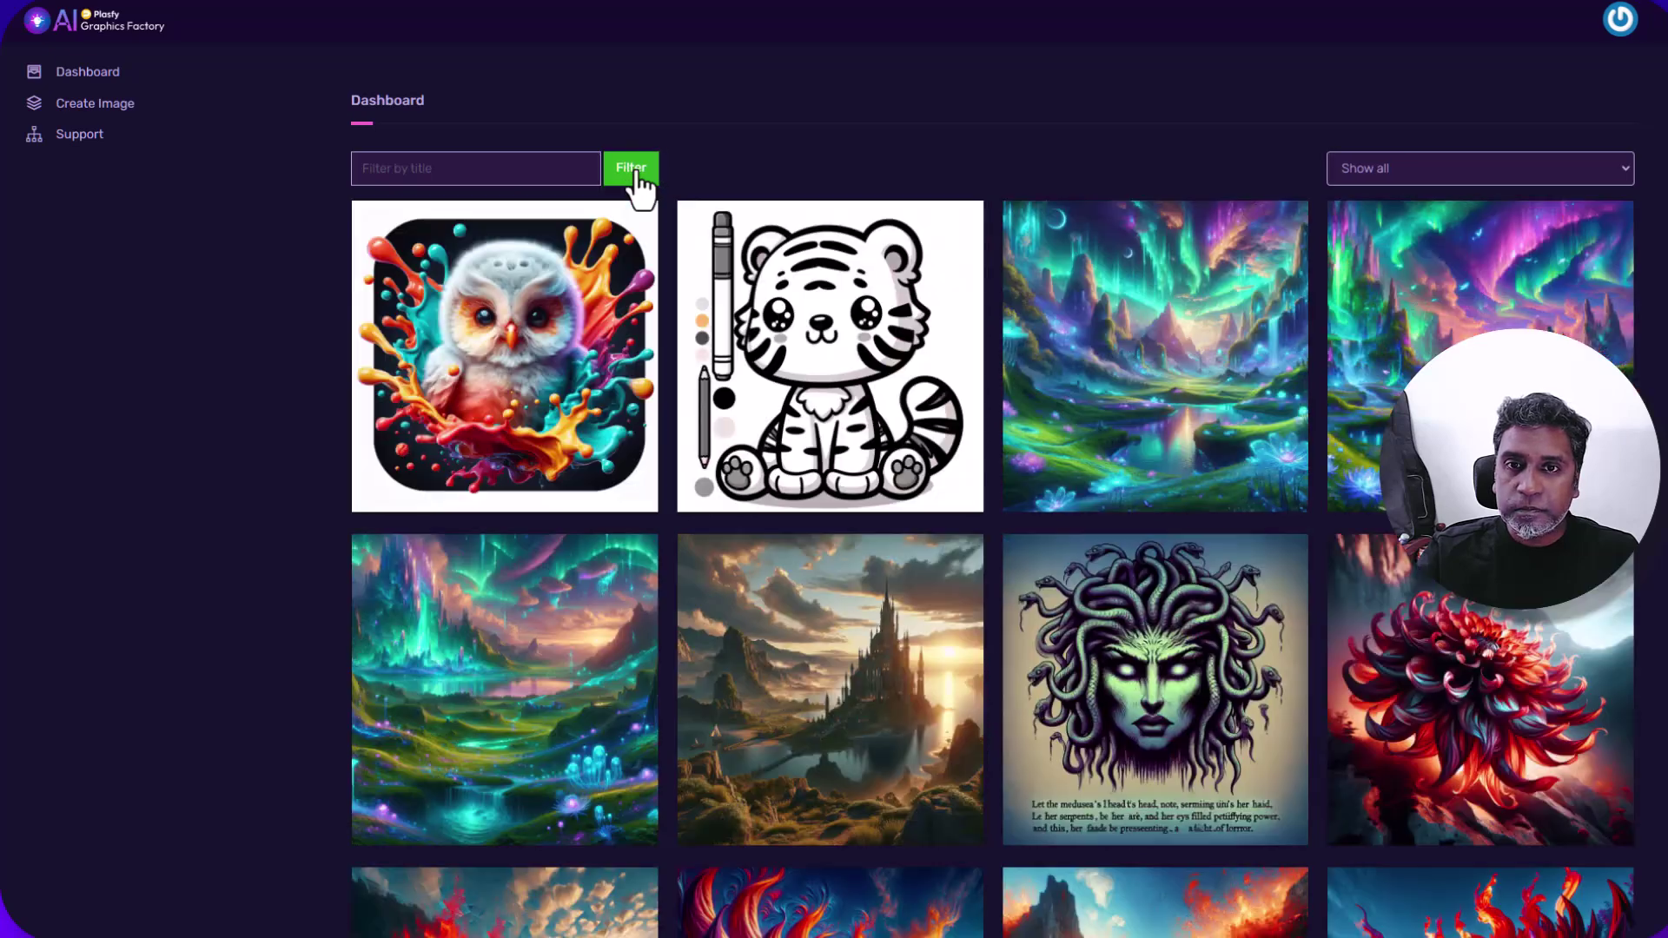
# - Open the Create Image page and check that the image style stays Default
pyautogui.click(105, 102)
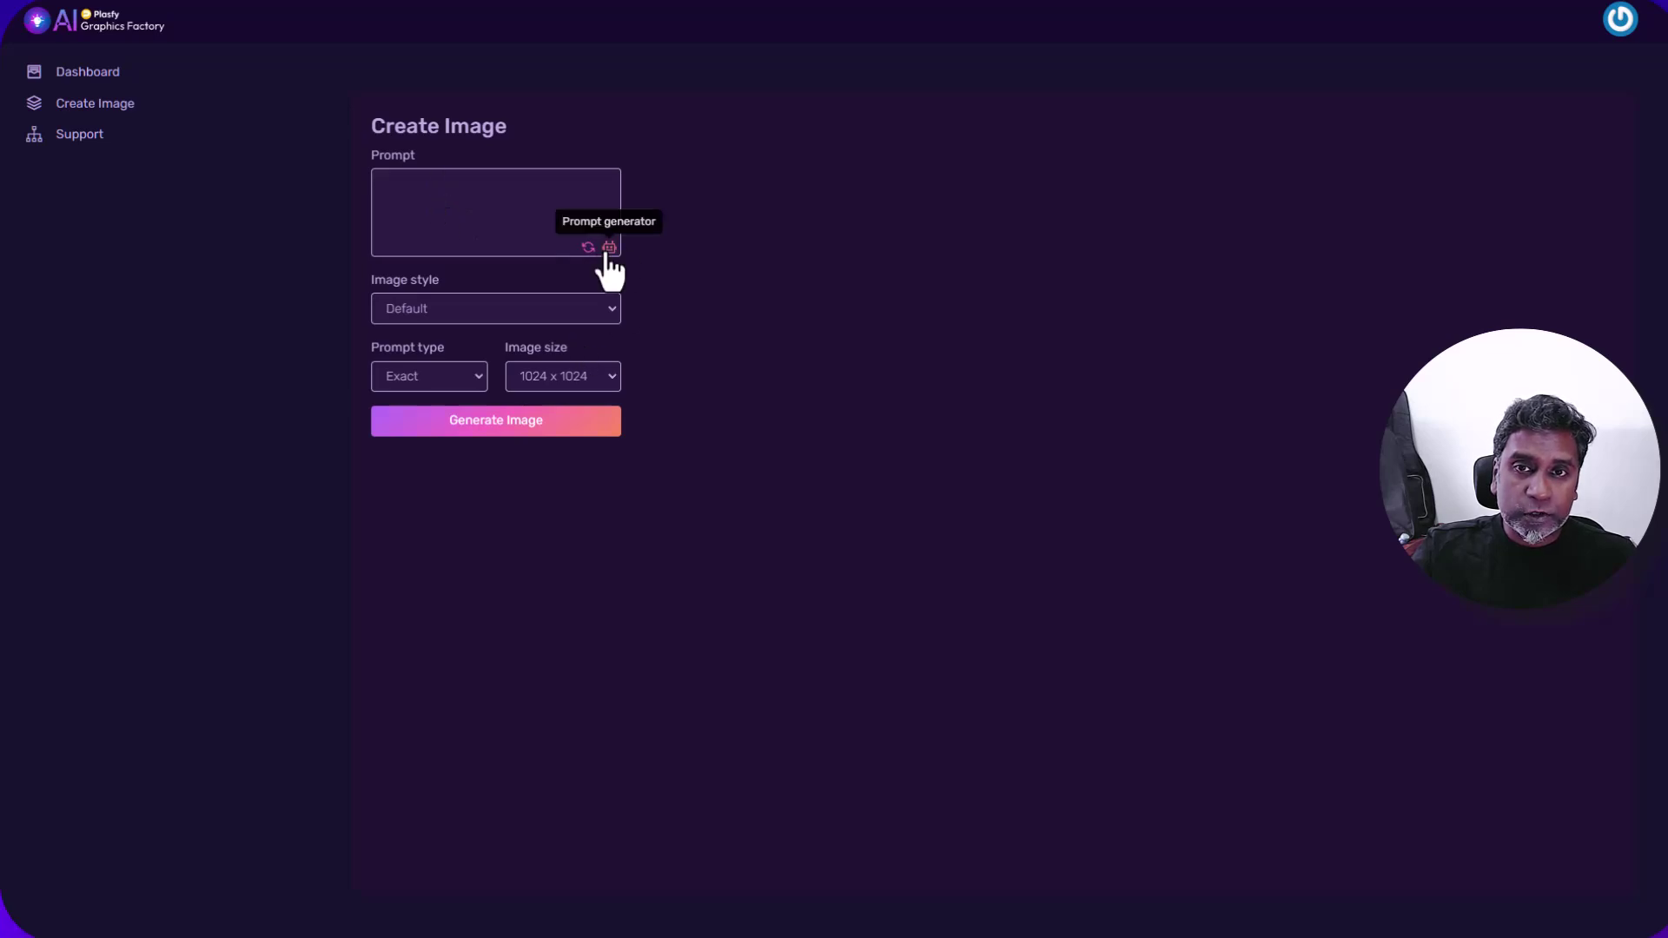
pyautogui.click(495, 314)
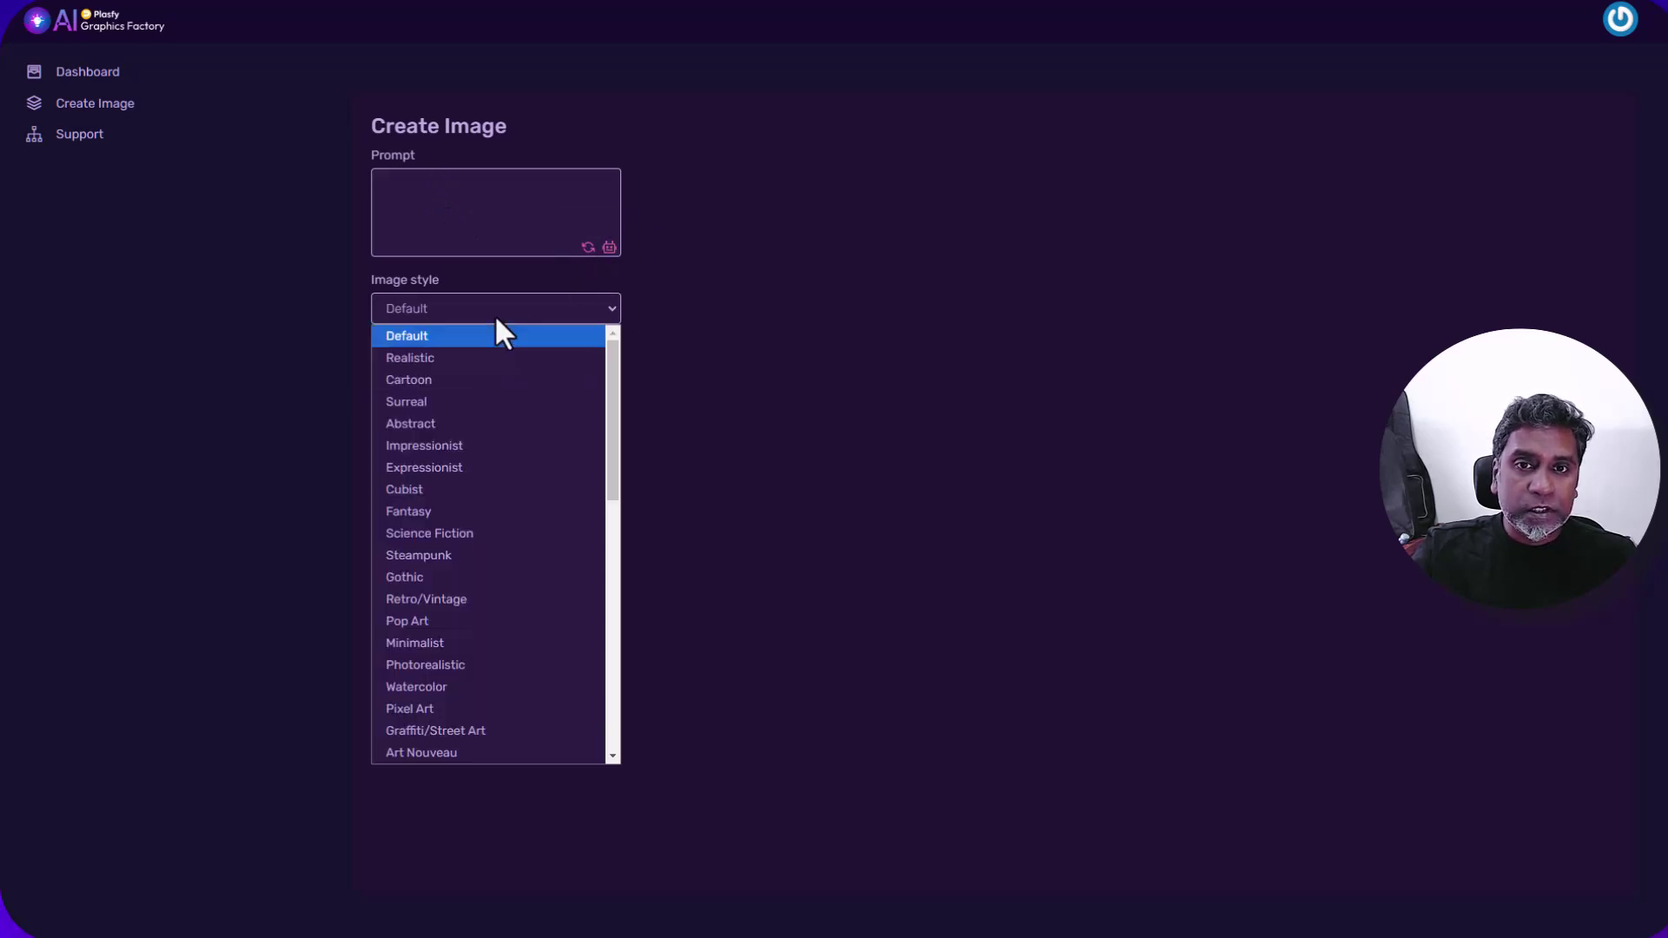
pyautogui.scroll(-10, 510, 467)
pyautogui.scroll(8, 511, 467)
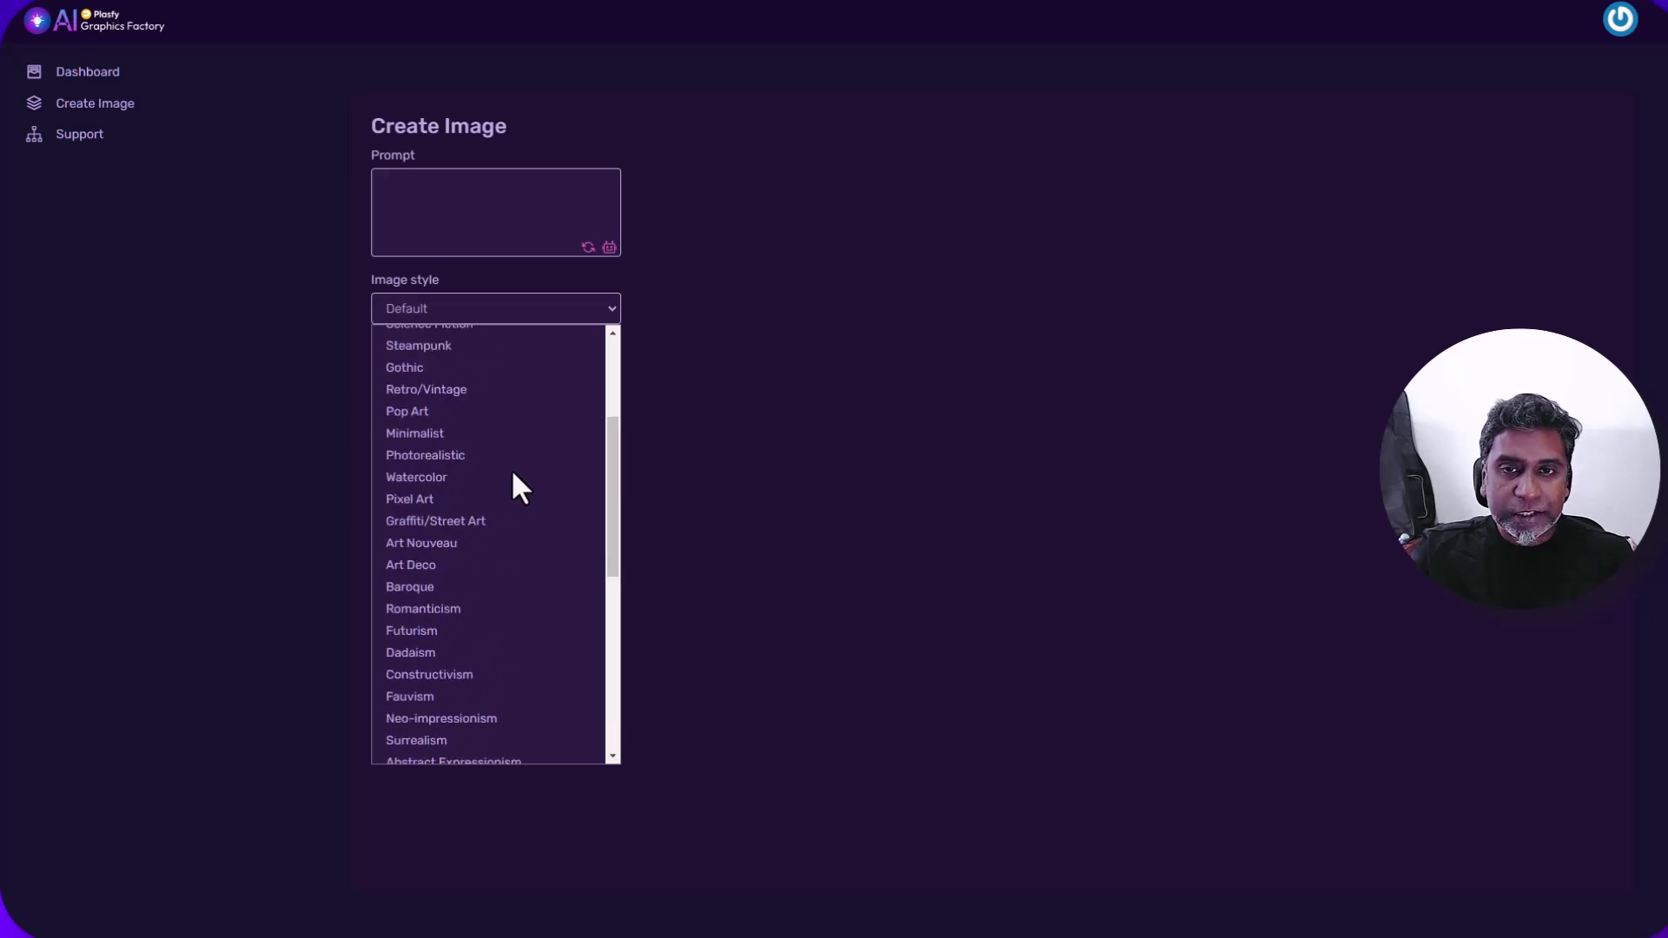
pyautogui.scroll(3, 511, 467)
pyautogui.click(701, 330)
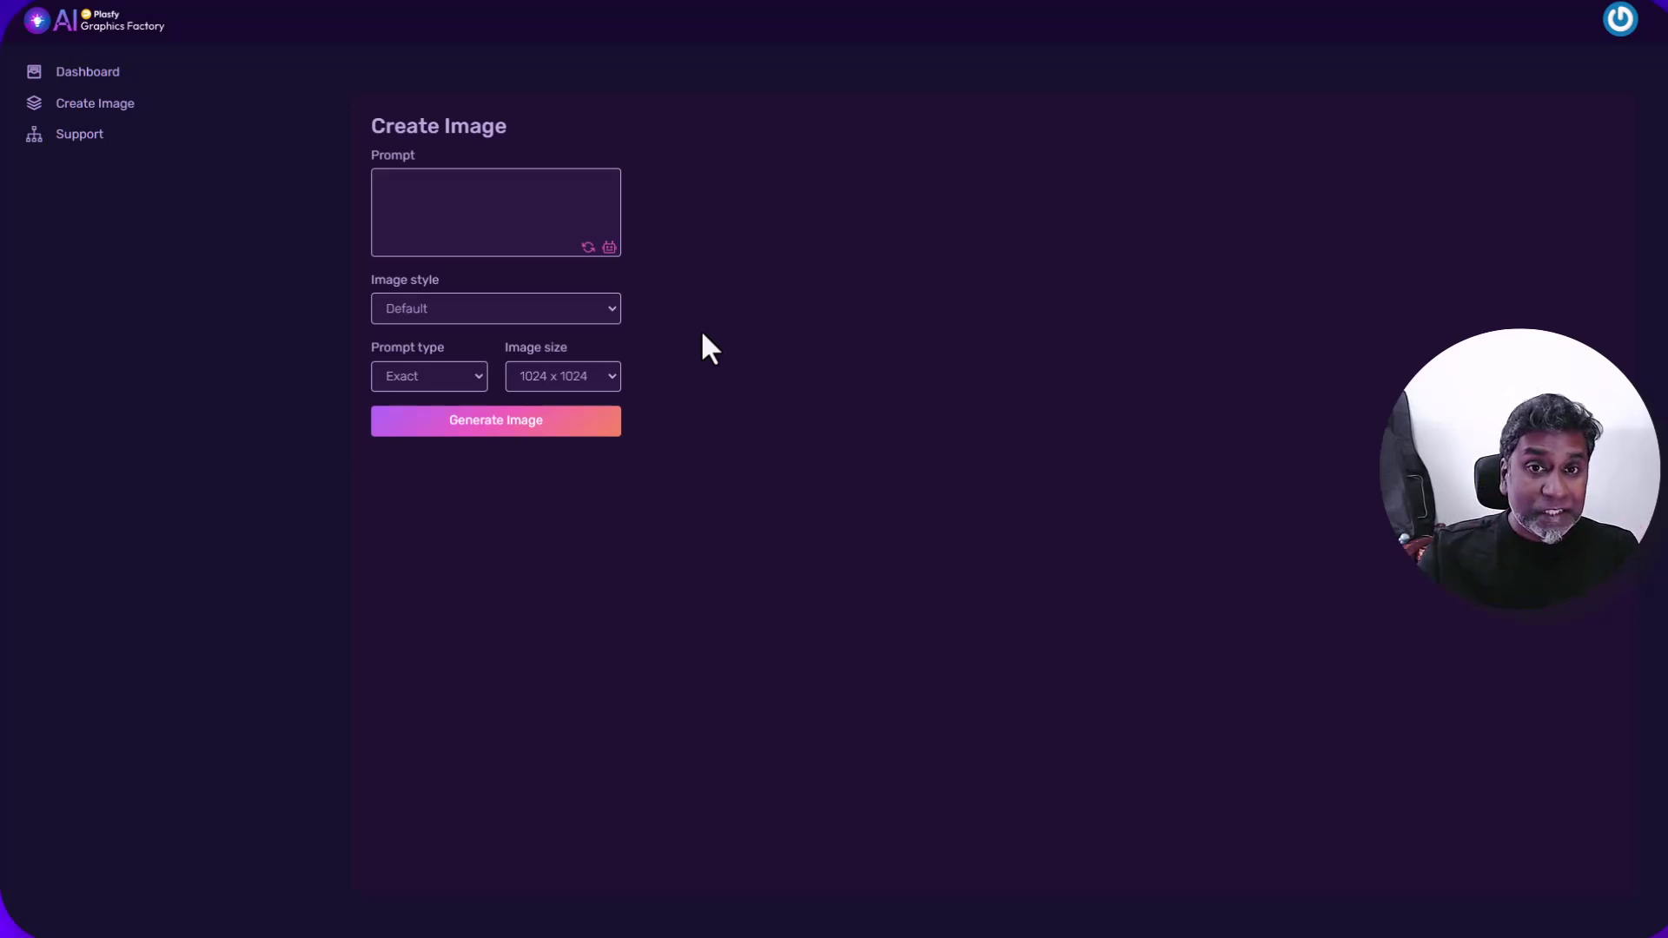
pyautogui.click(533, 308)
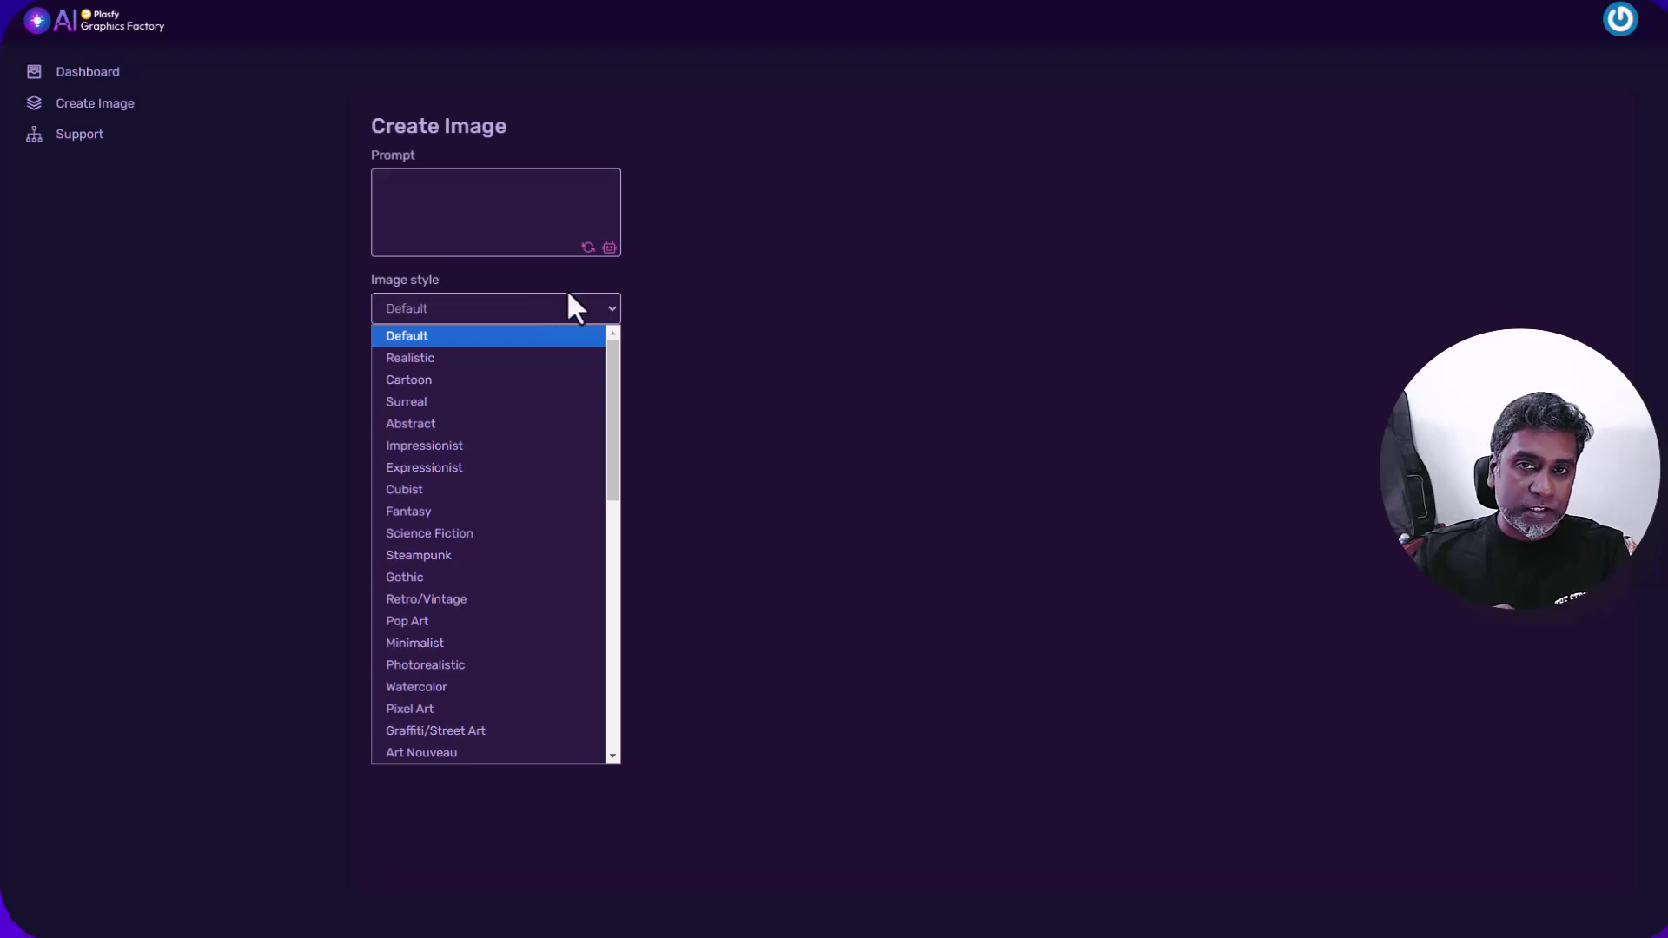
pyautogui.click(215, 402)
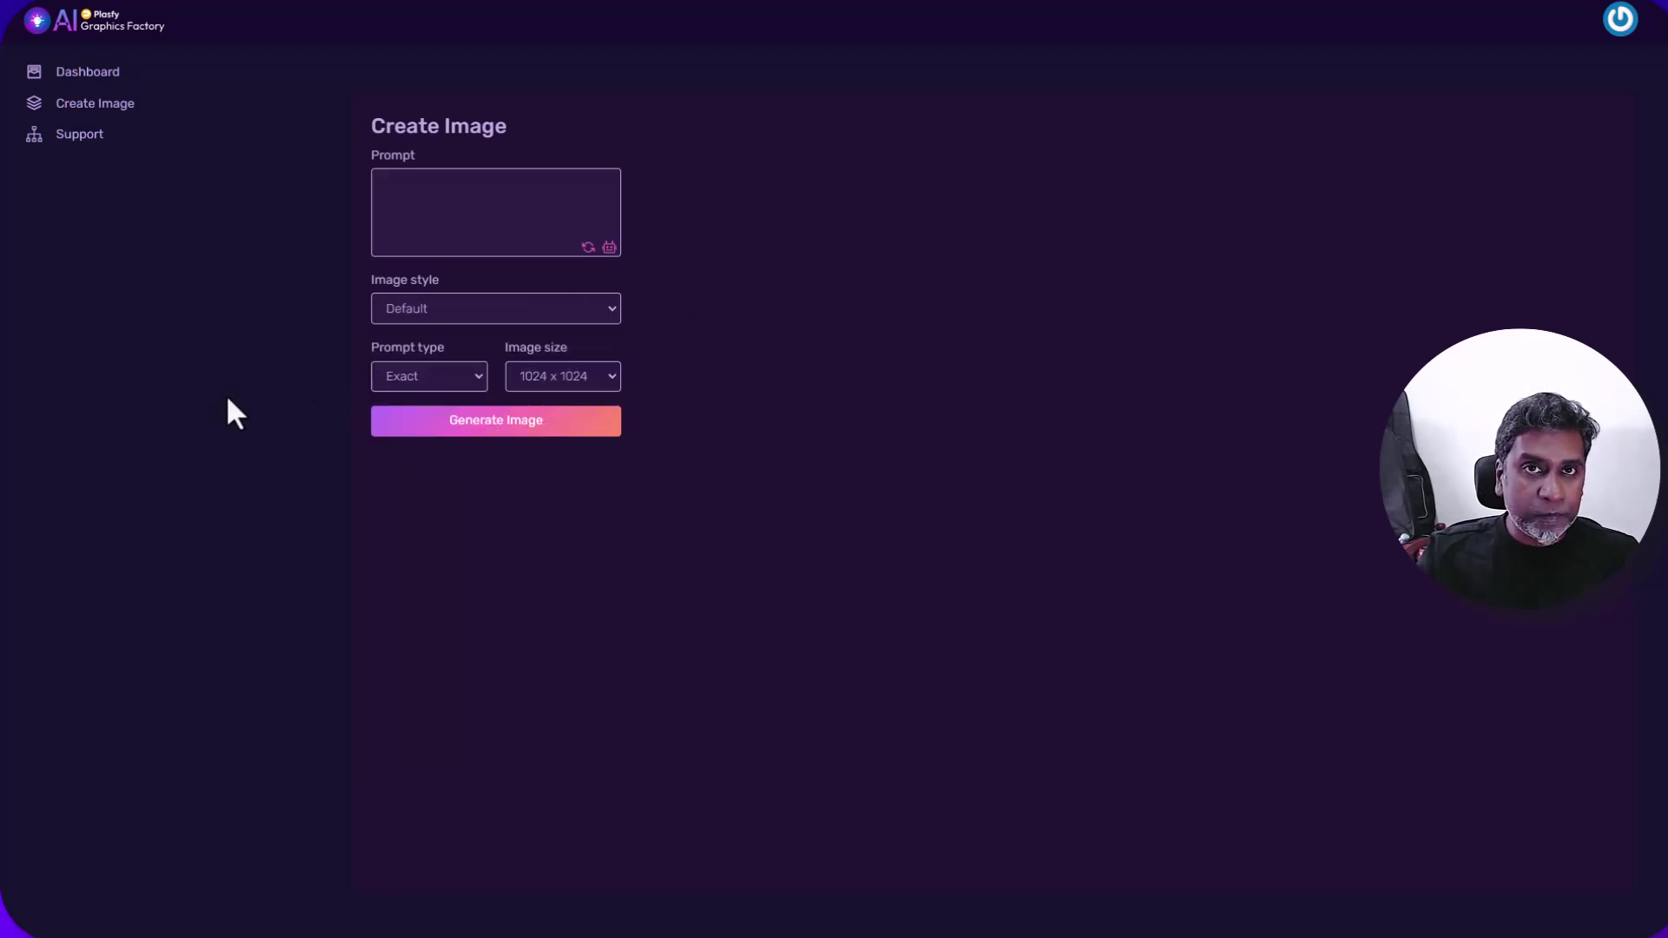
# - Check that prompt type stays Exact and image size stays 1024 x 1024
pyautogui.click(456, 378)
pyautogui.click(457, 377)
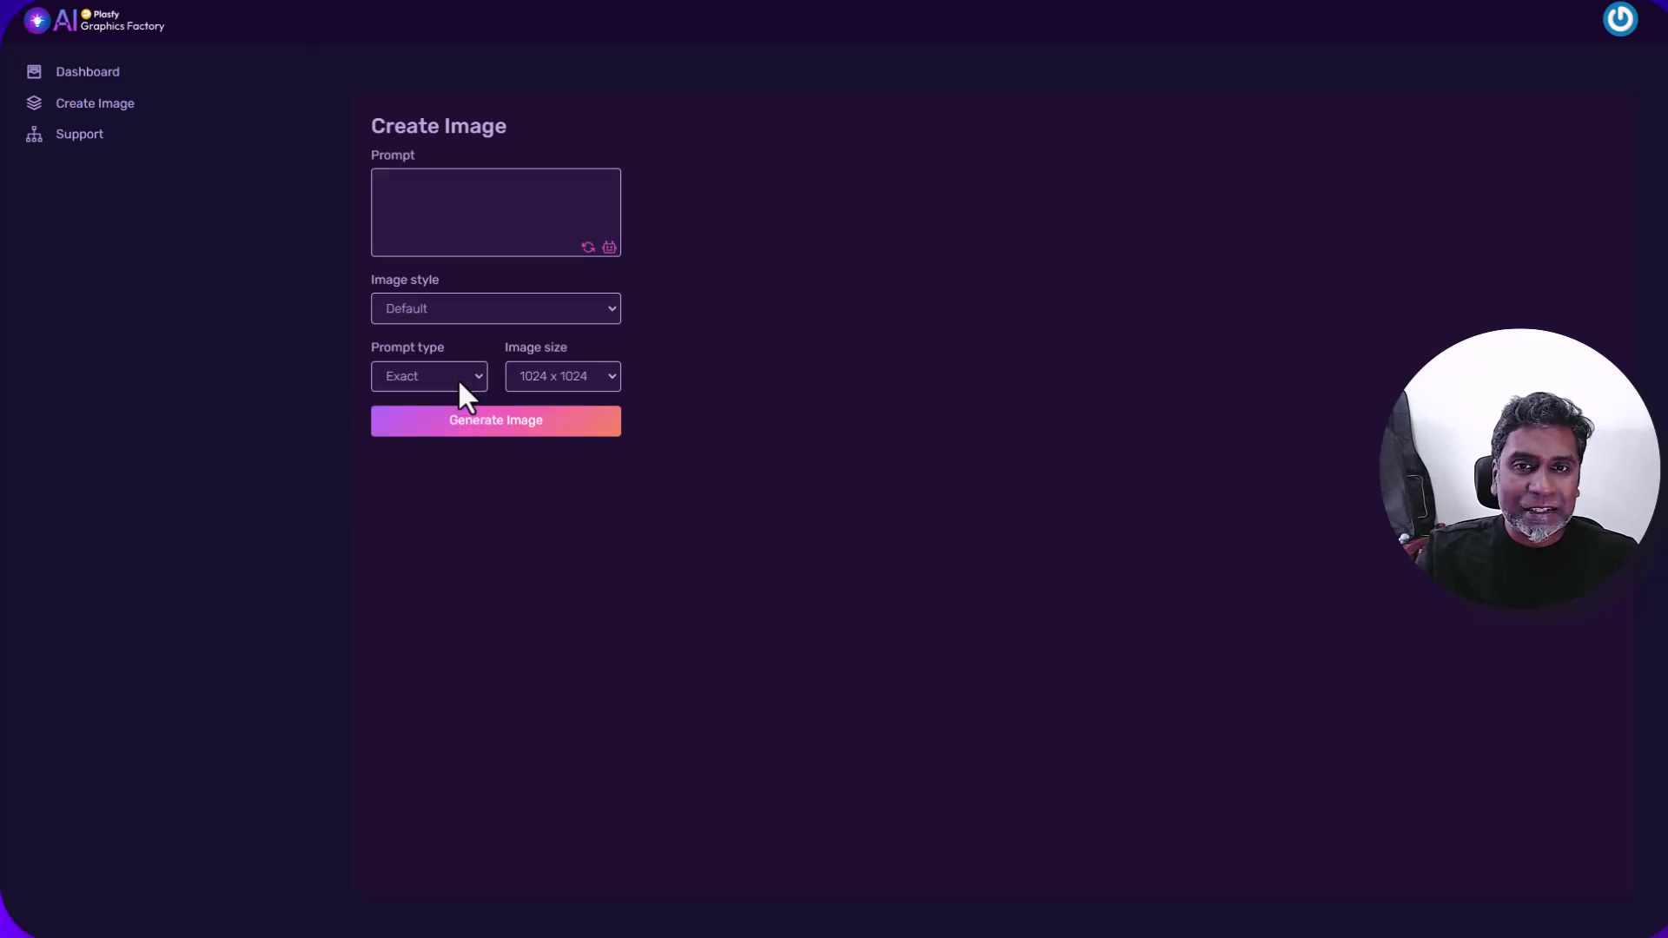
pyautogui.click(587, 376)
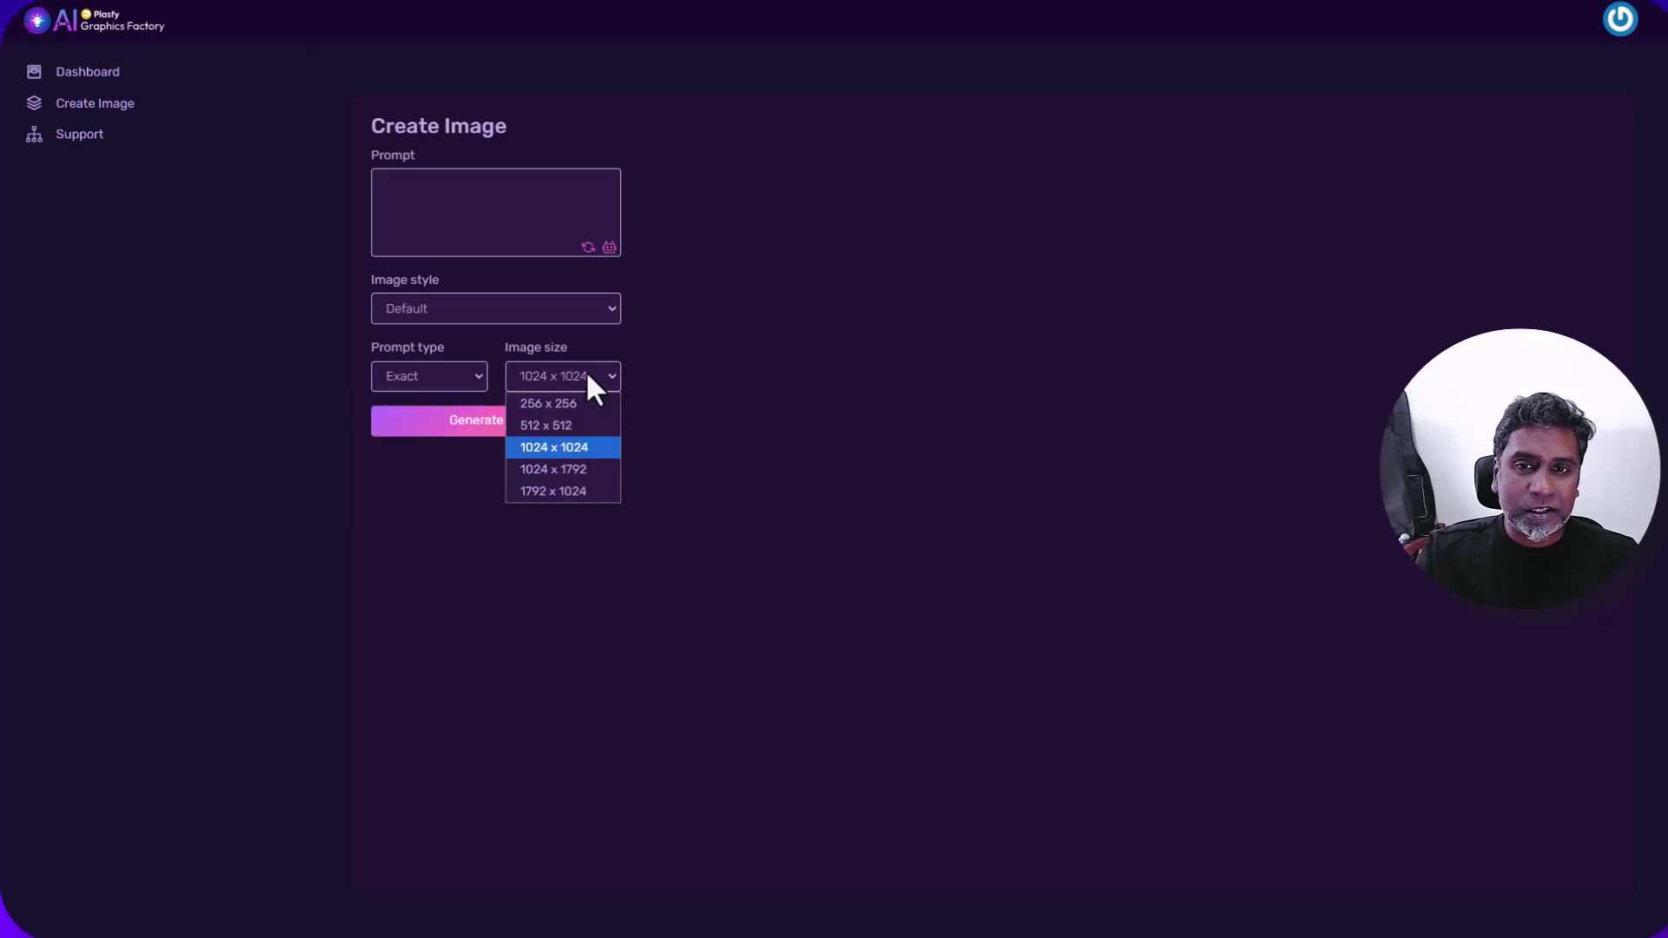
pyautogui.click(726, 395)
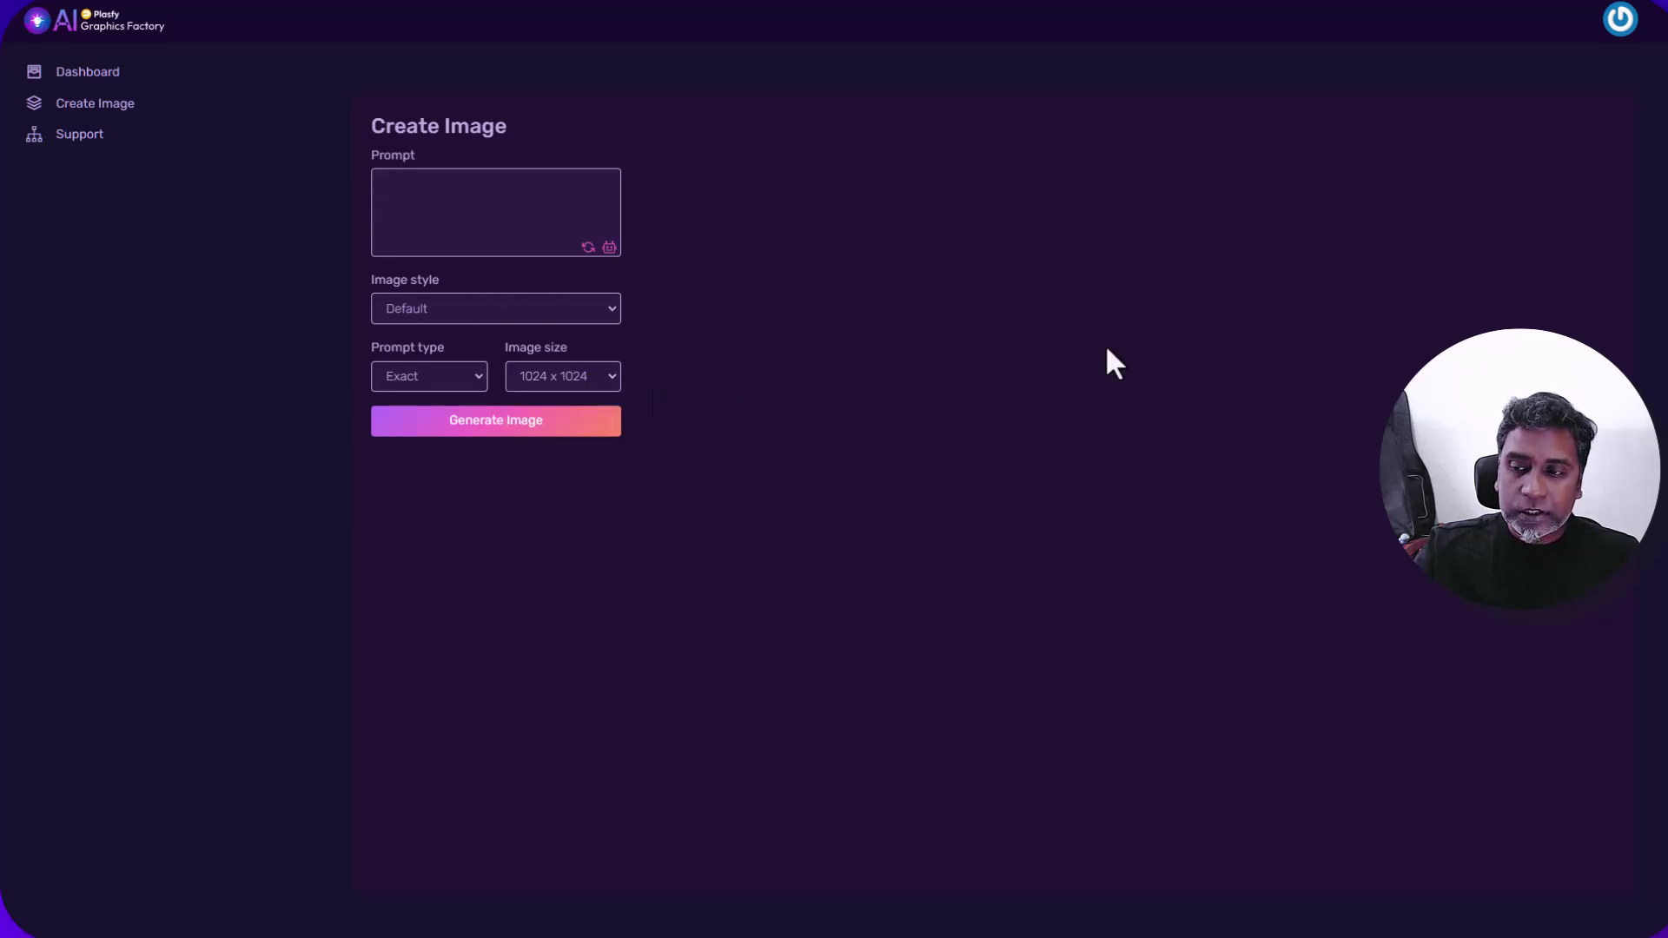
# - Generate Closely Related prompt ideas from the seed words 'huge blue moon'
pyautogui.click(610, 249)
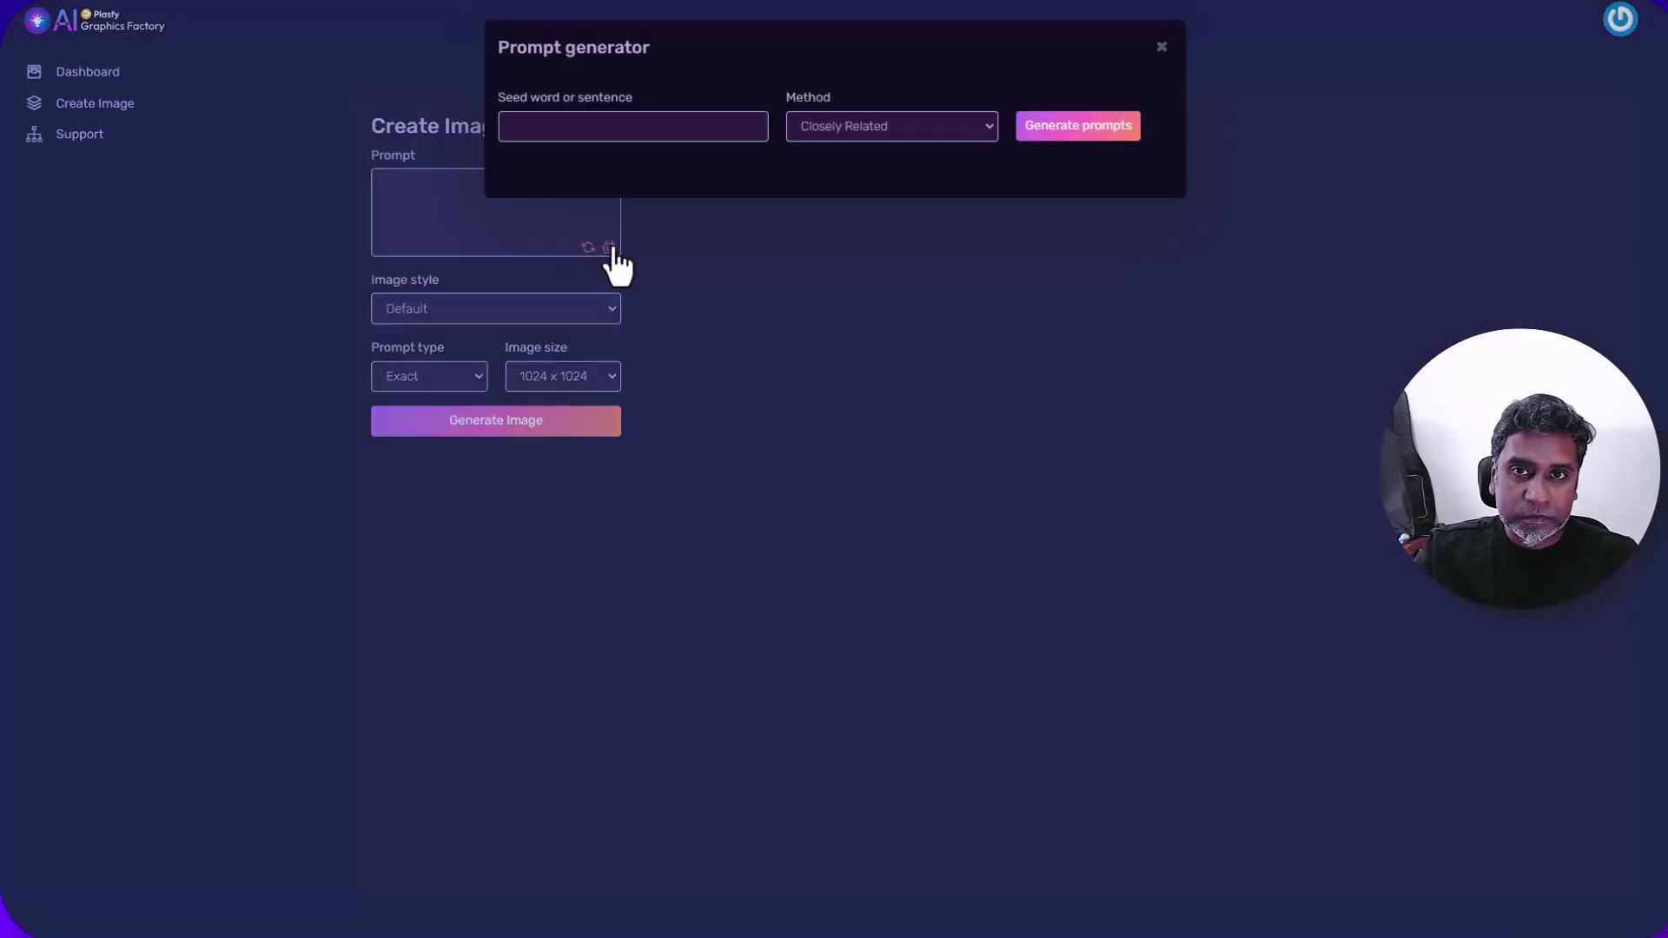
pyautogui.click(579, 128)
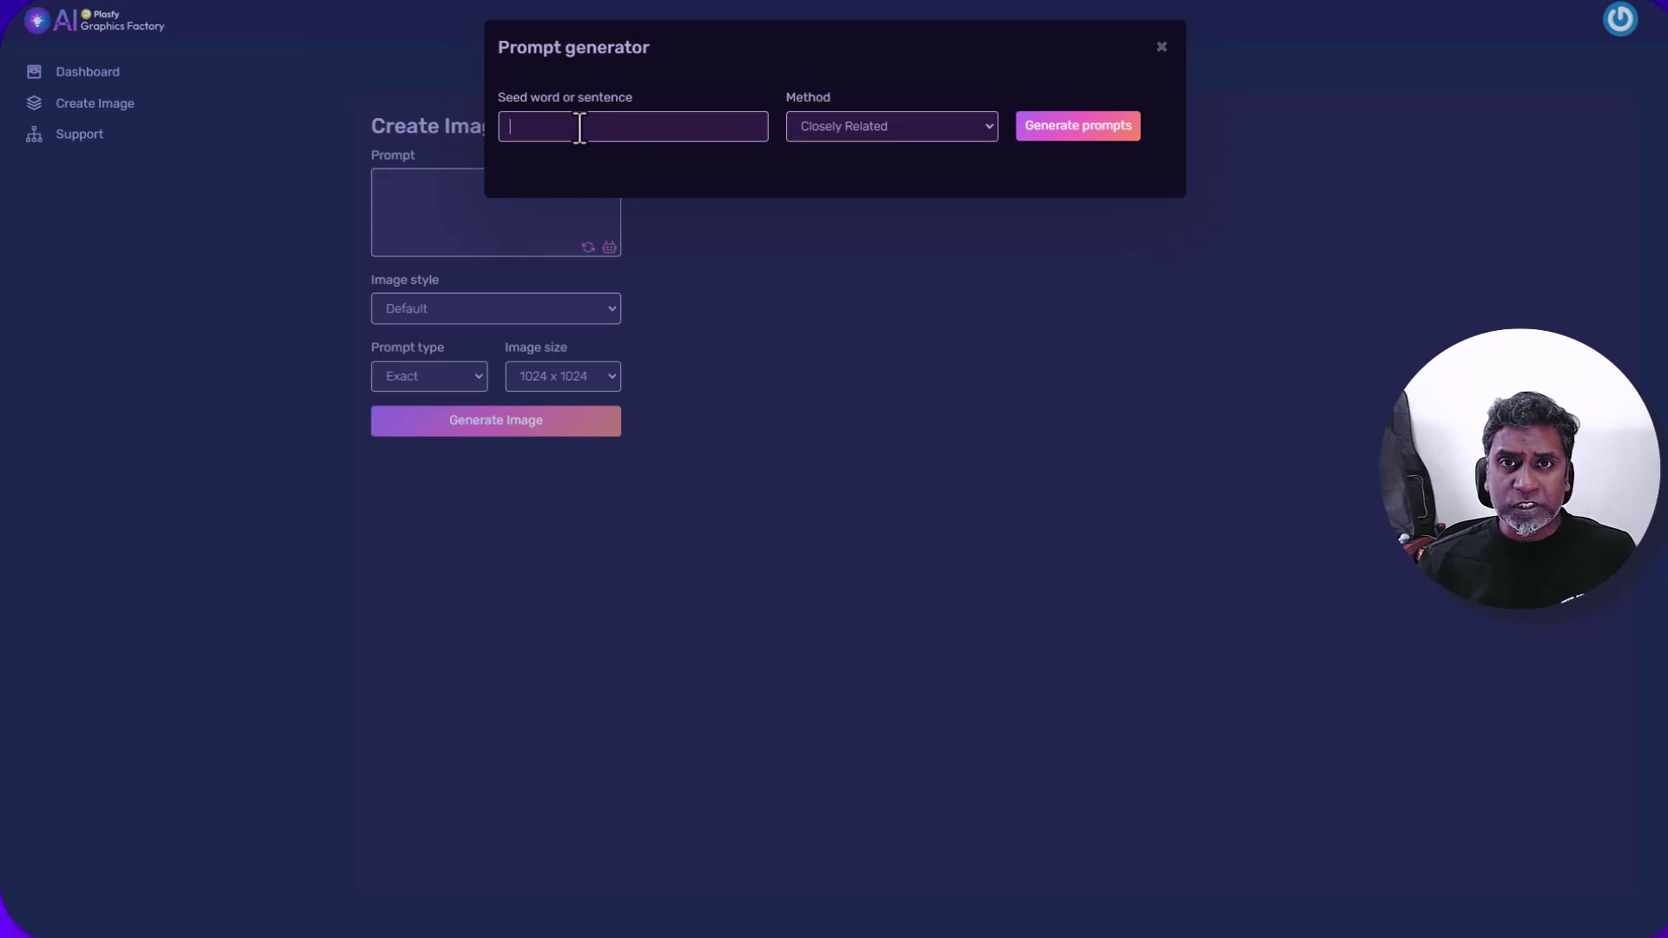
pyautogui.write('blue moon')
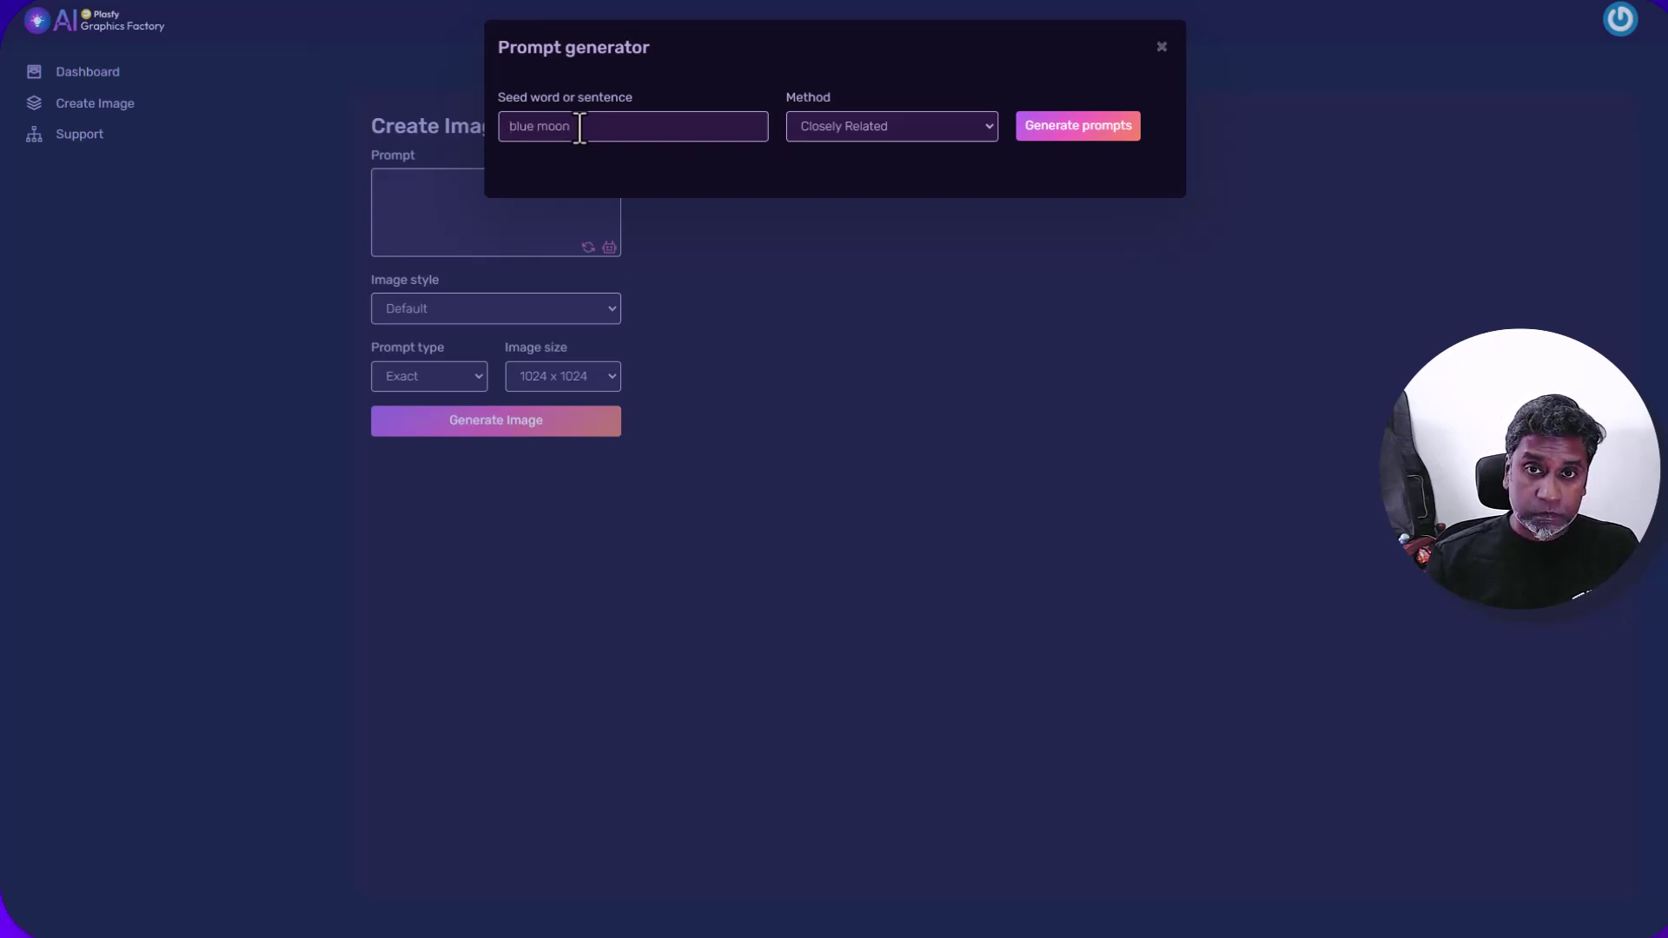
pyautogui.write('huge')
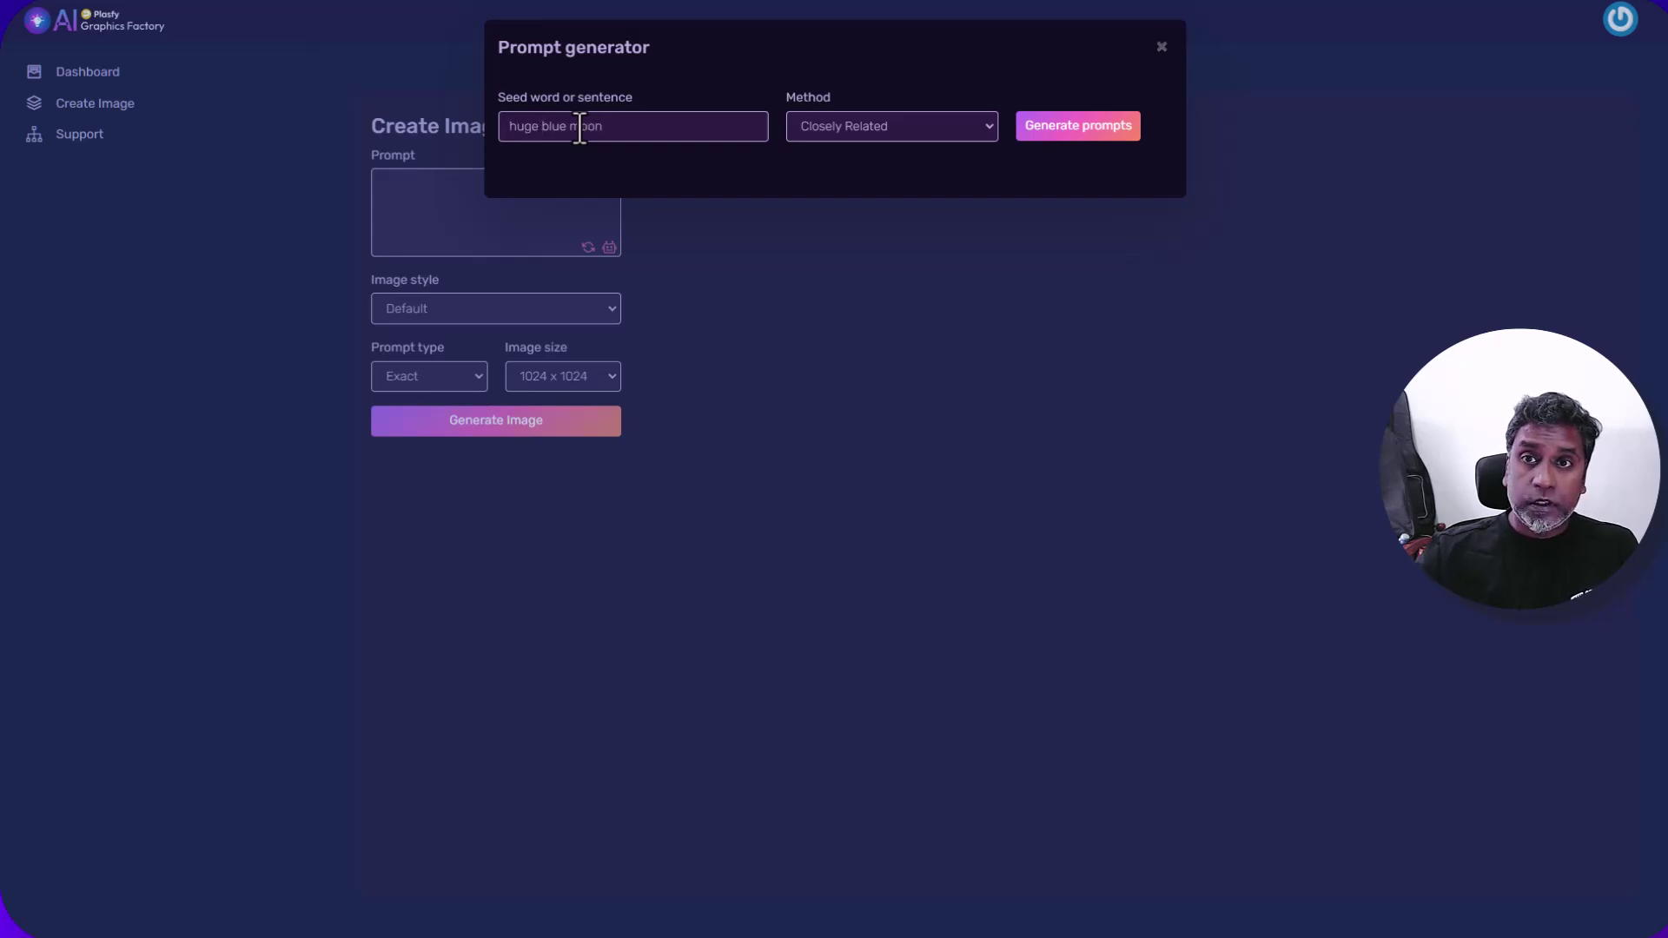
pyautogui.click(1059, 134)
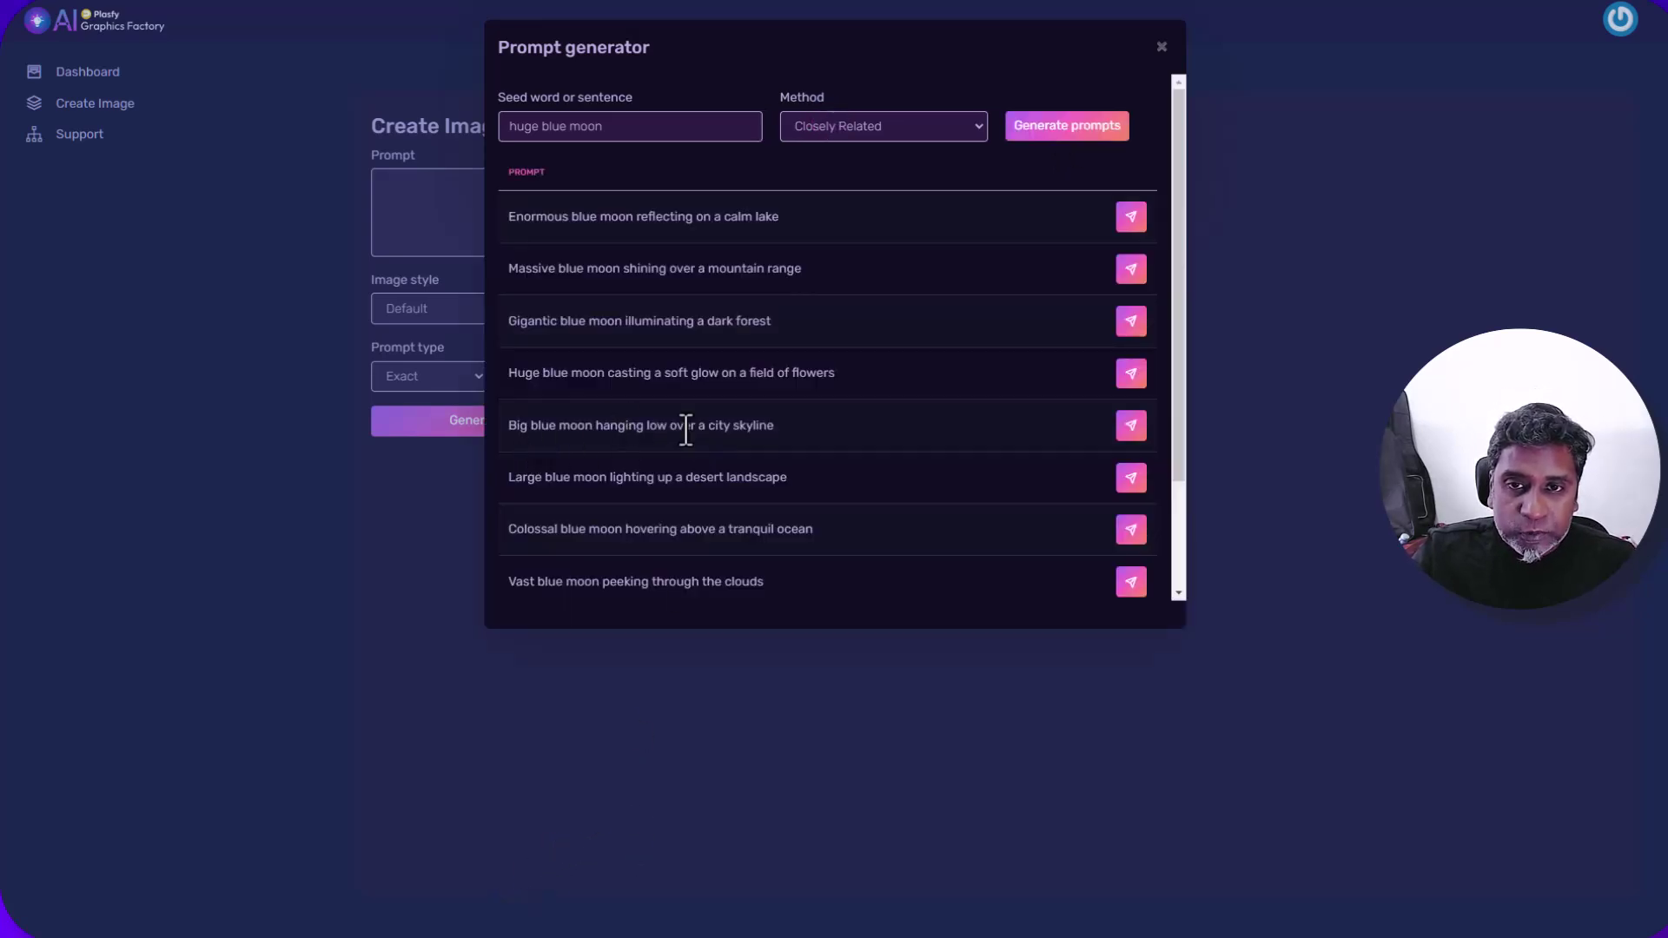
# - Adopt the city-skyline blue moon prompt, set Surreal style, and keep 1024 x 1024 size
pyautogui.click(1131, 428)
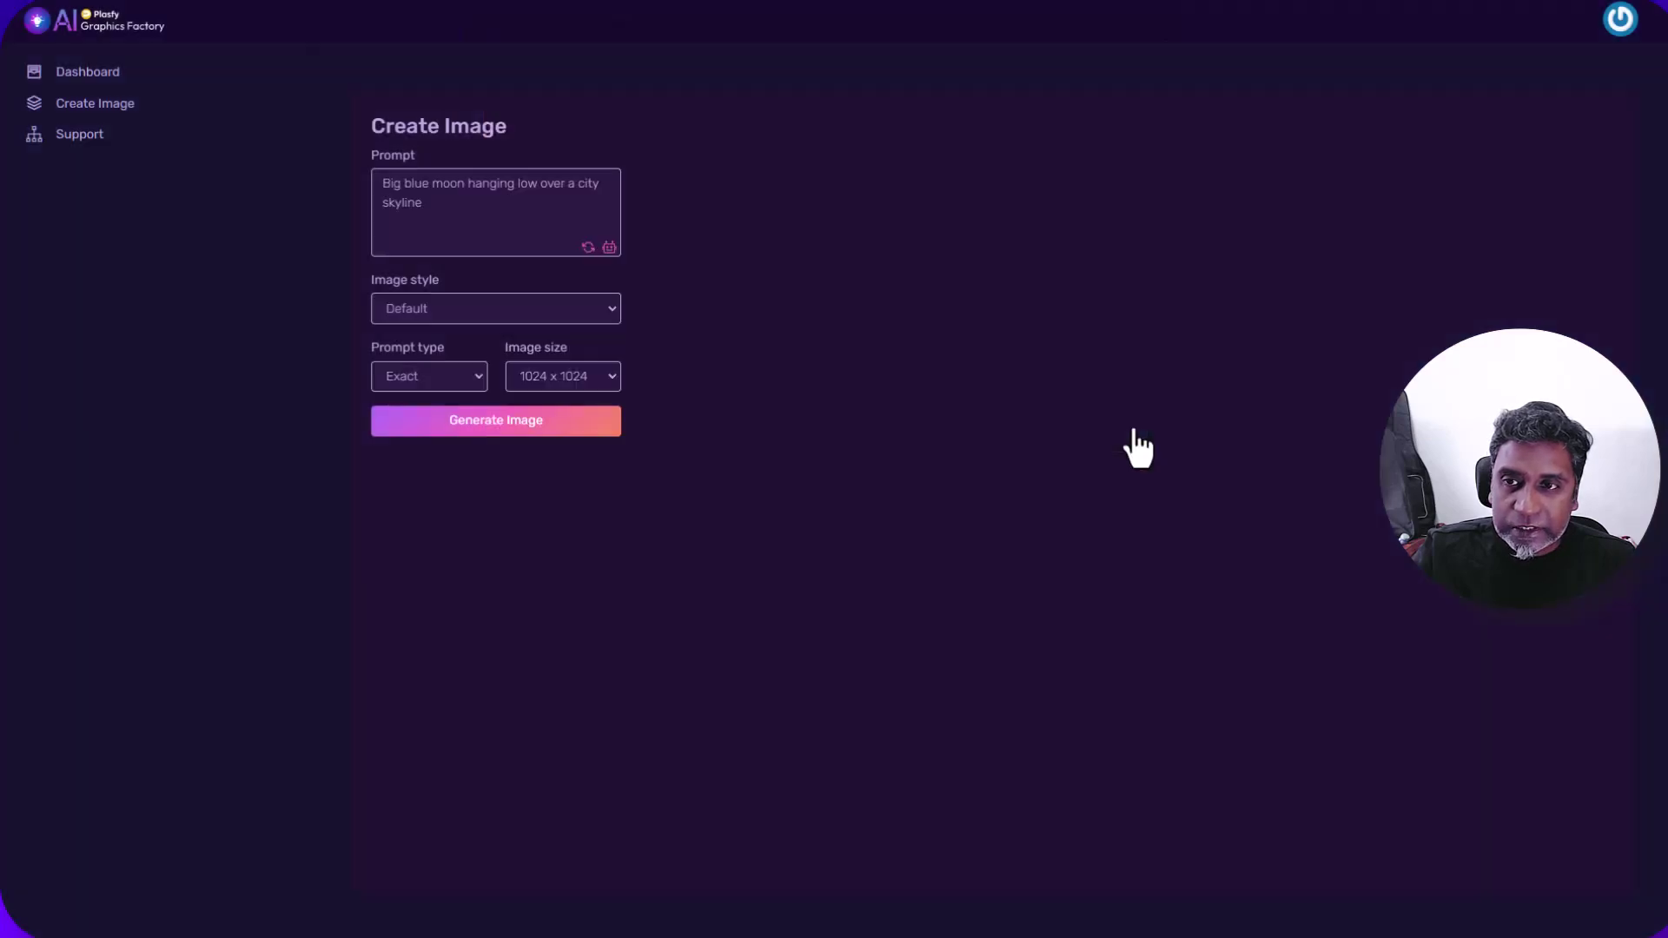
pyautogui.click(467, 309)
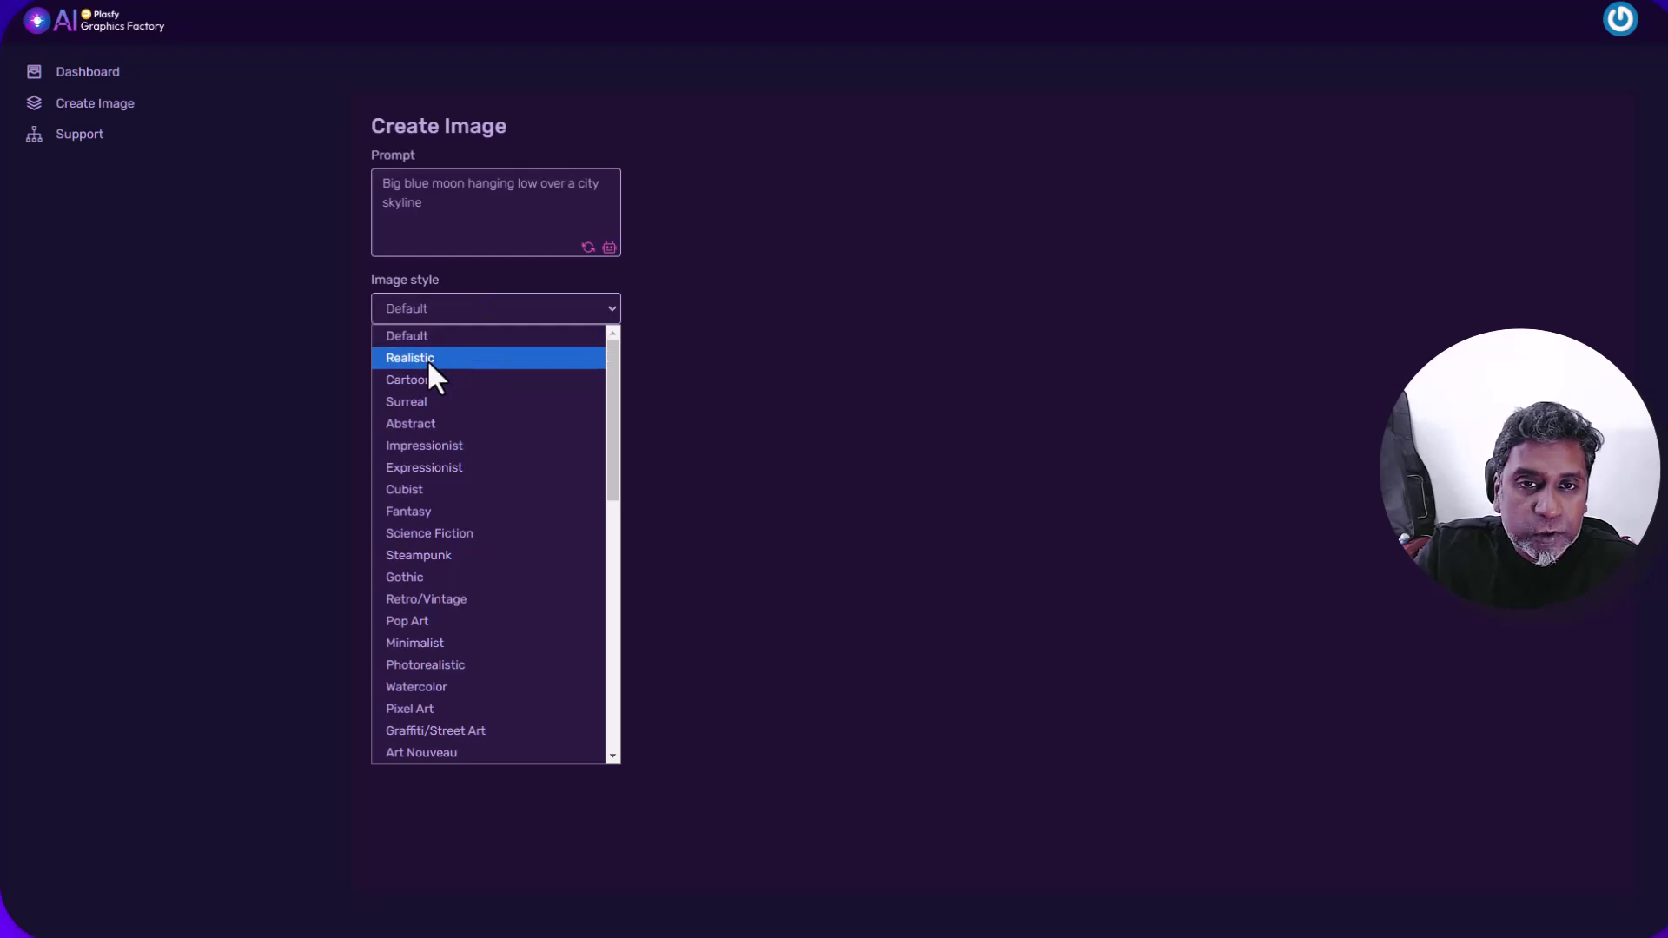
pyautogui.click(412, 403)
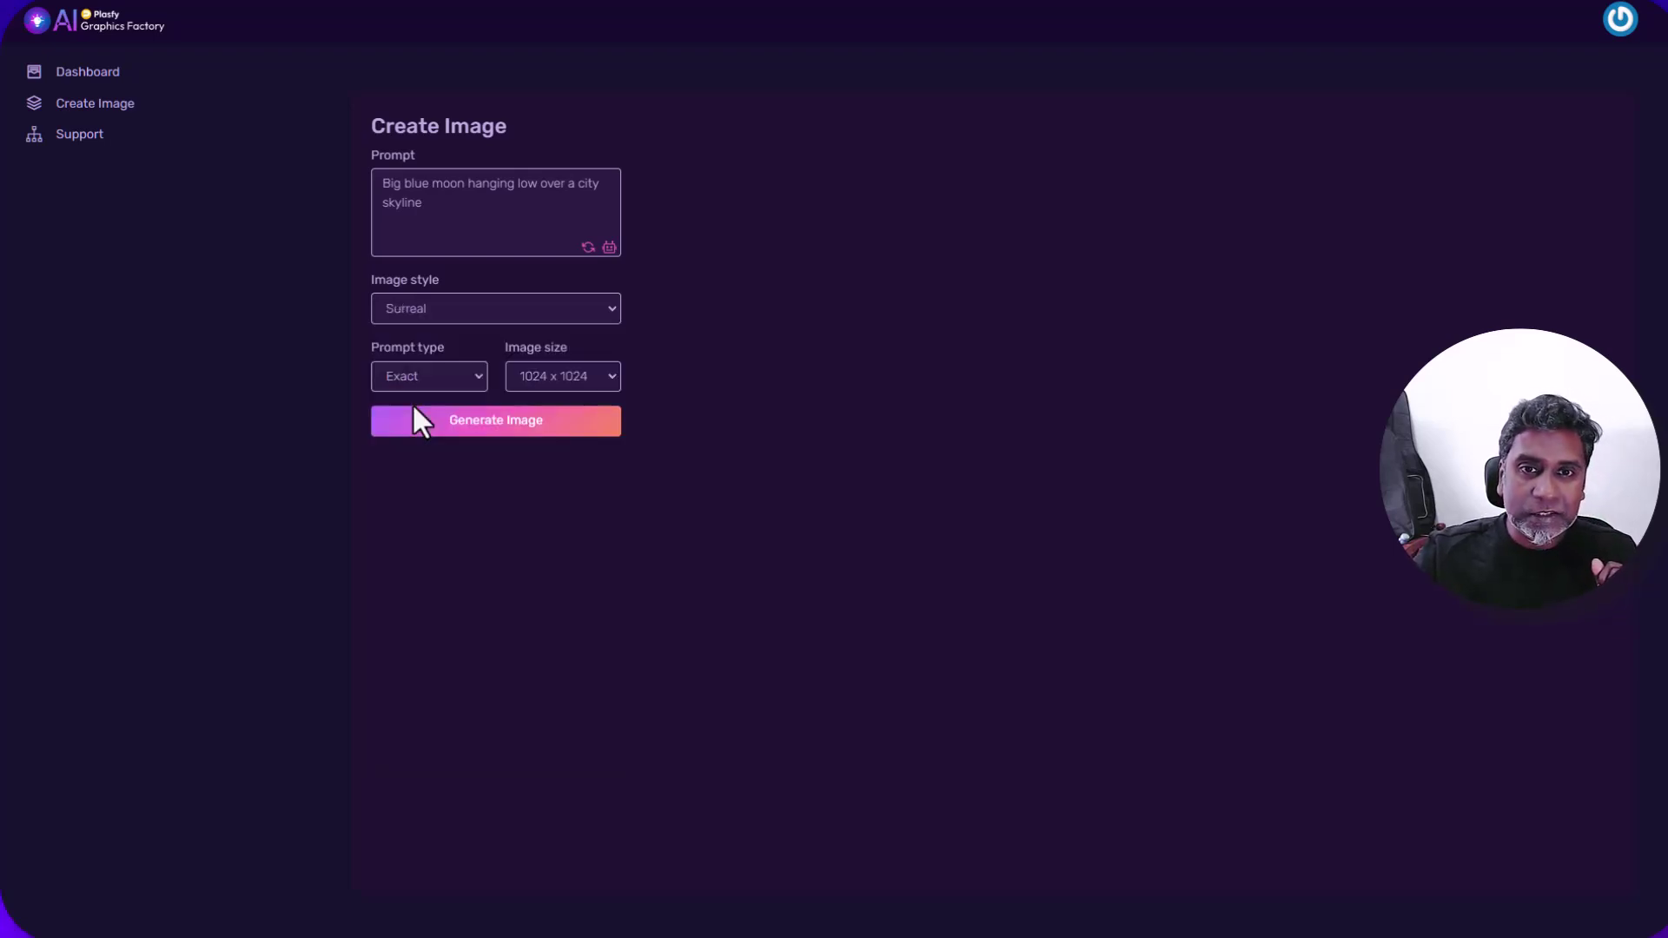
pyautogui.click(584, 374)
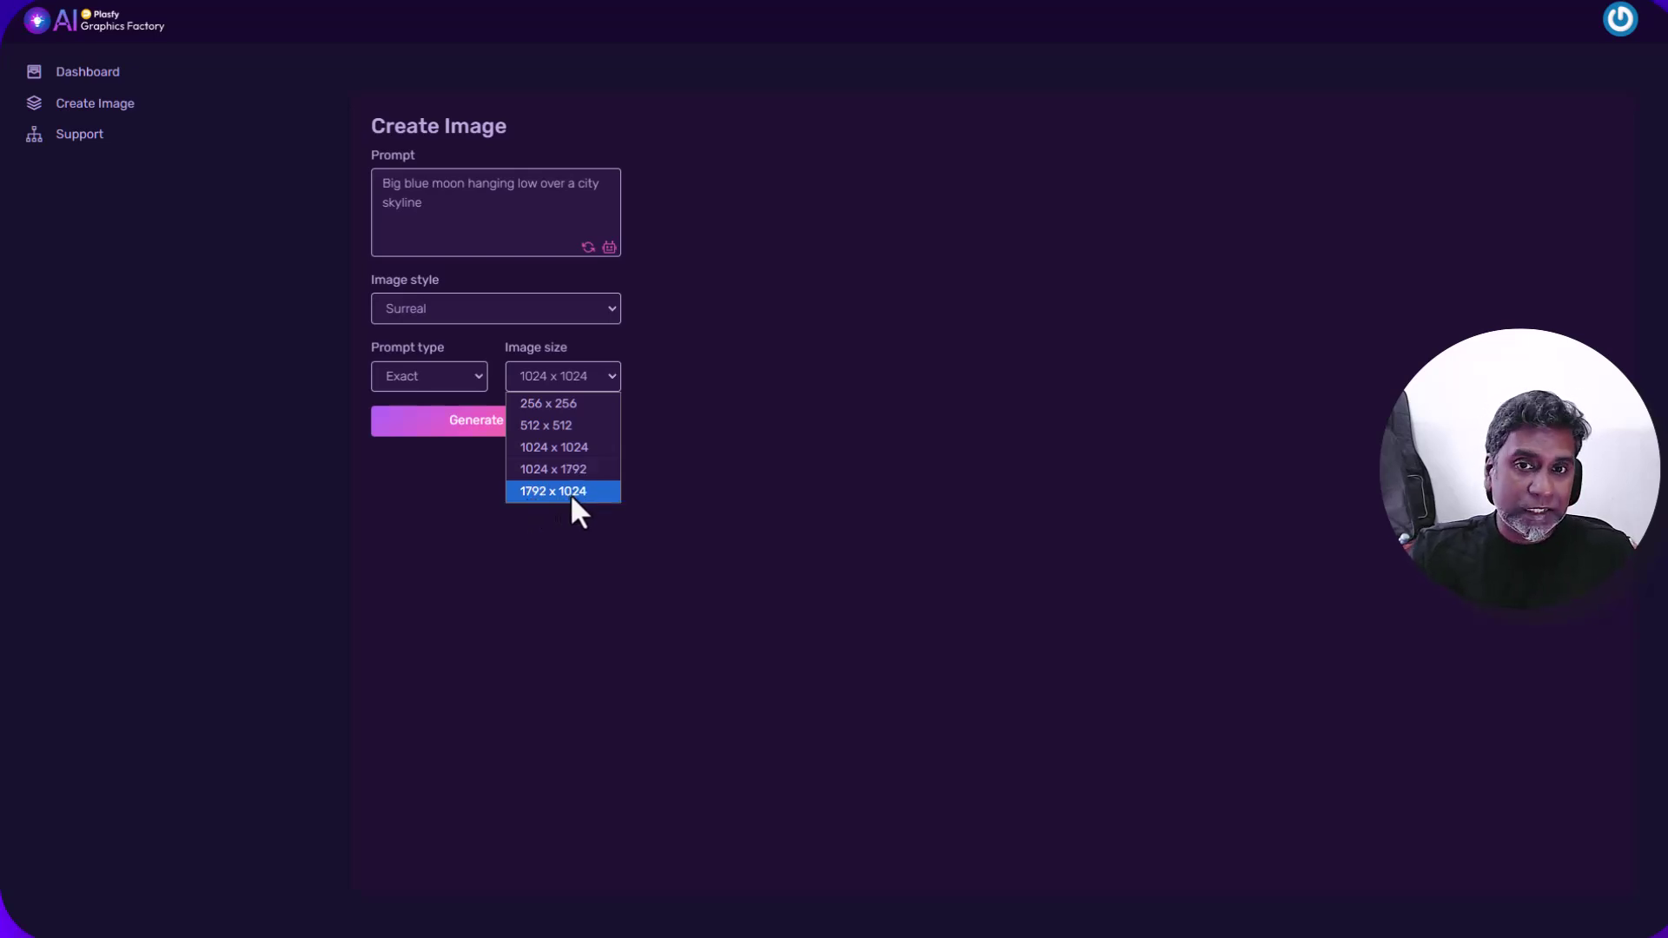
pyautogui.click(547, 448)
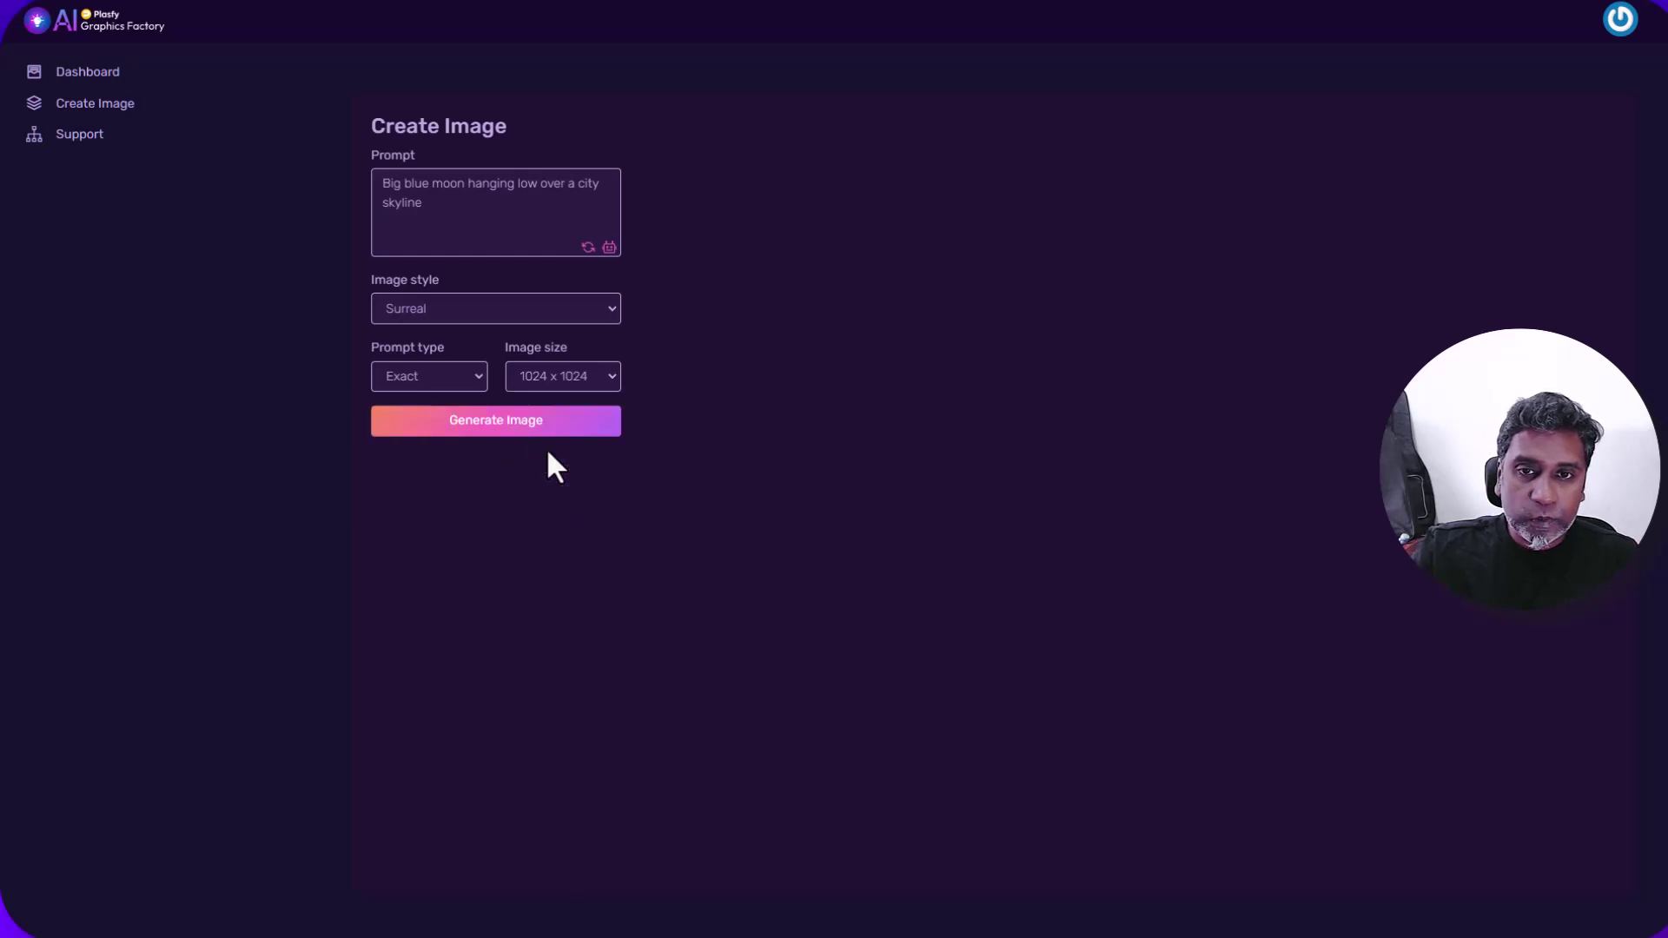
# - Generate the surreal image of a blue moon over a city skyline
pyautogui.click(483, 427)
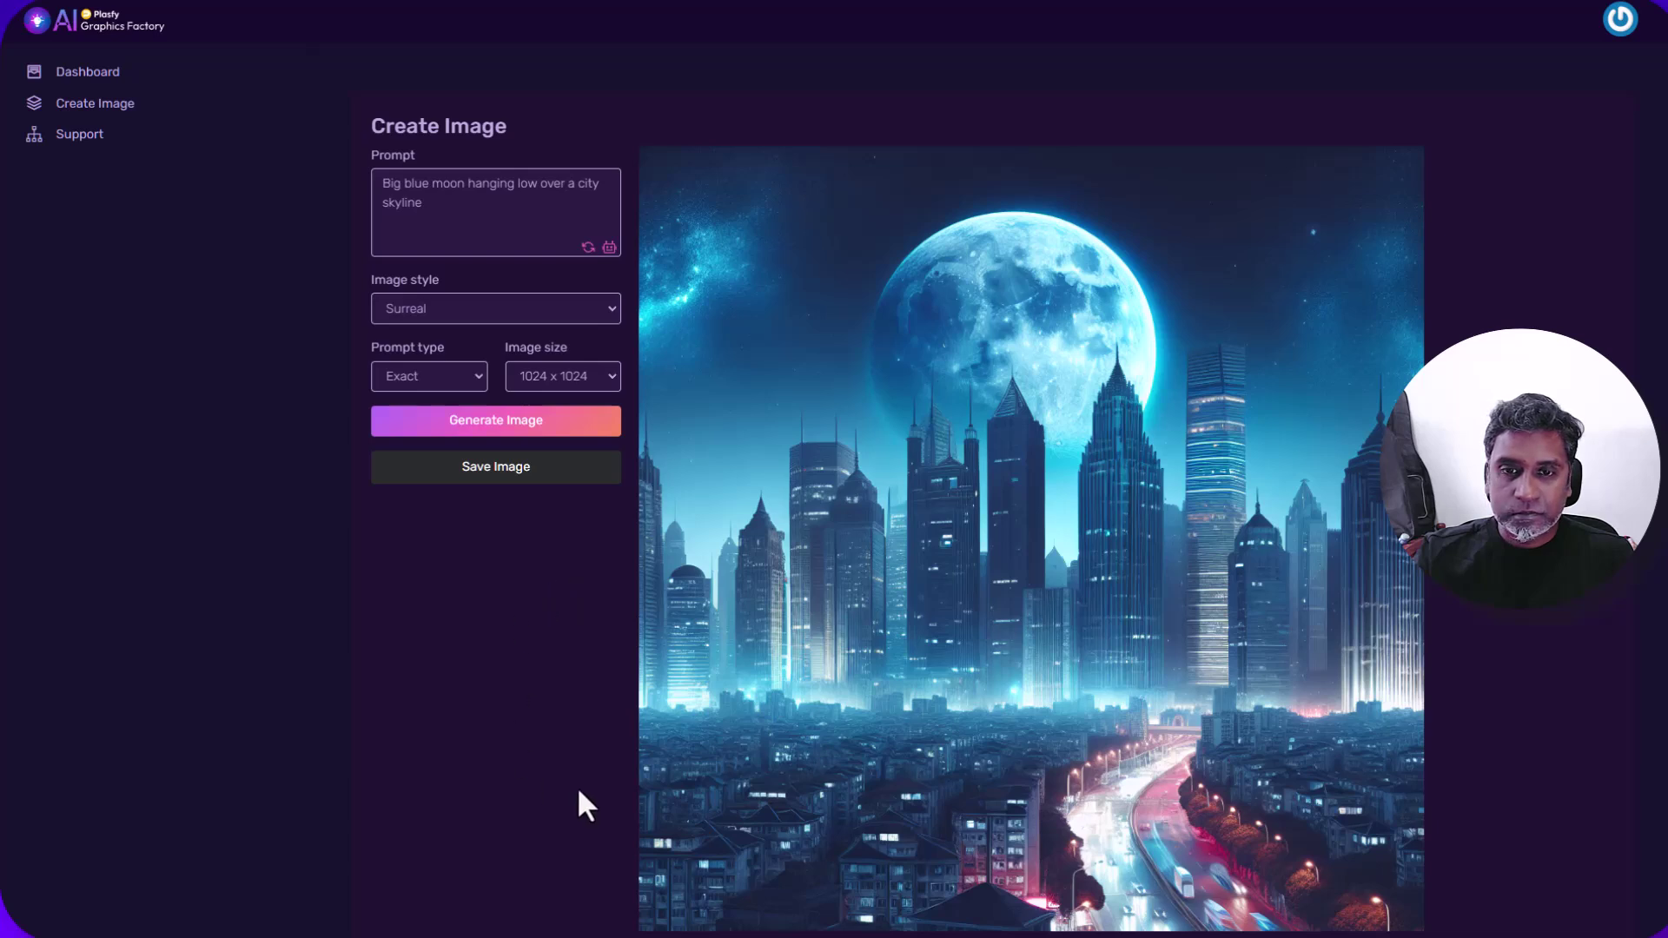
pyautogui.scroll(-2, 1152, 573)
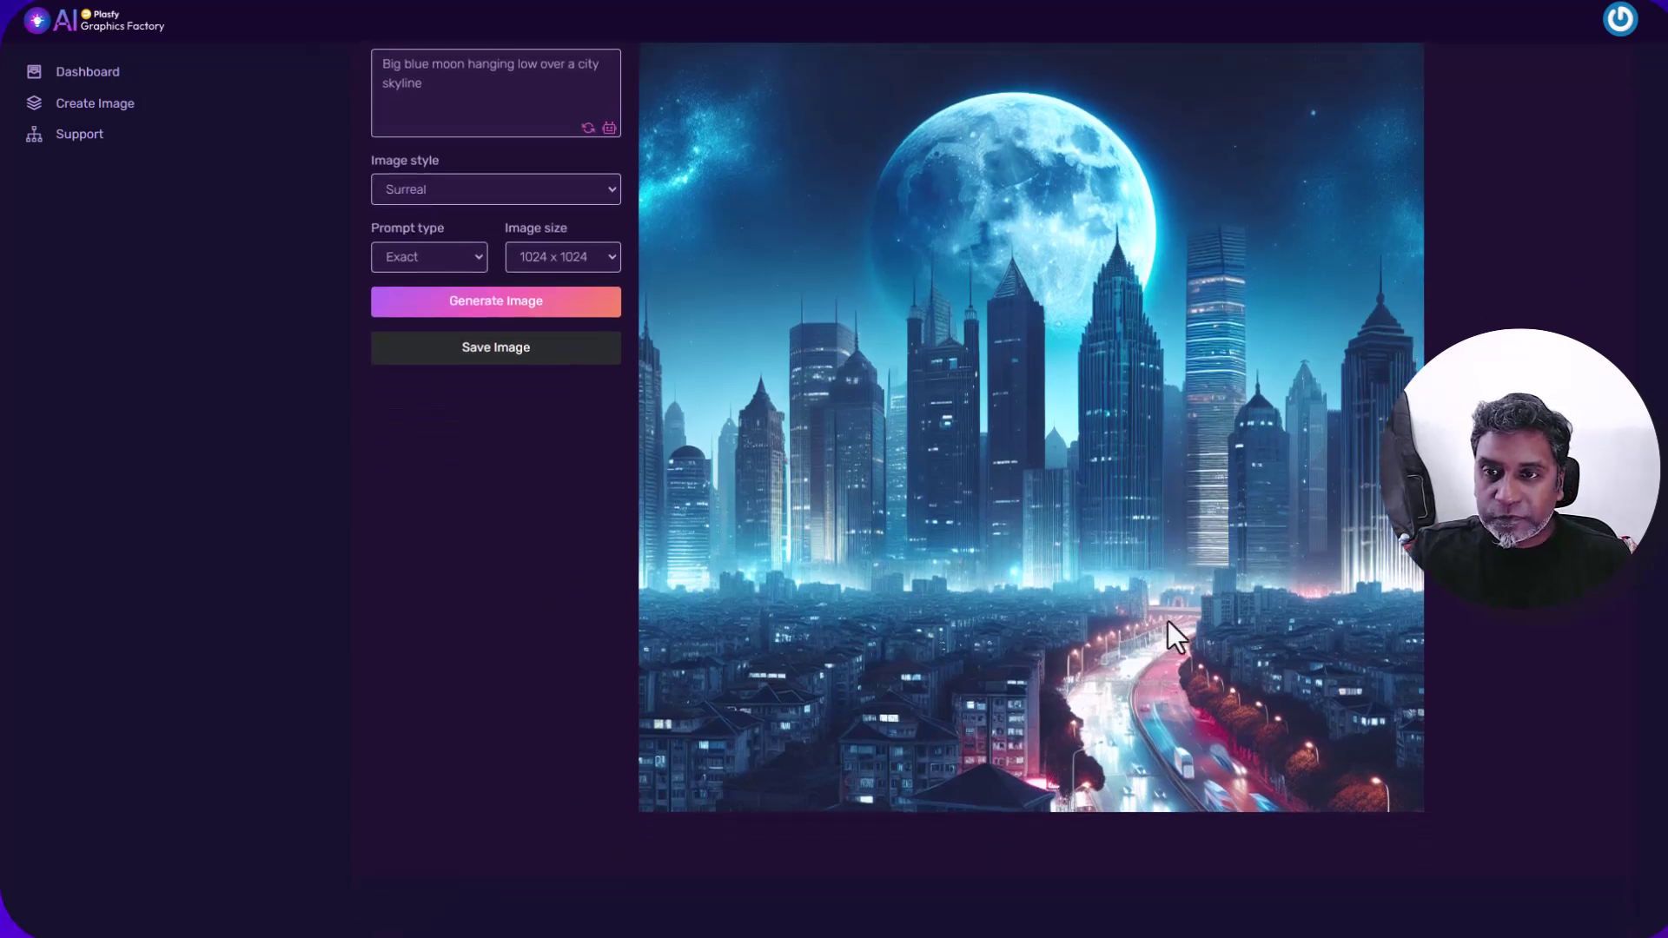
pyautogui.scroll(2, 1167, 622)
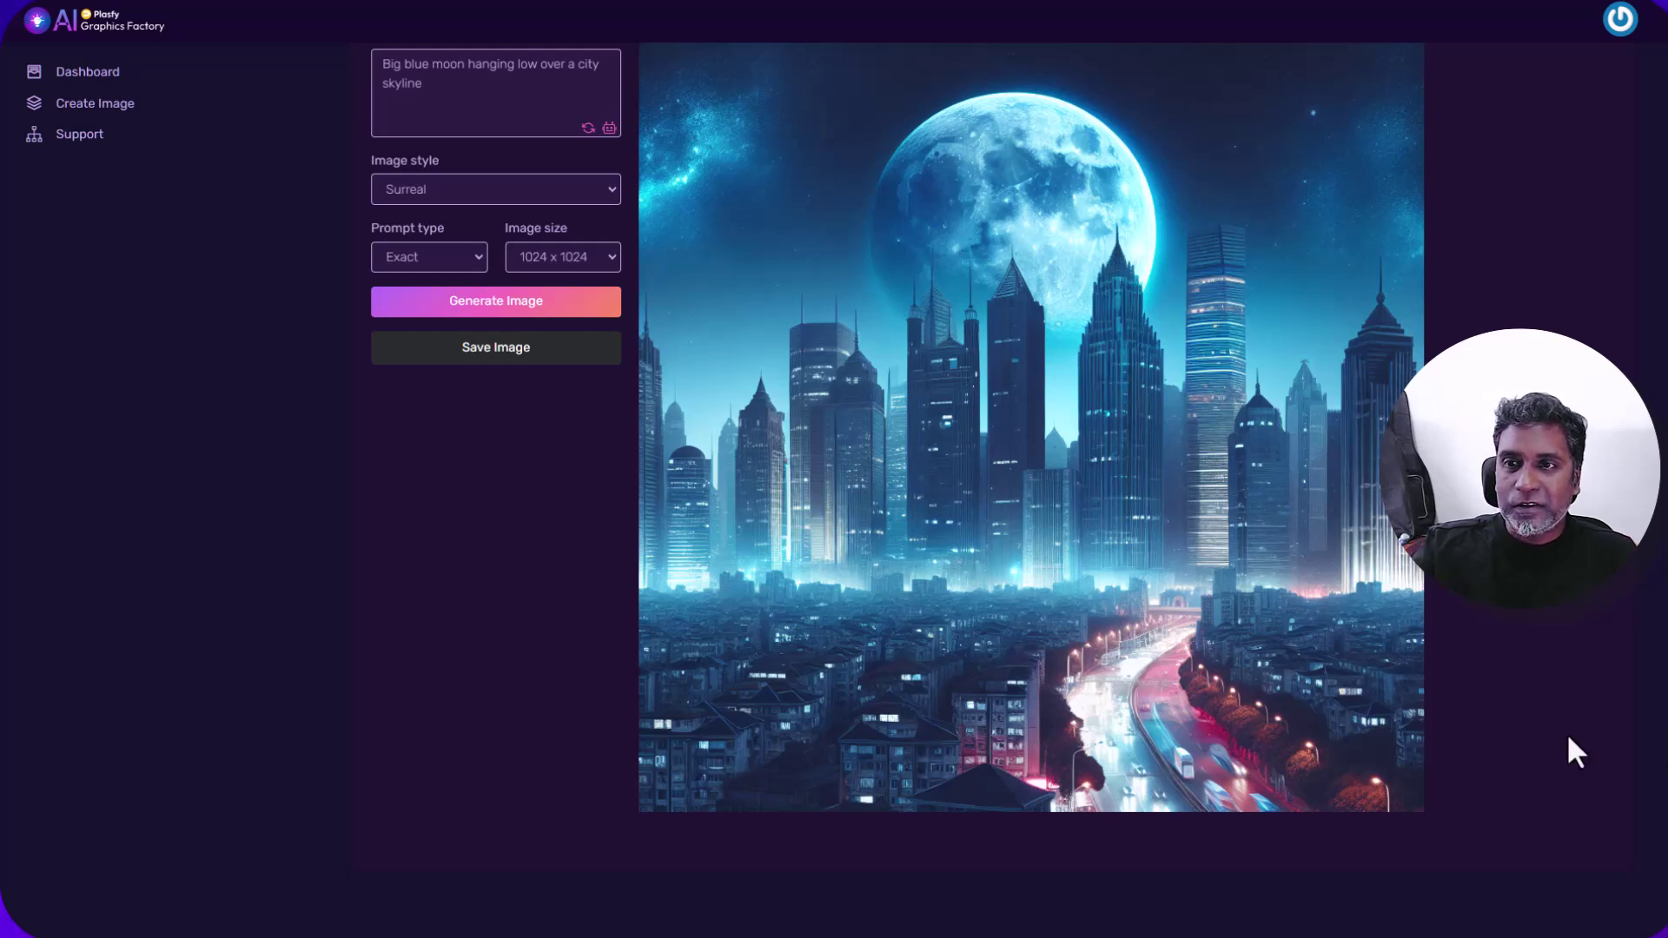
pyautogui.scroll(2, 1320, 632)
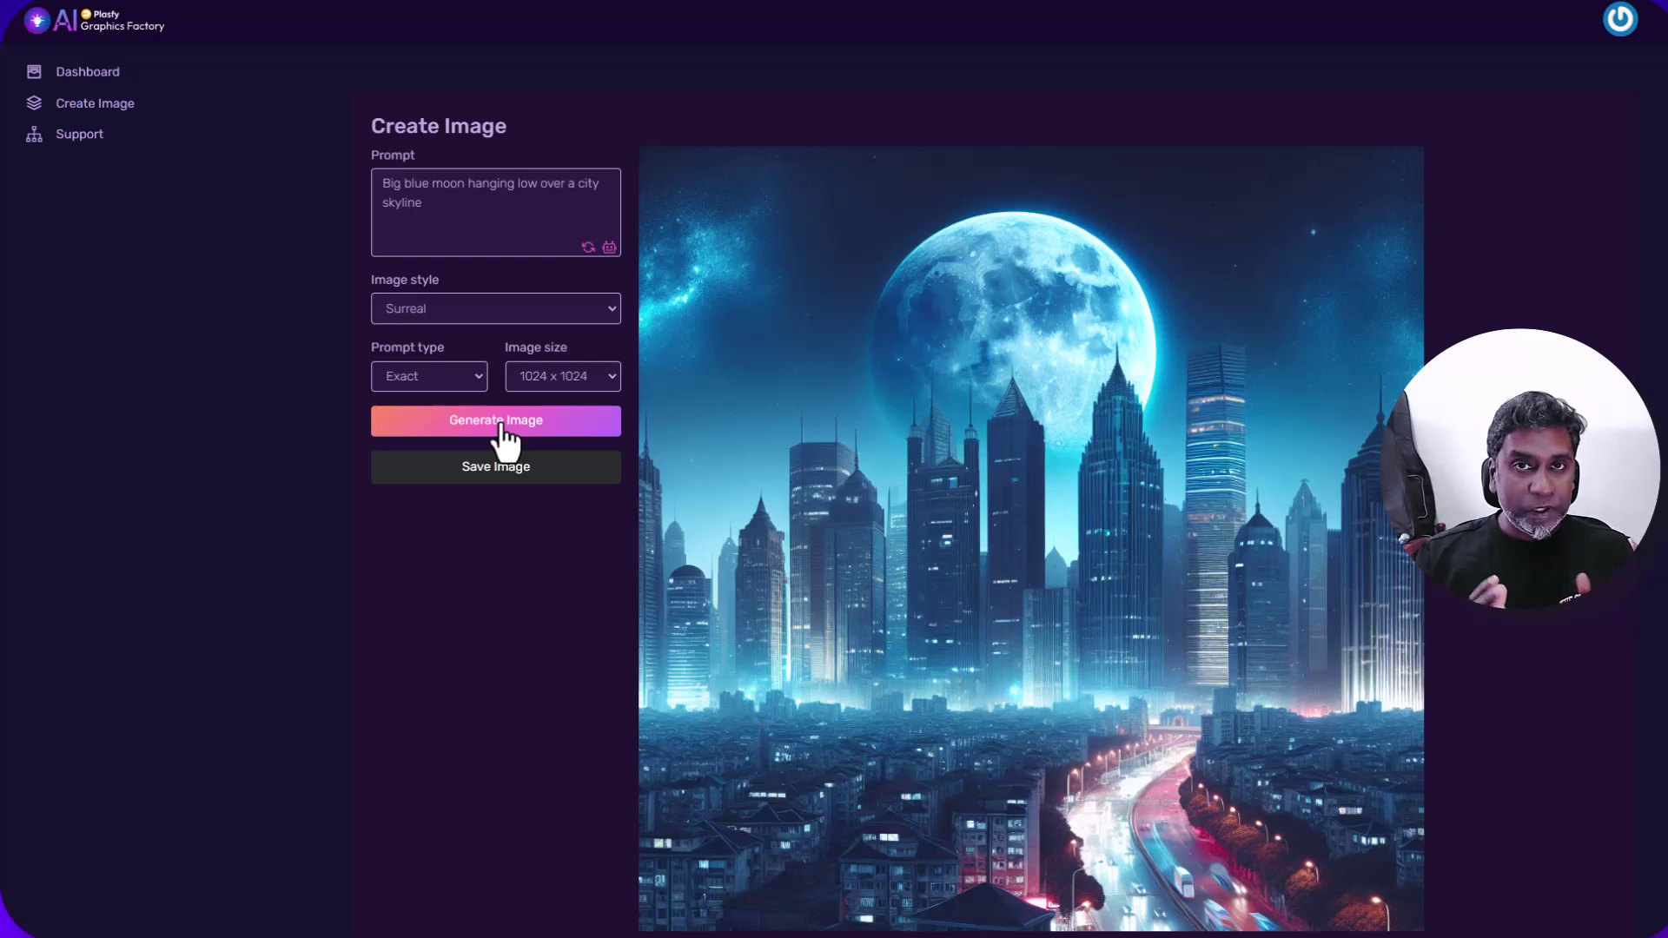
# - Save the moon cityscape as 'Blue Moon' inside a newly created 'Moon' folder
pyautogui.click(481, 476)
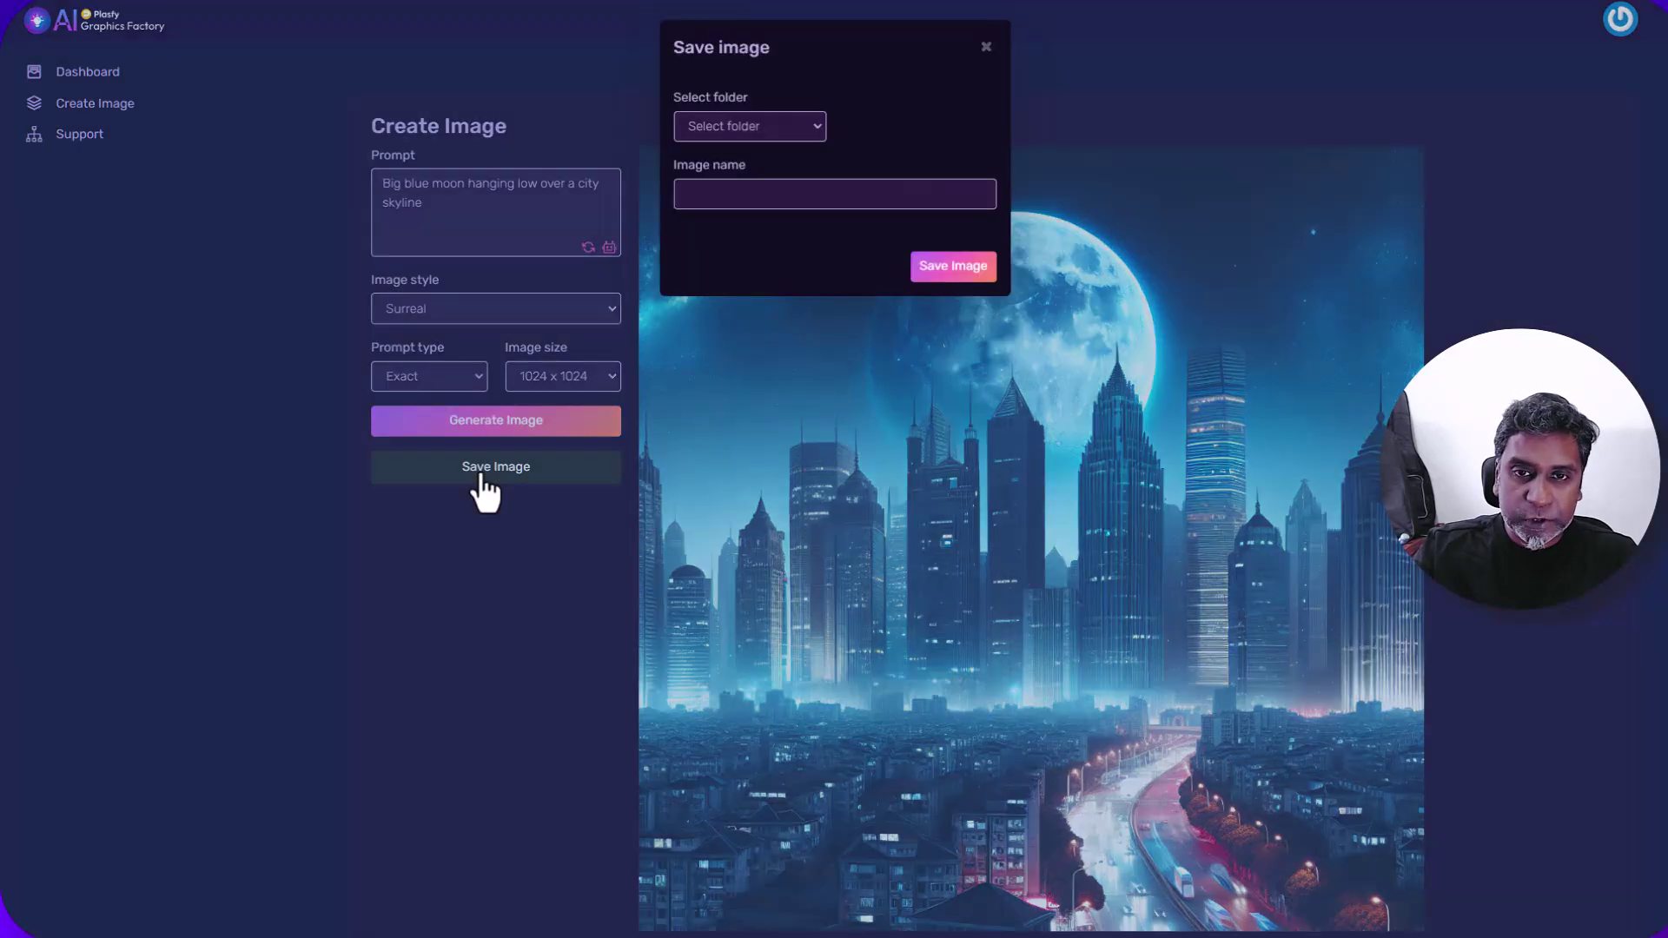
pyautogui.click(747, 127)
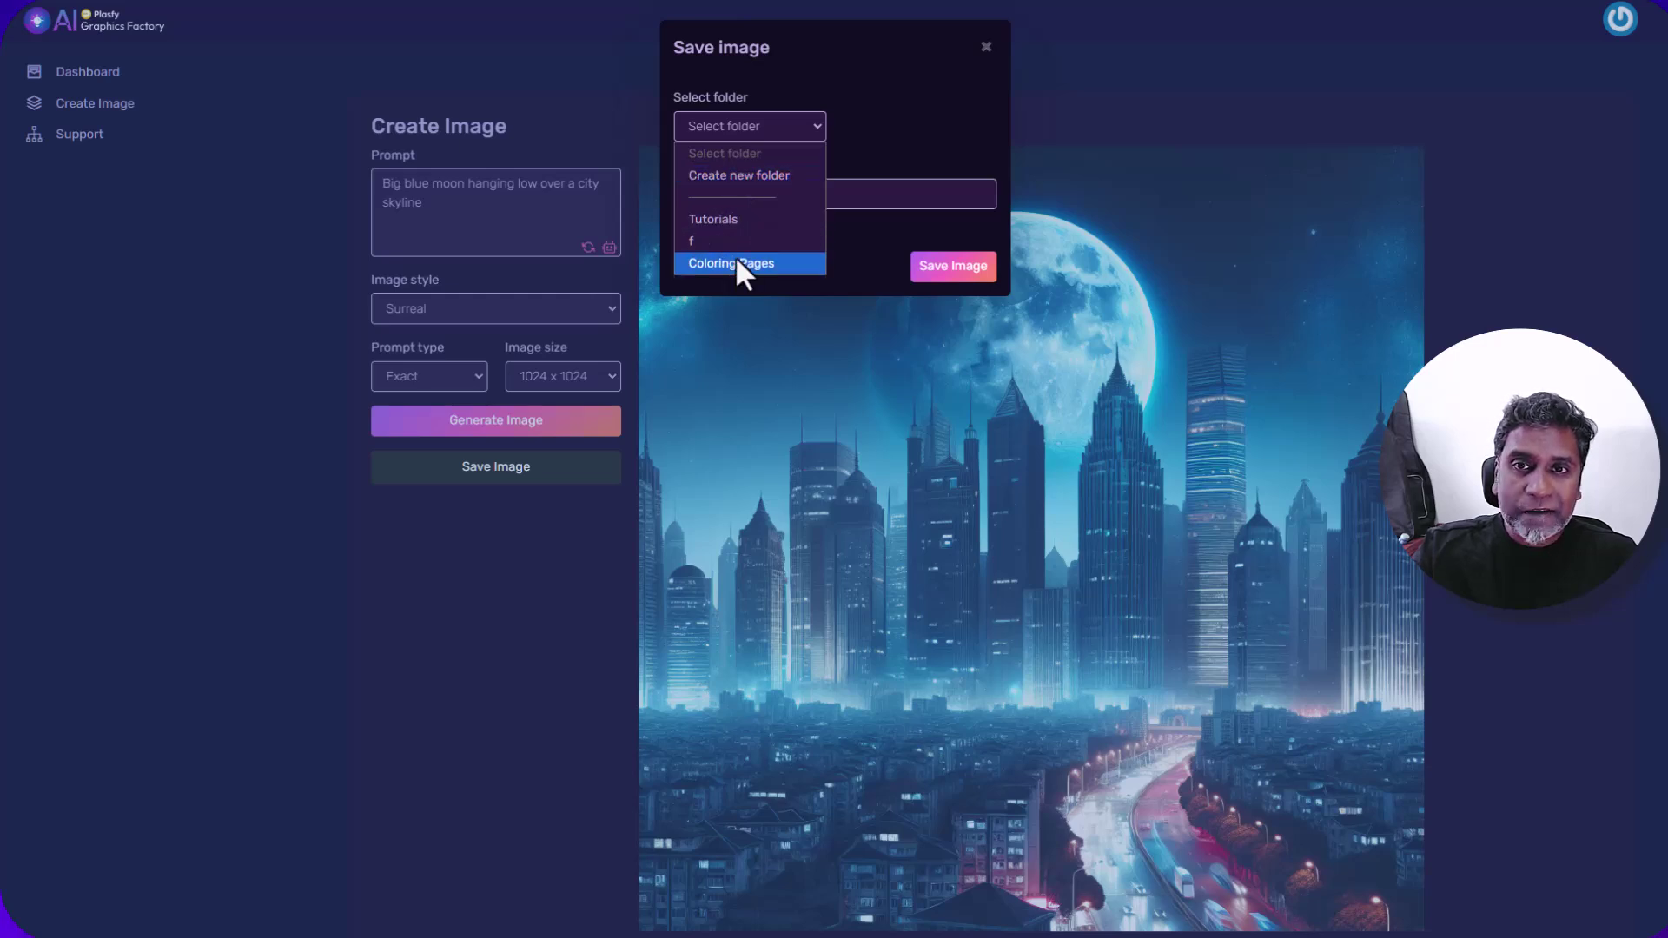
pyautogui.click(747, 174)
pyautogui.click(884, 130)
pyautogui.write('Moon')
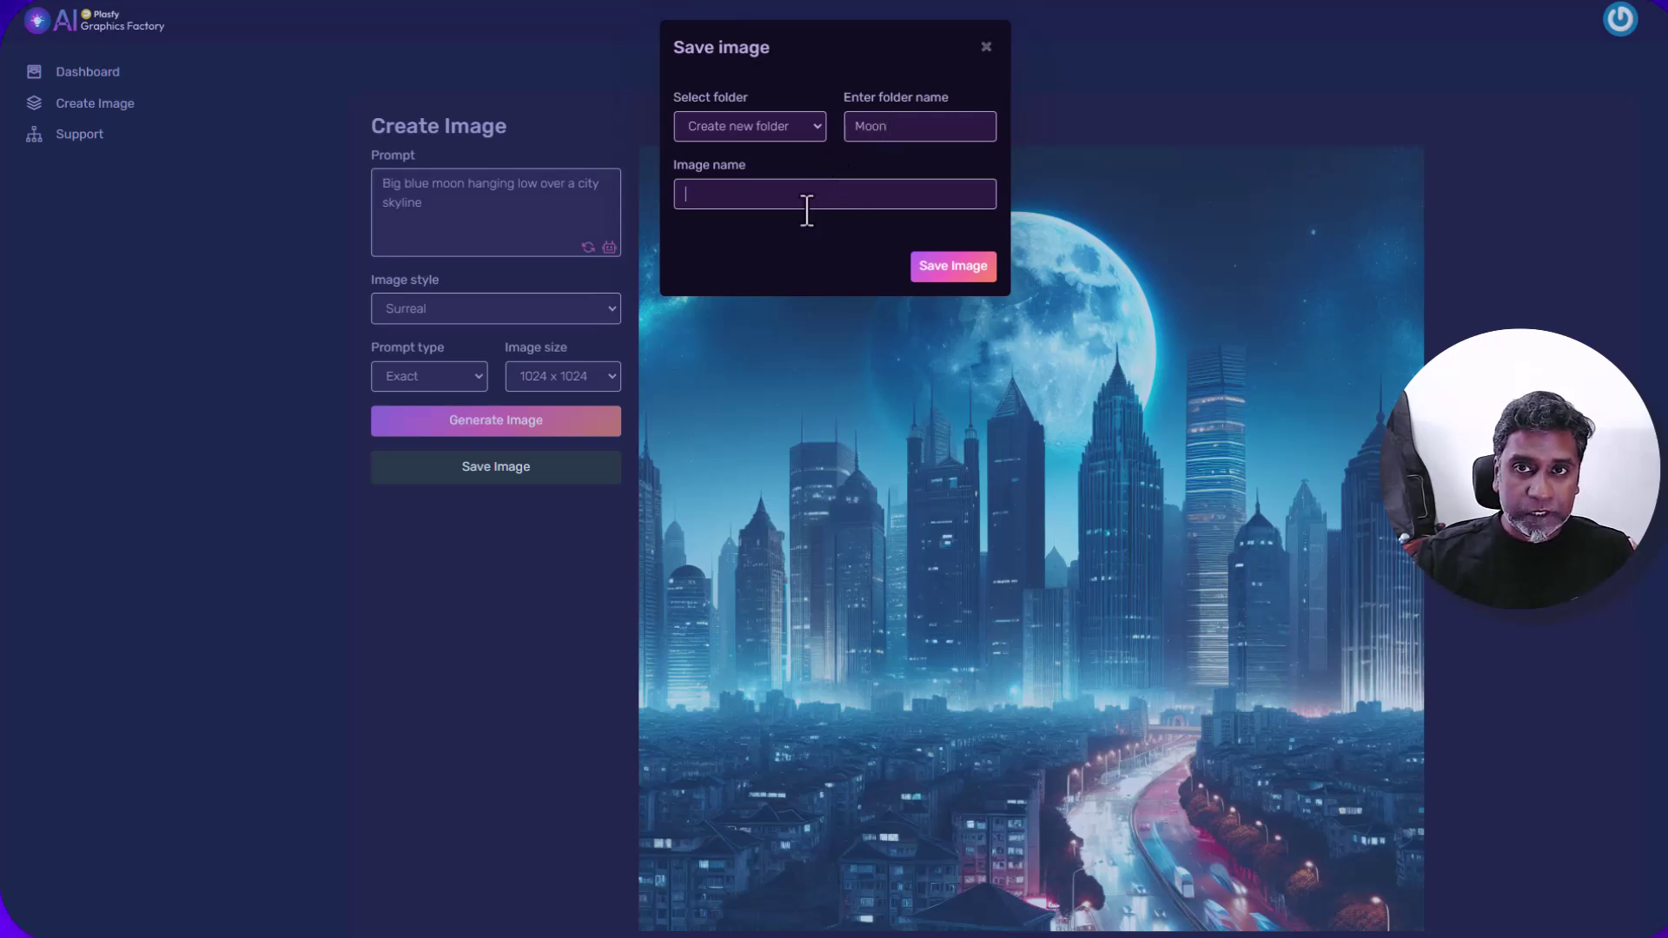
pyautogui.write('Blue Moon')
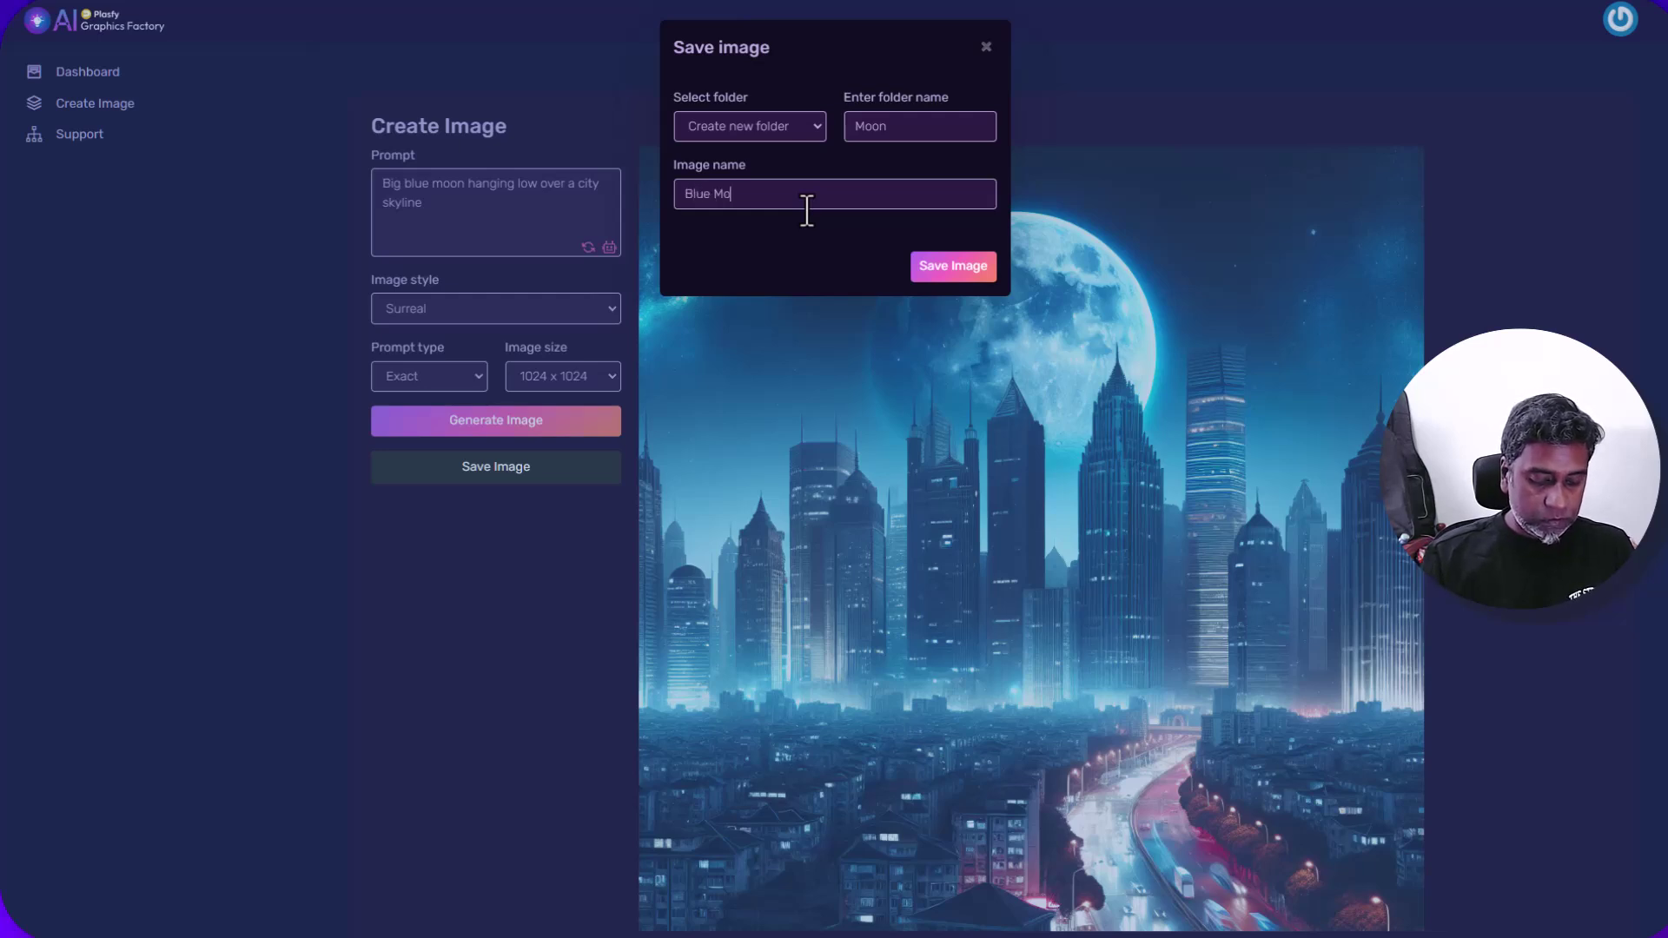
pyautogui.click(954, 271)
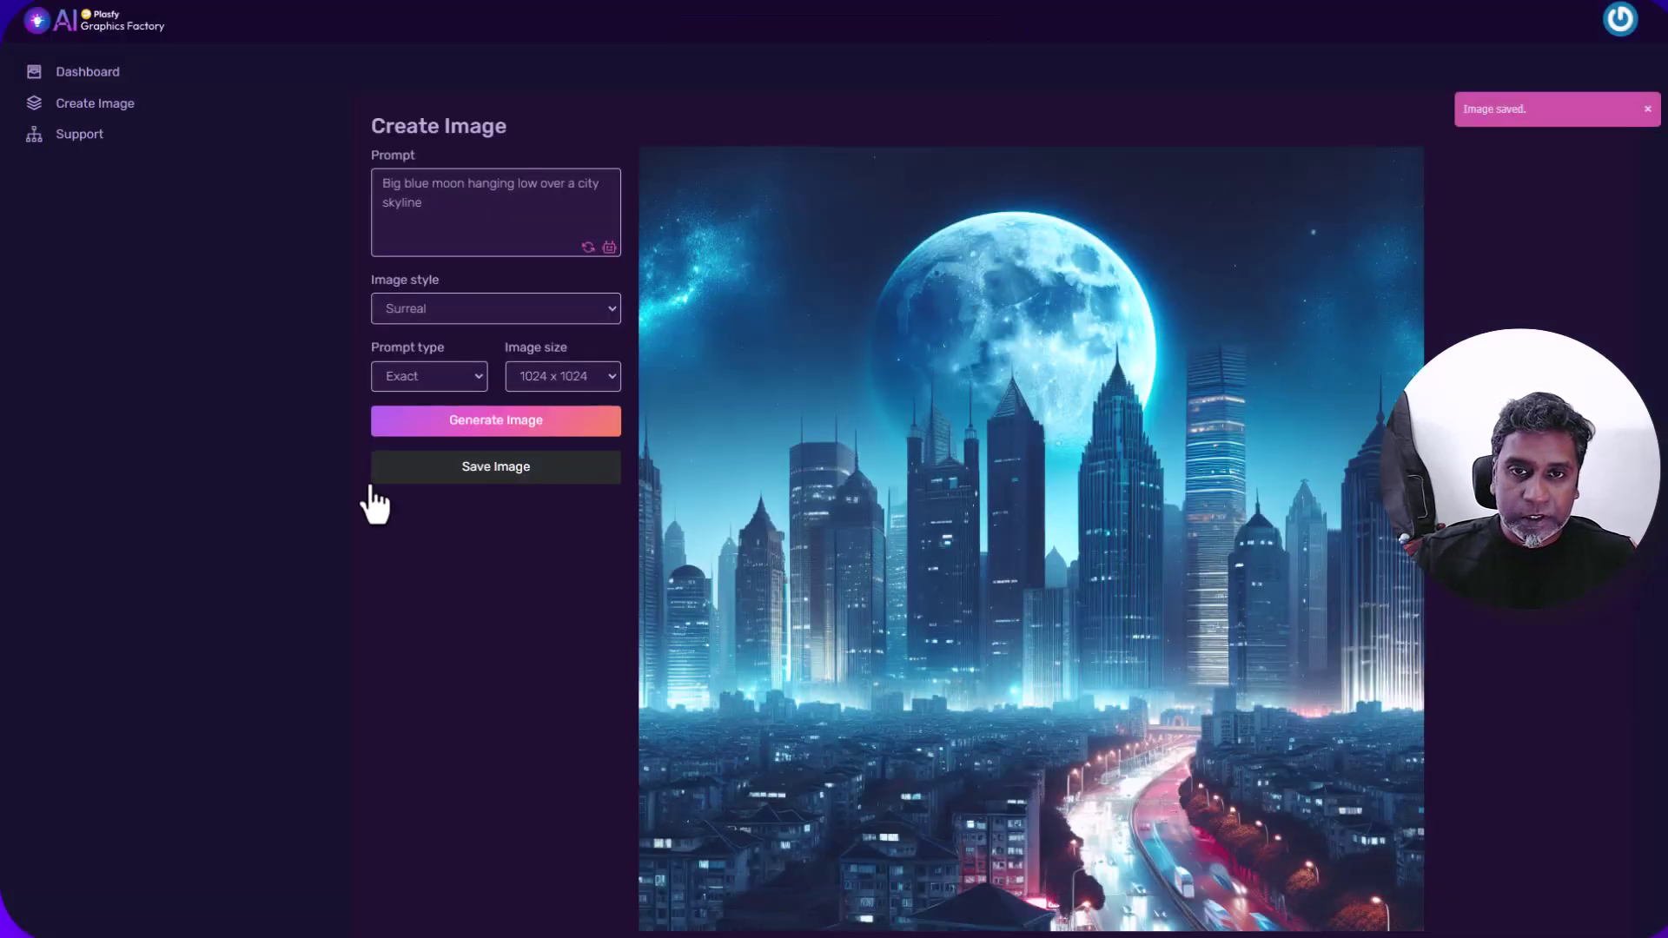
# - Replace 'blue' with 'red' so the prompt reads 'Big red moon hanging low over a city skyline'
pyautogui.doubleClick(417, 183)
pyautogui.write('red')
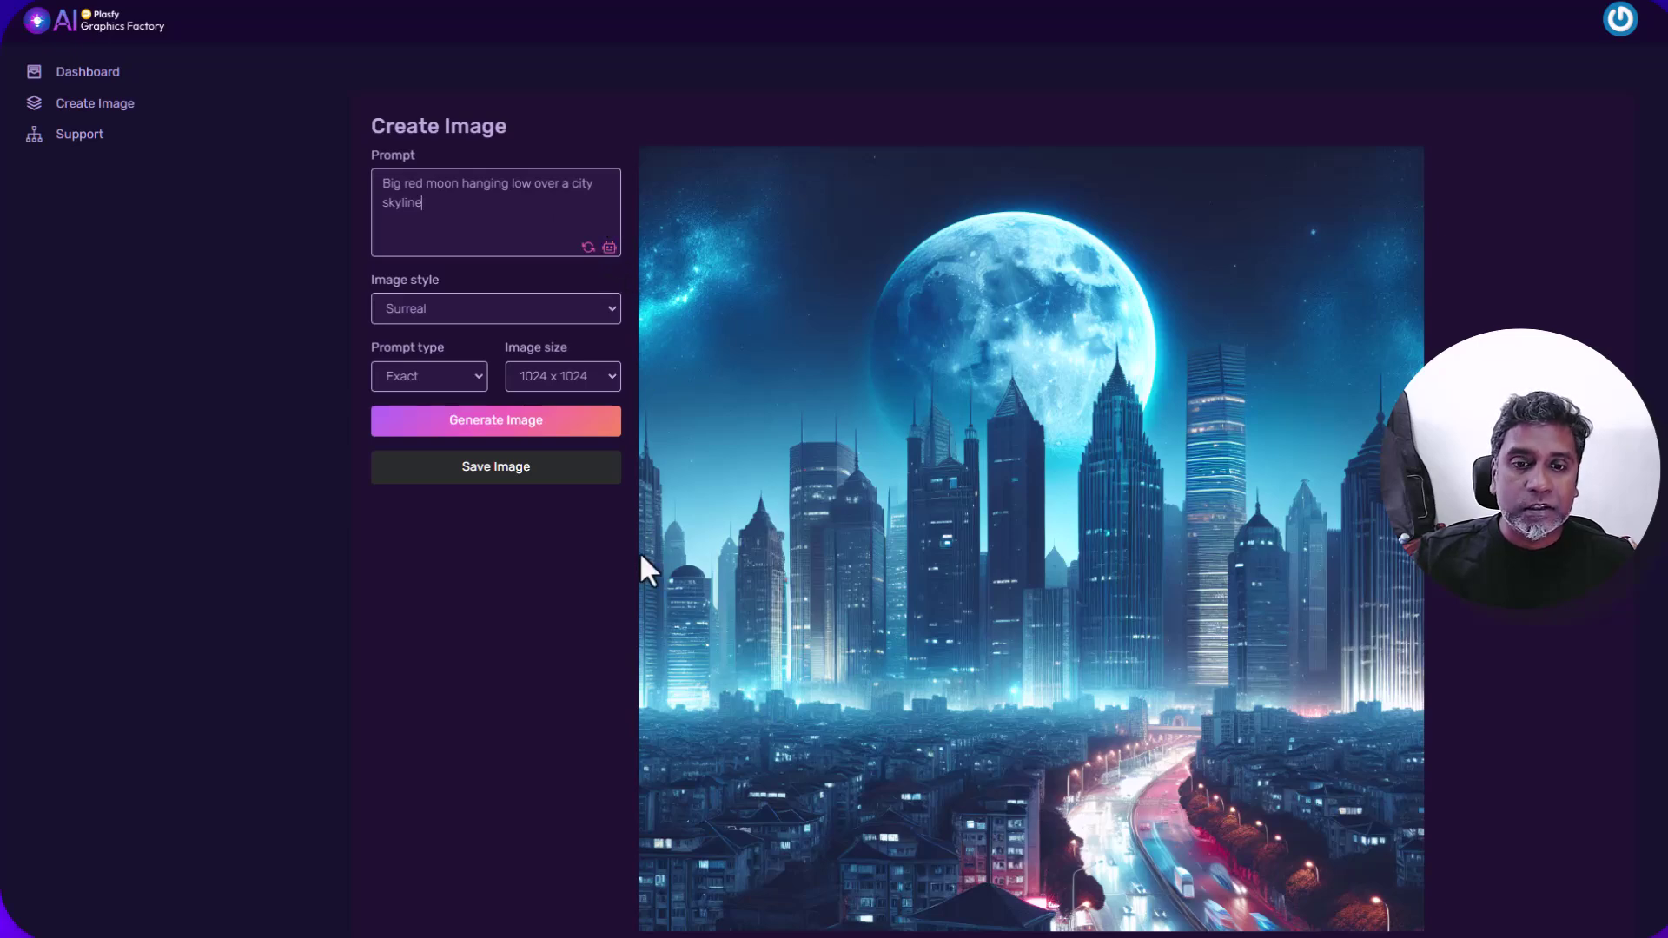
# - Use the snowy tundra moon suggestion, change 'blue' to 'red', and set Fantasy style
pyautogui.click(610, 247)
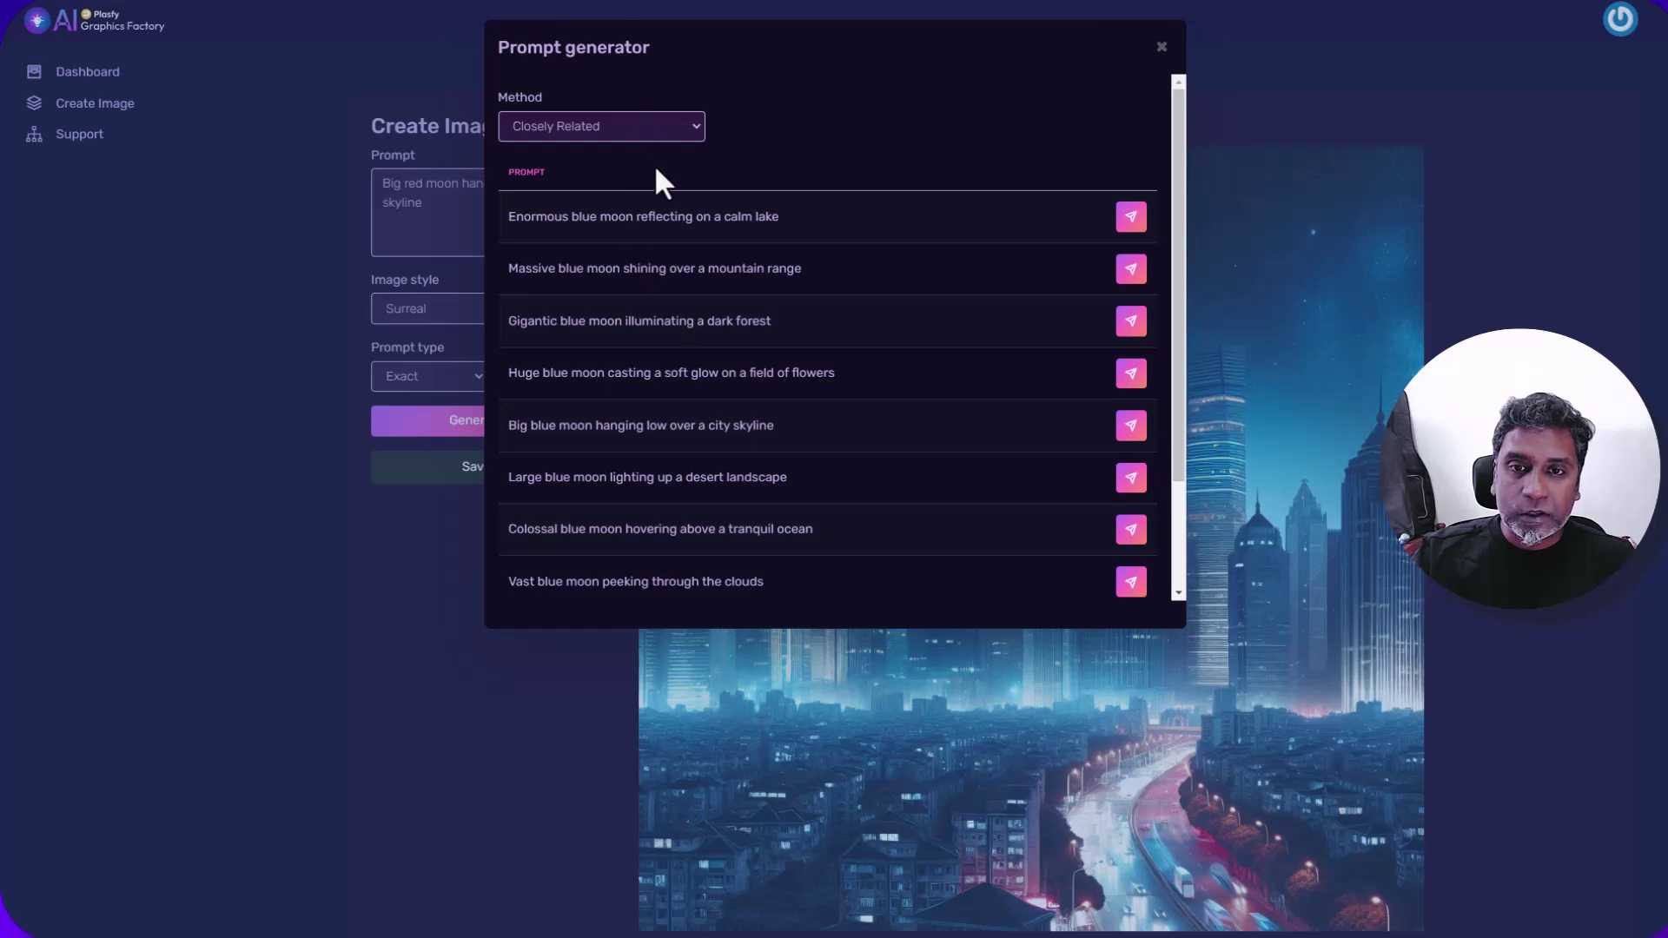
pyautogui.scroll(-2, 745, 451)
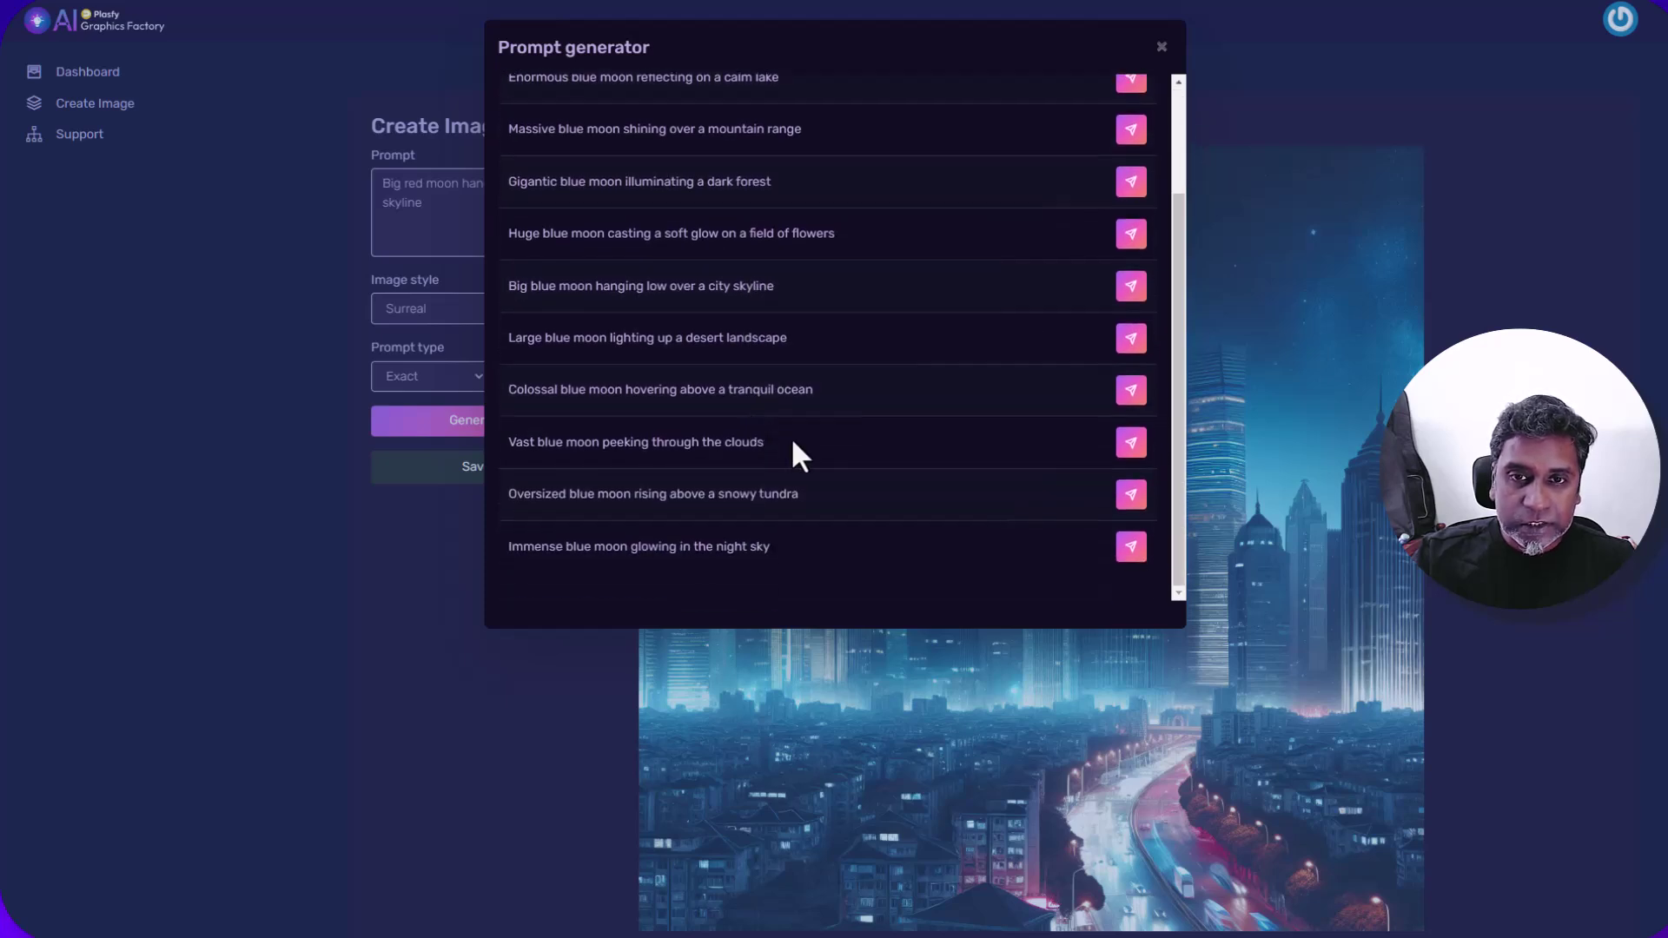
pyautogui.click(1130, 497)
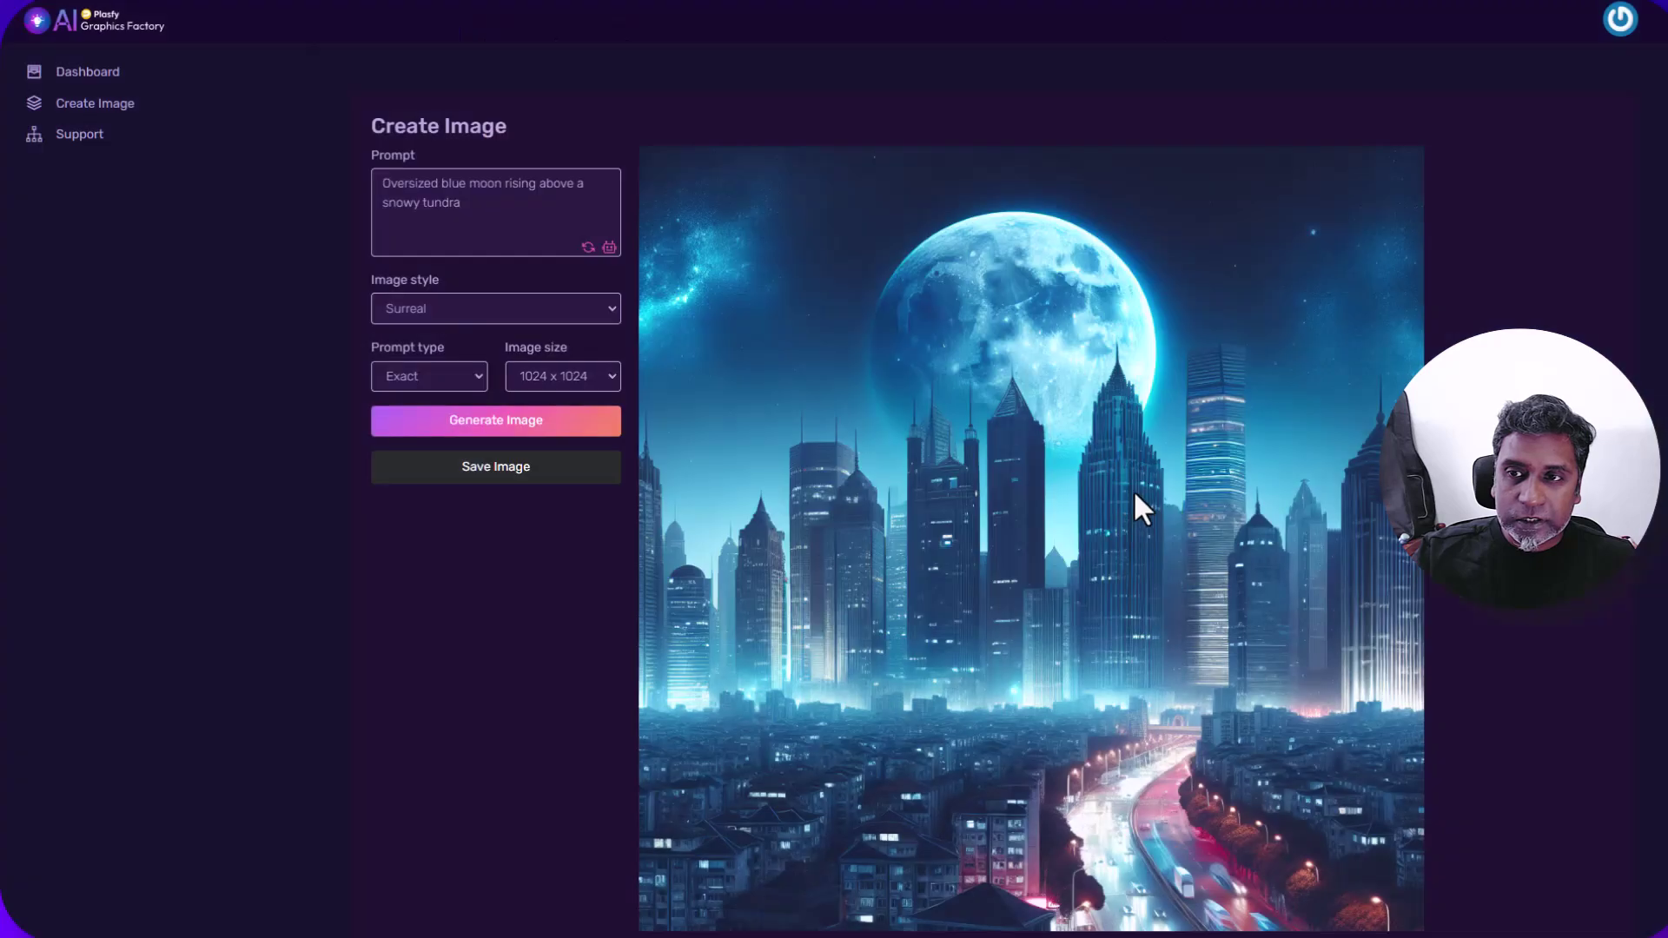
pyautogui.doubleClick(452, 183)
pyautogui.write('red')
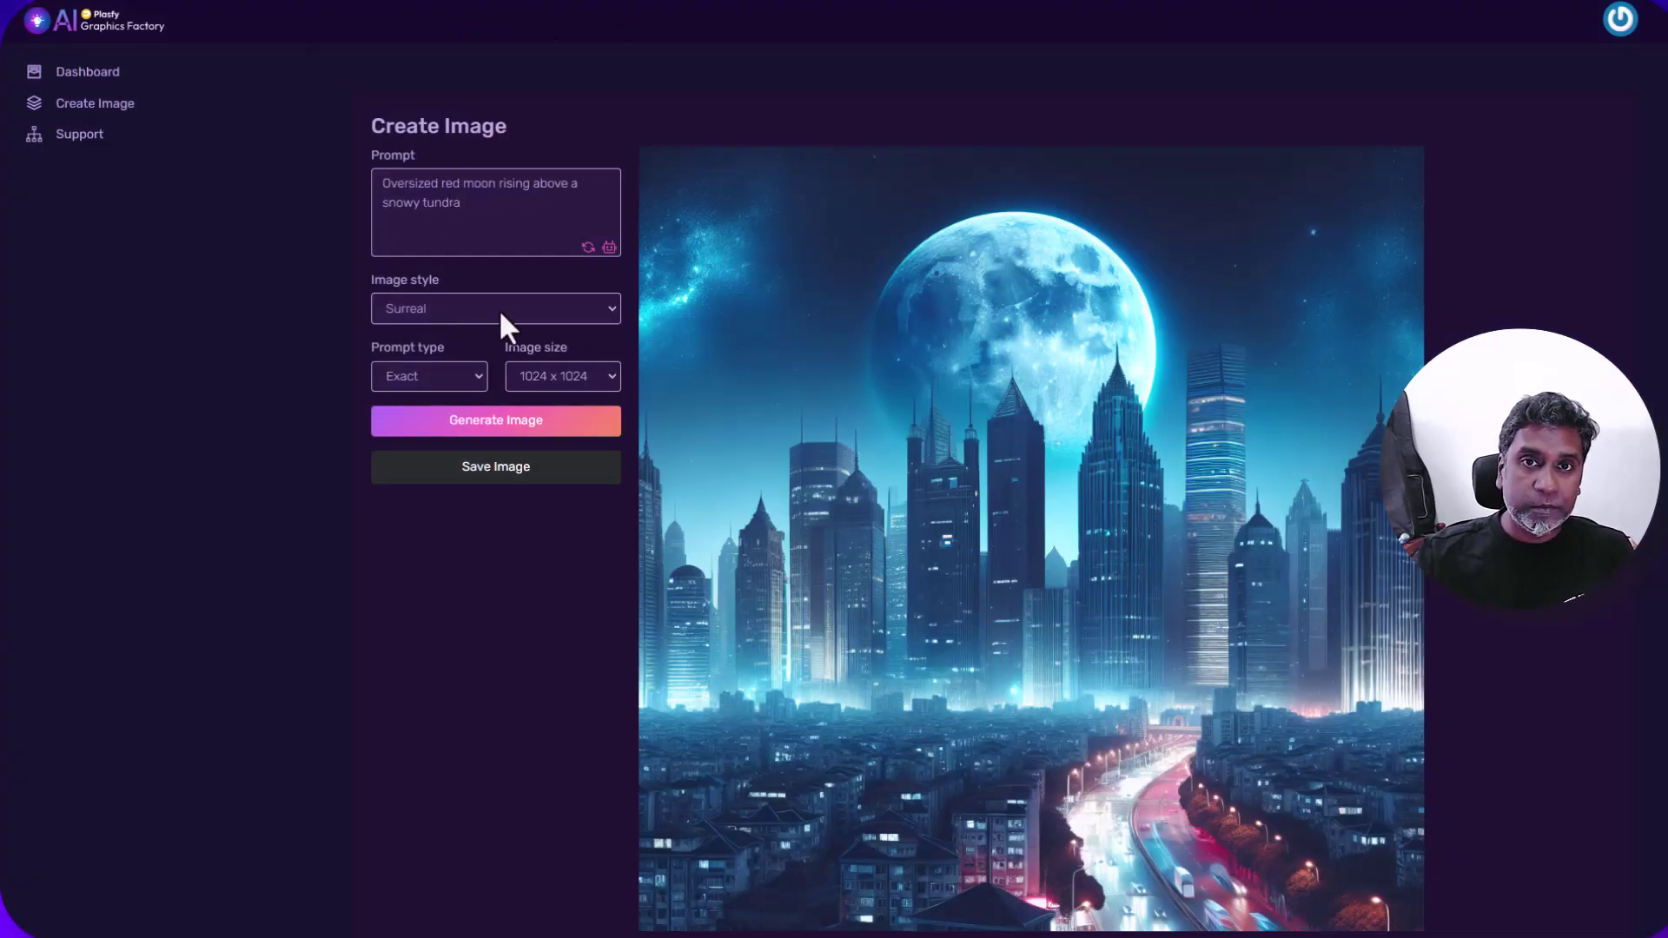
pyautogui.click(478, 310)
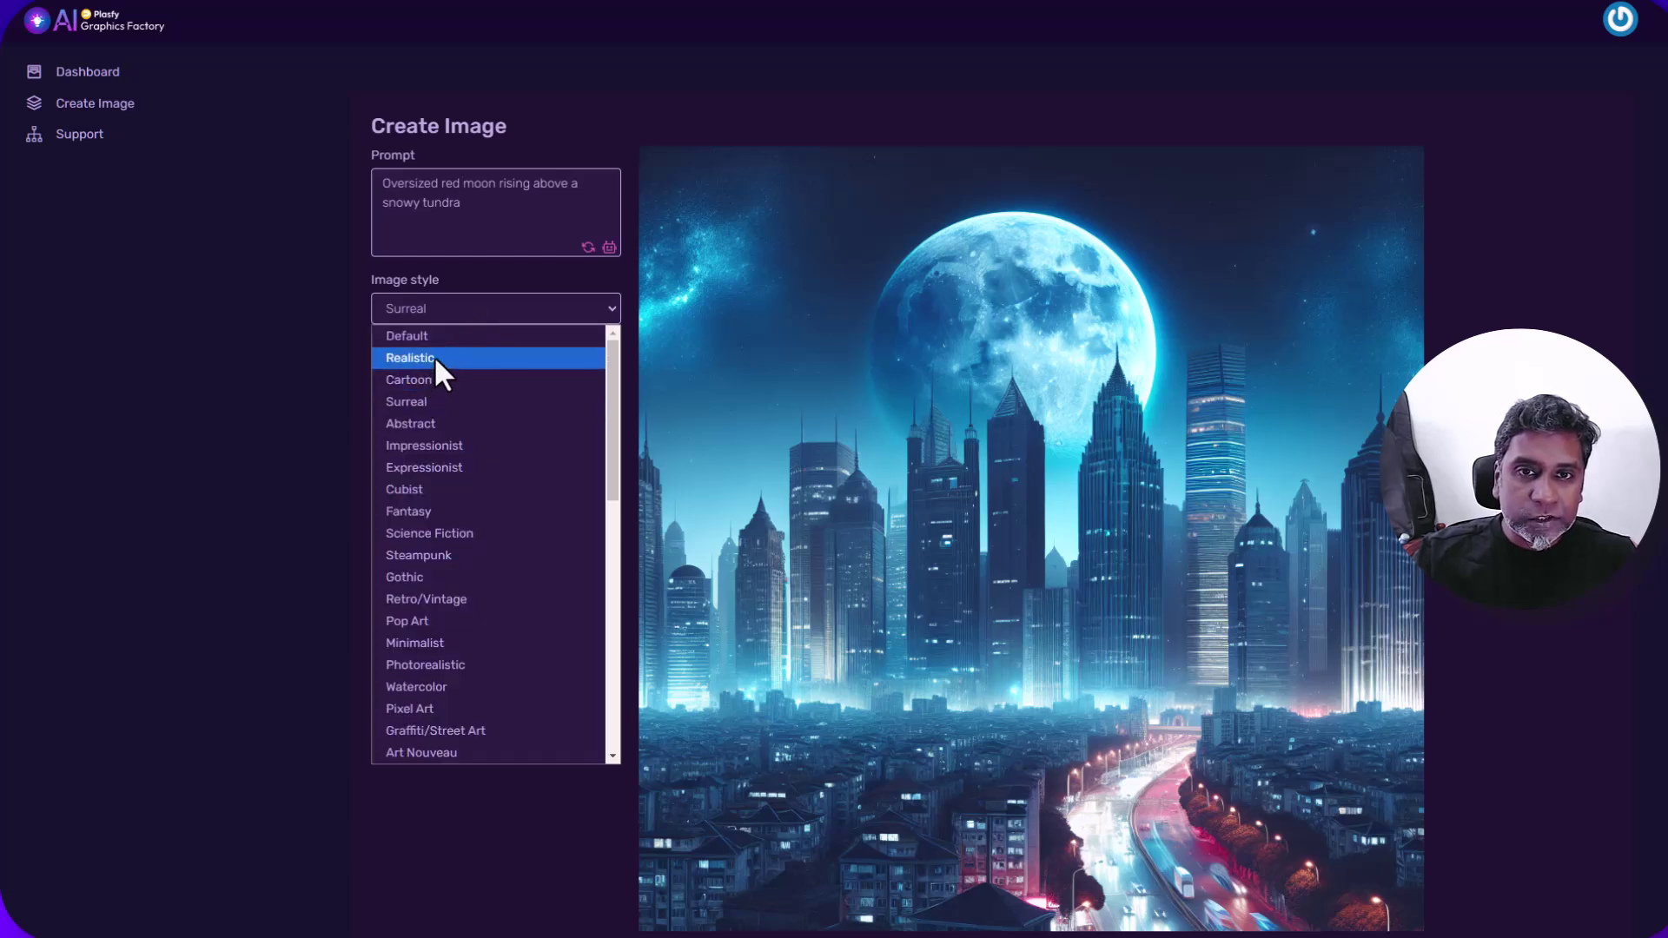
pyautogui.click(424, 510)
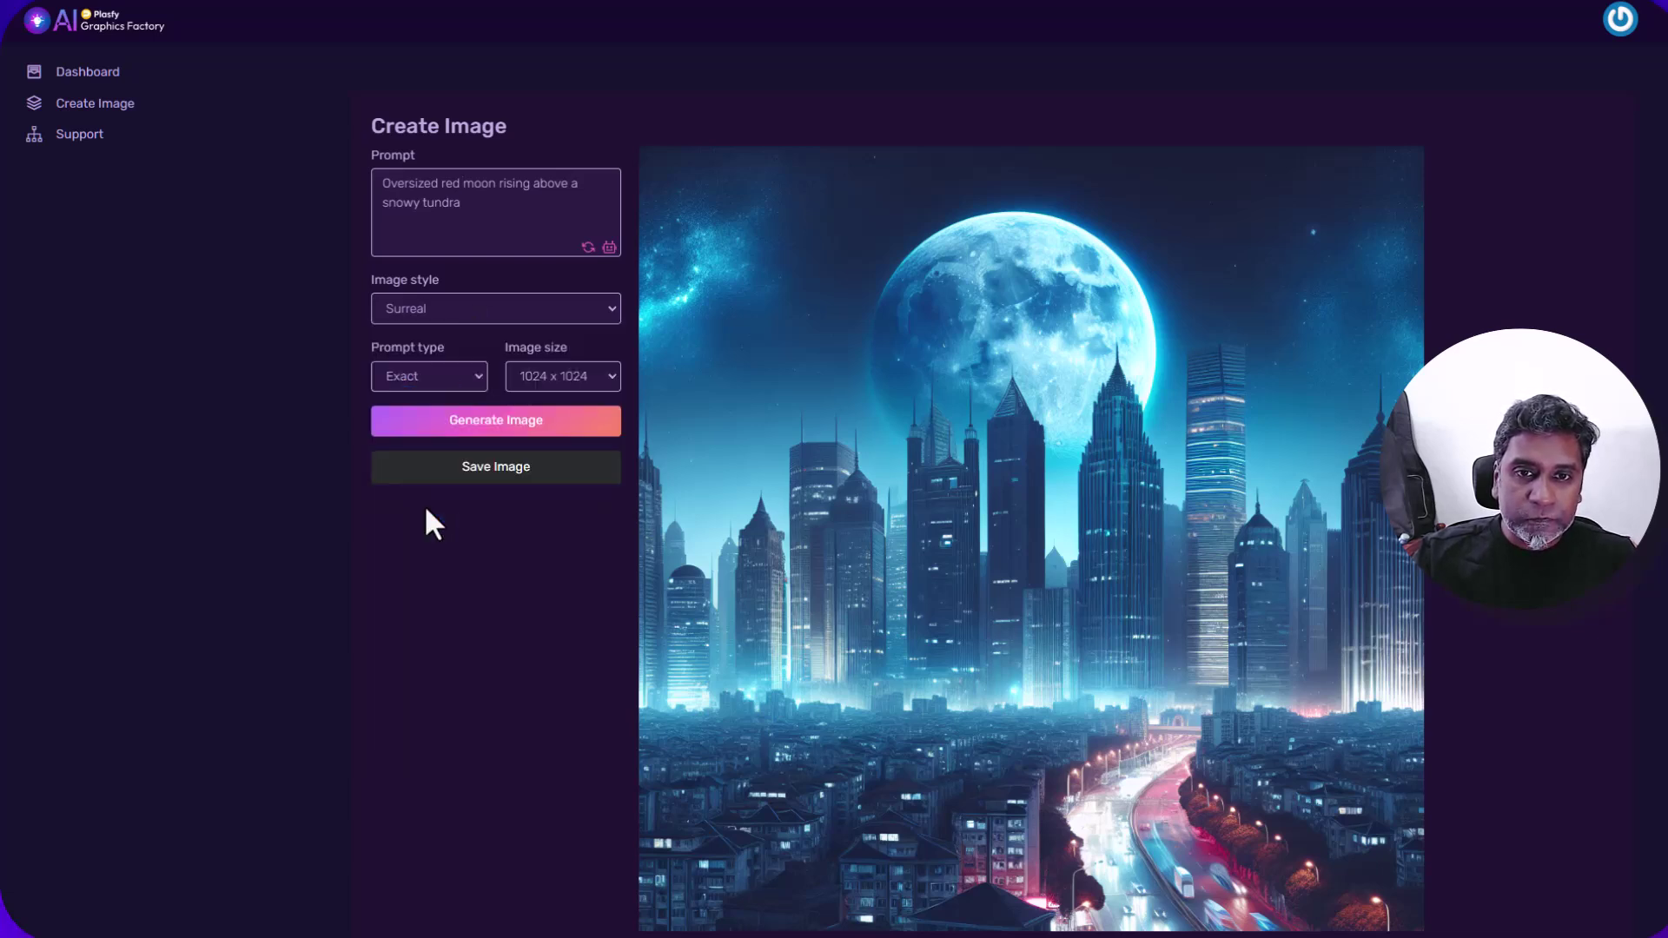
# - Generate the Fantasy image of an oversized red moon rising above a snowy tundra
pyautogui.click(492, 424)
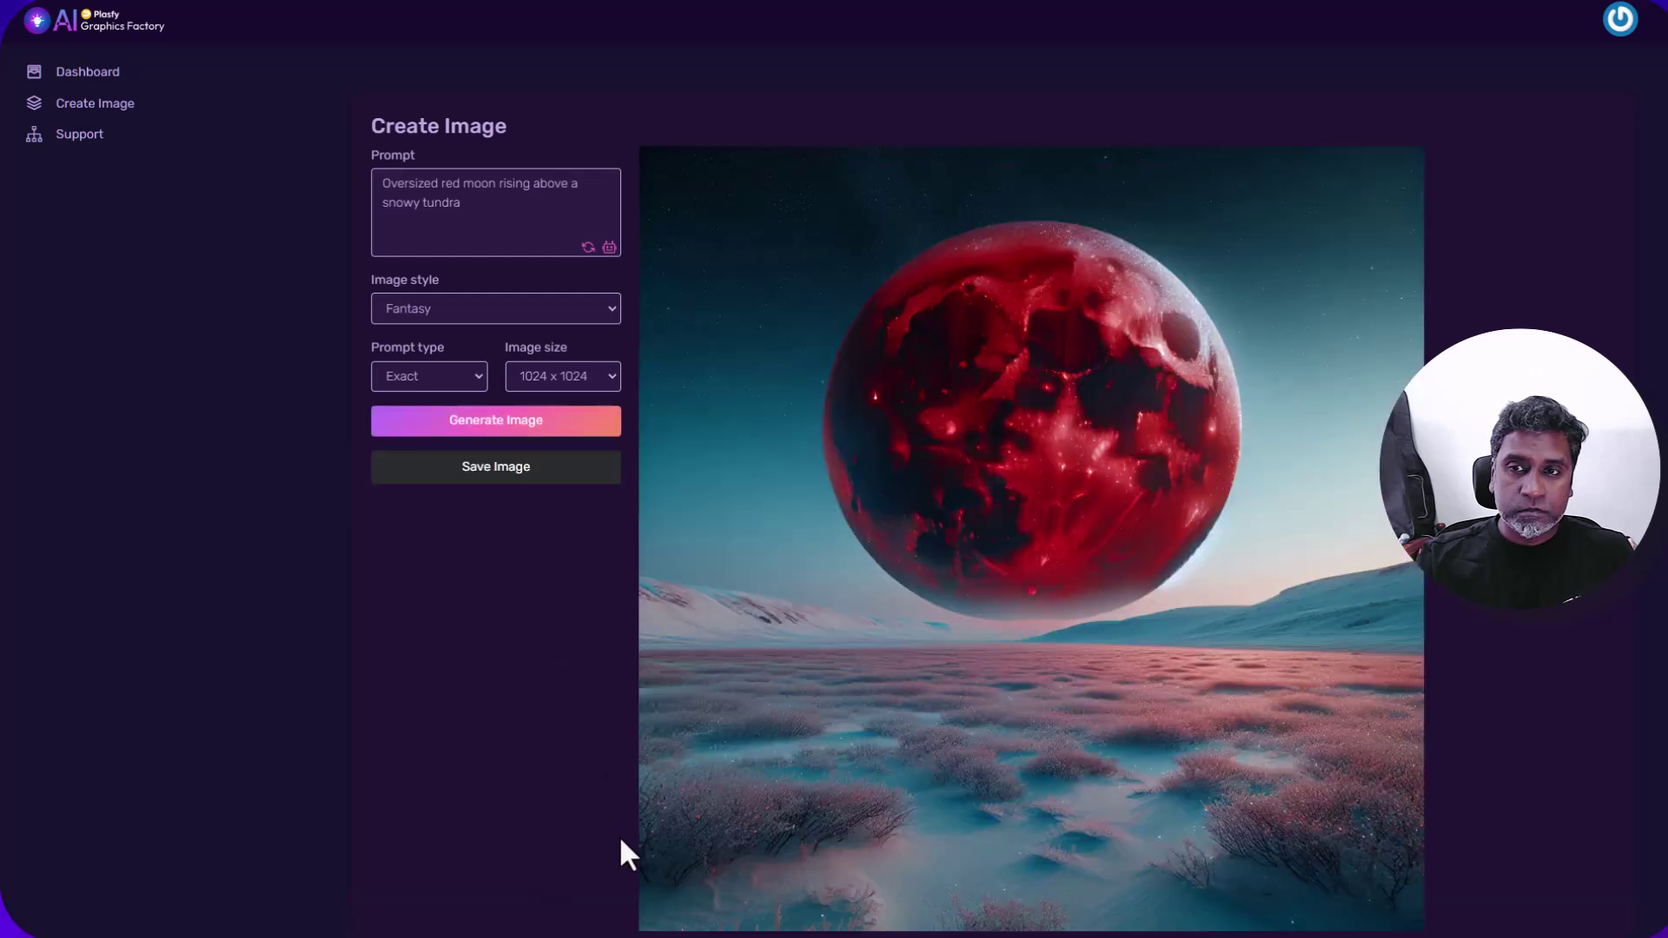
pyautogui.scroll(-2, 858, 593)
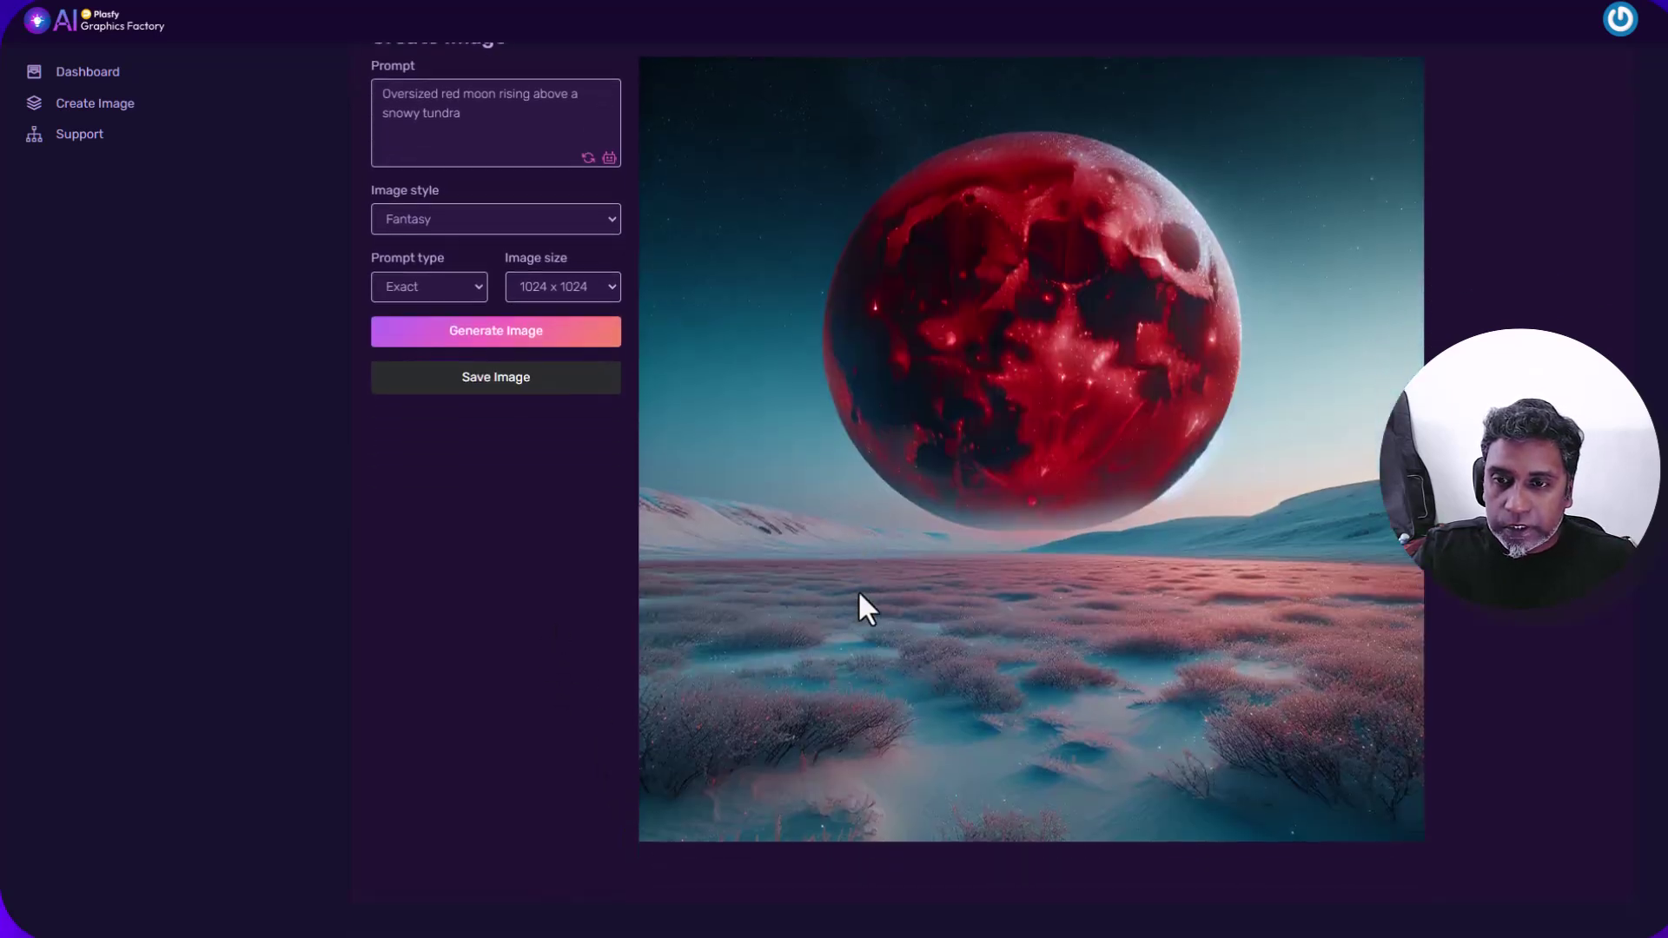
pyautogui.scroll(1, 858, 594)
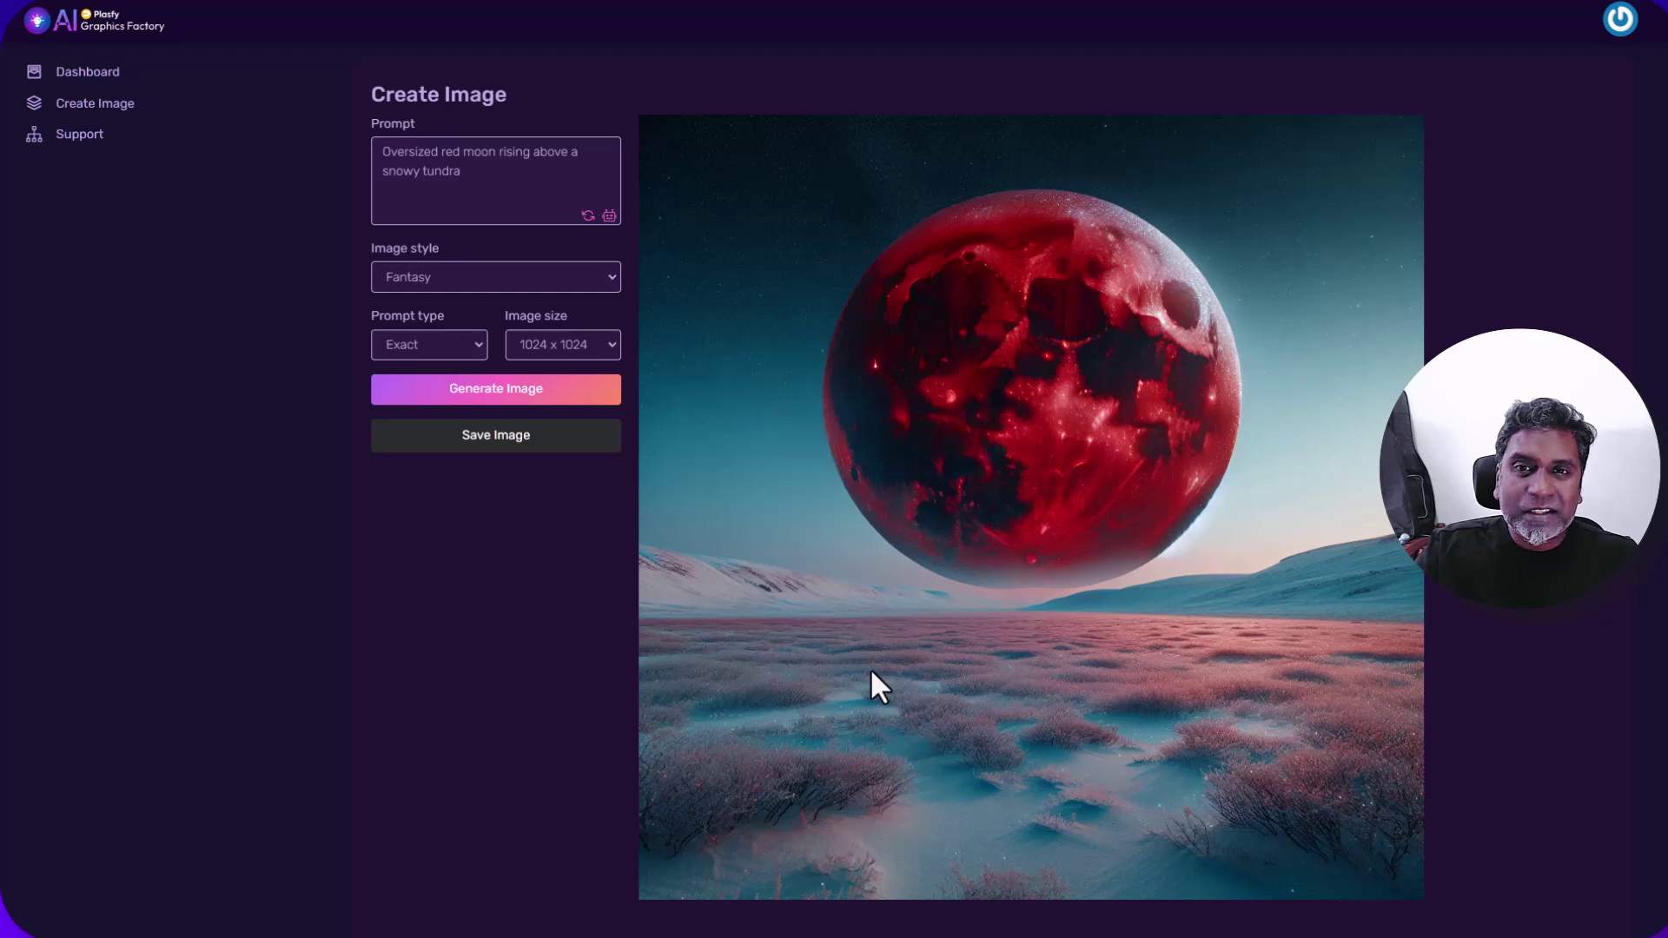
# - Switch the style back to Surreal and regenerate the red moon tundra image
pyautogui.click(425, 276)
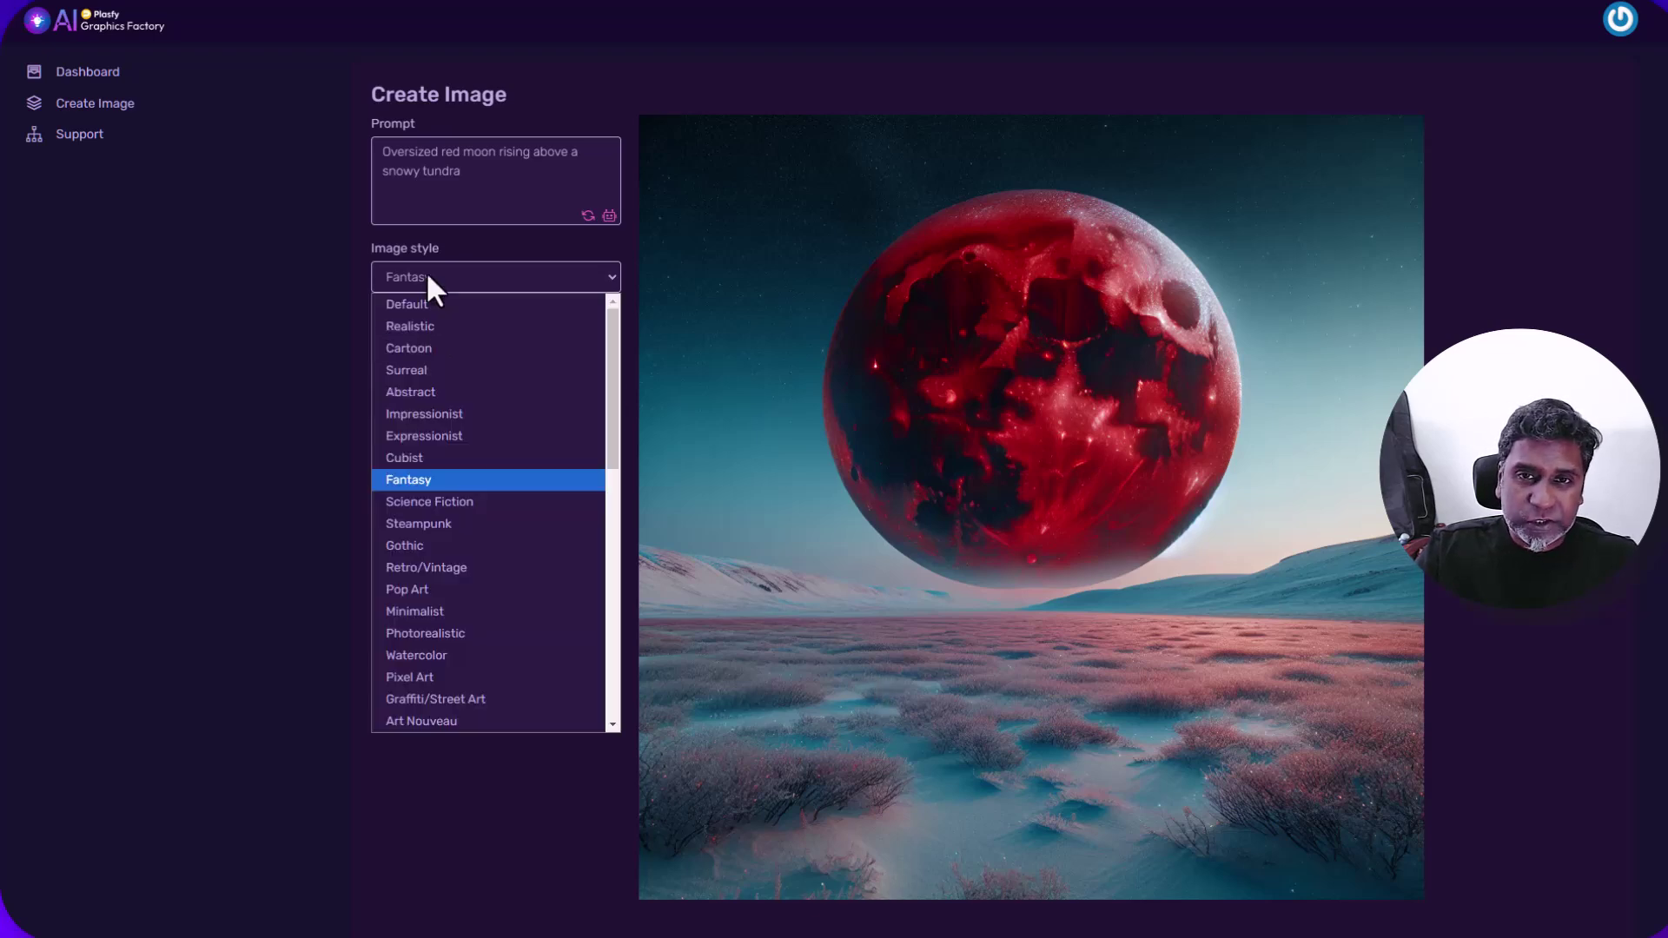
pyautogui.click(415, 348)
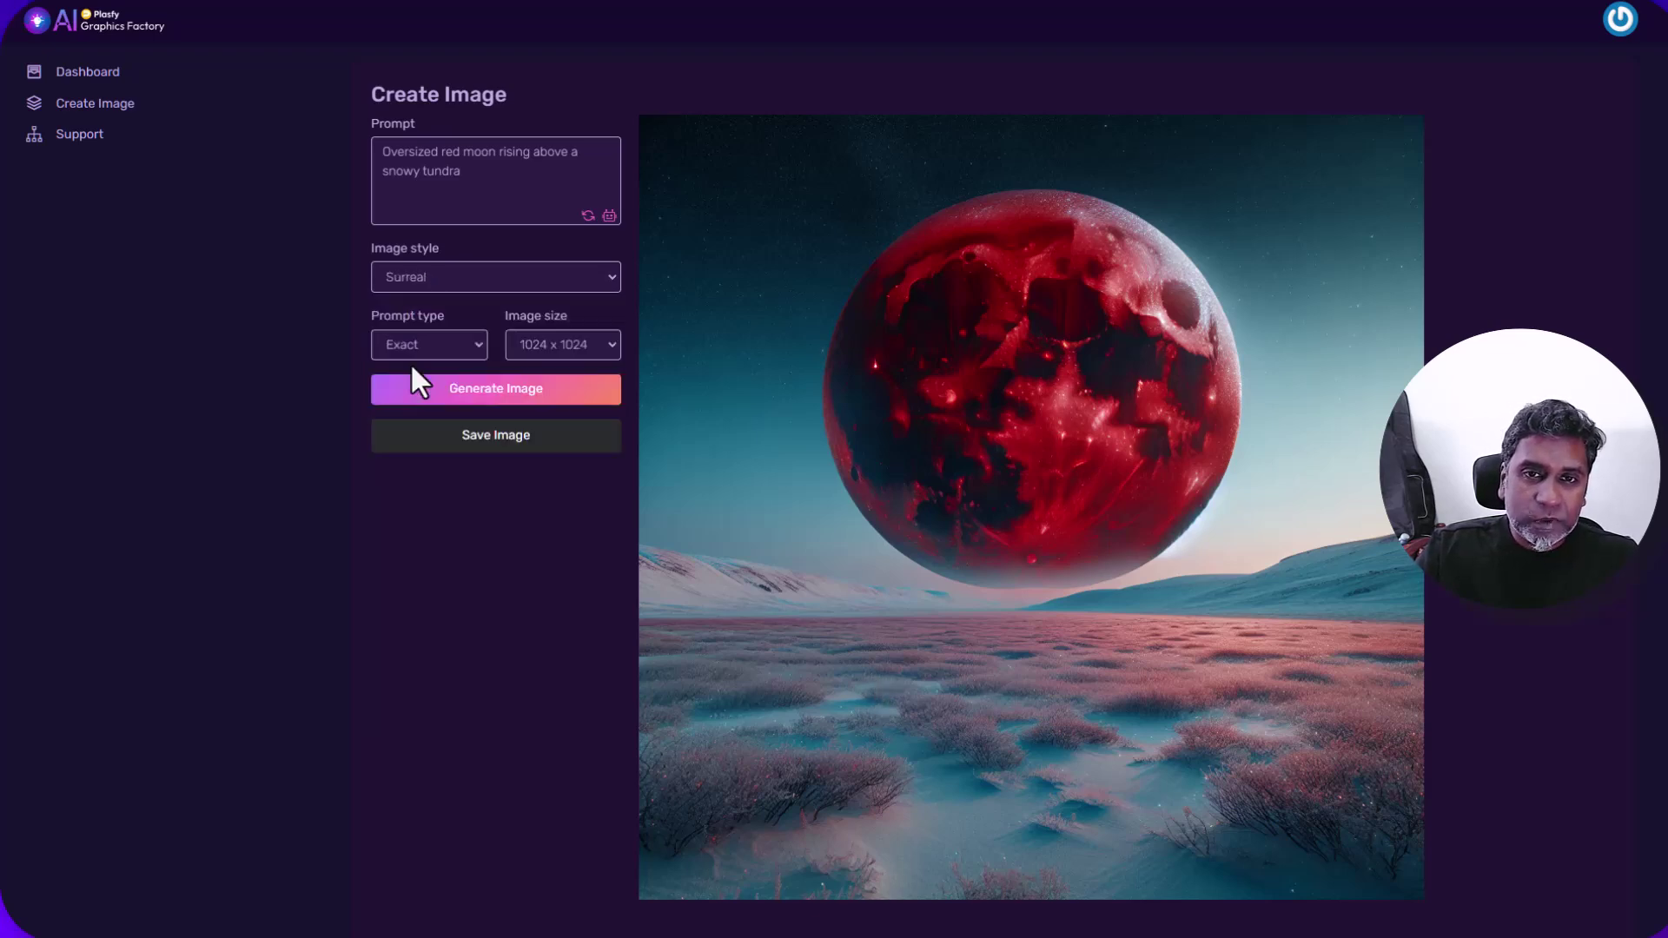
pyautogui.click(493, 395)
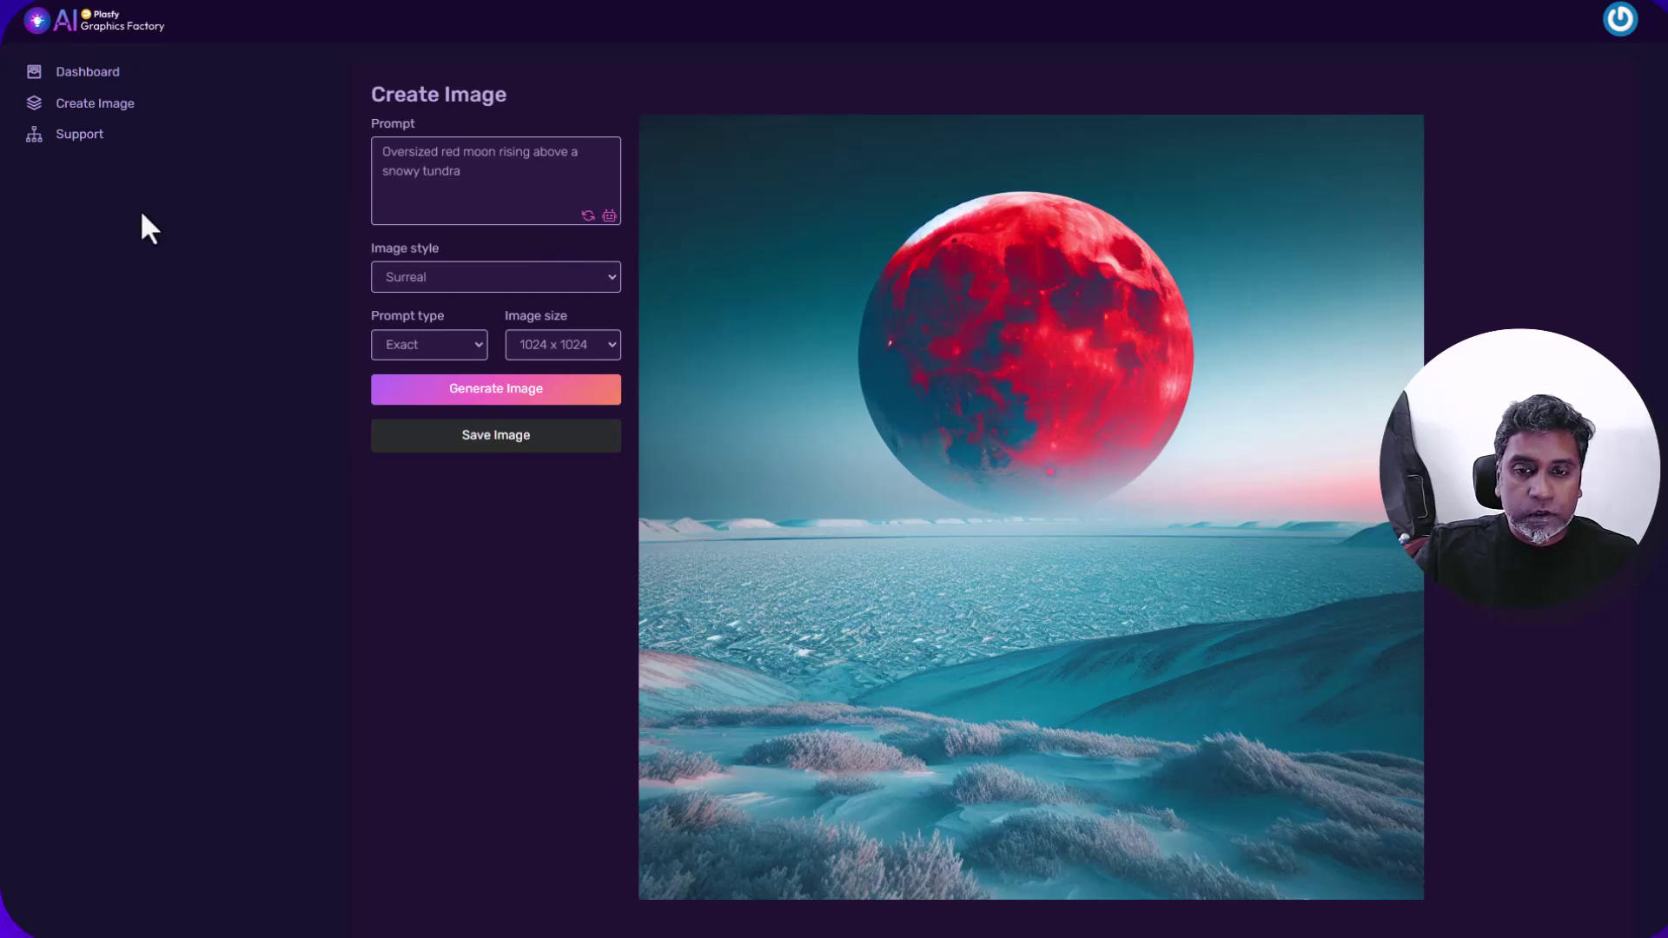
# - Return to the Dashboard gallery and scroll down through the saved image thumbnails
pyautogui.click(83, 78)
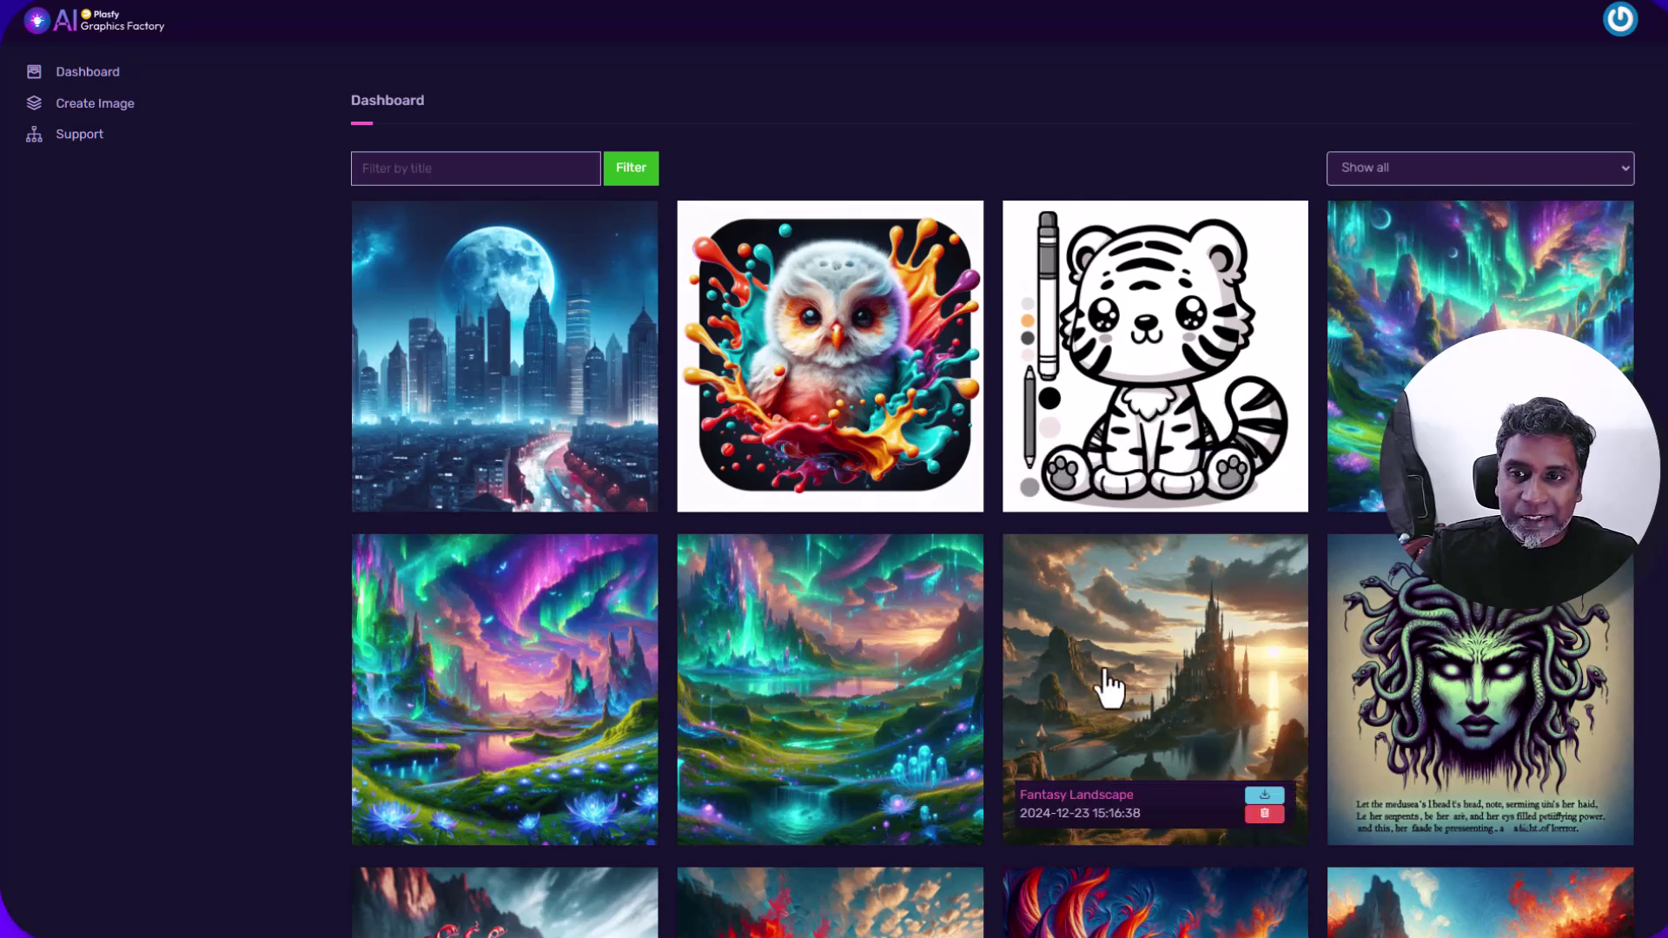
pyautogui.scroll(-2, 1014, 621)
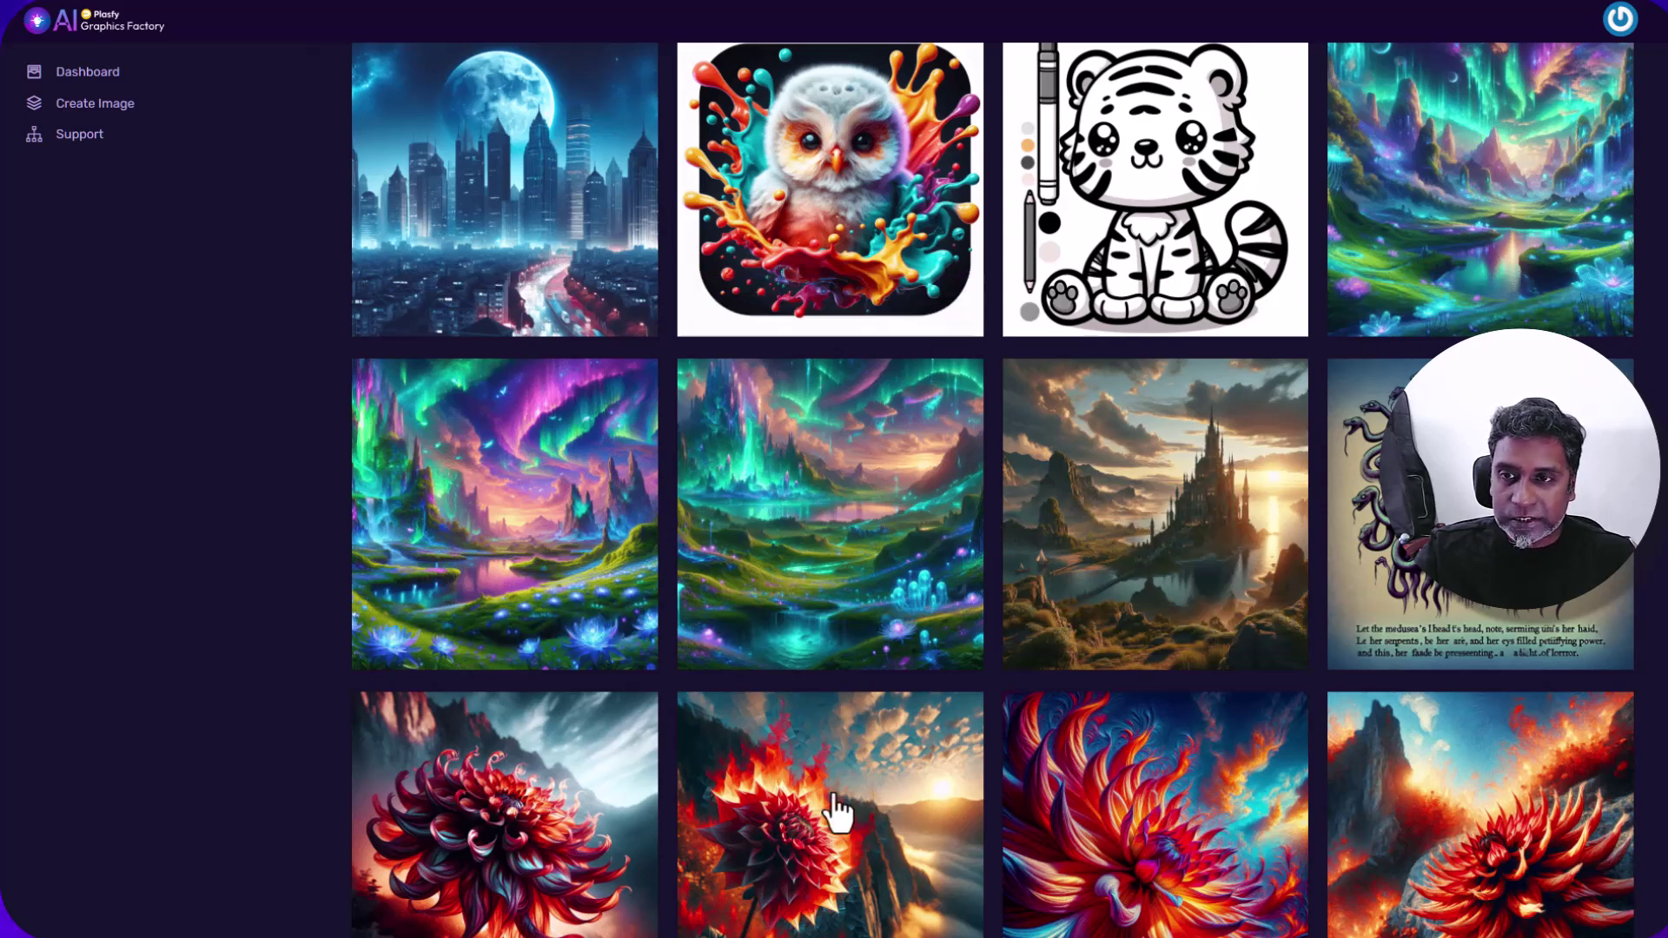
pyautogui.click(1161, 558)
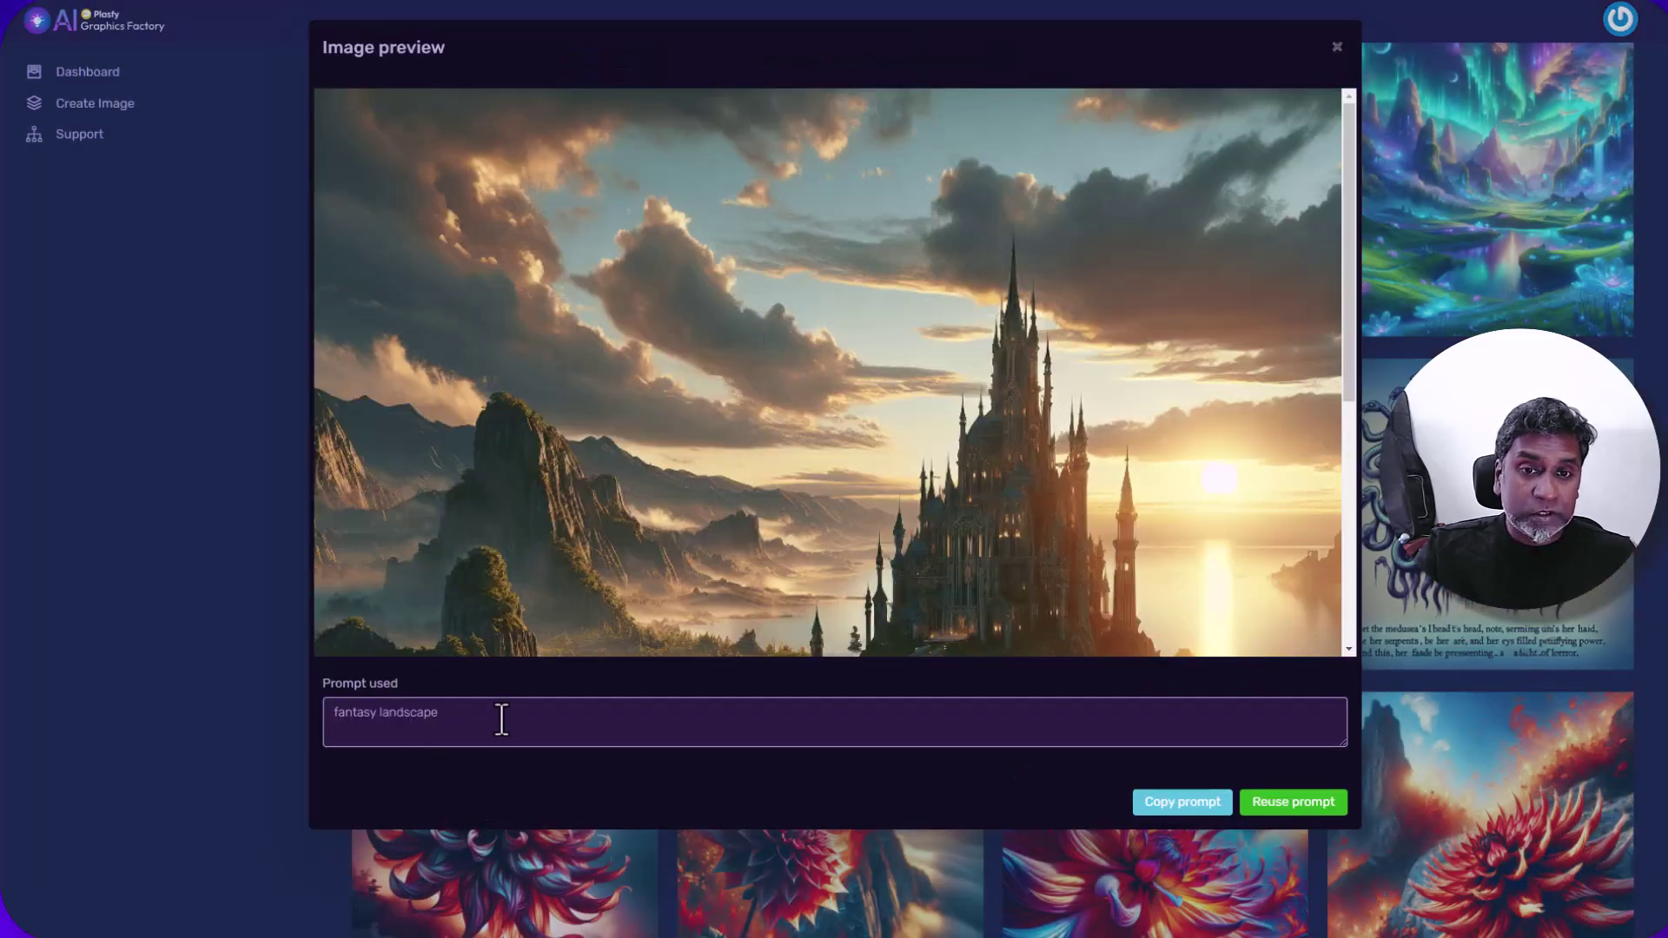
pyautogui.moveTo(491, 718); pyautogui.dragTo(312, 710)
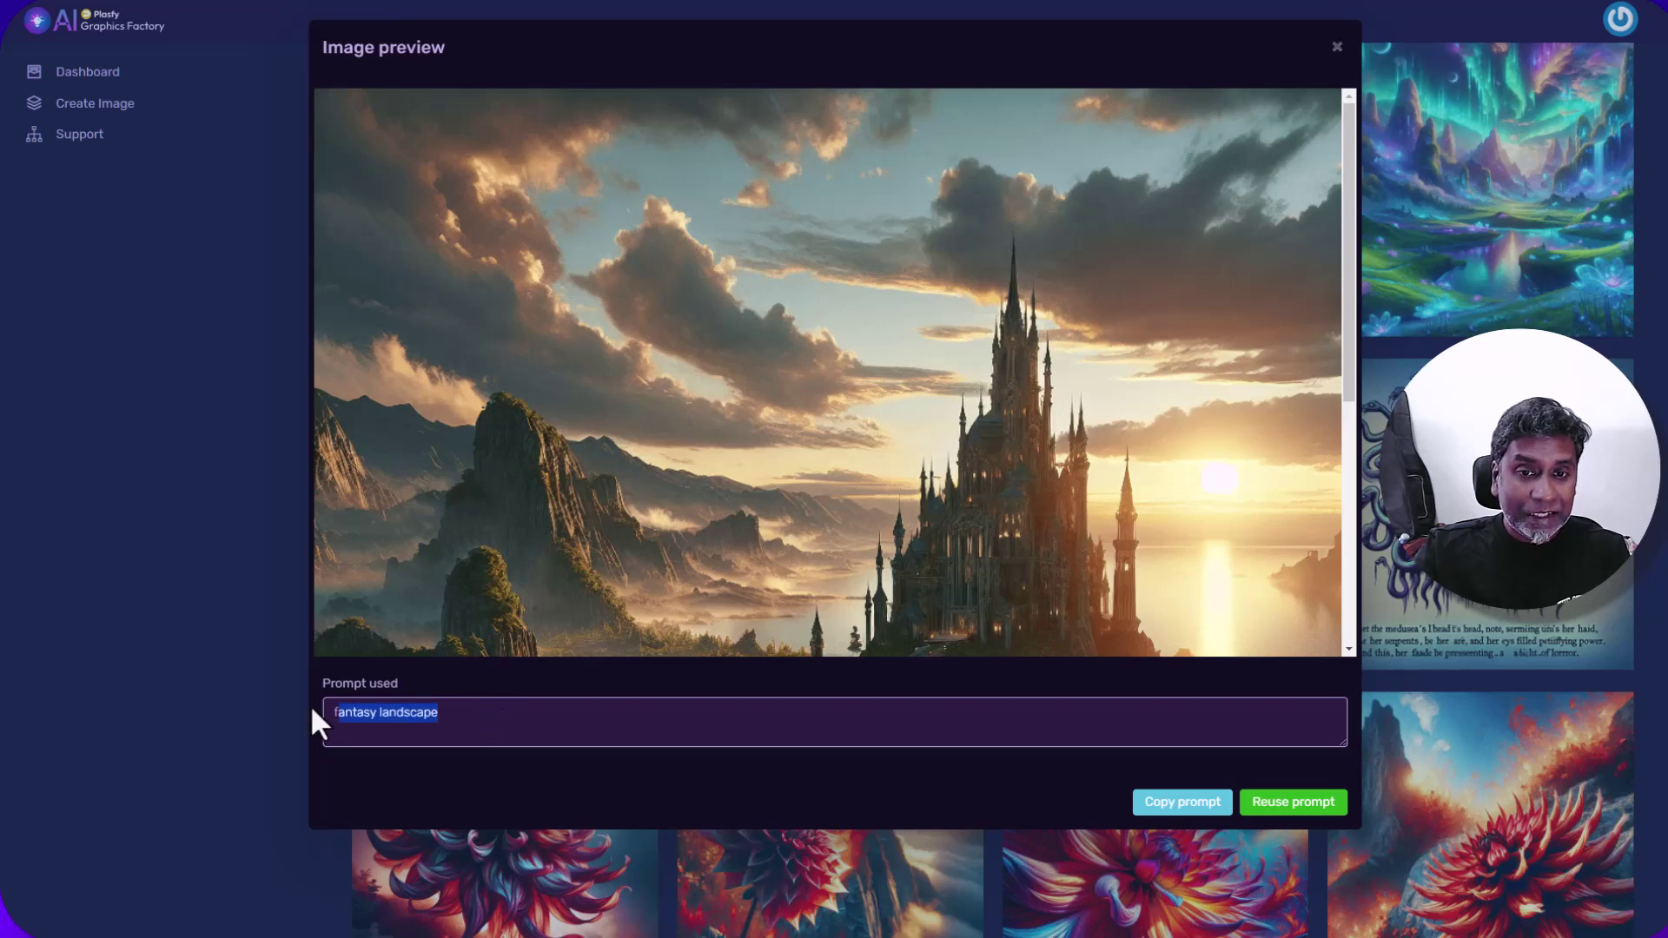
pyautogui.click(509, 716)
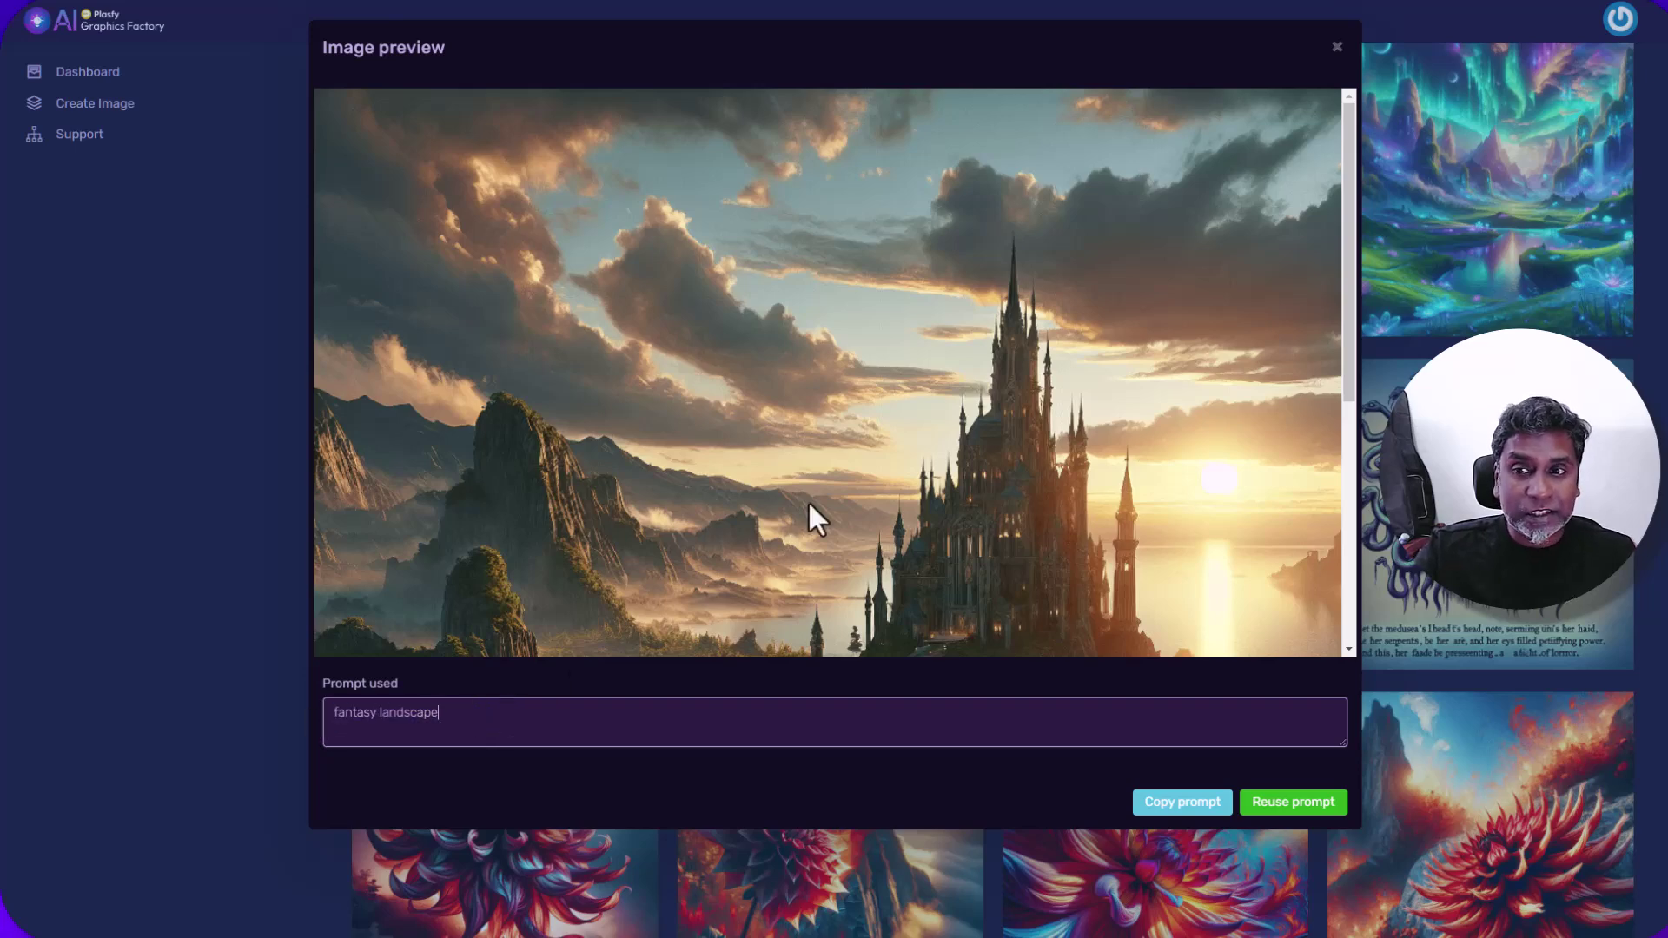
pyautogui.scroll(-6, 809, 504)
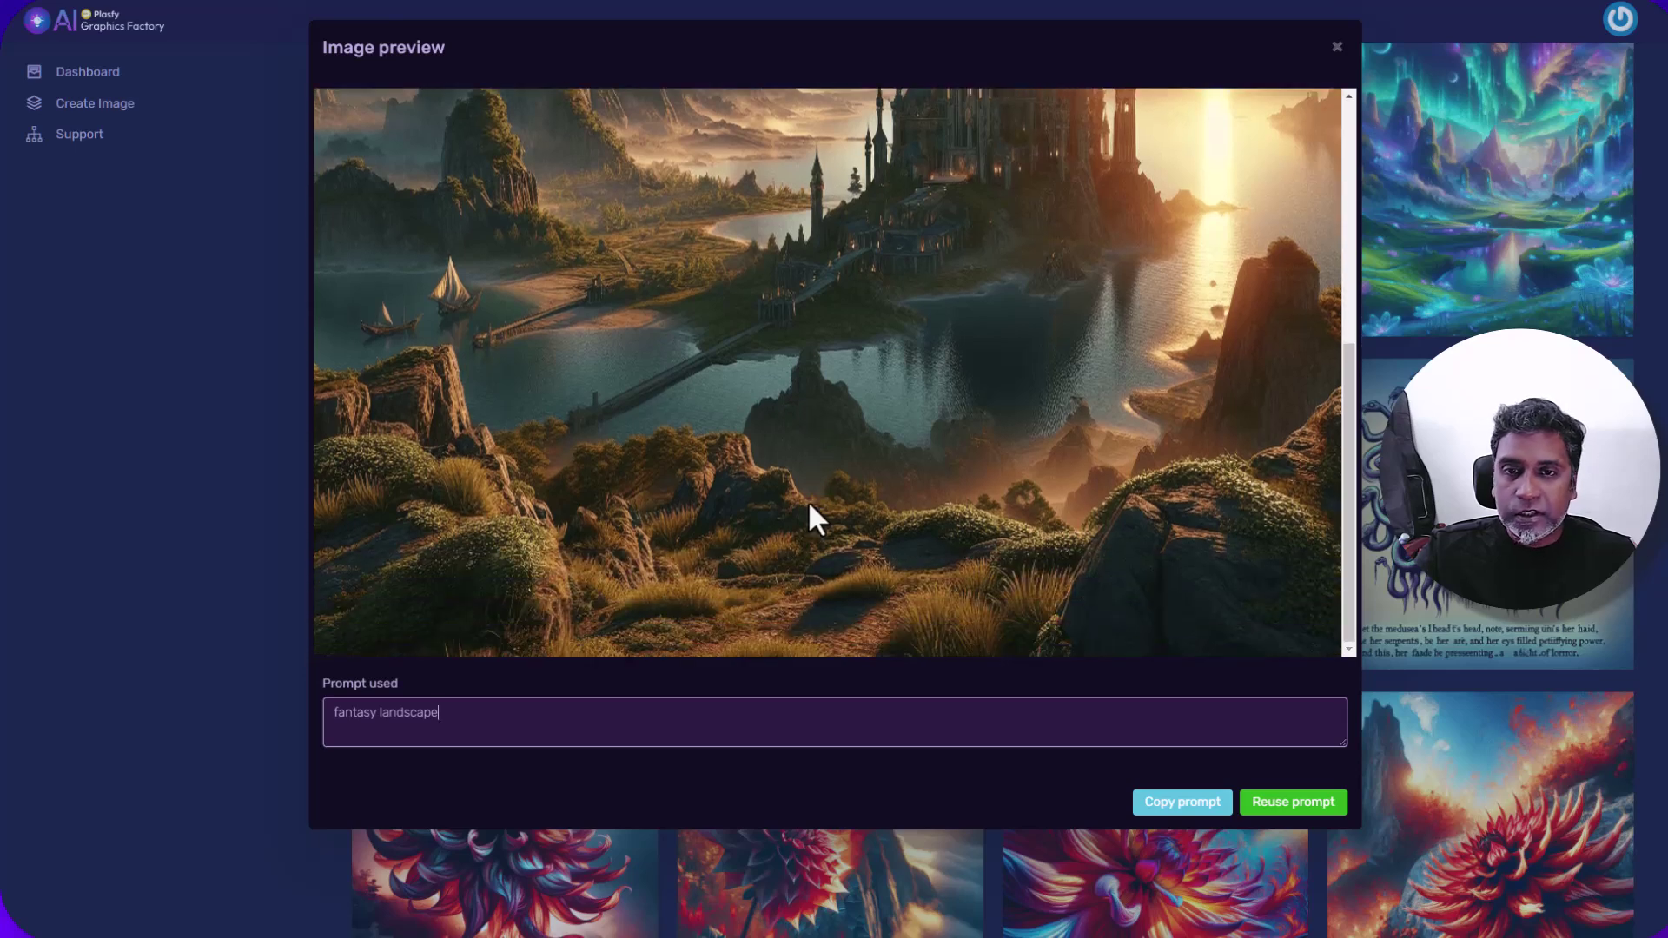
pyautogui.scroll(5, 809, 505)
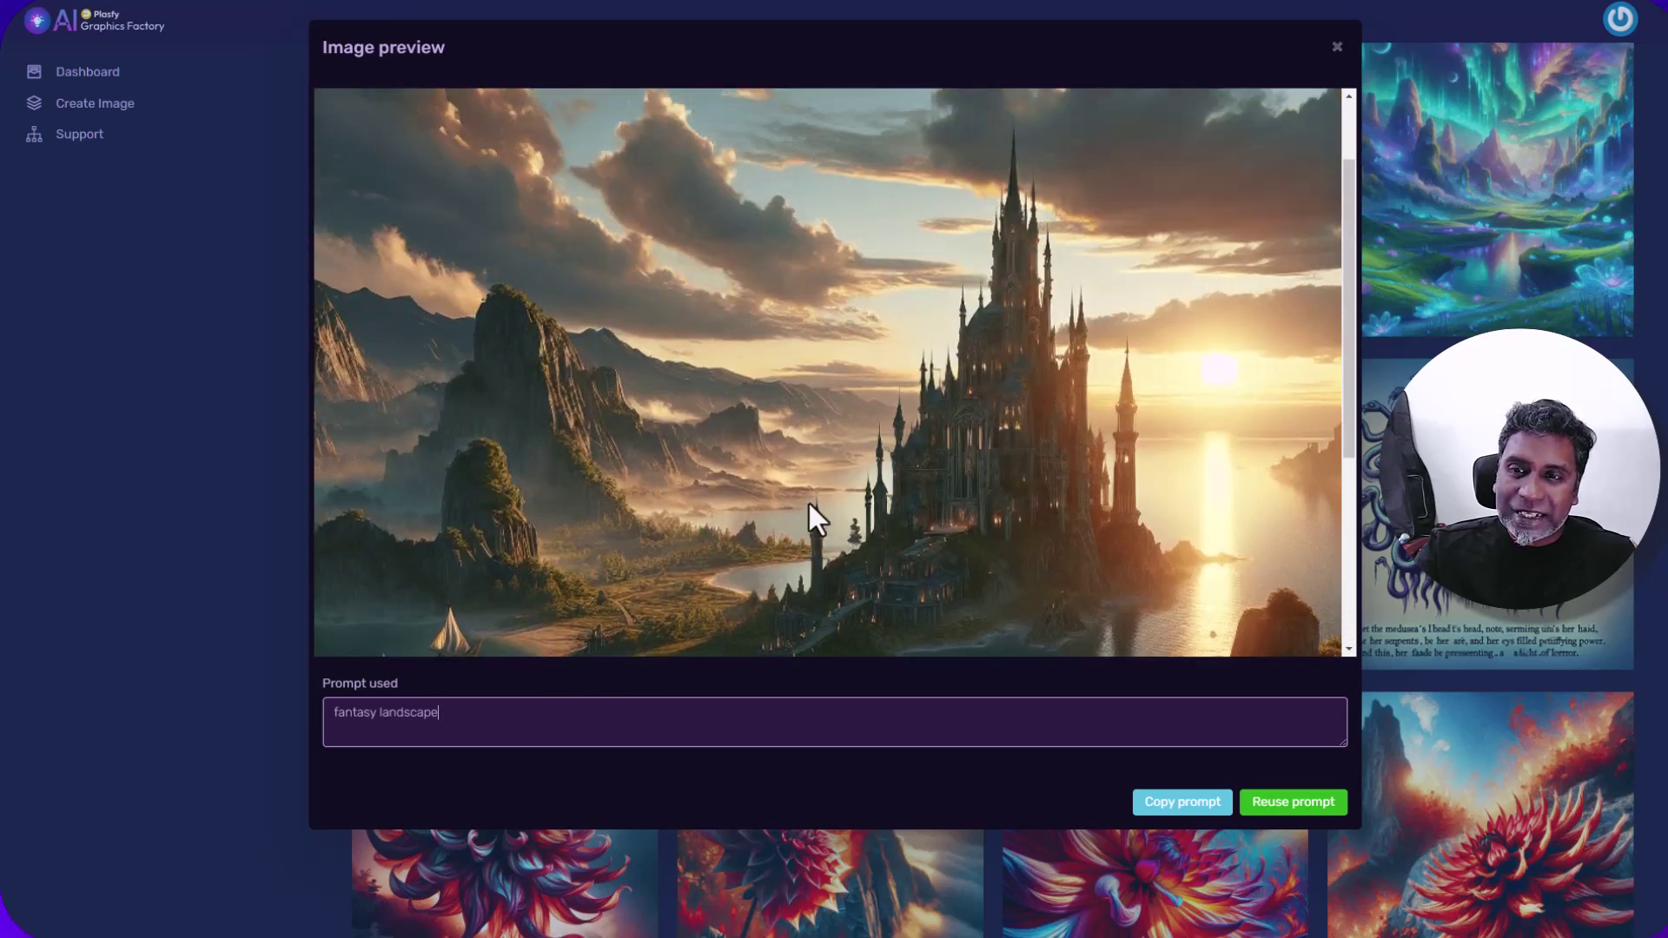
pyautogui.scroll(2, 808, 500)
# - Switch to the aurora landscape's preview and enlarge its Prompt used box to show the full prompt
pyautogui.click(1337, 48)
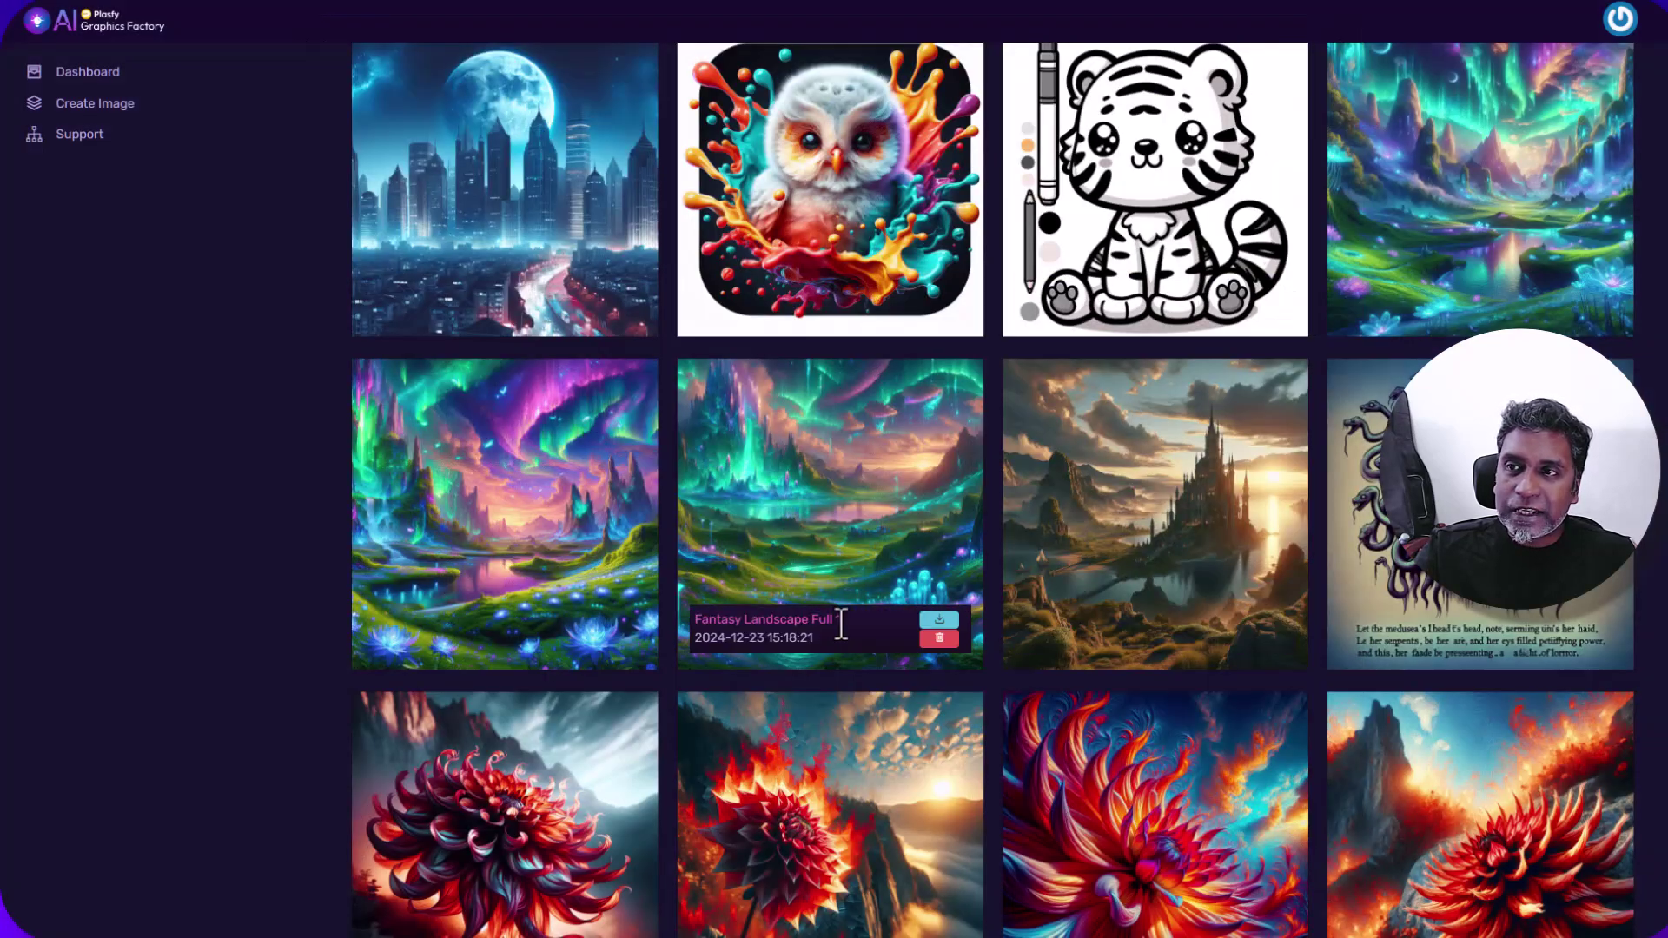
pyautogui.click(830, 511)
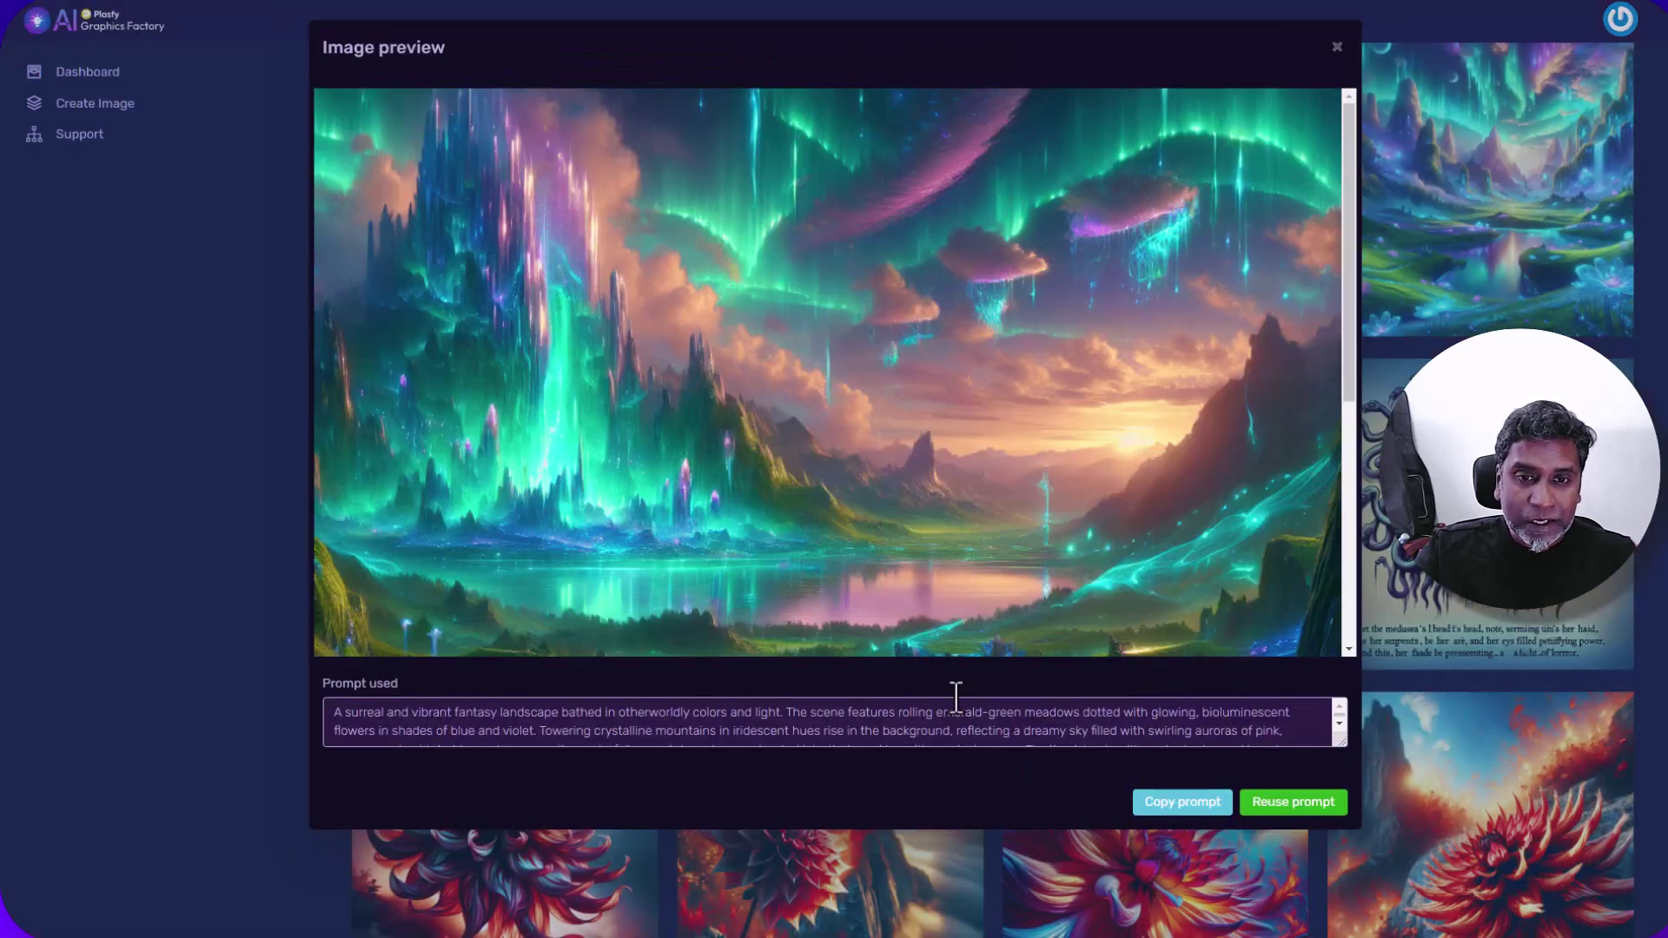
pyautogui.moveTo(1340, 740); pyautogui.dragTo(1340, 807)
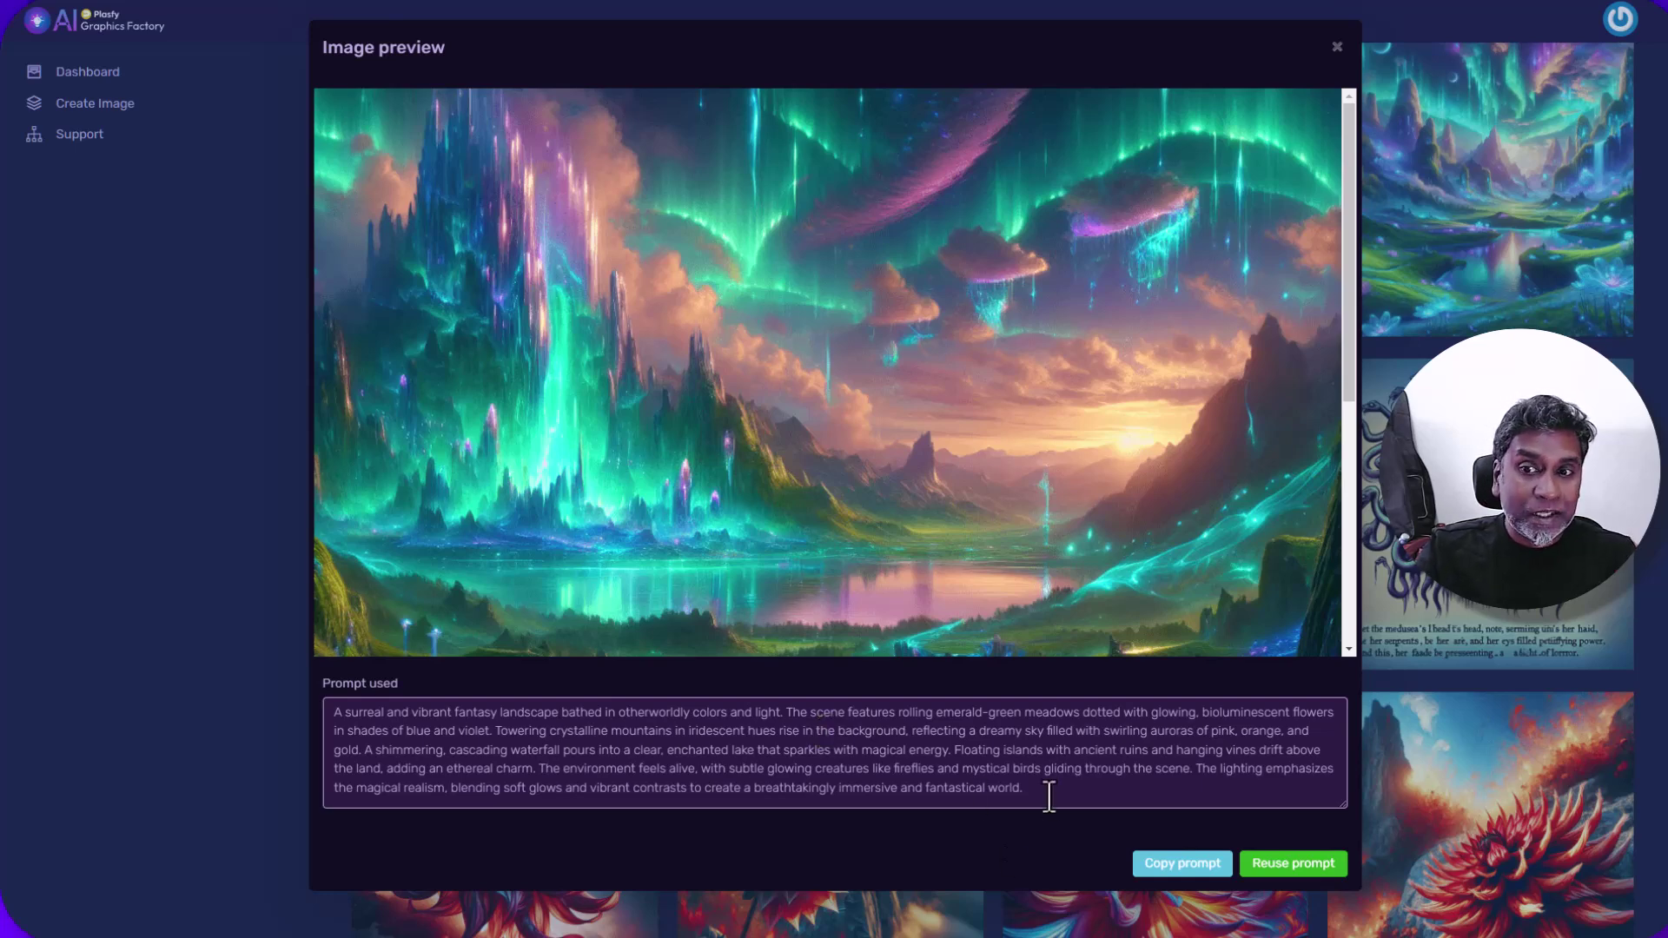
pyautogui.moveTo(1025, 788); pyautogui.dragTo(330, 711)
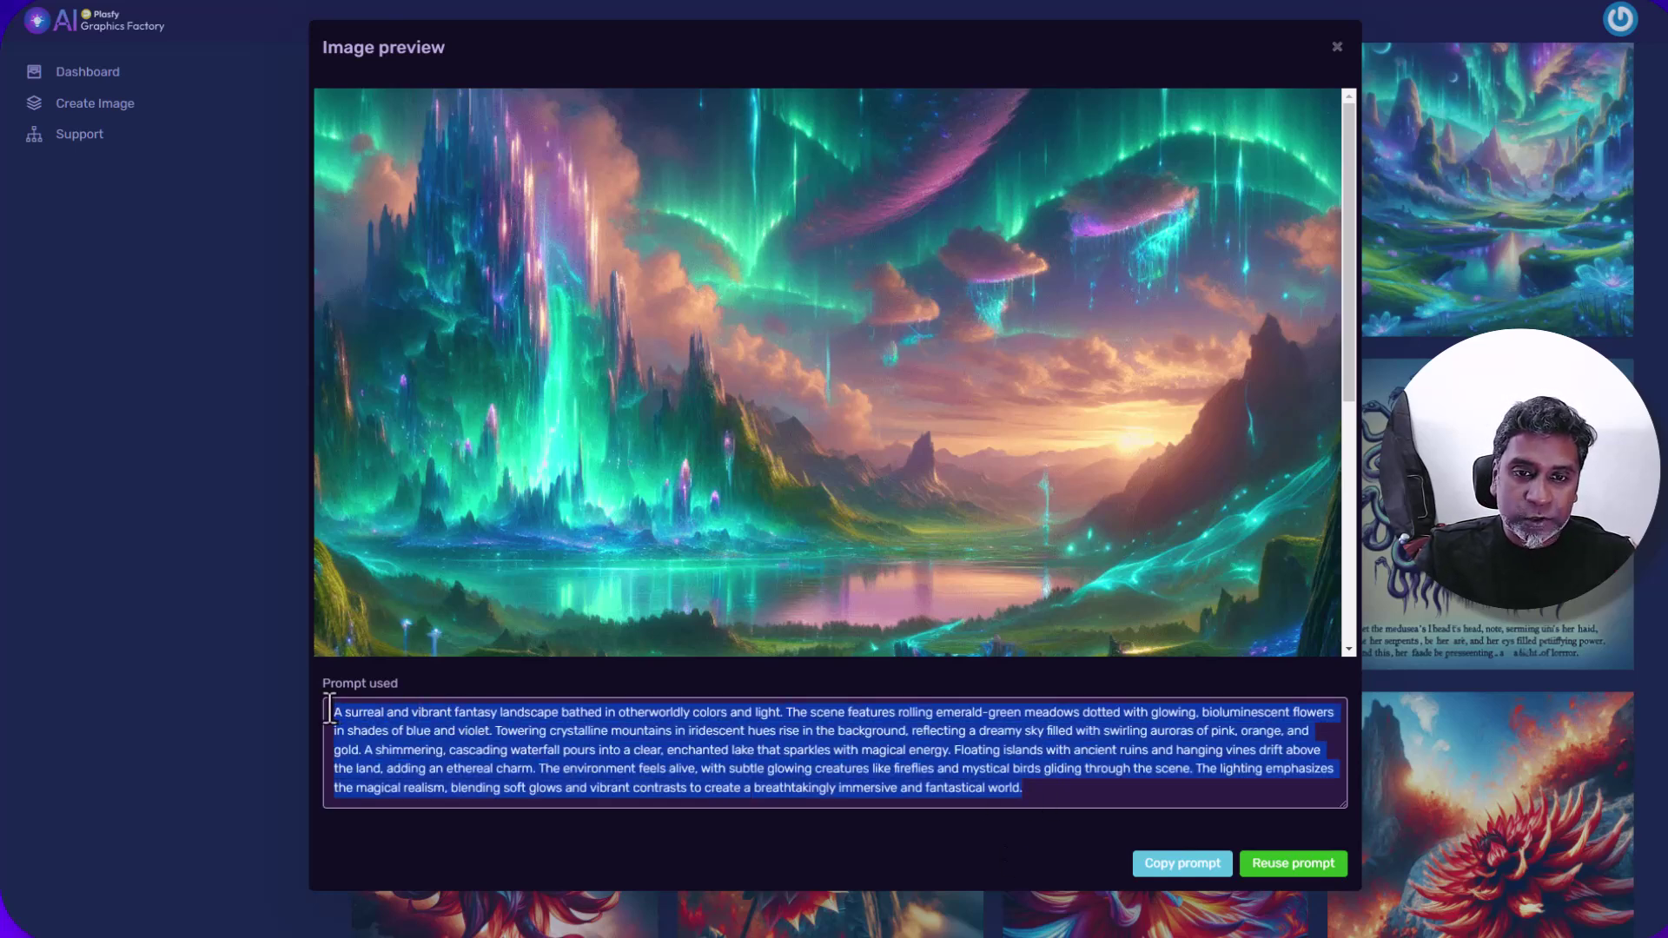
pyautogui.click(440, 749)
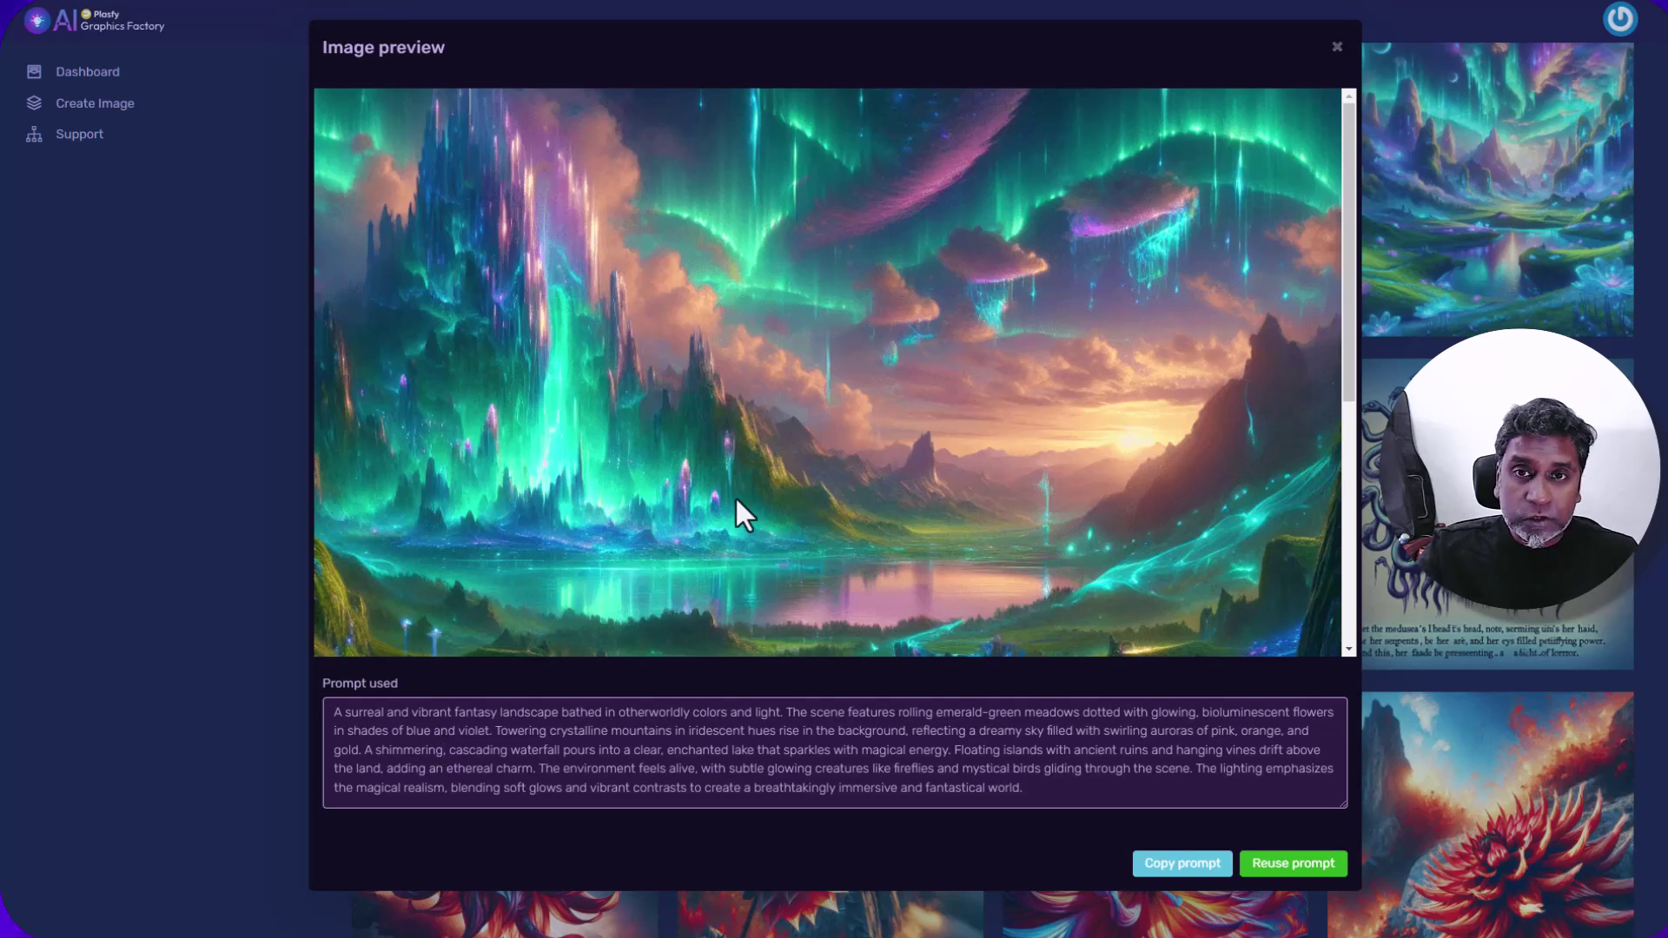
# - Read through the full aurora prompt and copy it to the clipboard
pyautogui.scroll(-3, 734, 497)
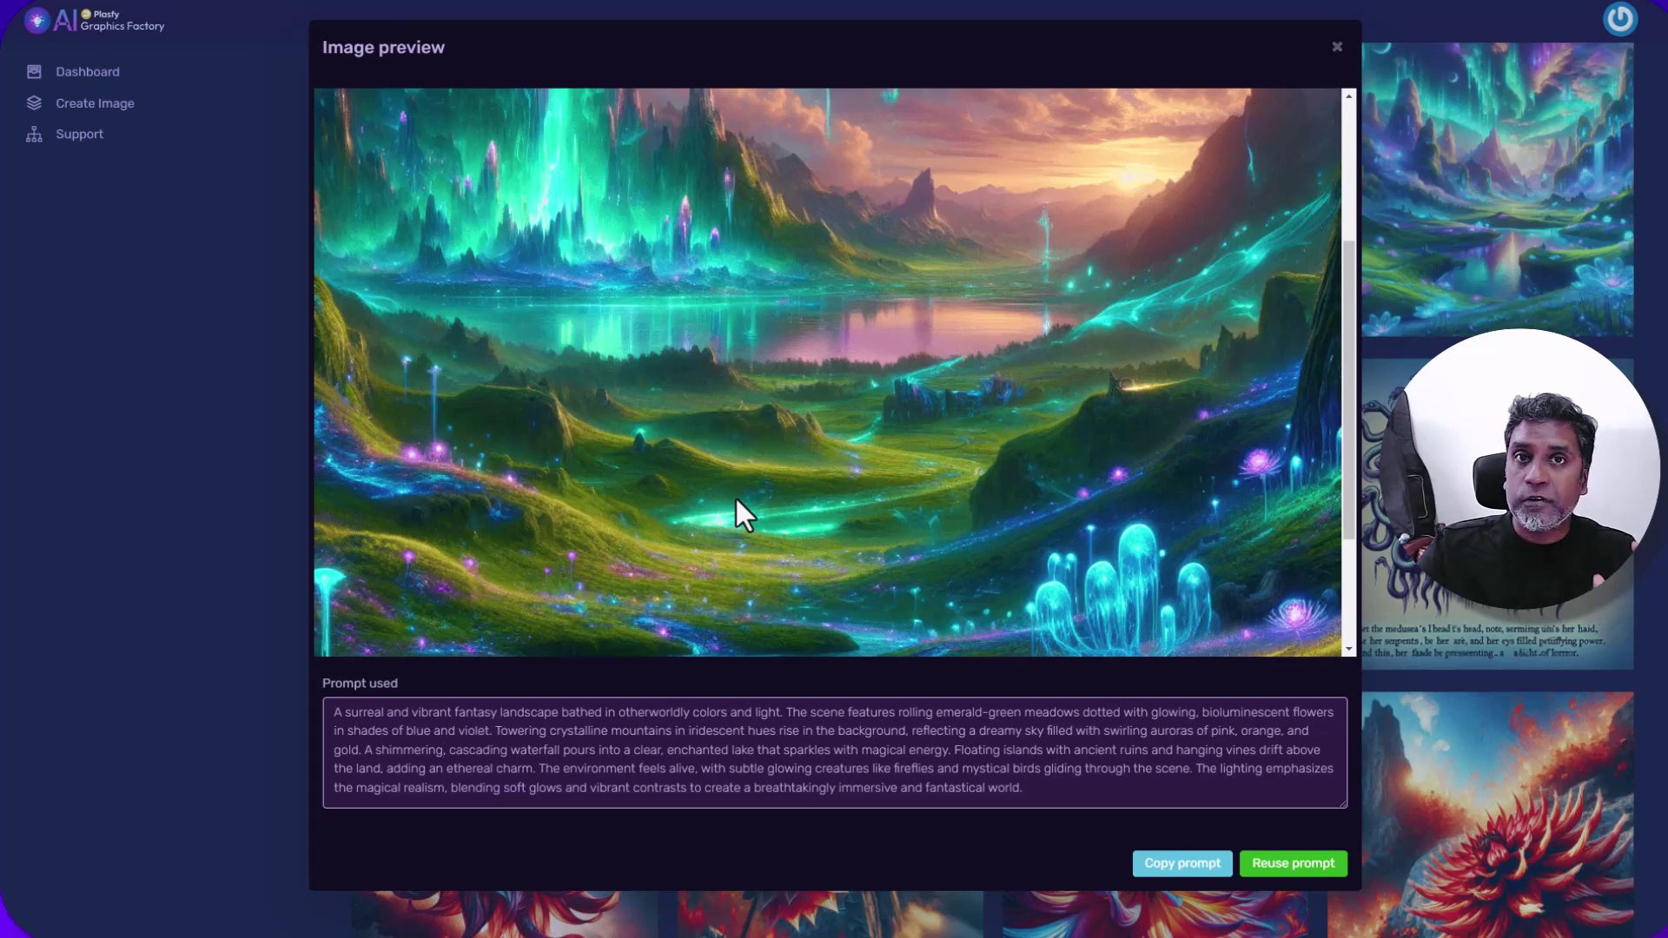
pyautogui.moveTo(1042, 769); pyautogui.dragTo(365, 717)
pyautogui.click(527, 749)
pyautogui.scroll(3, 631, 514)
pyautogui.scroll(-5, 797, 591)
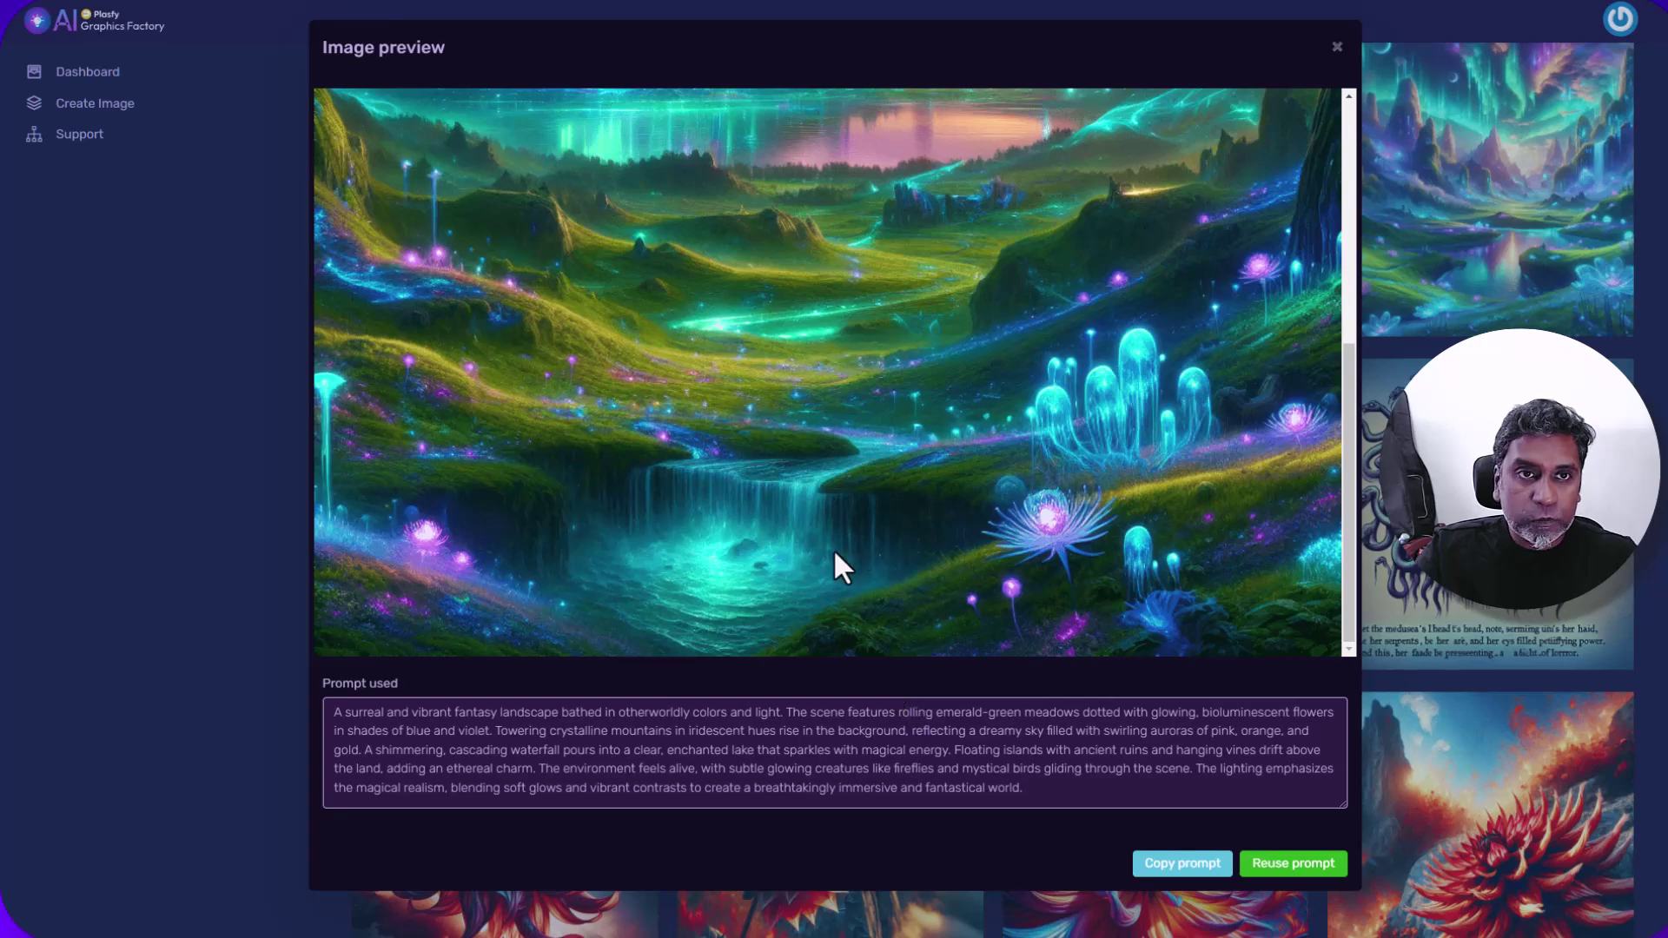
pyautogui.scroll(5, 834, 553)
pyautogui.scroll(-5, 832, 568)
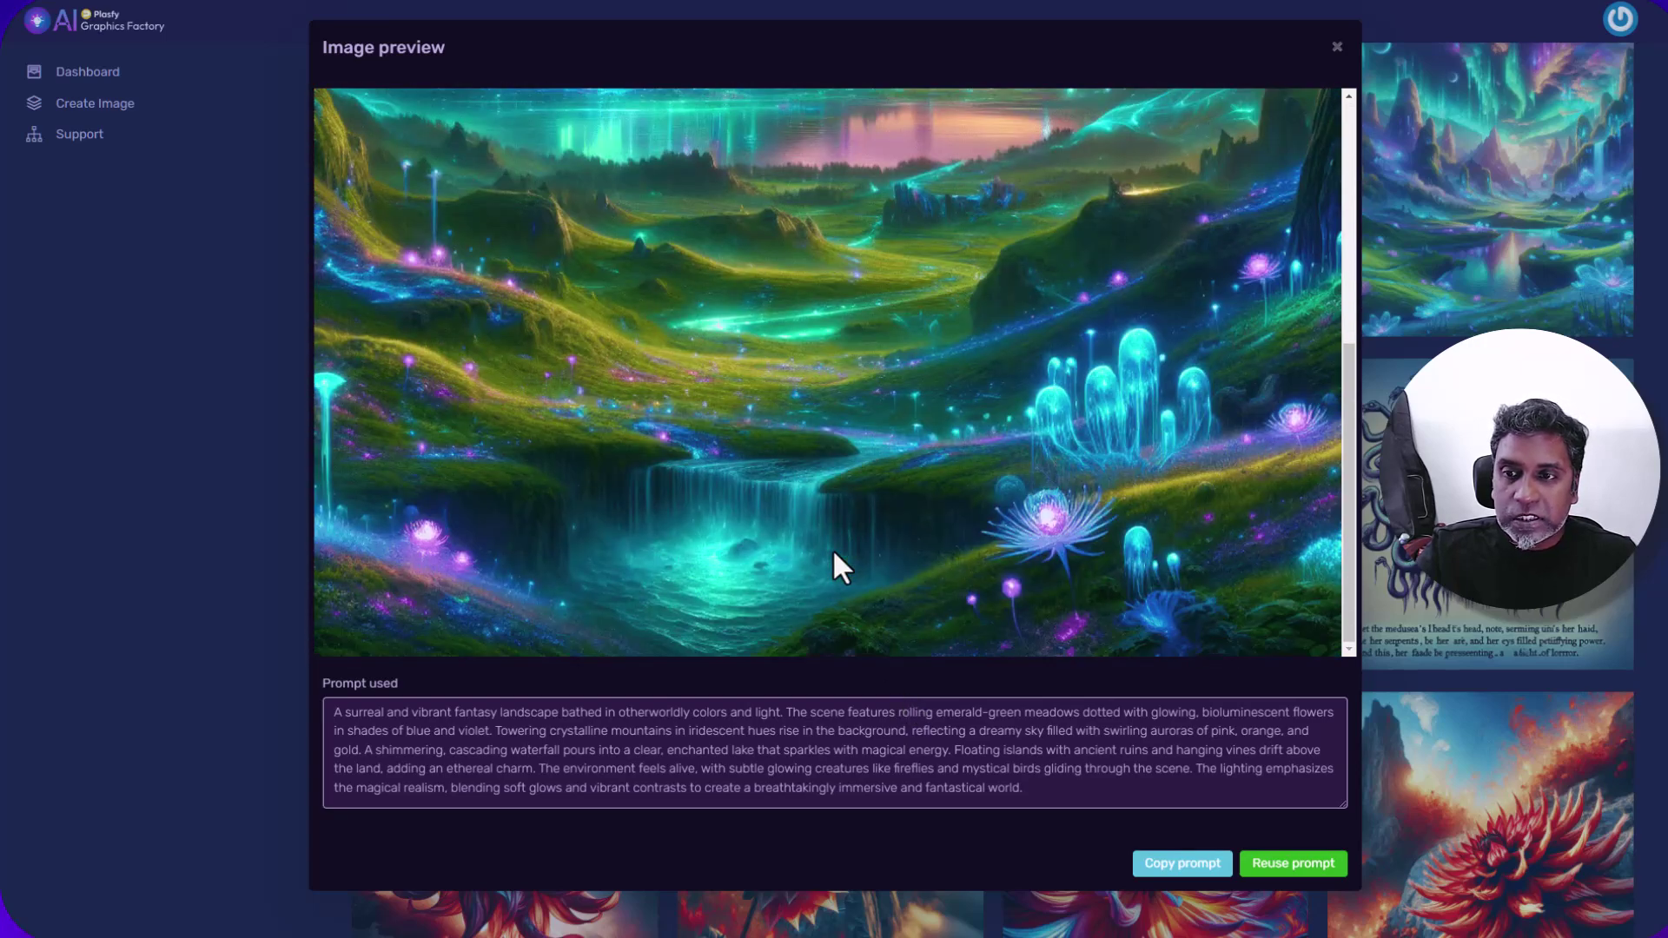
pyautogui.scroll(5, 835, 568)
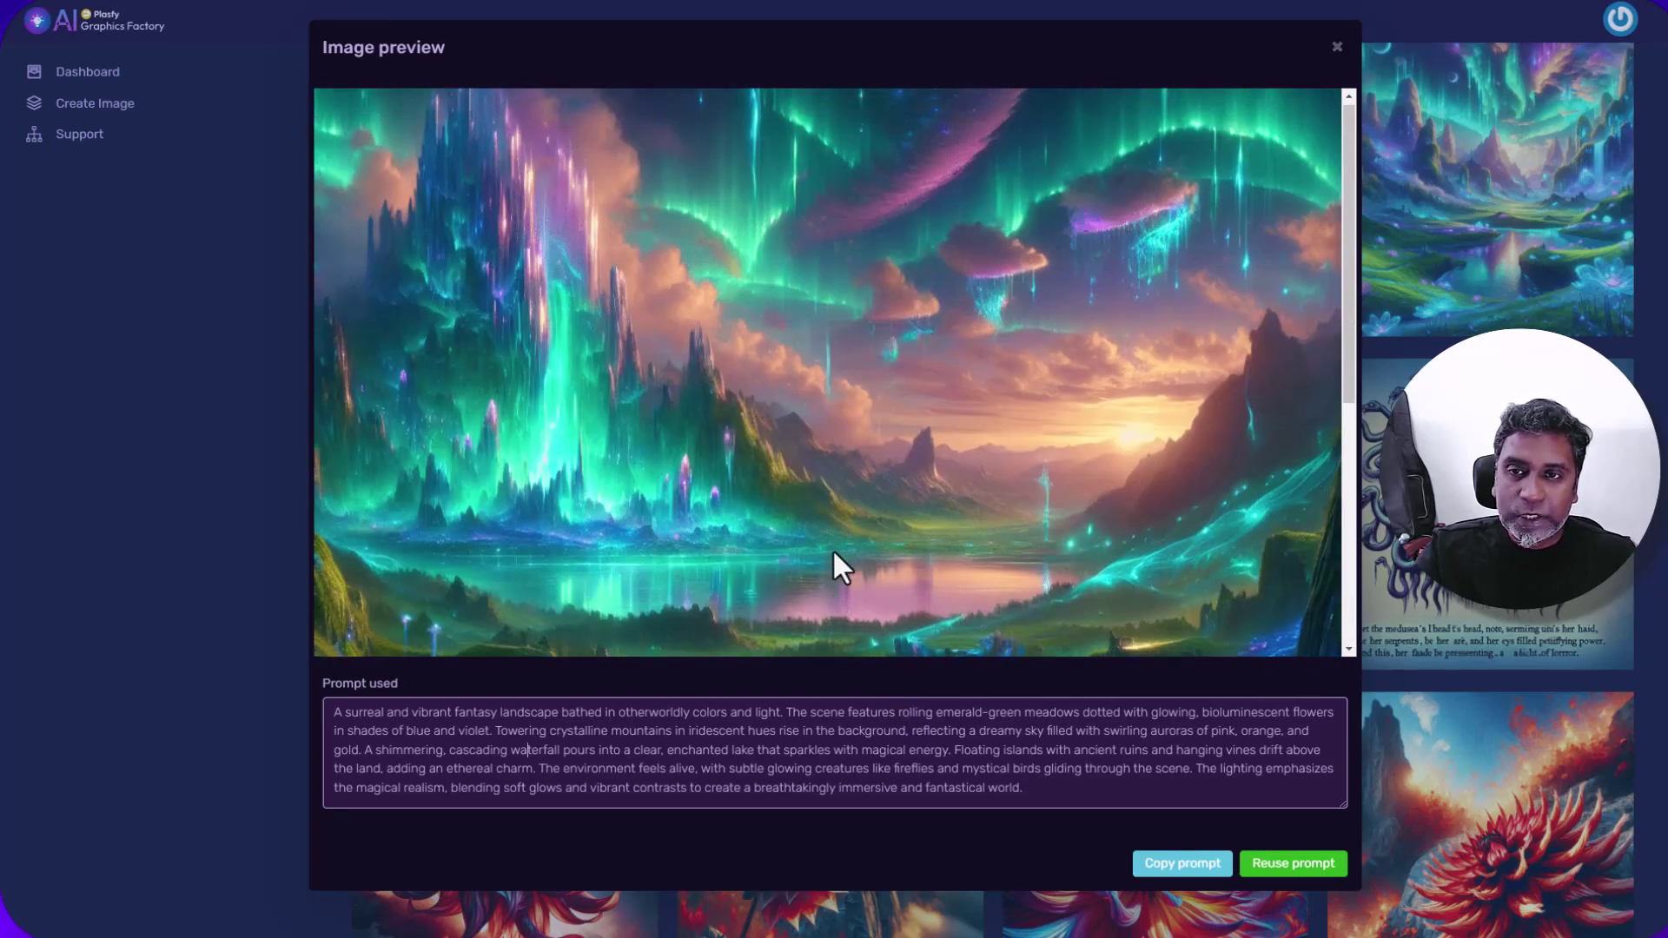
pyautogui.click(1183, 865)
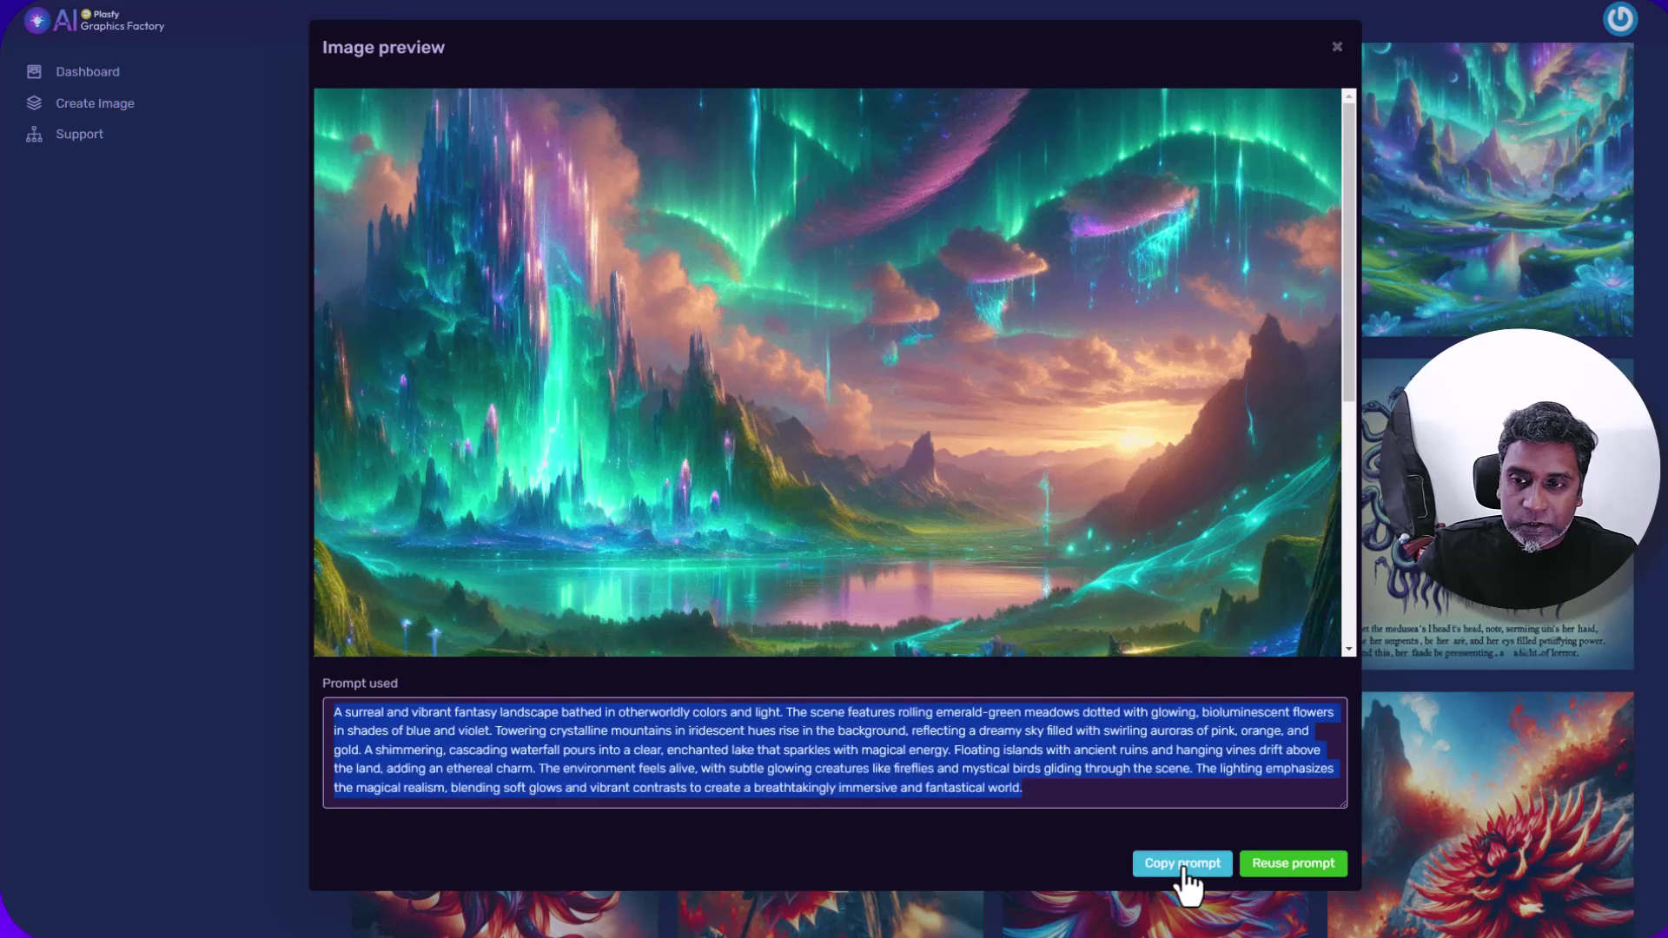
# - Start a new image with the copied aurora landscape prompt pasted in
pyautogui.click(1337, 47)
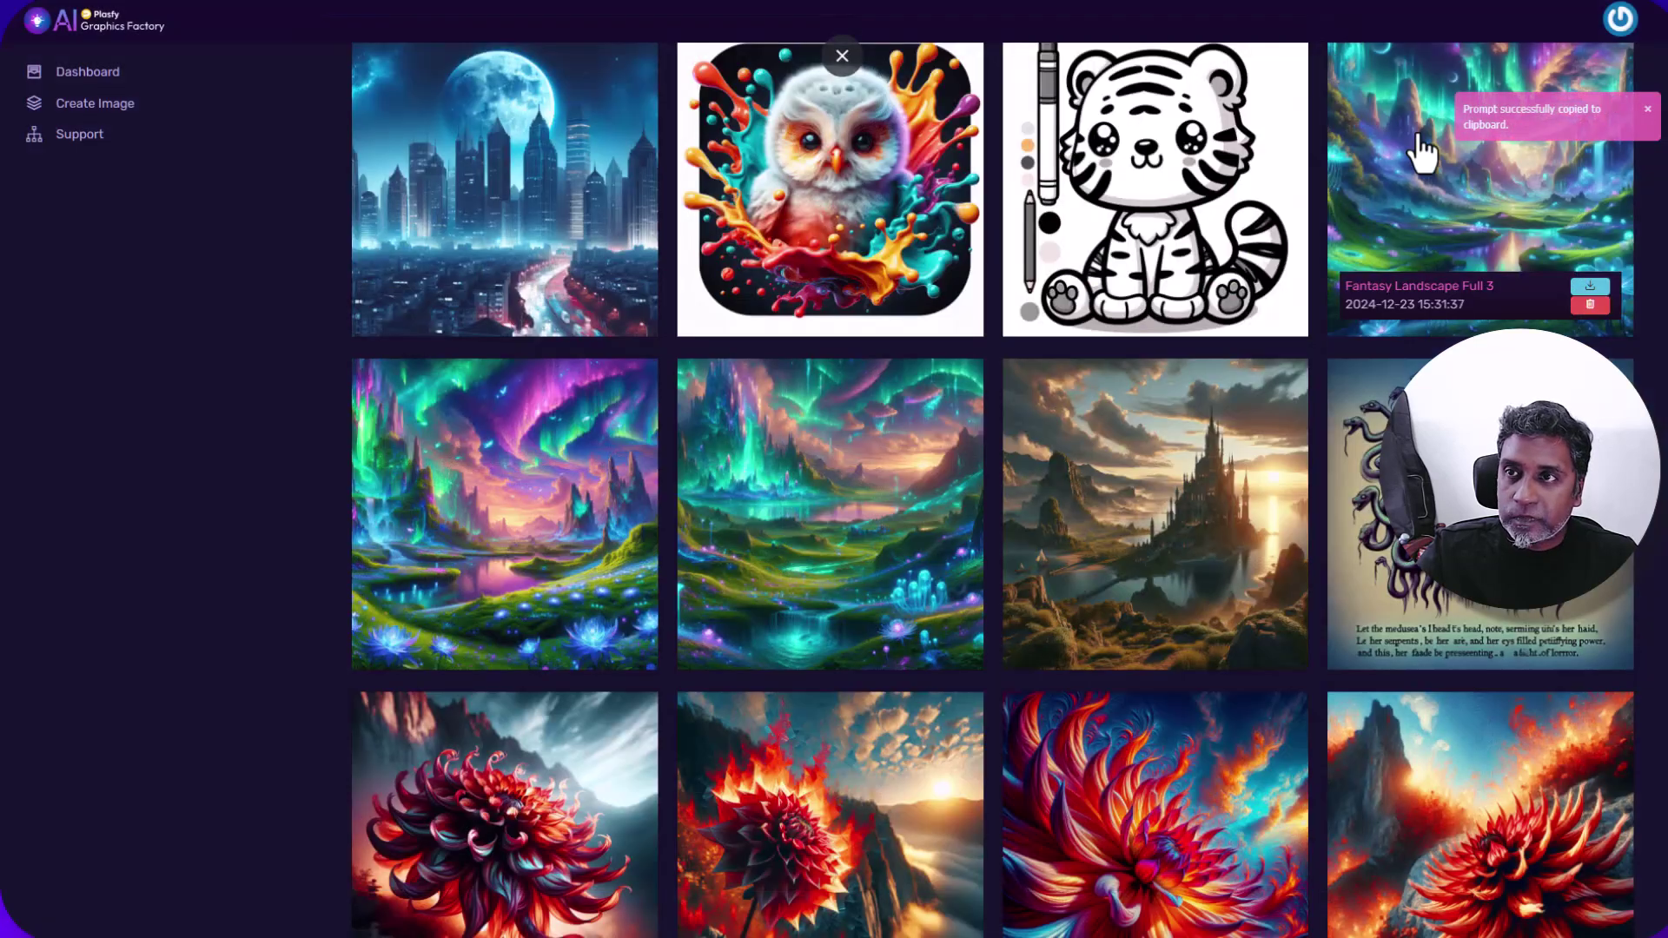
pyautogui.click(131, 110)
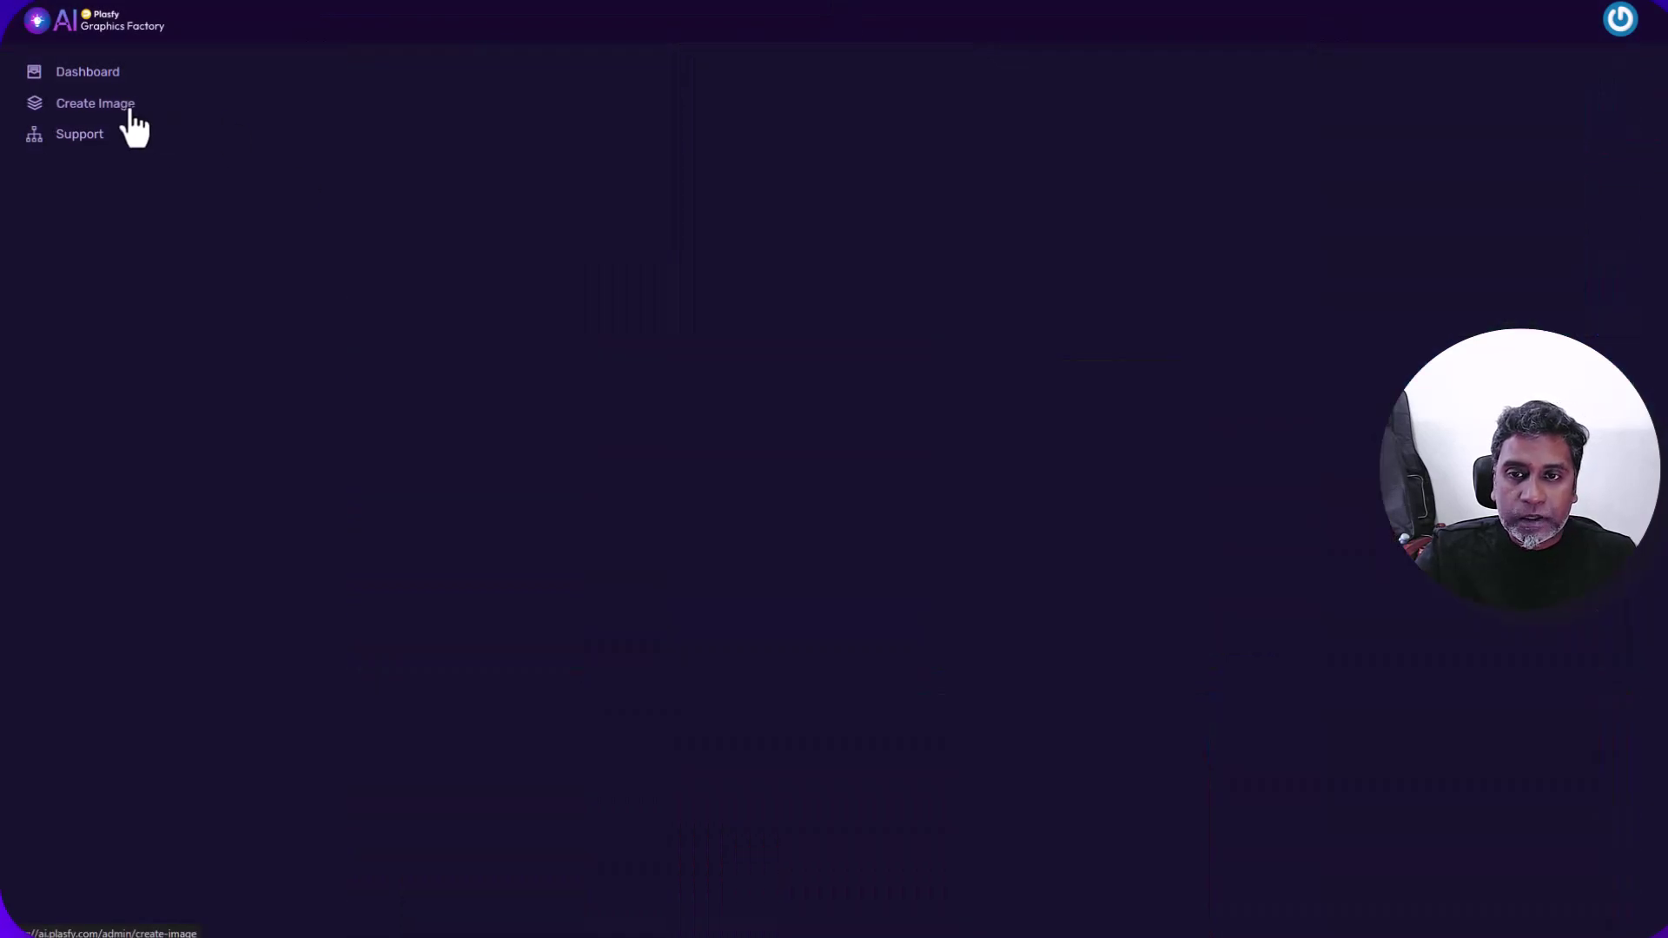
pyautogui.click(418, 184)
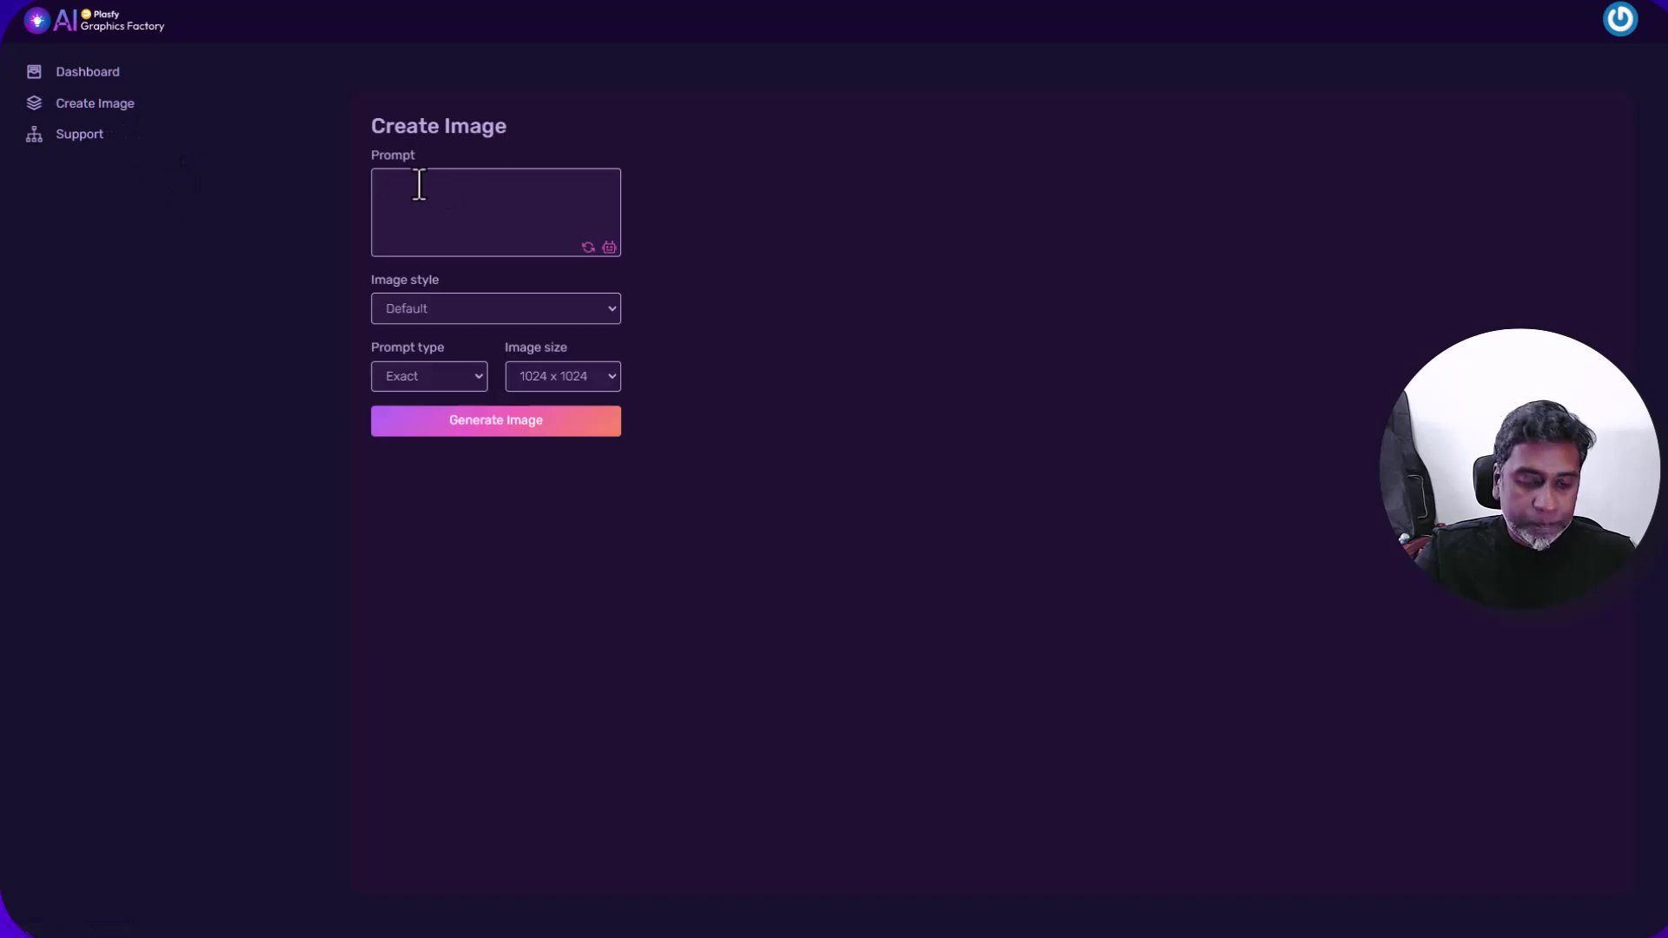
pyautogui.hotkey('ctrl', 'v')
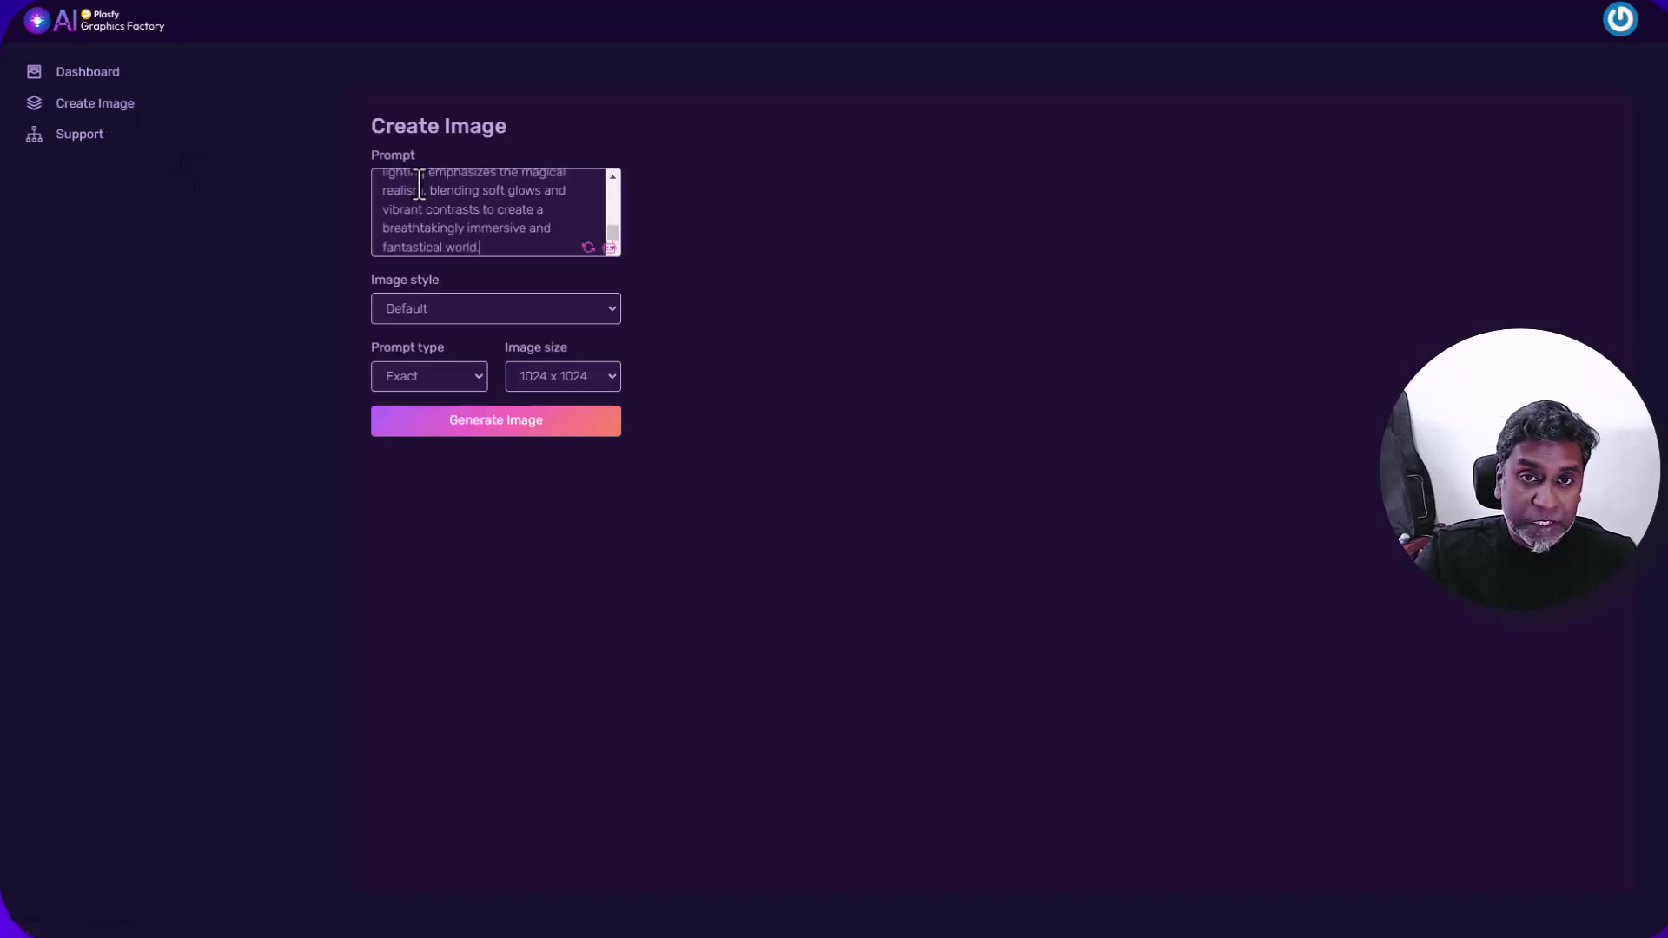
# - Set Photorealistic style and 1792 x 1024 size, then generate the image
pyautogui.click(420, 309)
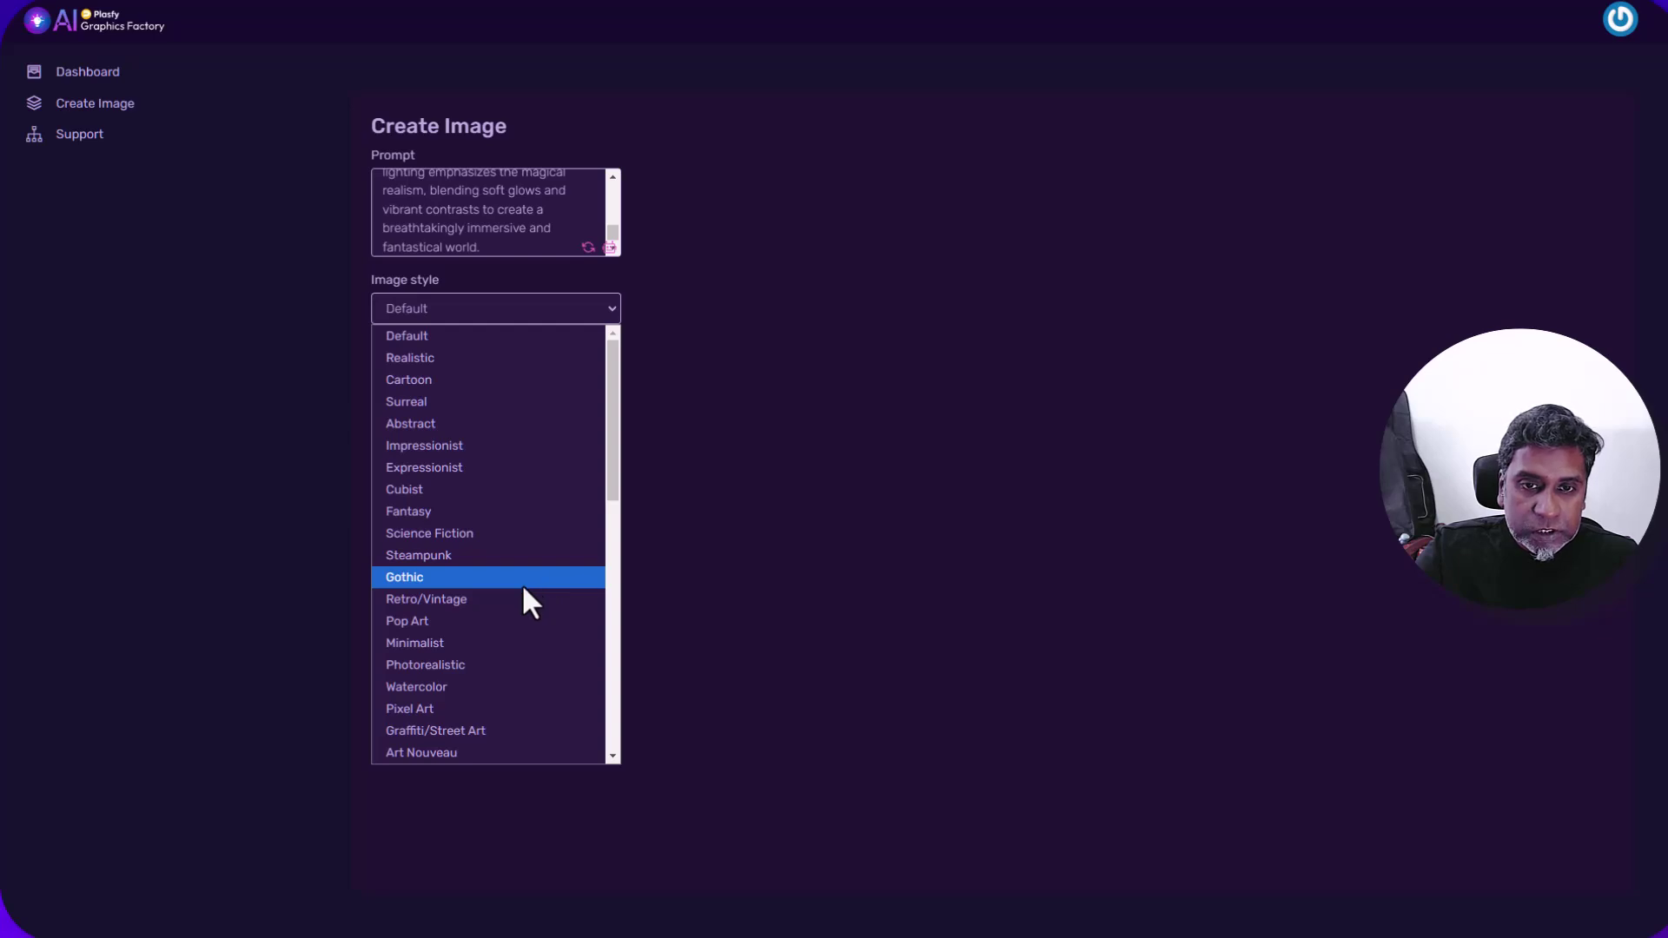
pyautogui.click(435, 663)
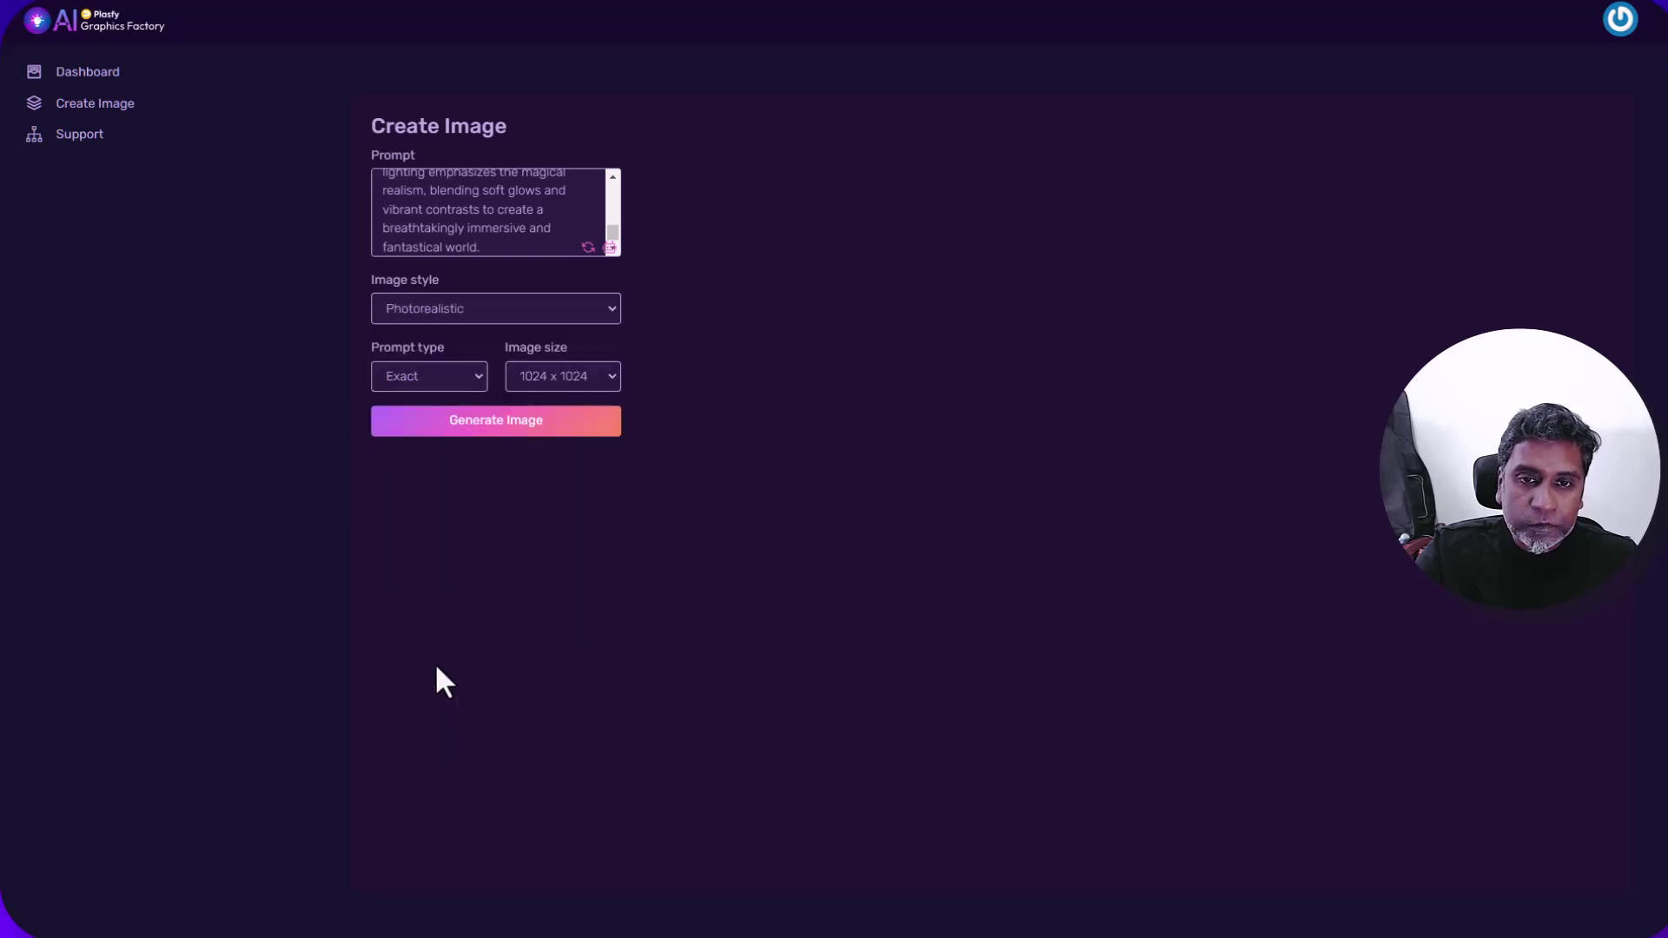
pyautogui.click(549, 374)
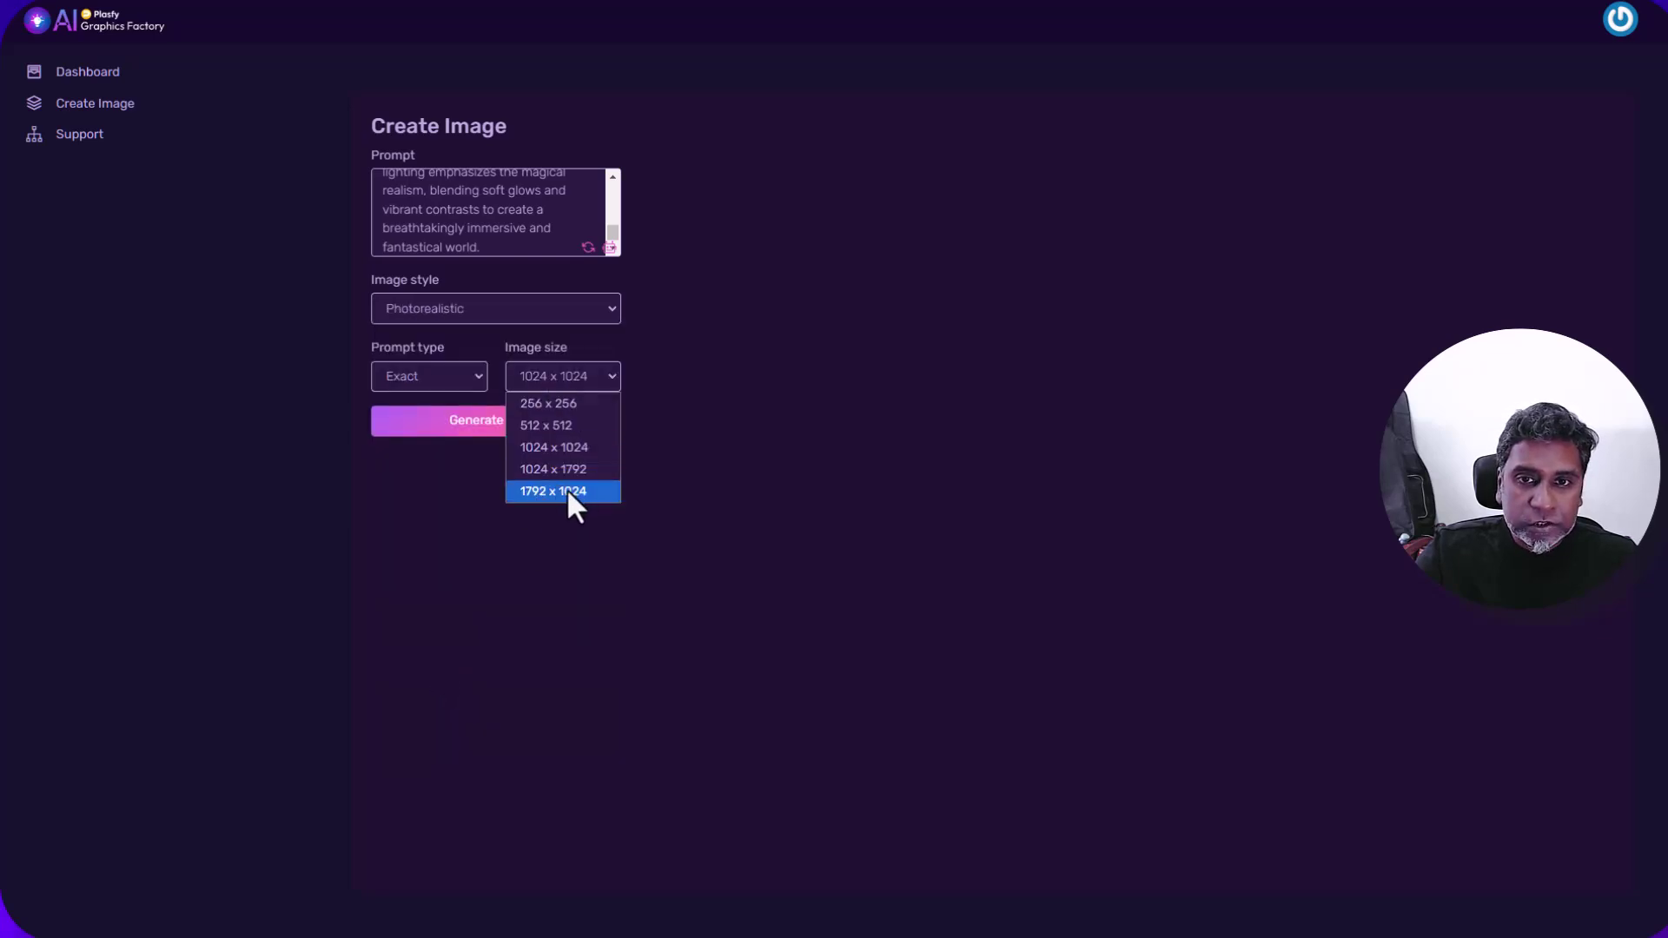
pyautogui.click(537, 490)
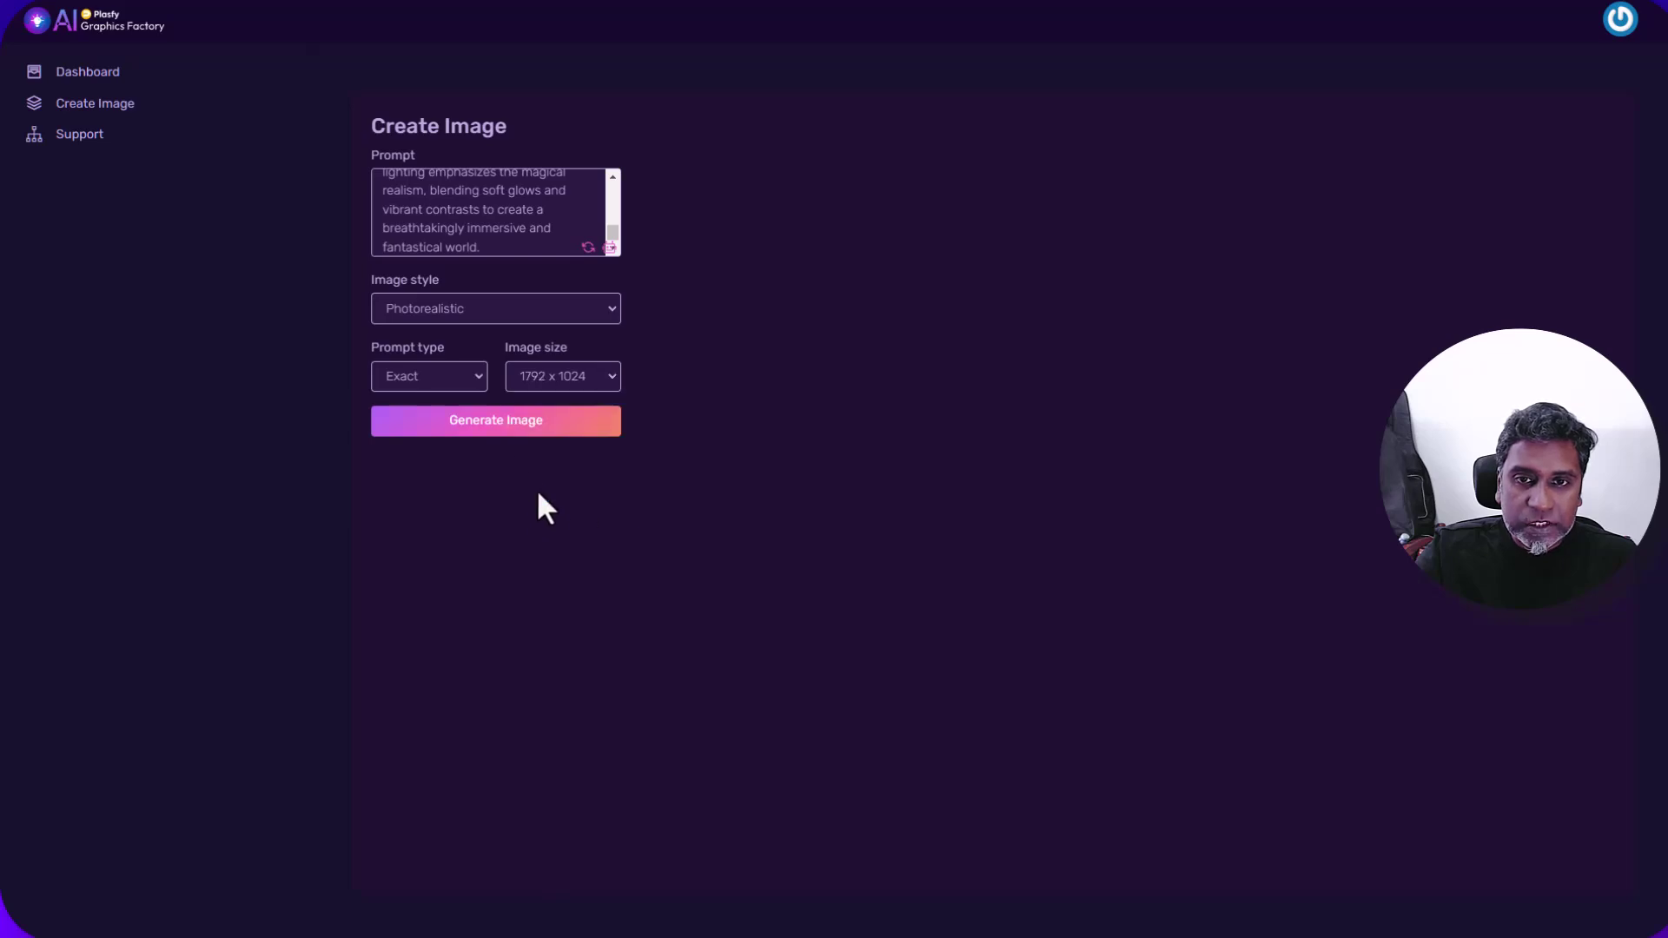
pyautogui.click(480, 431)
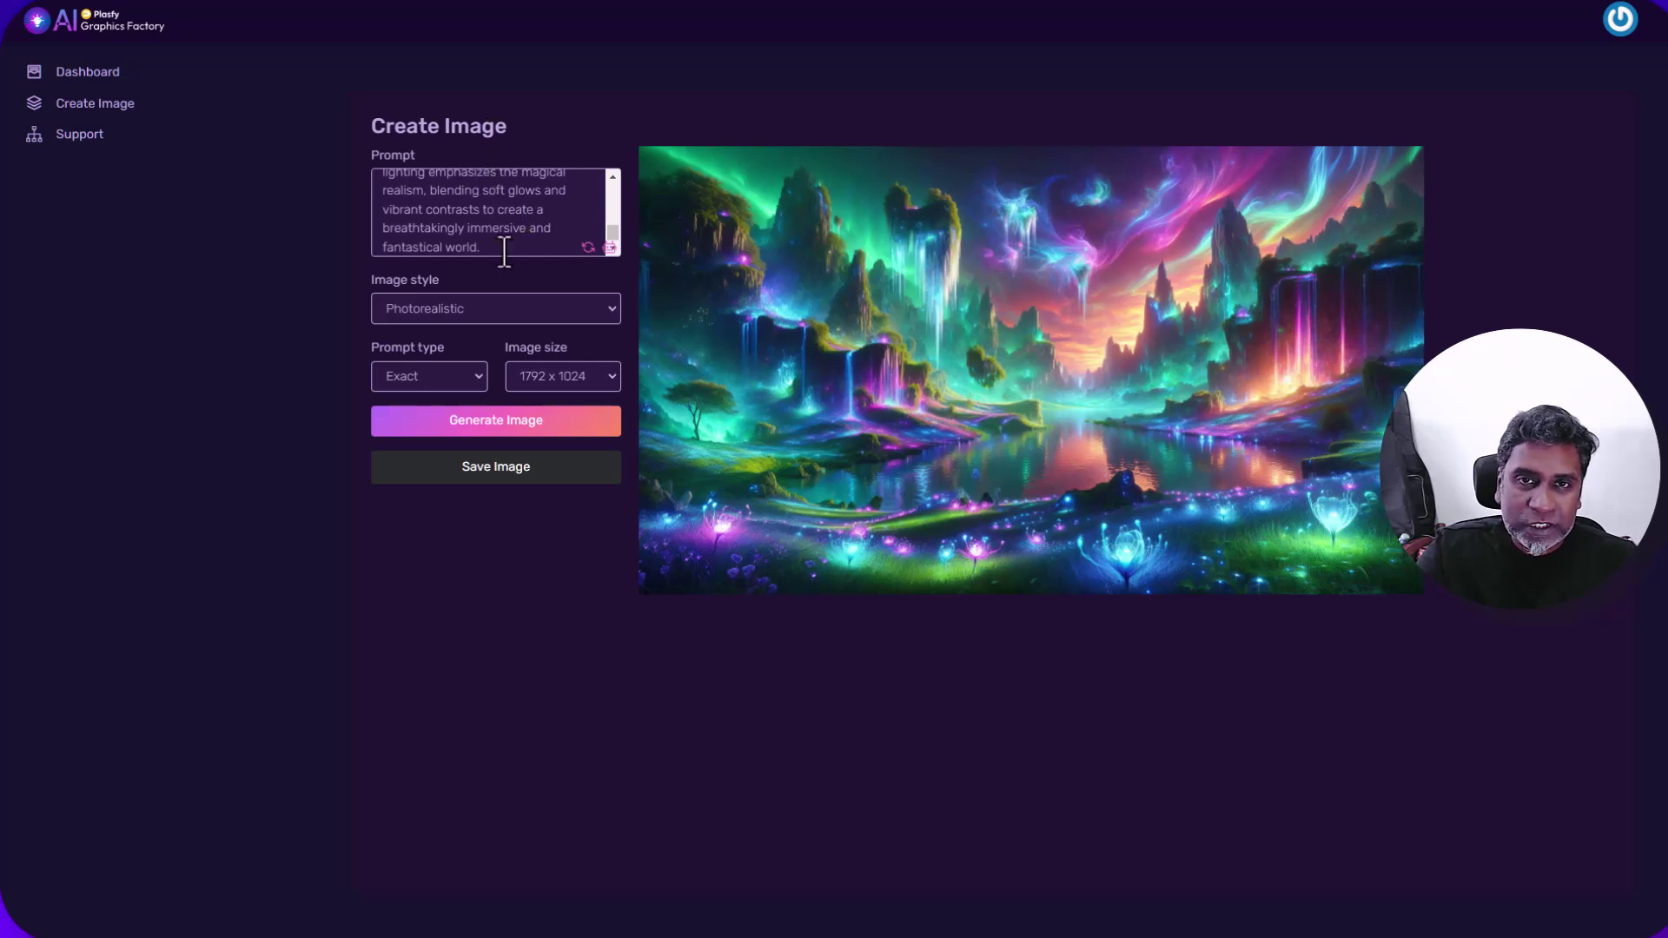
# - Save the waterfall landscape as 'Fantasy Landscape - horizontal' in the Tutorials folder
pyautogui.click(511, 473)
pyautogui.click(786, 132)
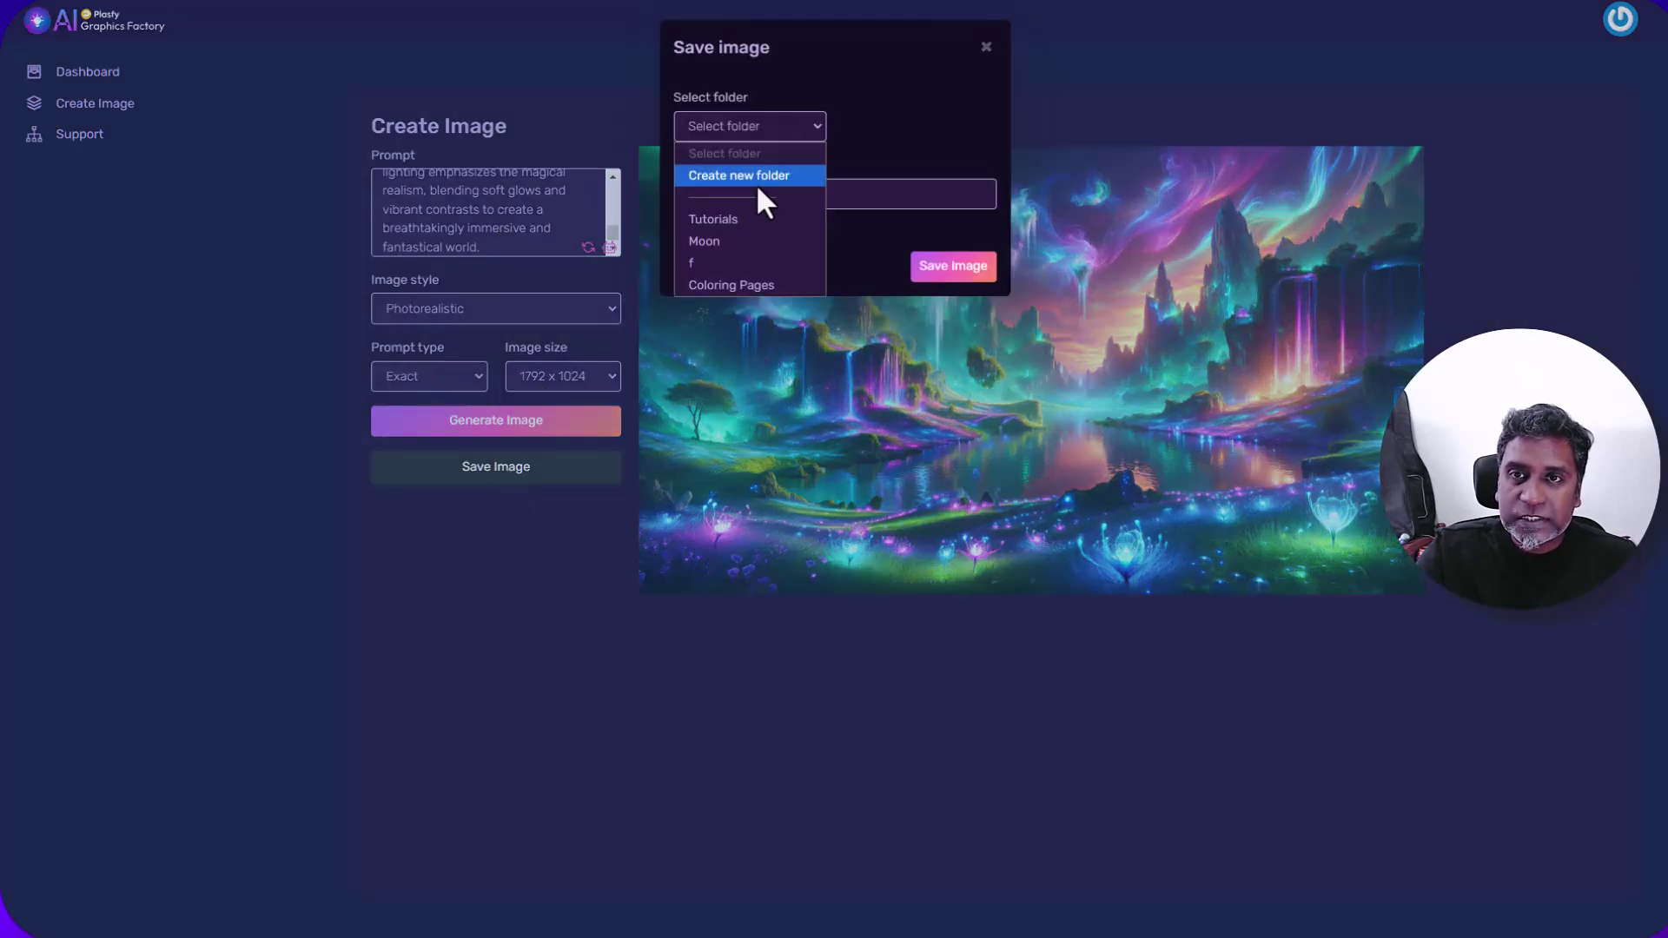
pyautogui.click(742, 219)
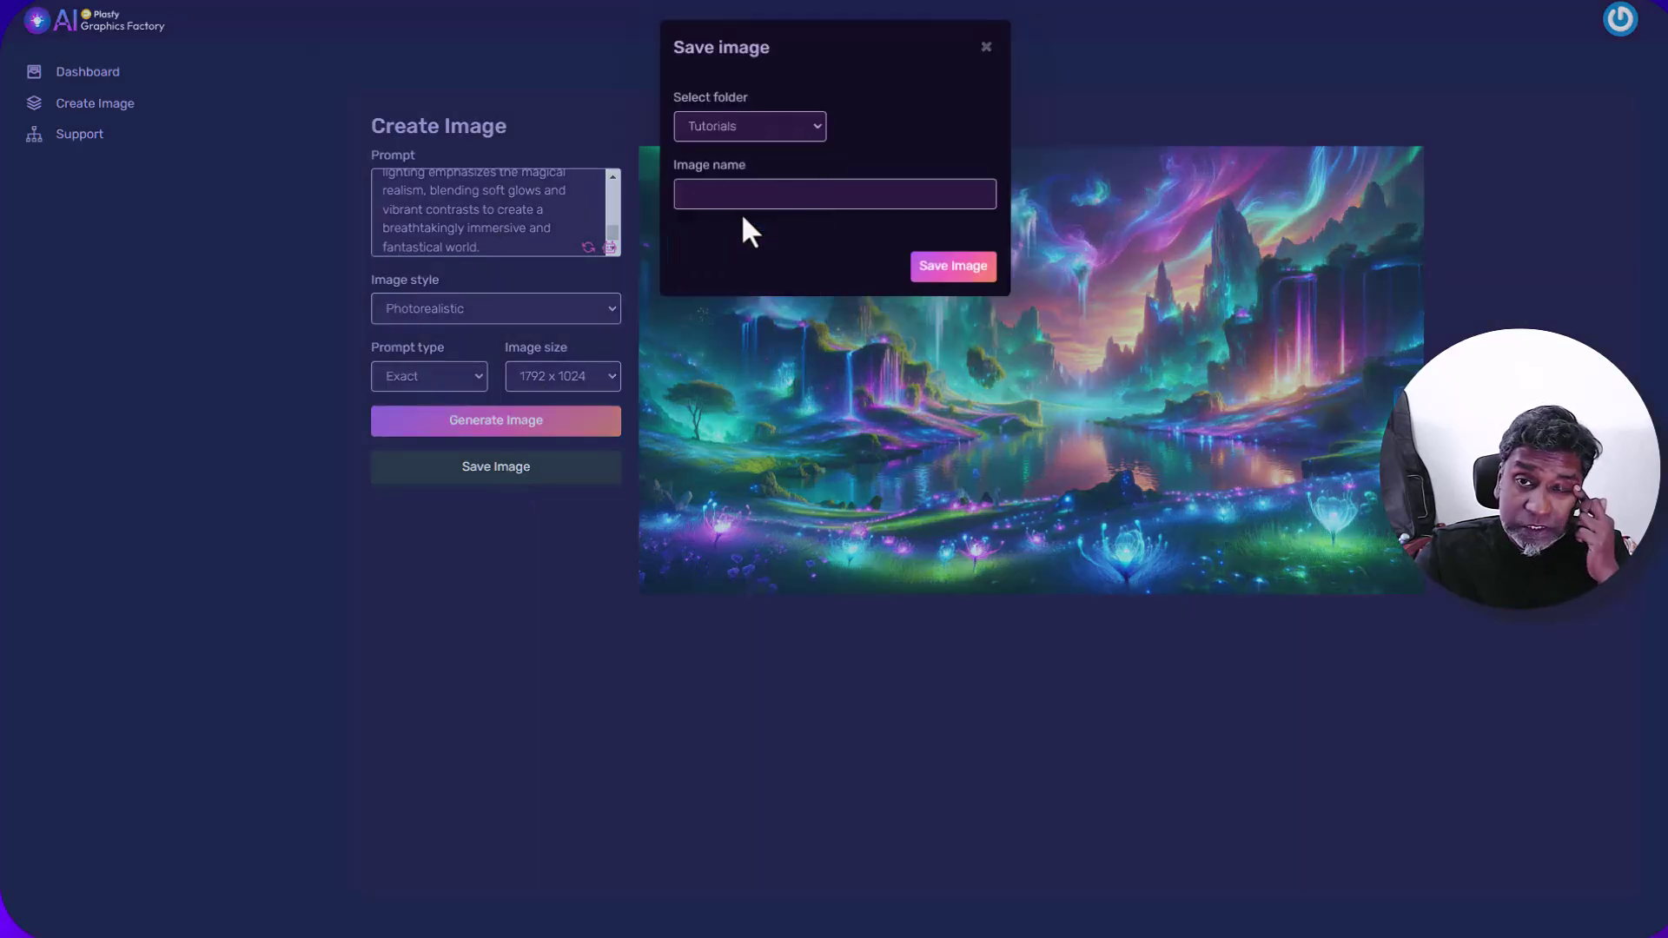
pyautogui.click(761, 188)
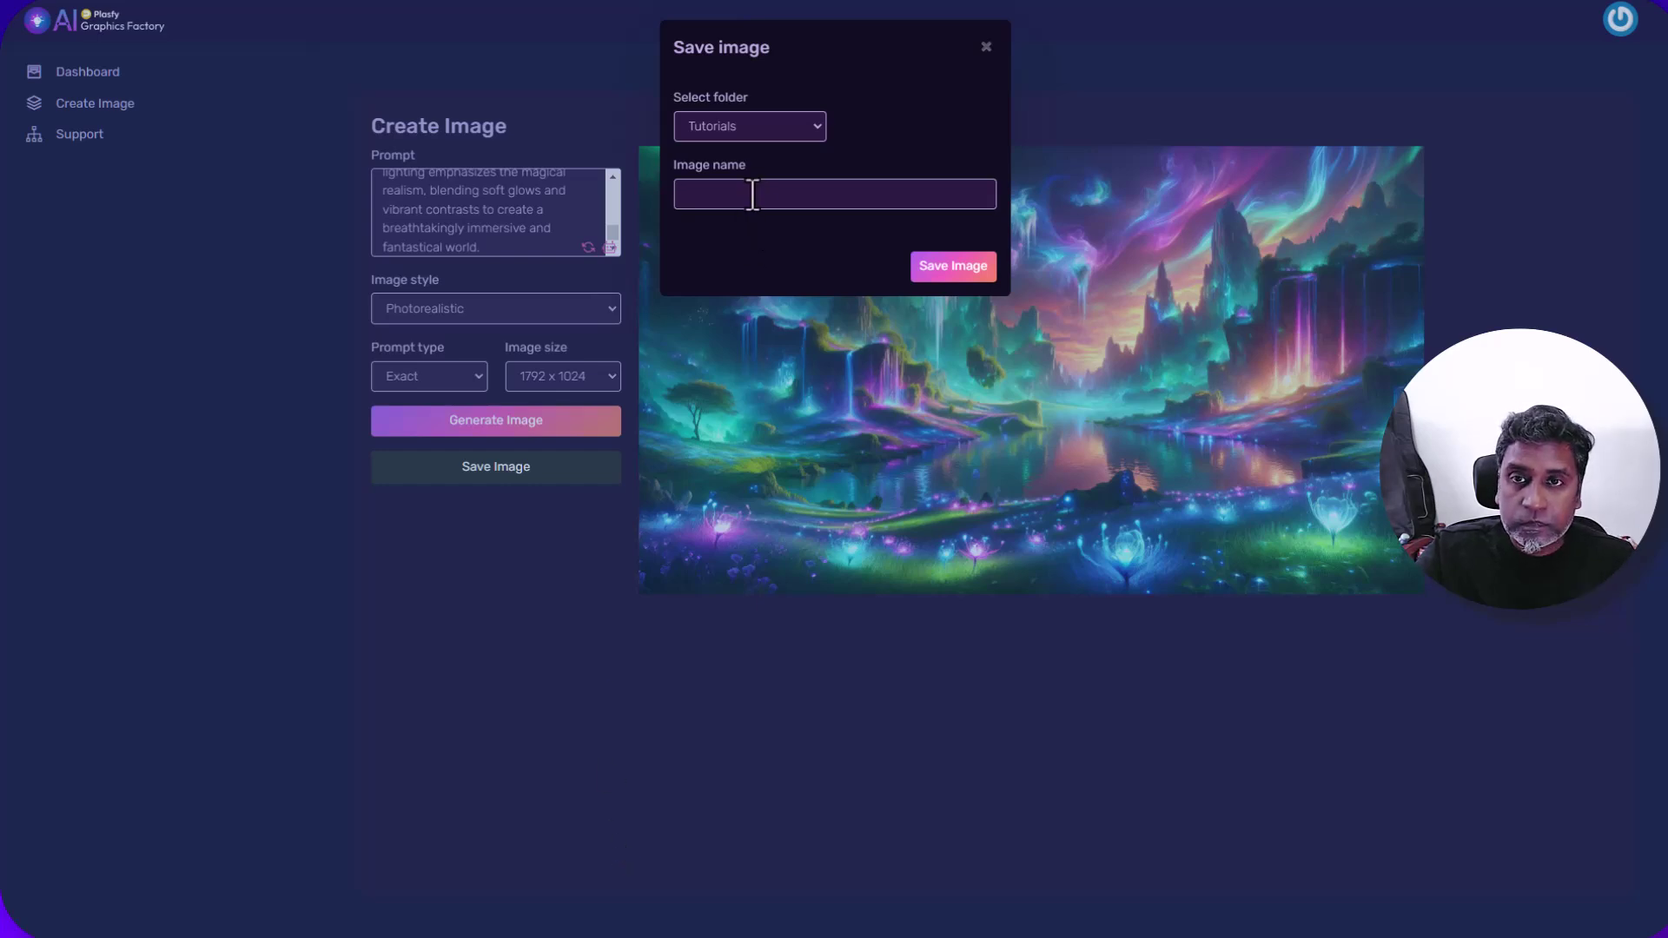
pyautogui.write('Fantasy')
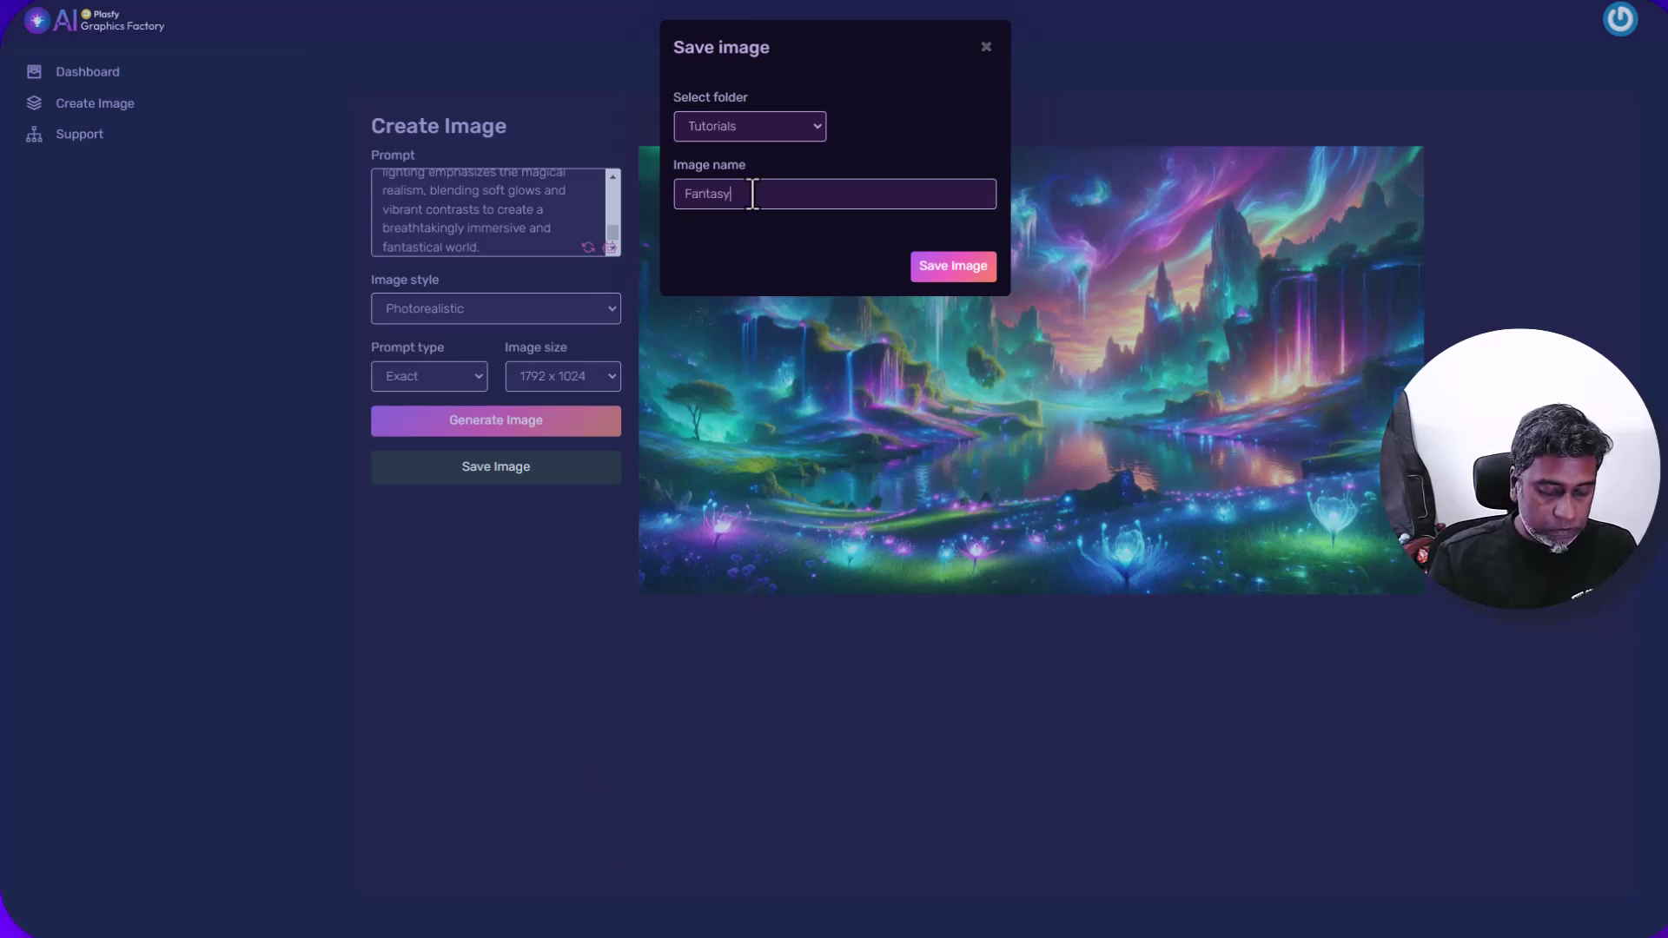
pyautogui.write(' Landscape ')
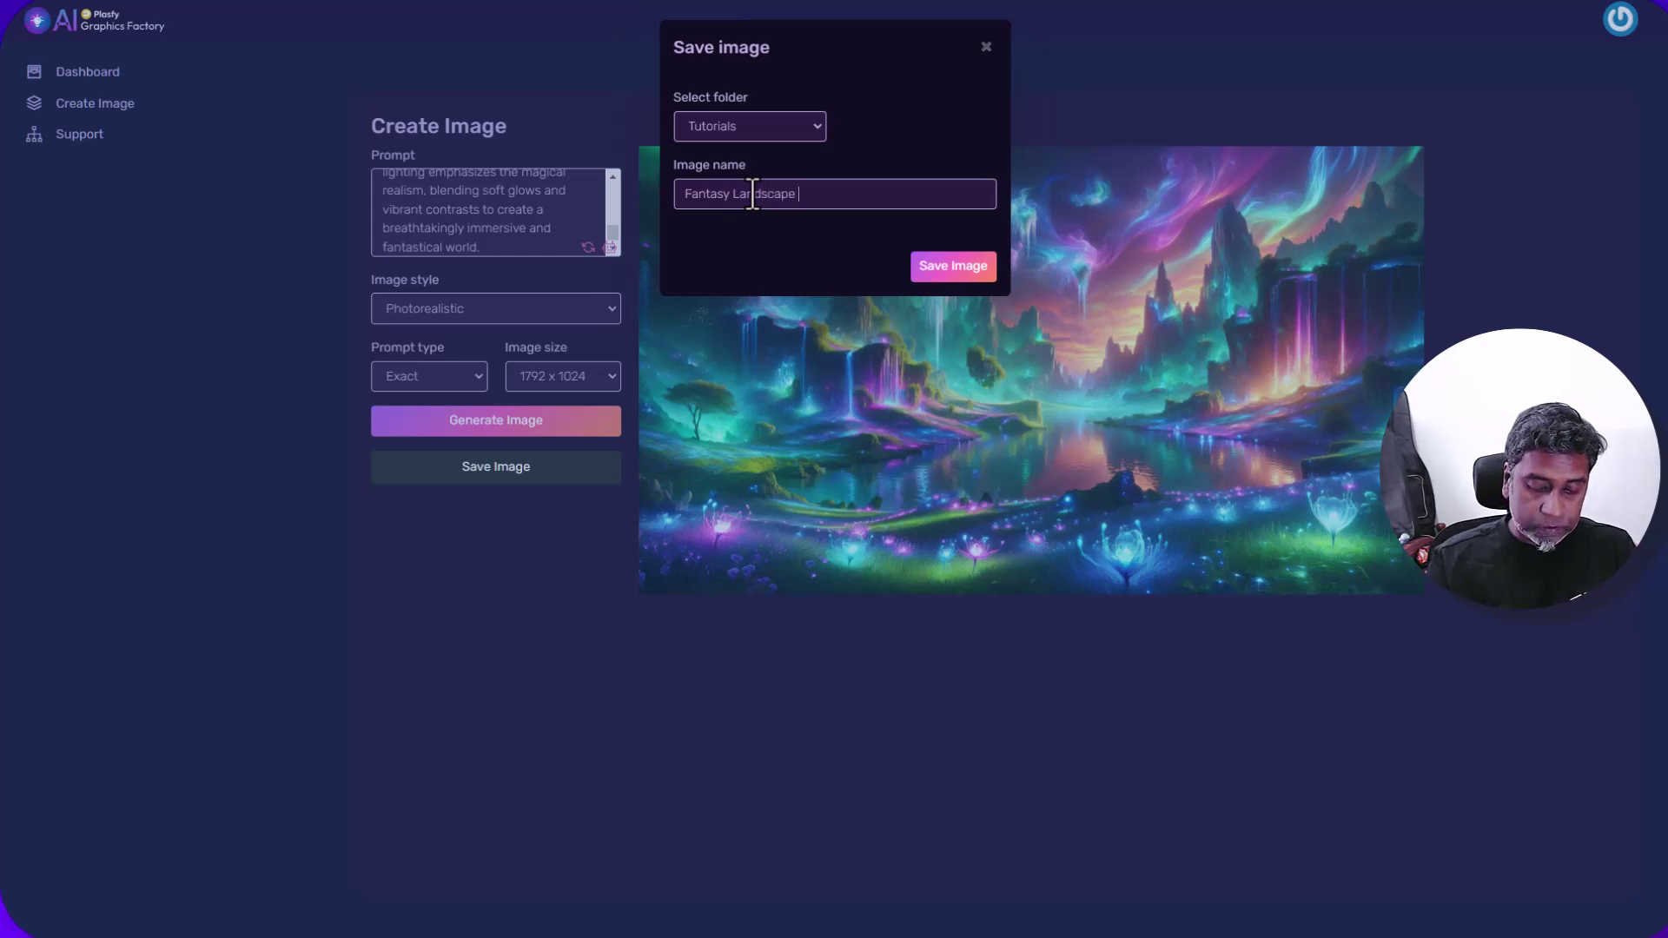
pyautogui.write('- horizonta')
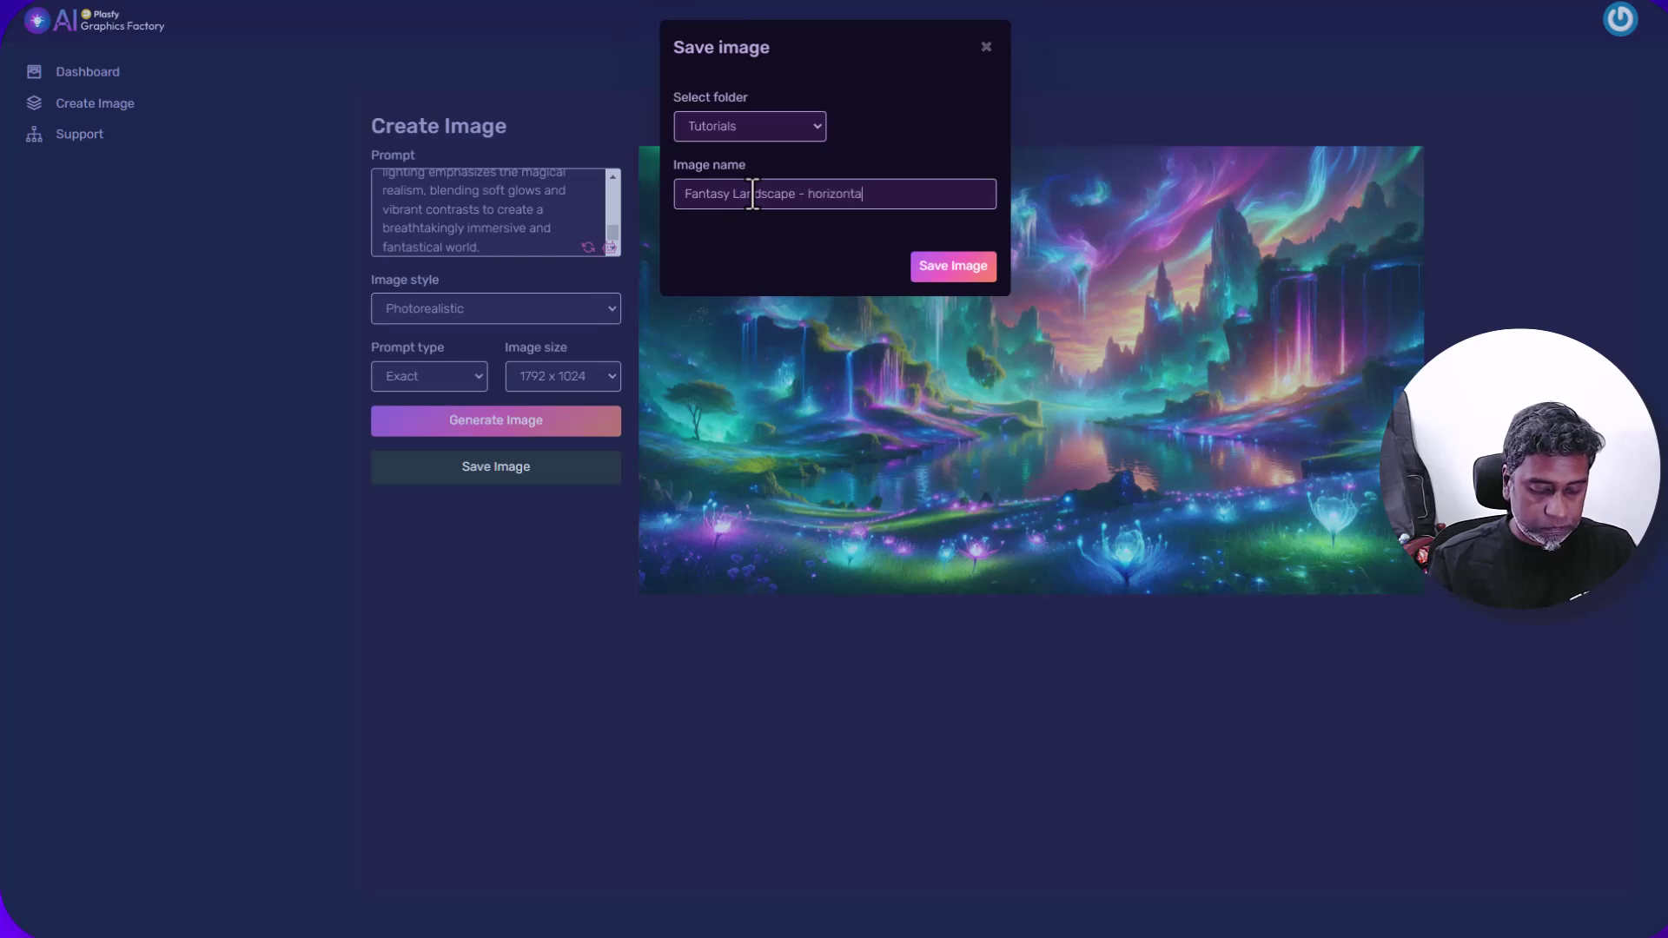
pyautogui.write('l')
pyautogui.click(940, 271)
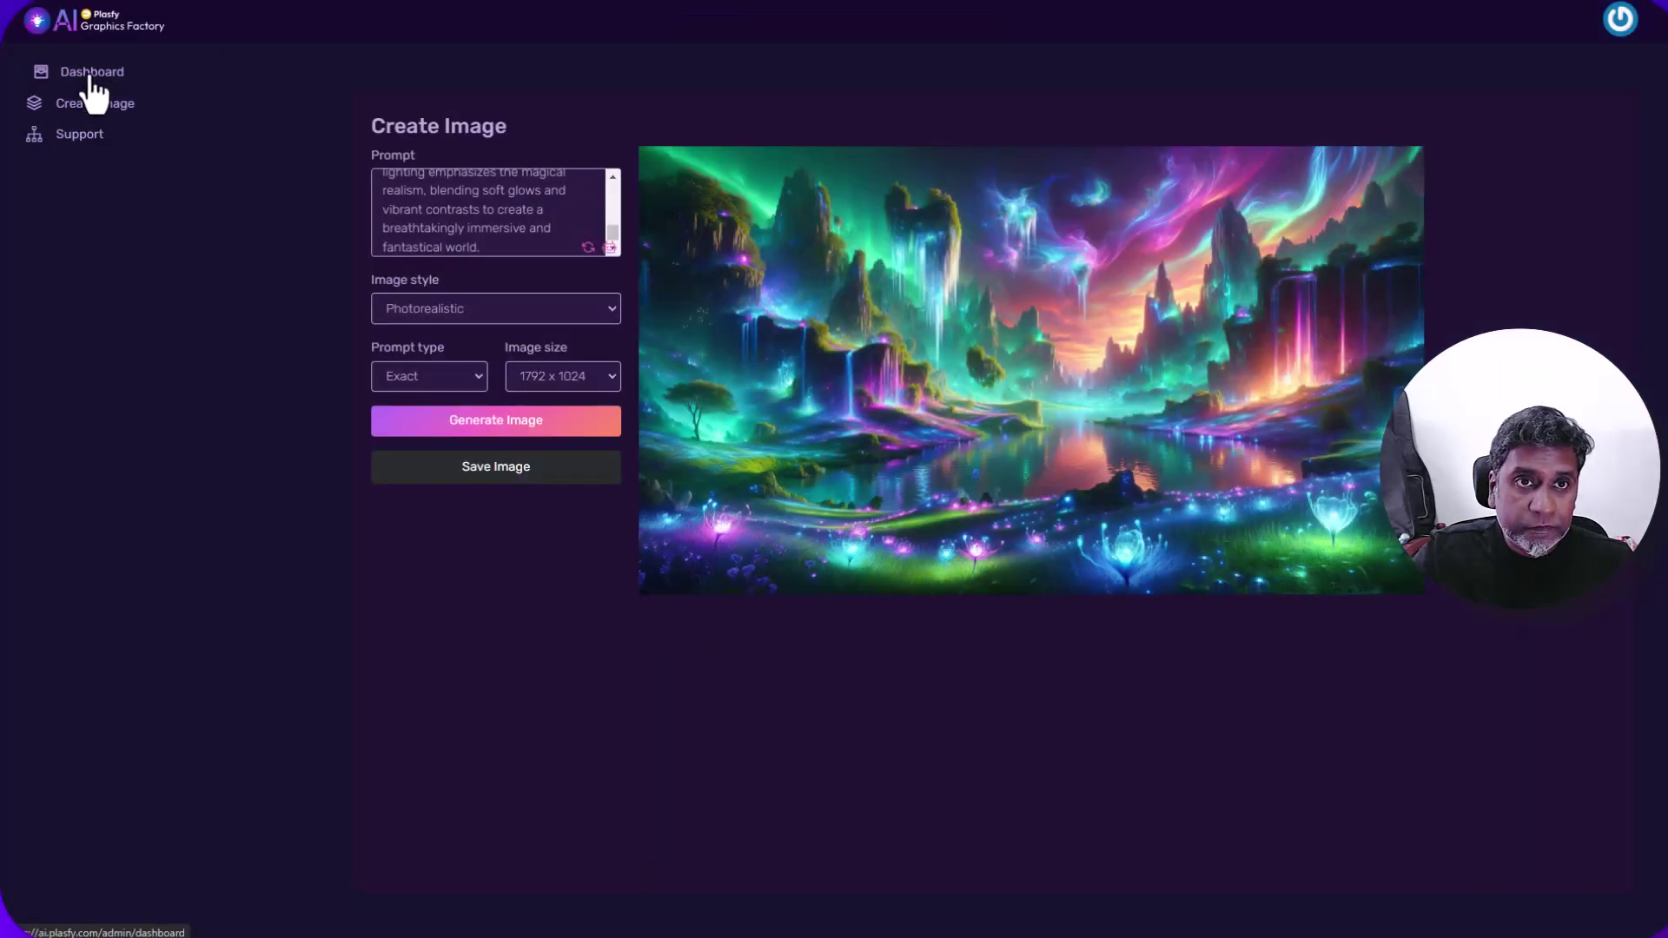
# - Browse the Dashboard gallery thumbnails and bring up the Medusa image's preview
pyautogui.click(92, 77)
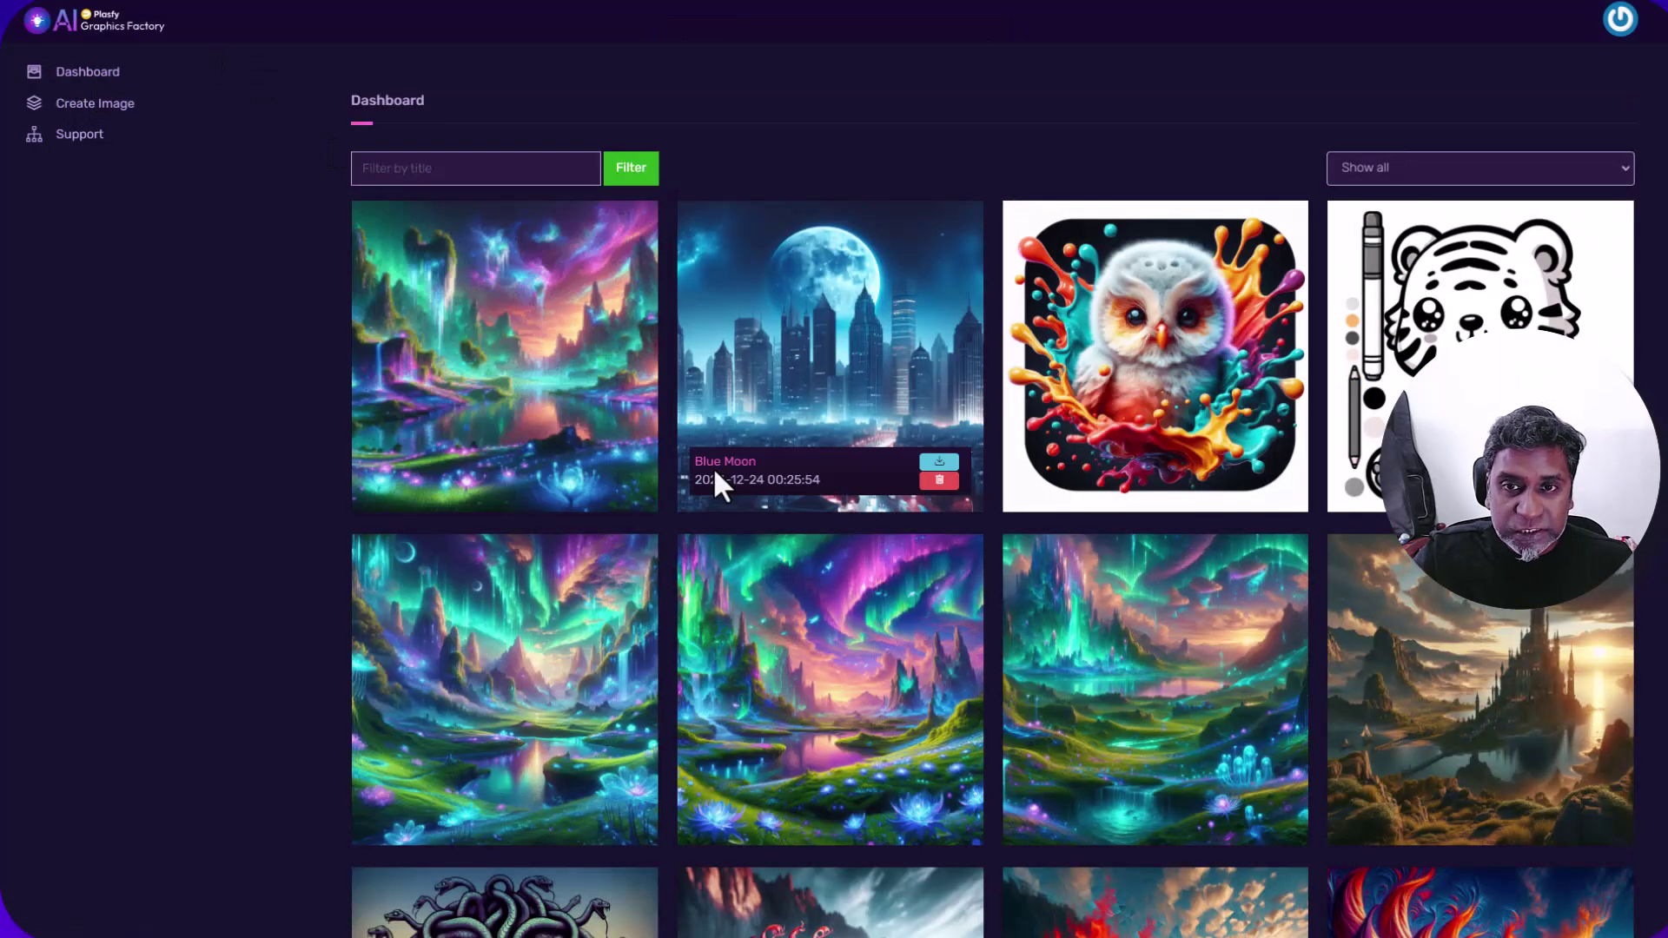
pyautogui.moveTo(484, 439)
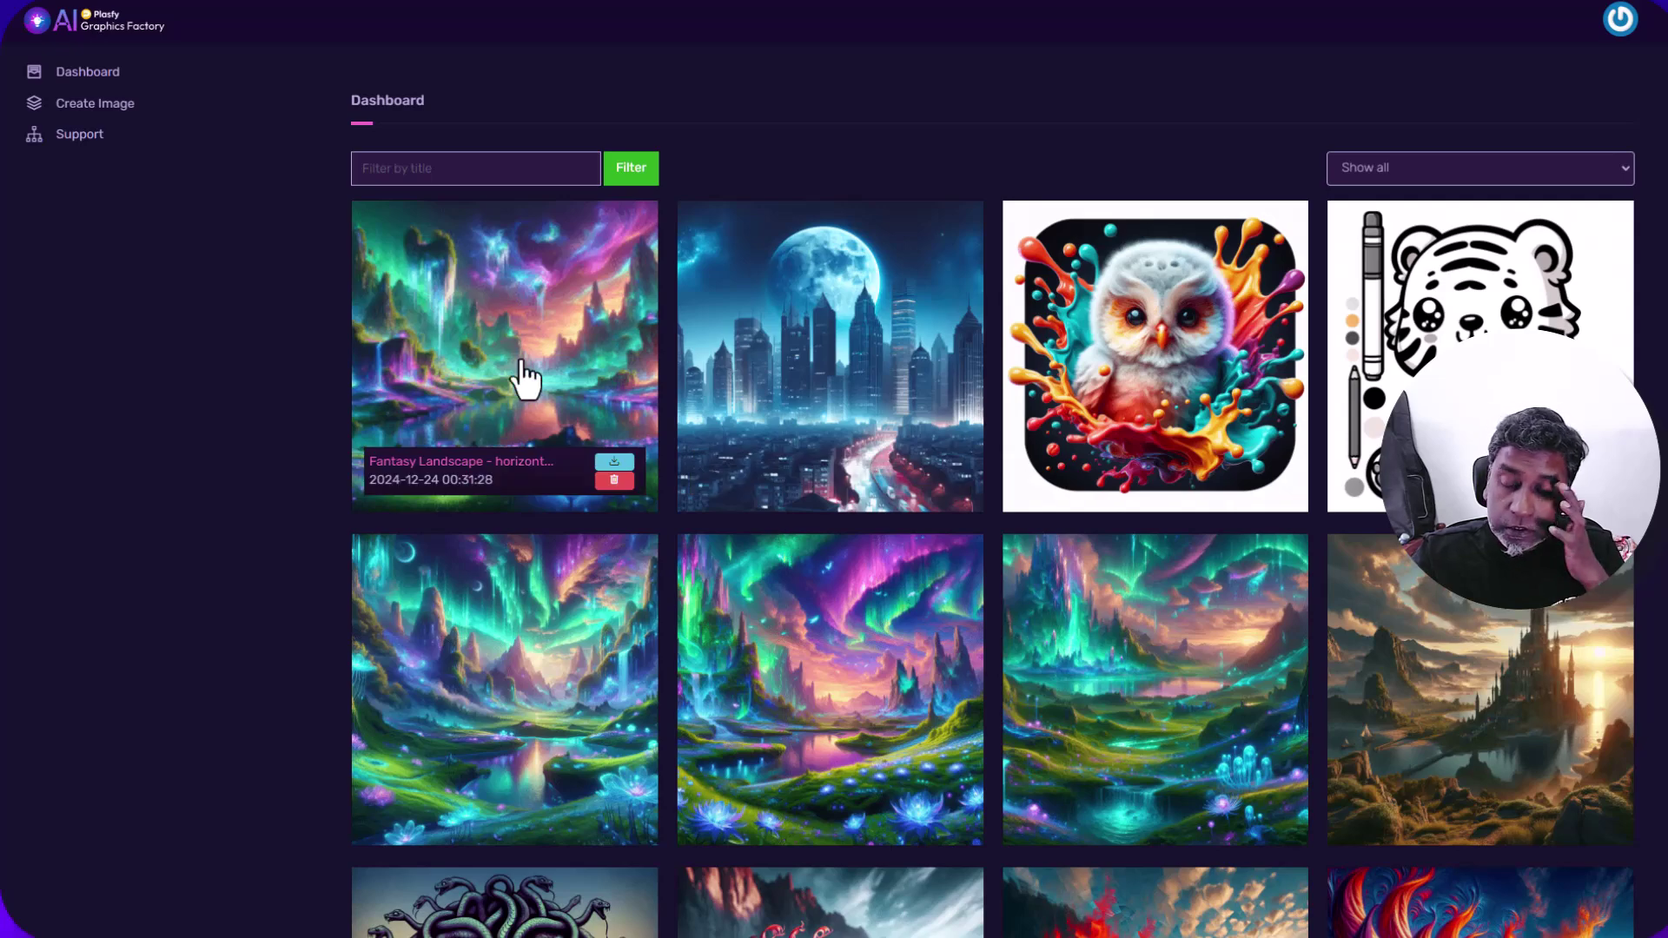
pyautogui.moveTo(1174, 363)
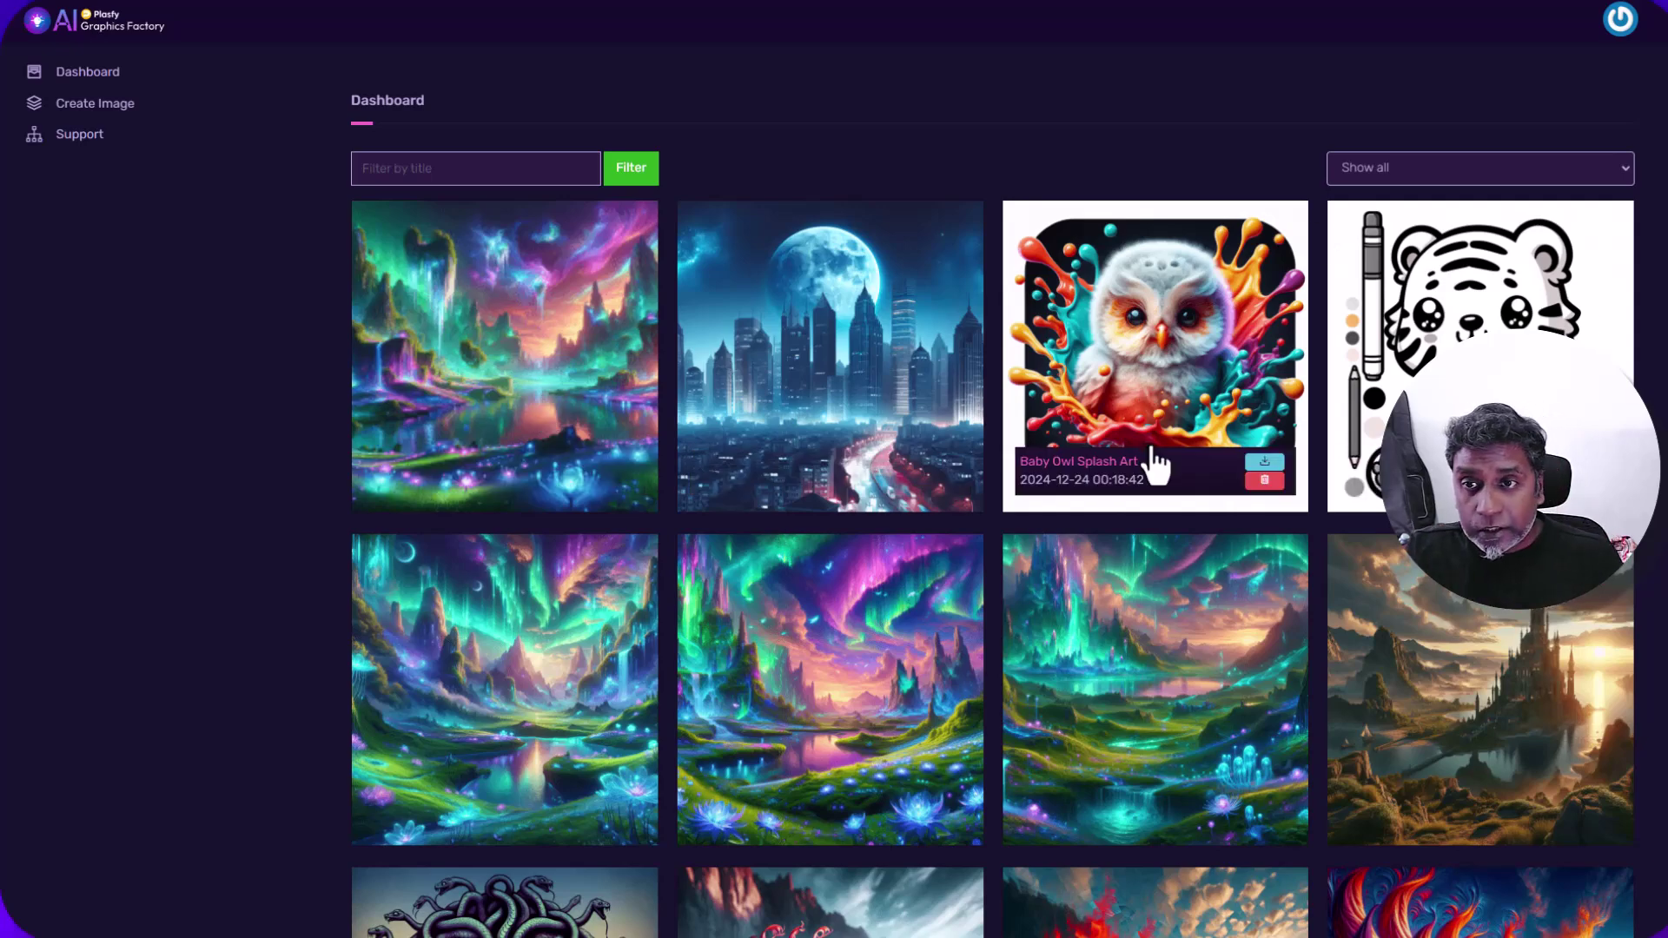
pyautogui.scroll(-5, 1155, 465)
pyautogui.moveTo(1106, 566)
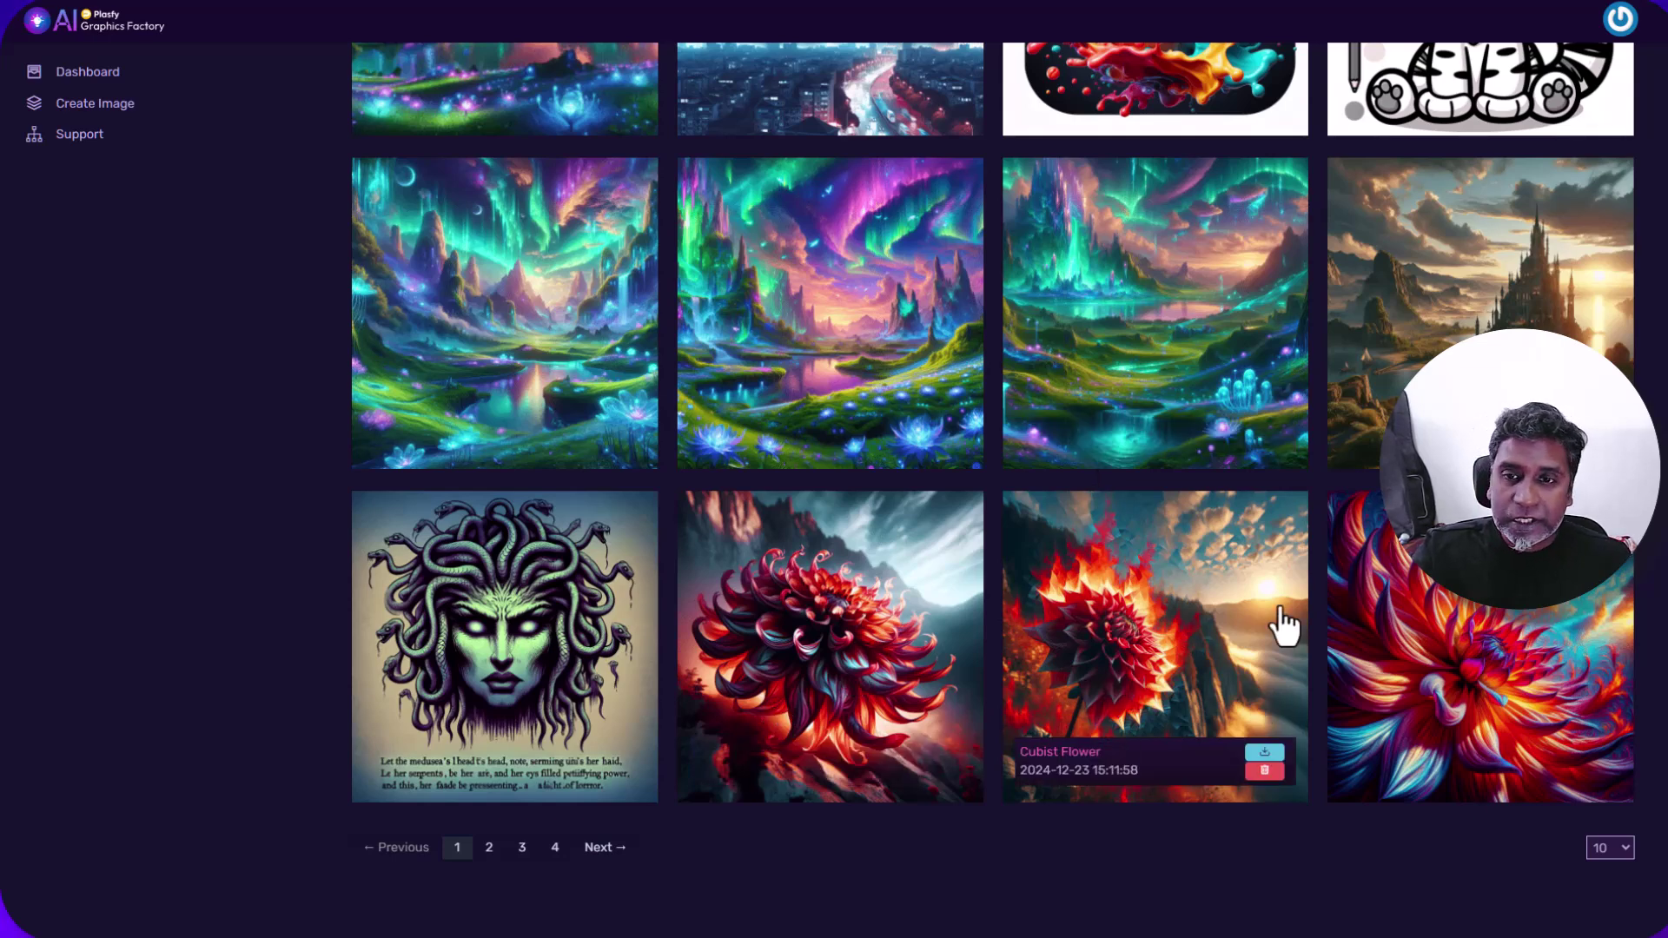
pyautogui.moveTo(1590, 664)
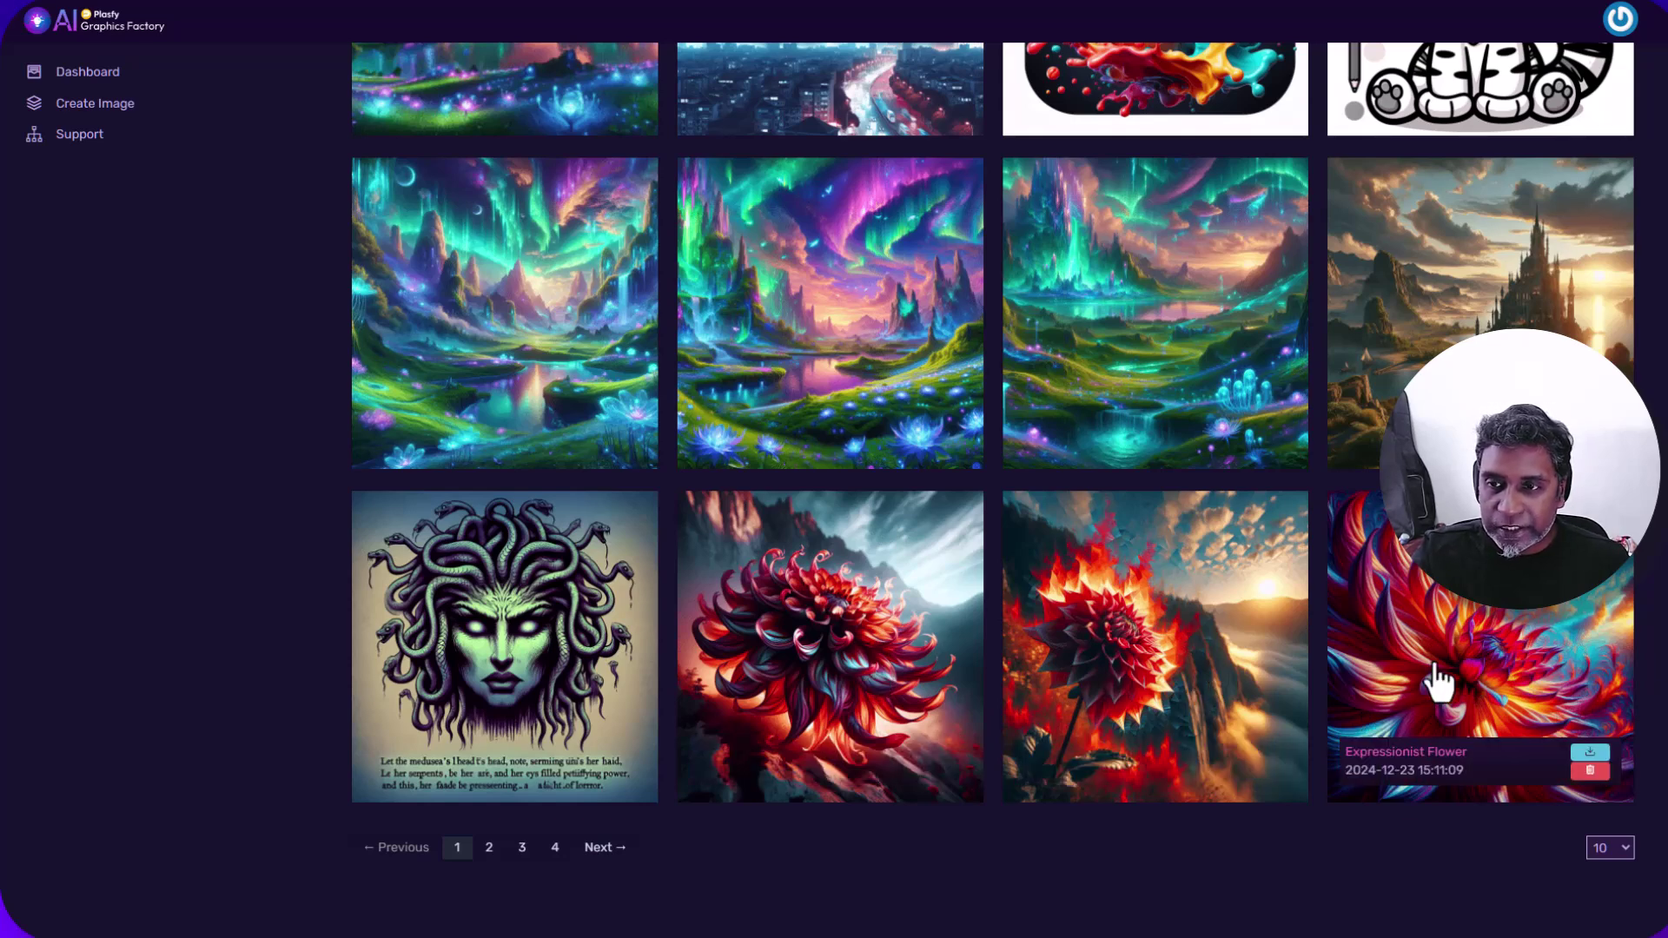
pyautogui.moveTo(467, 695)
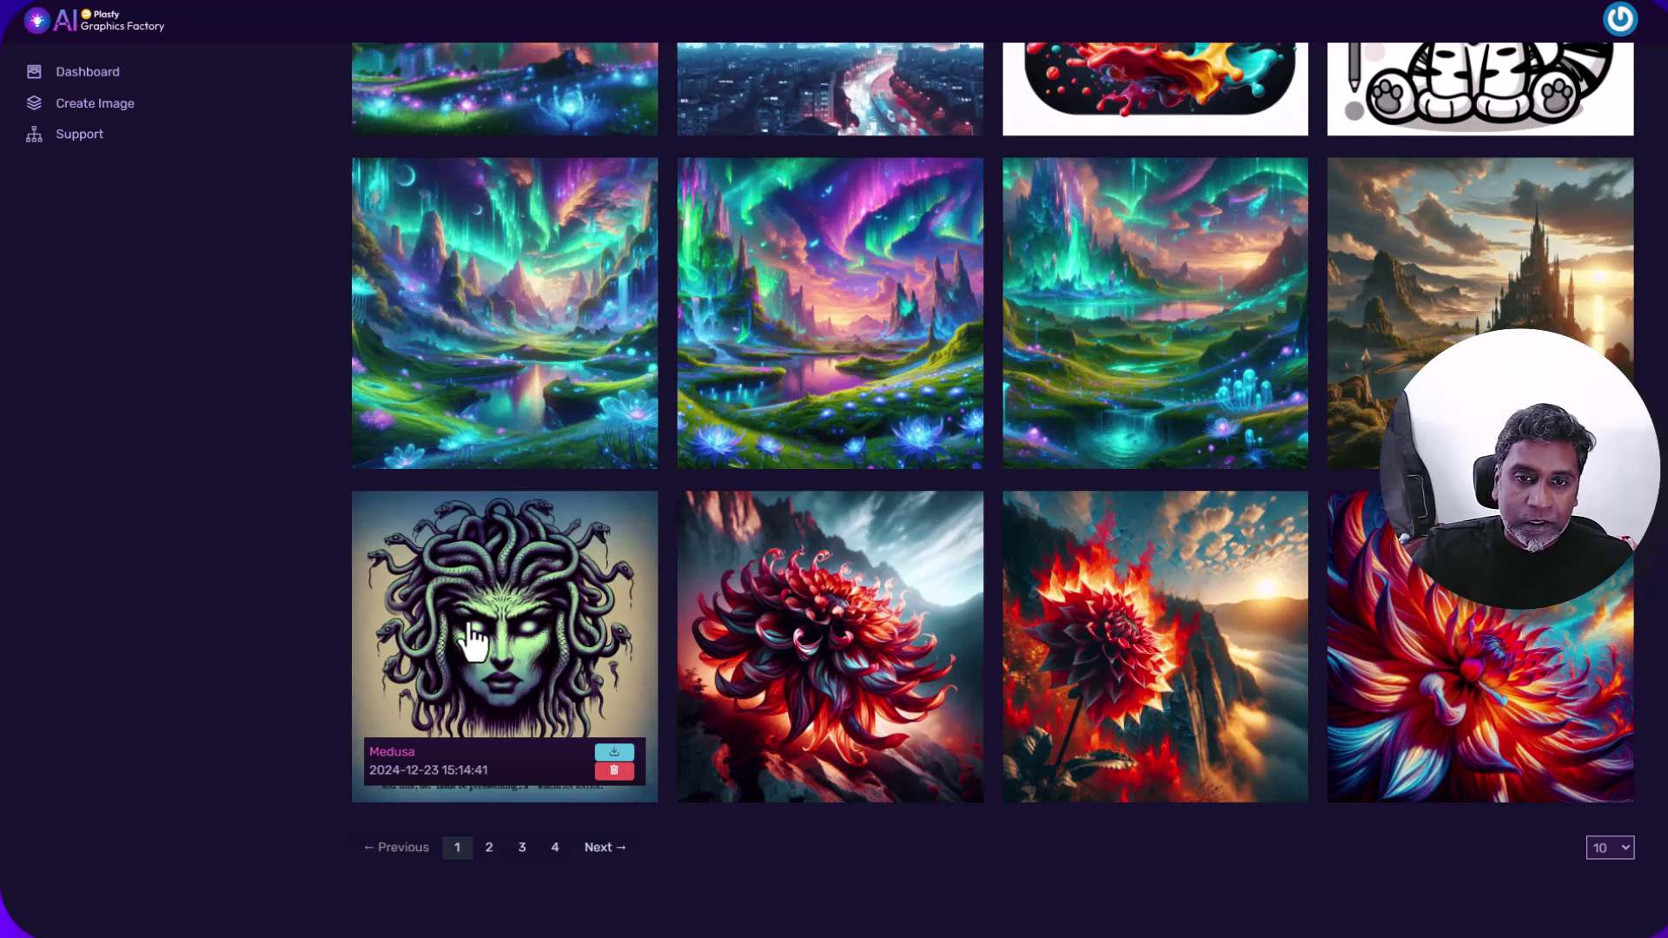
pyautogui.click(478, 638)
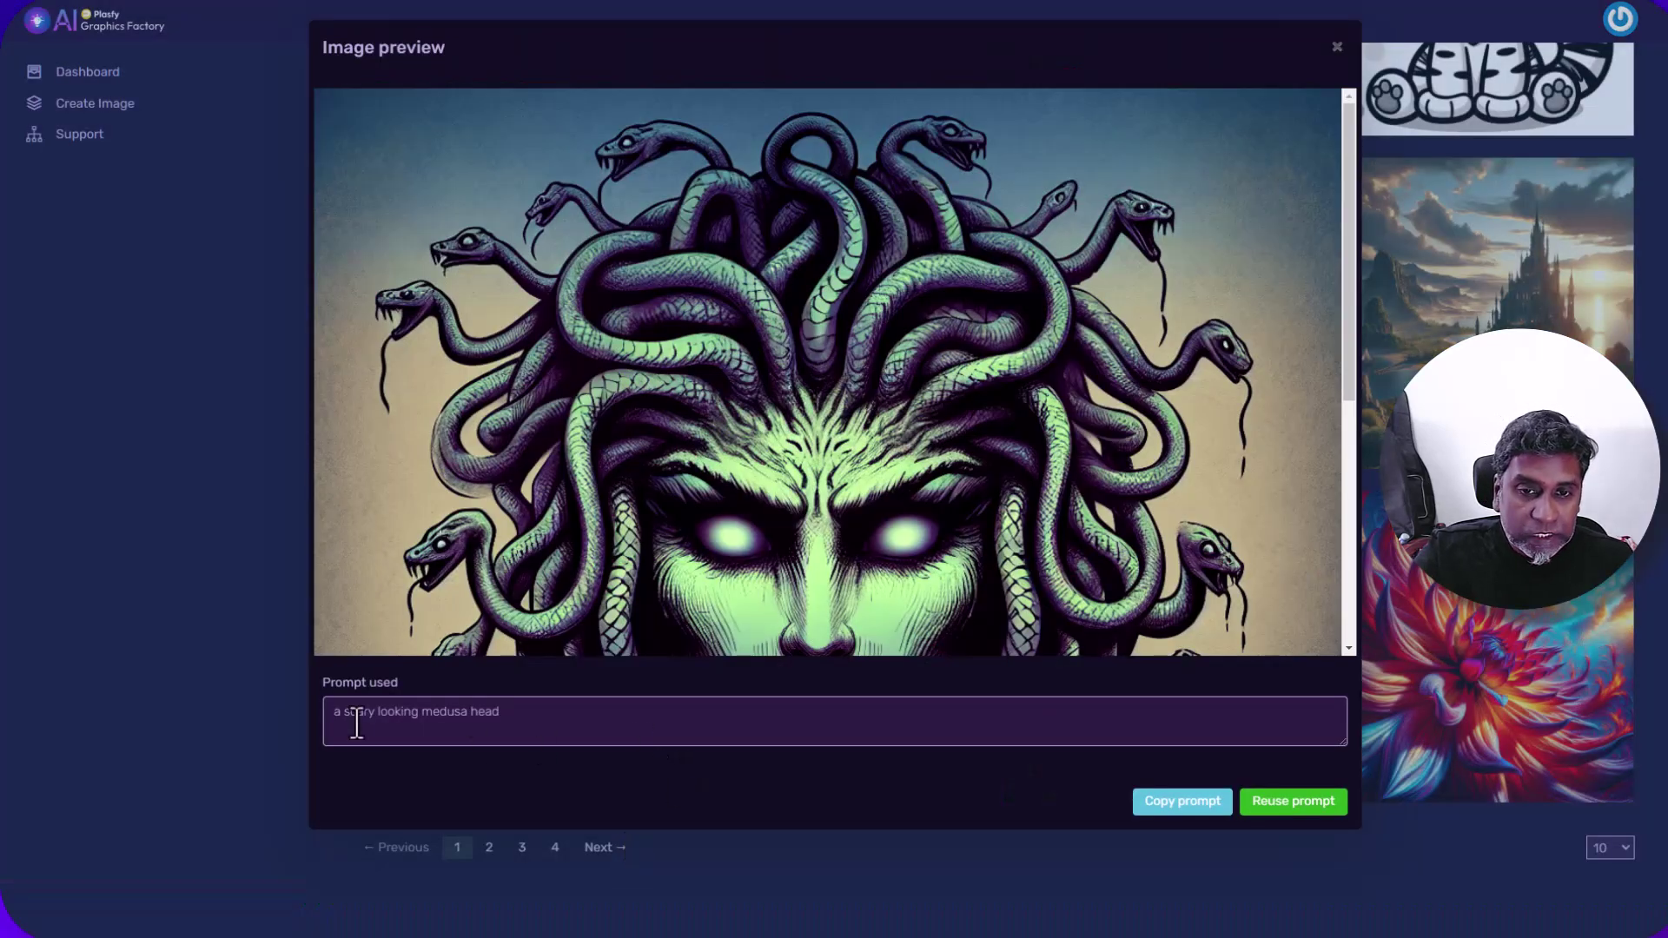
# - Review the Medusa image and its prompt 'a scary looking medusa head', then close the preview
pyautogui.scroll(-5, 789, 514)
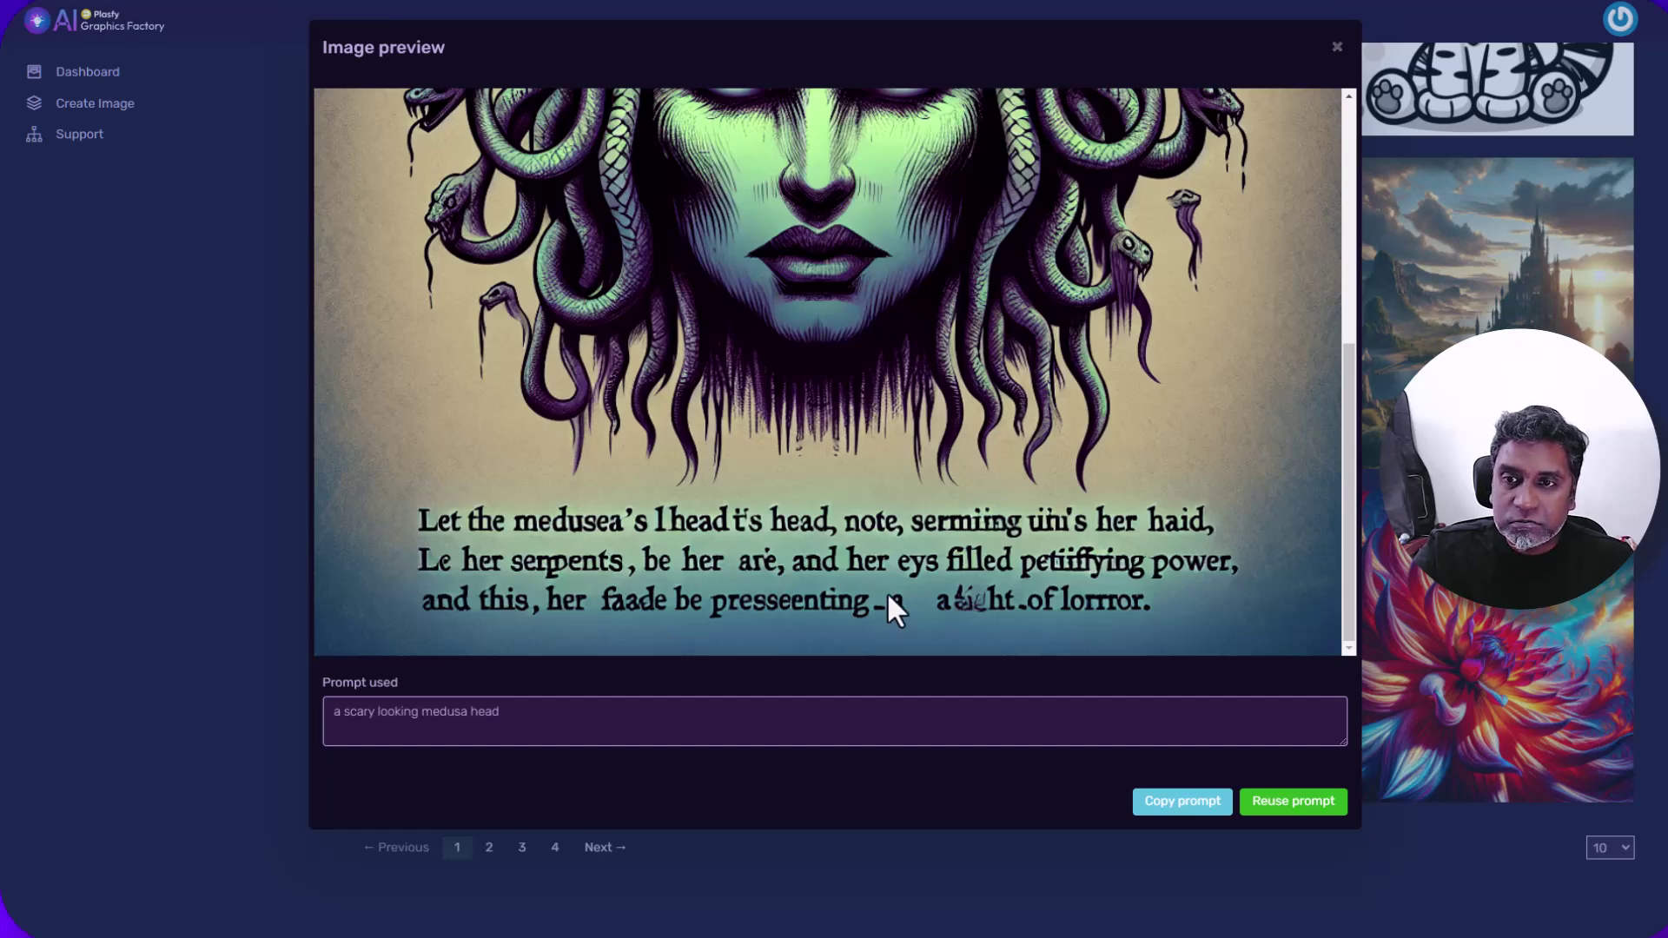
pyautogui.scroll(5, 888, 599)
pyautogui.scroll(-5, 888, 599)
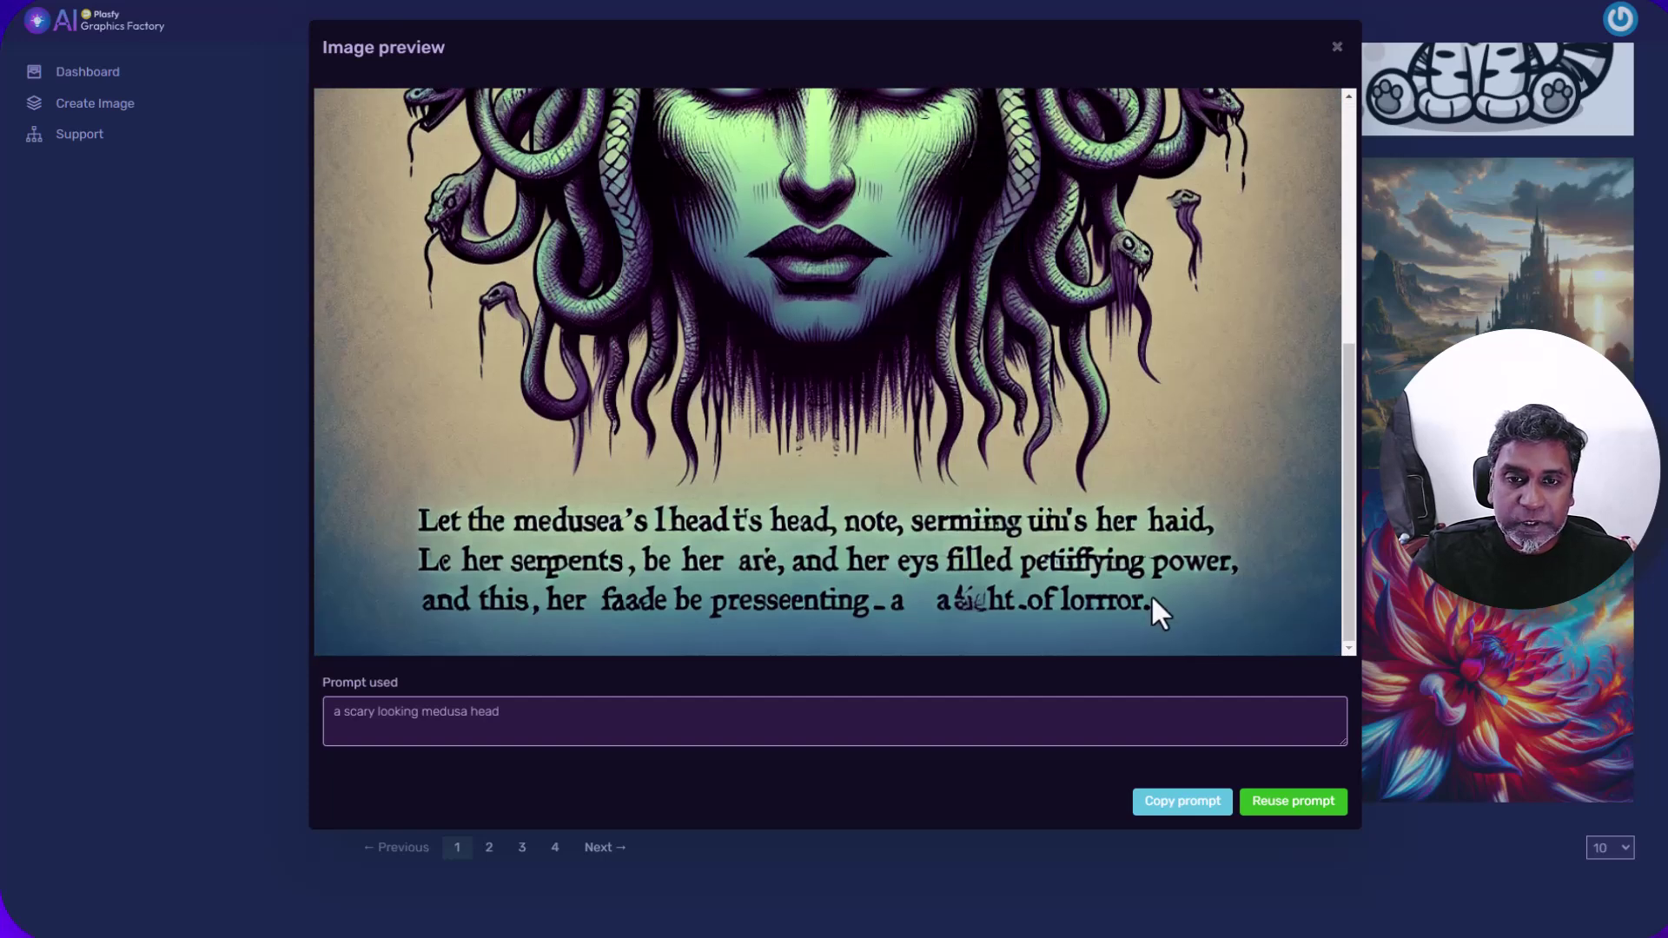
pyautogui.scroll(5, 1281, 92)
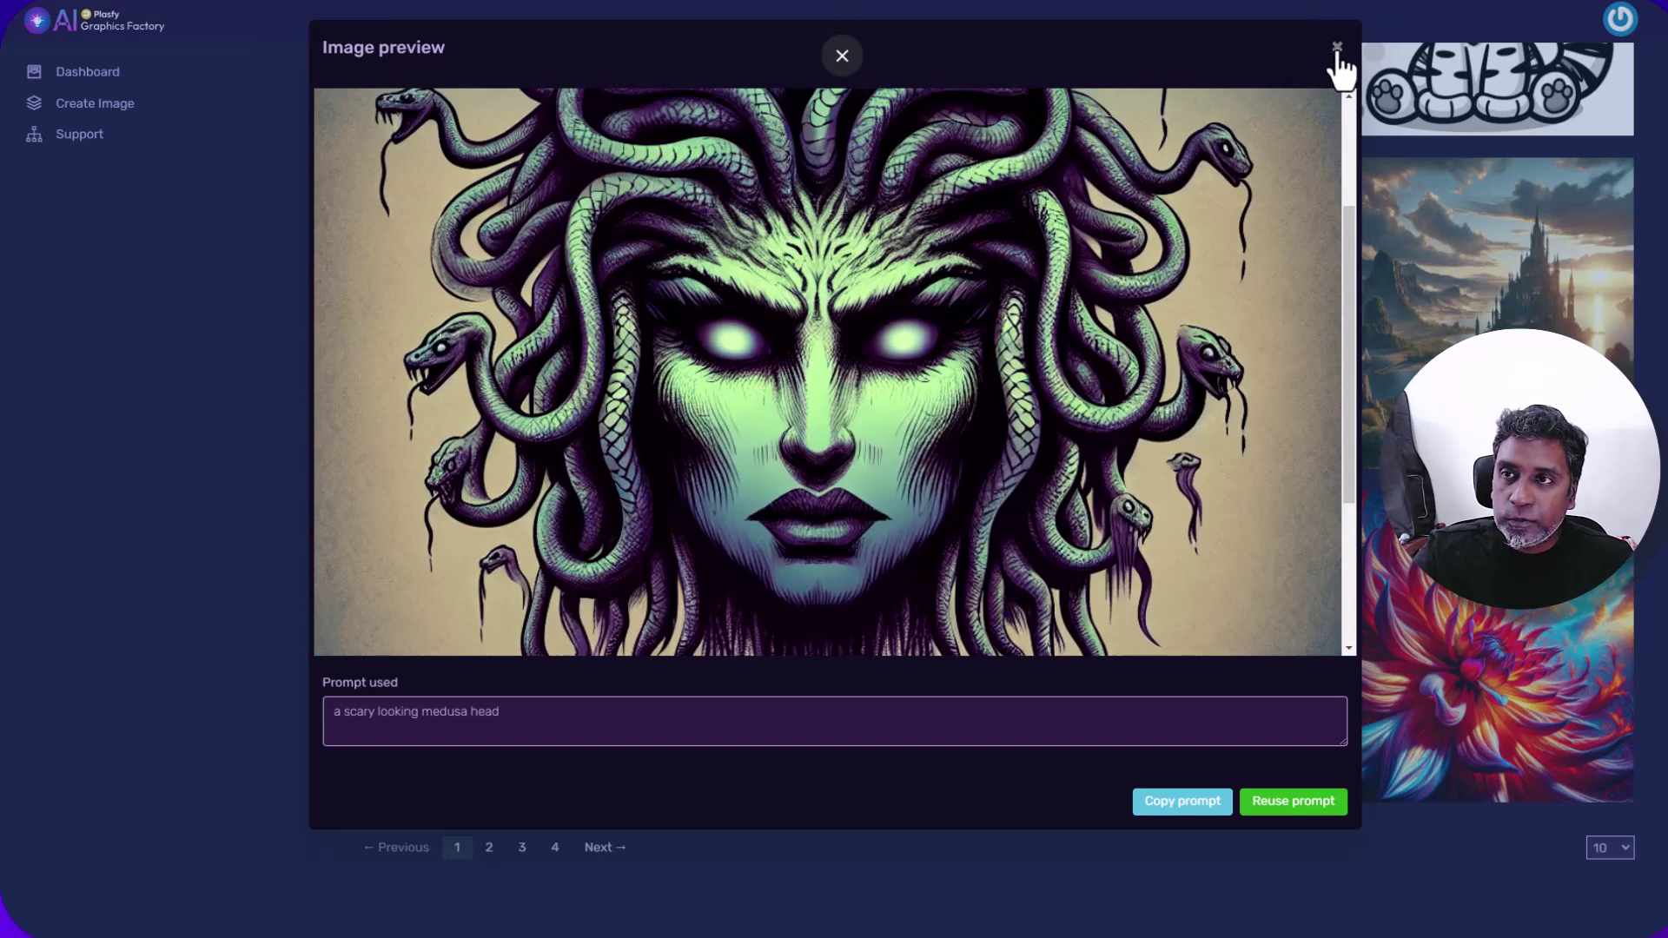
pyautogui.click(1336, 48)
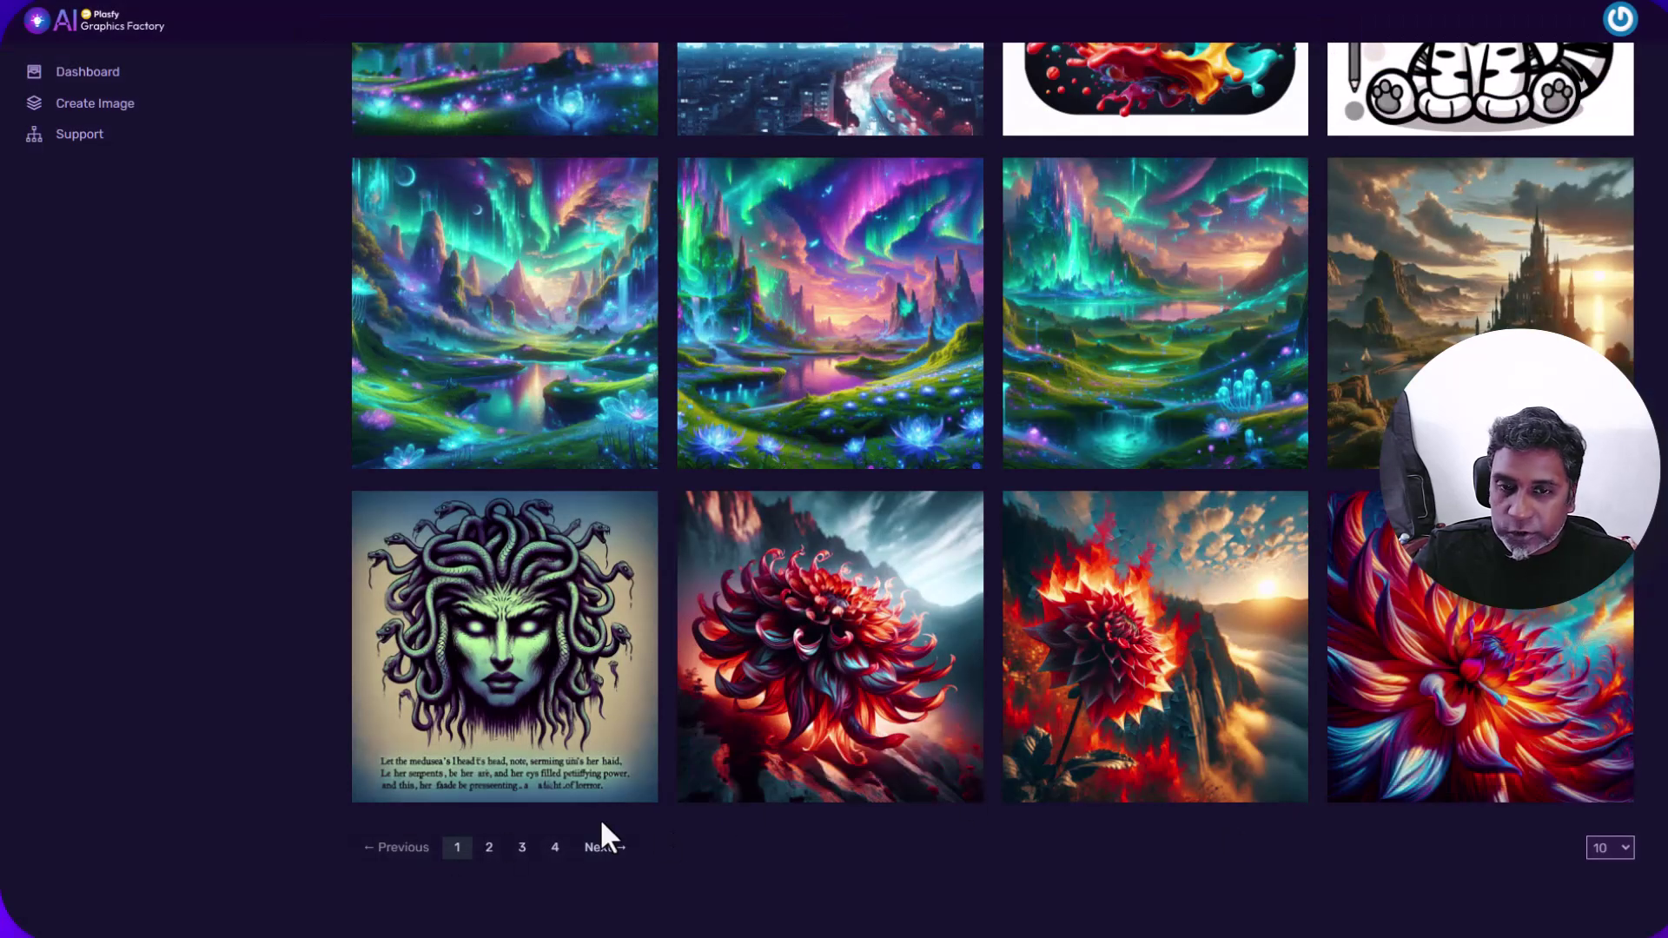
# - Show gallery page 2 and scroll through its flower, Steampunk Lion, Baby lion and Christmas images
pyautogui.click(489, 847)
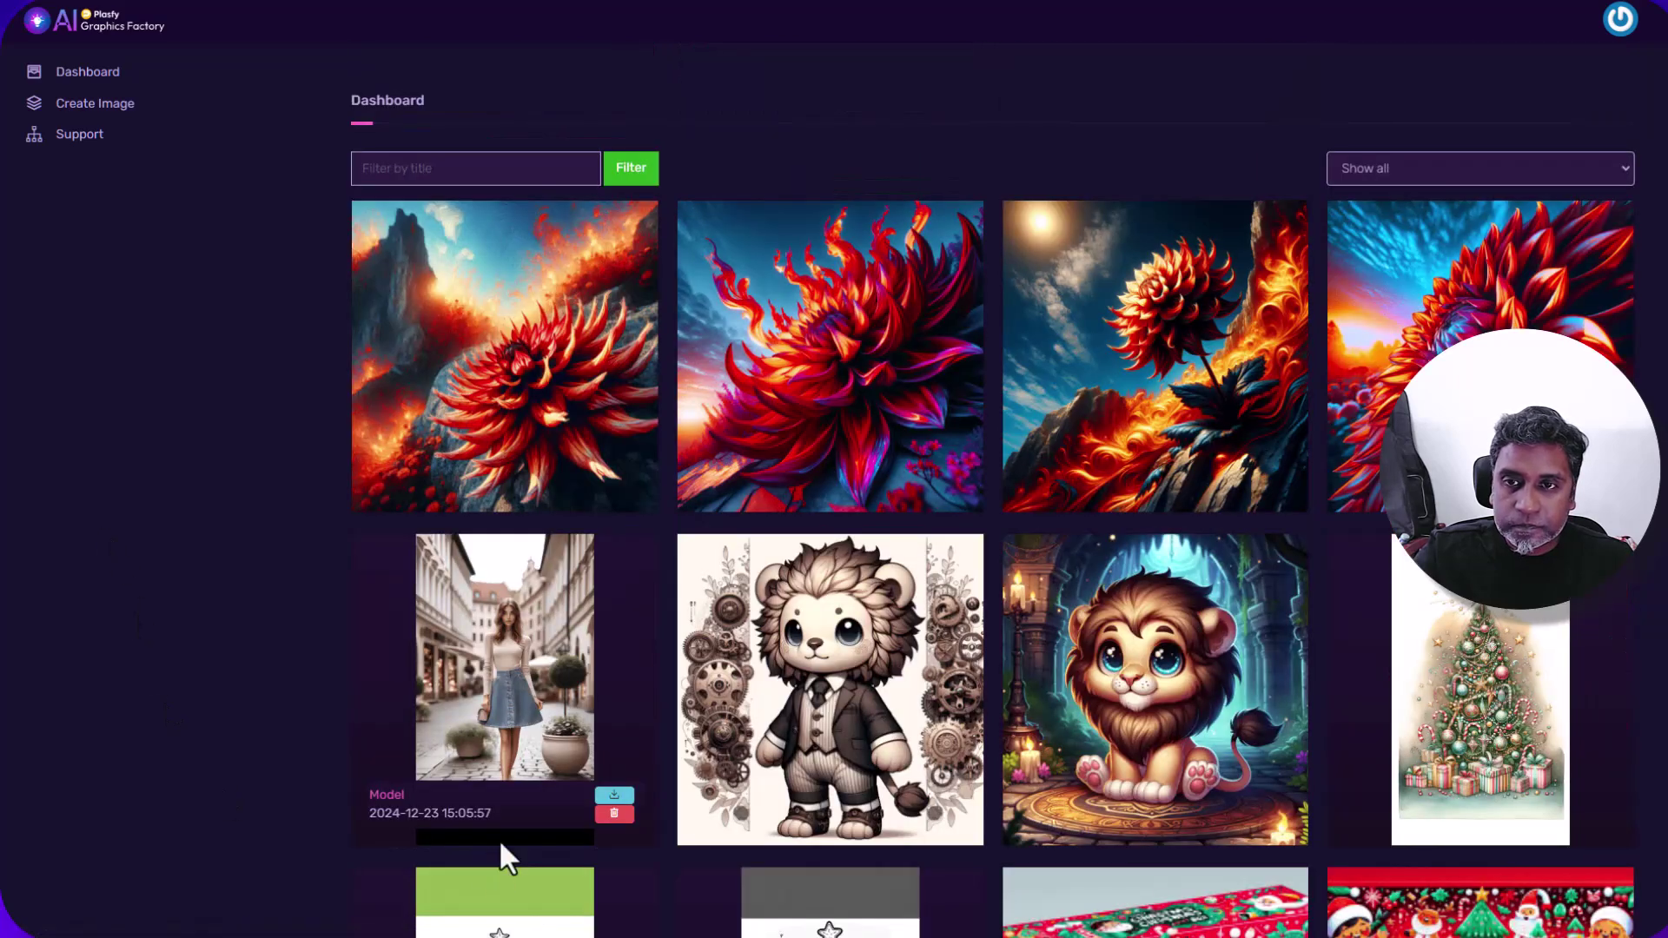
pyautogui.scroll(-4, 1237, 482)
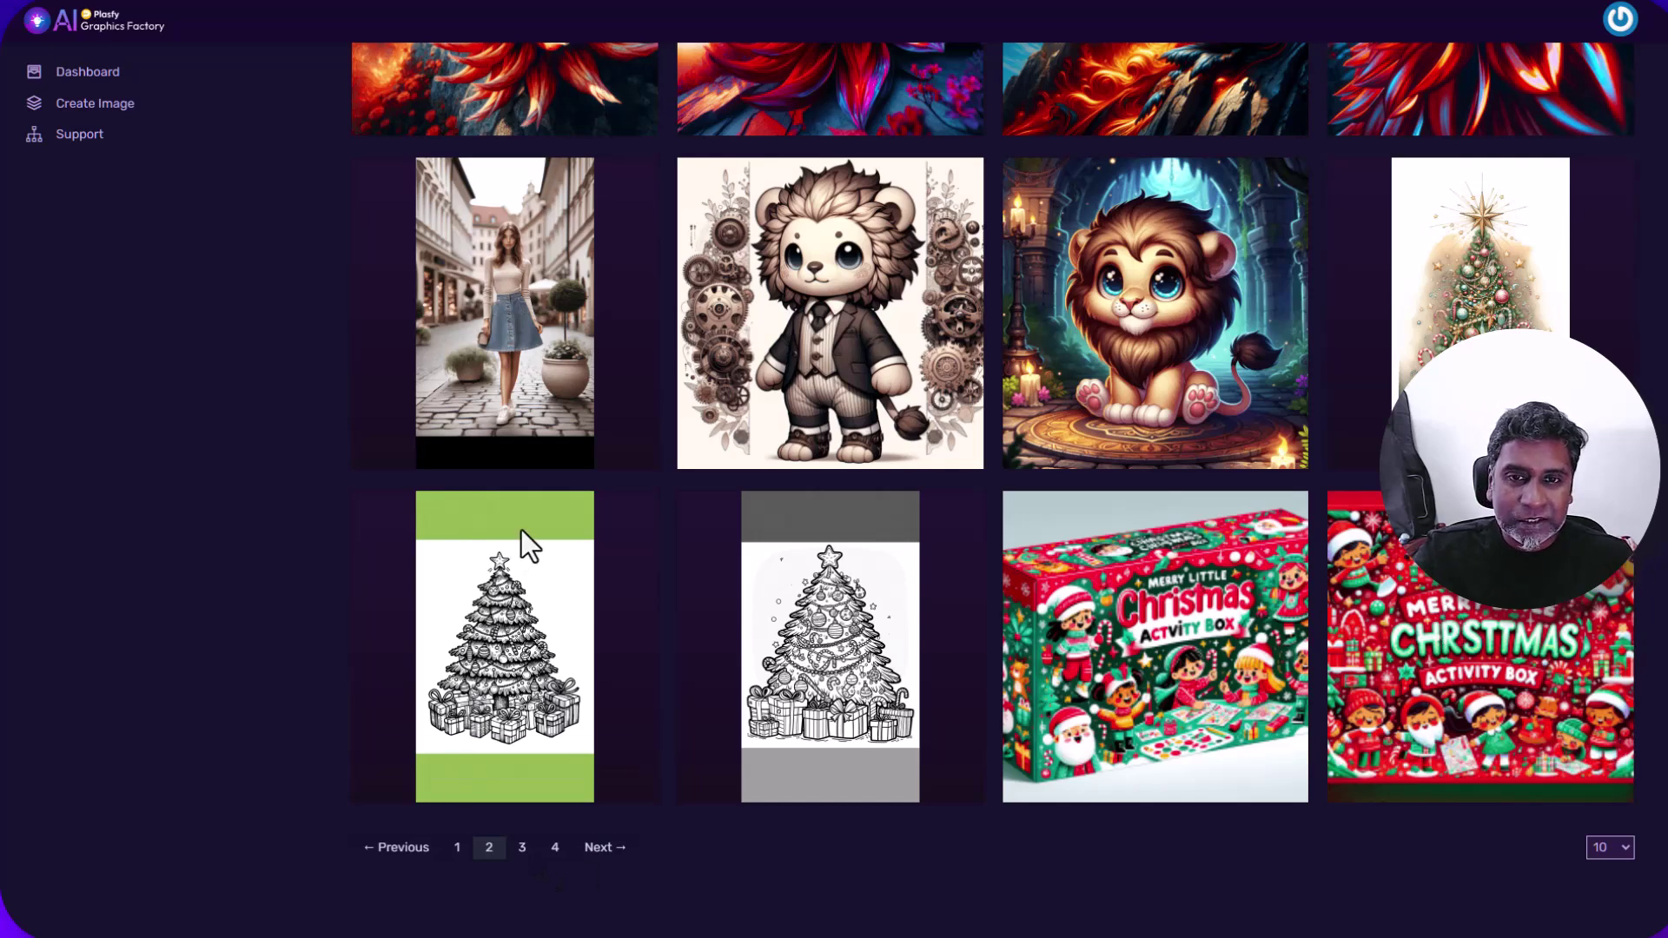
pyautogui.scroll(1, 930, 654)
pyautogui.scroll(1, 930, 651)
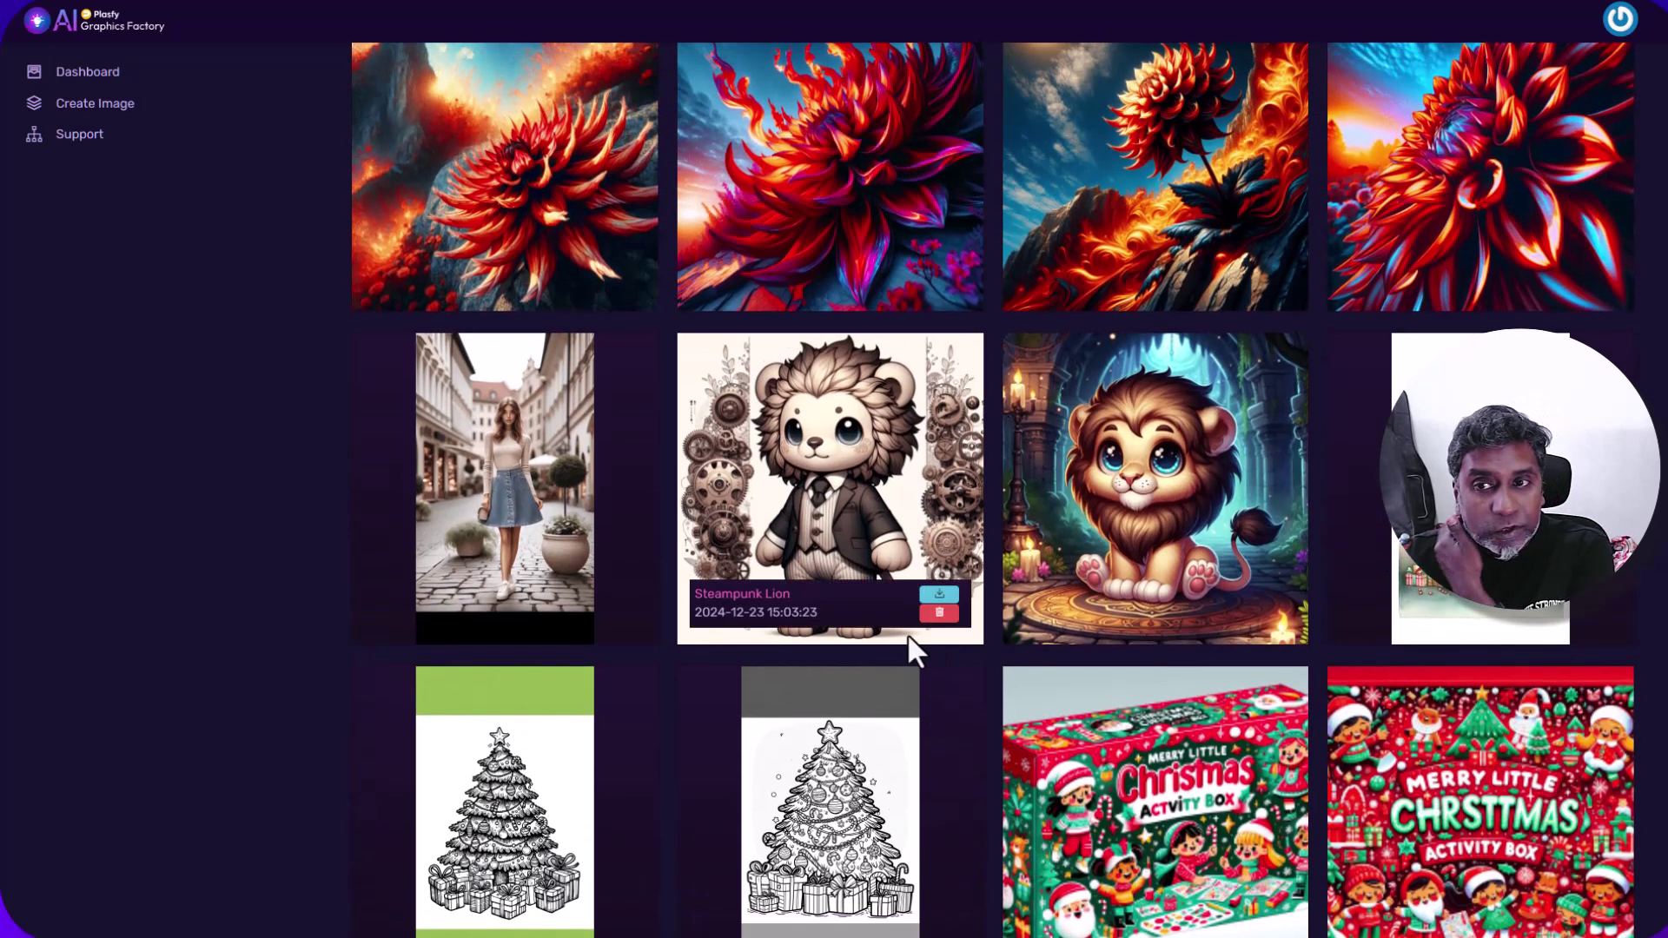
pyautogui.scroll(2, 1067, 551)
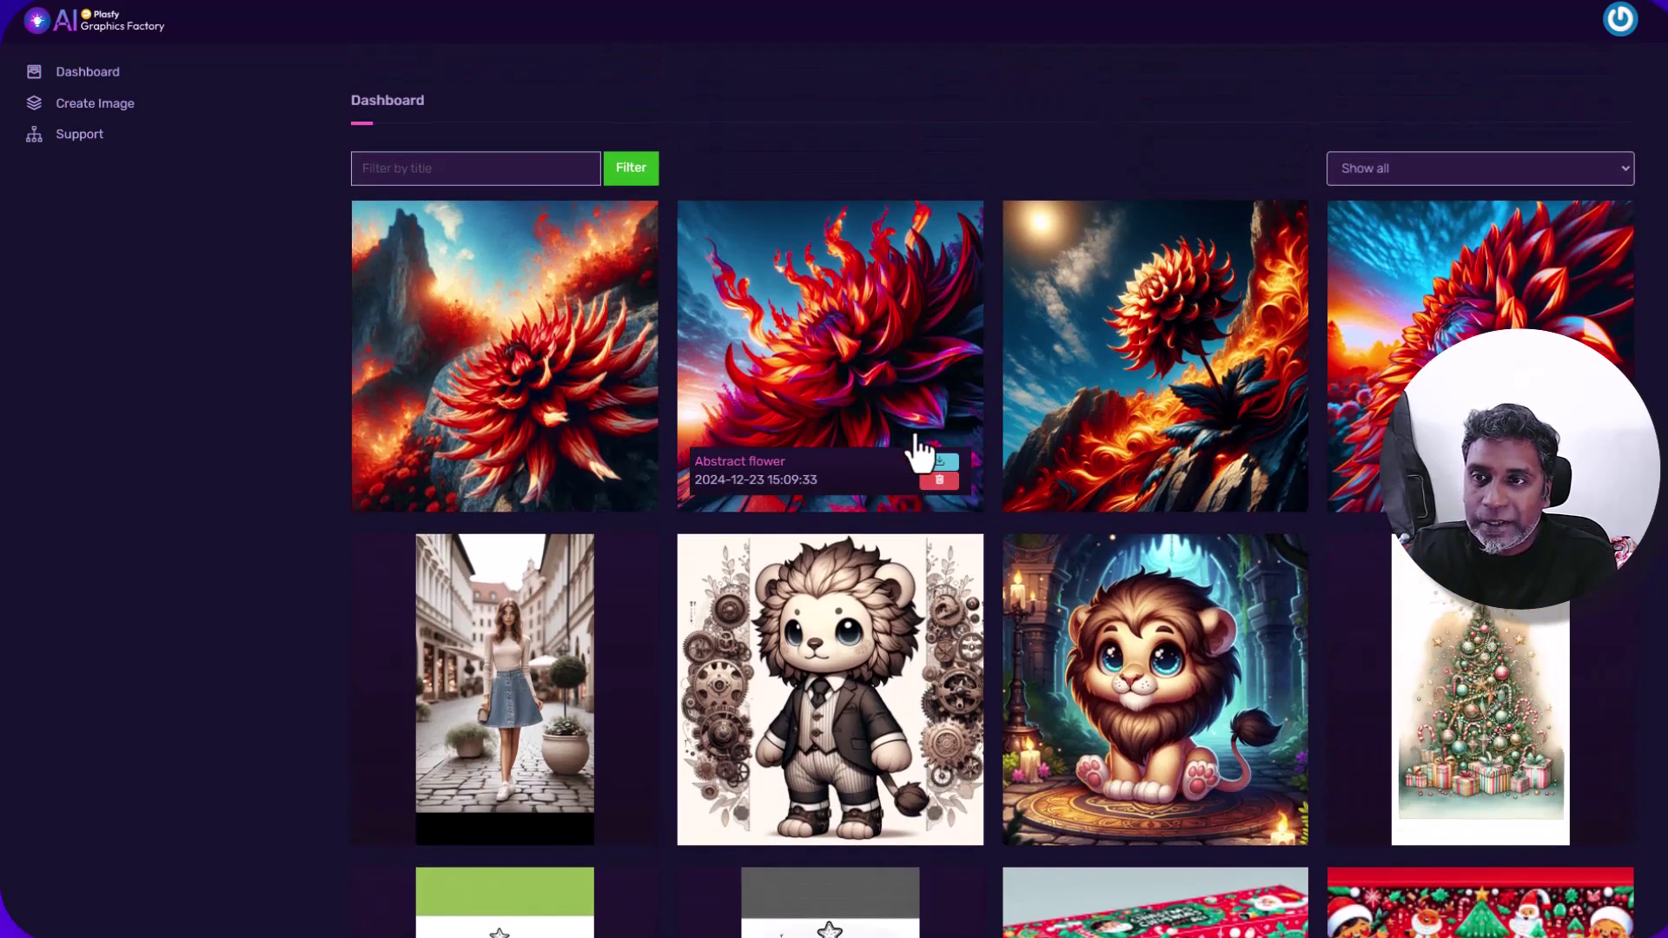
pyautogui.scroll(-4, 916, 451)
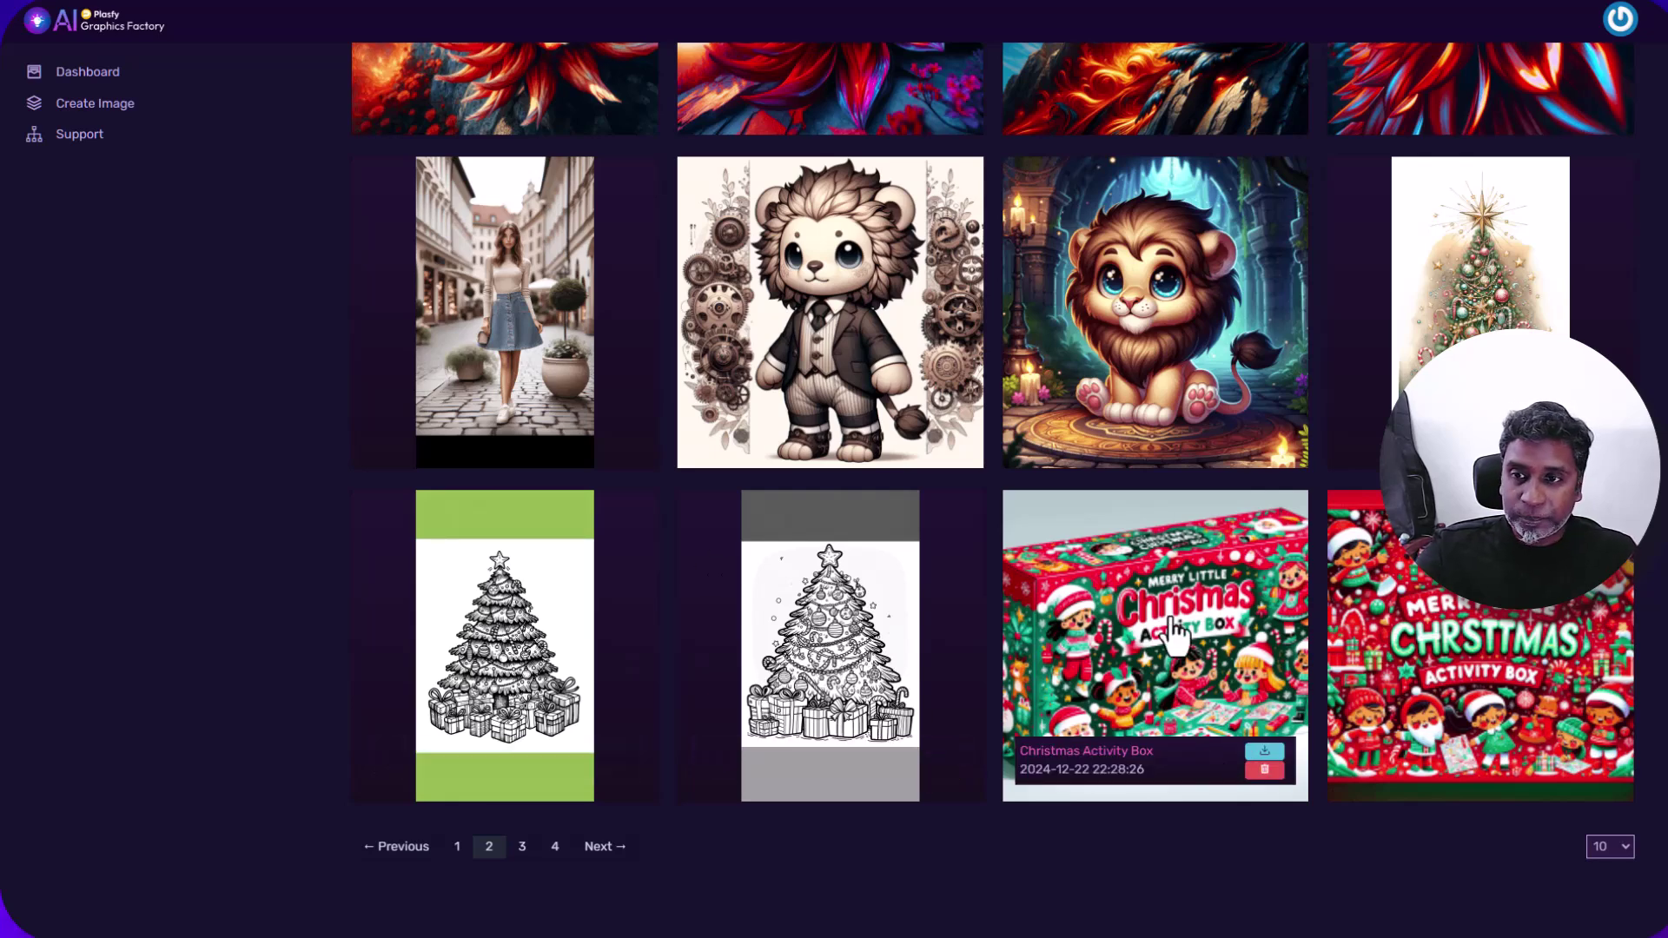
pyautogui.click(1152, 660)
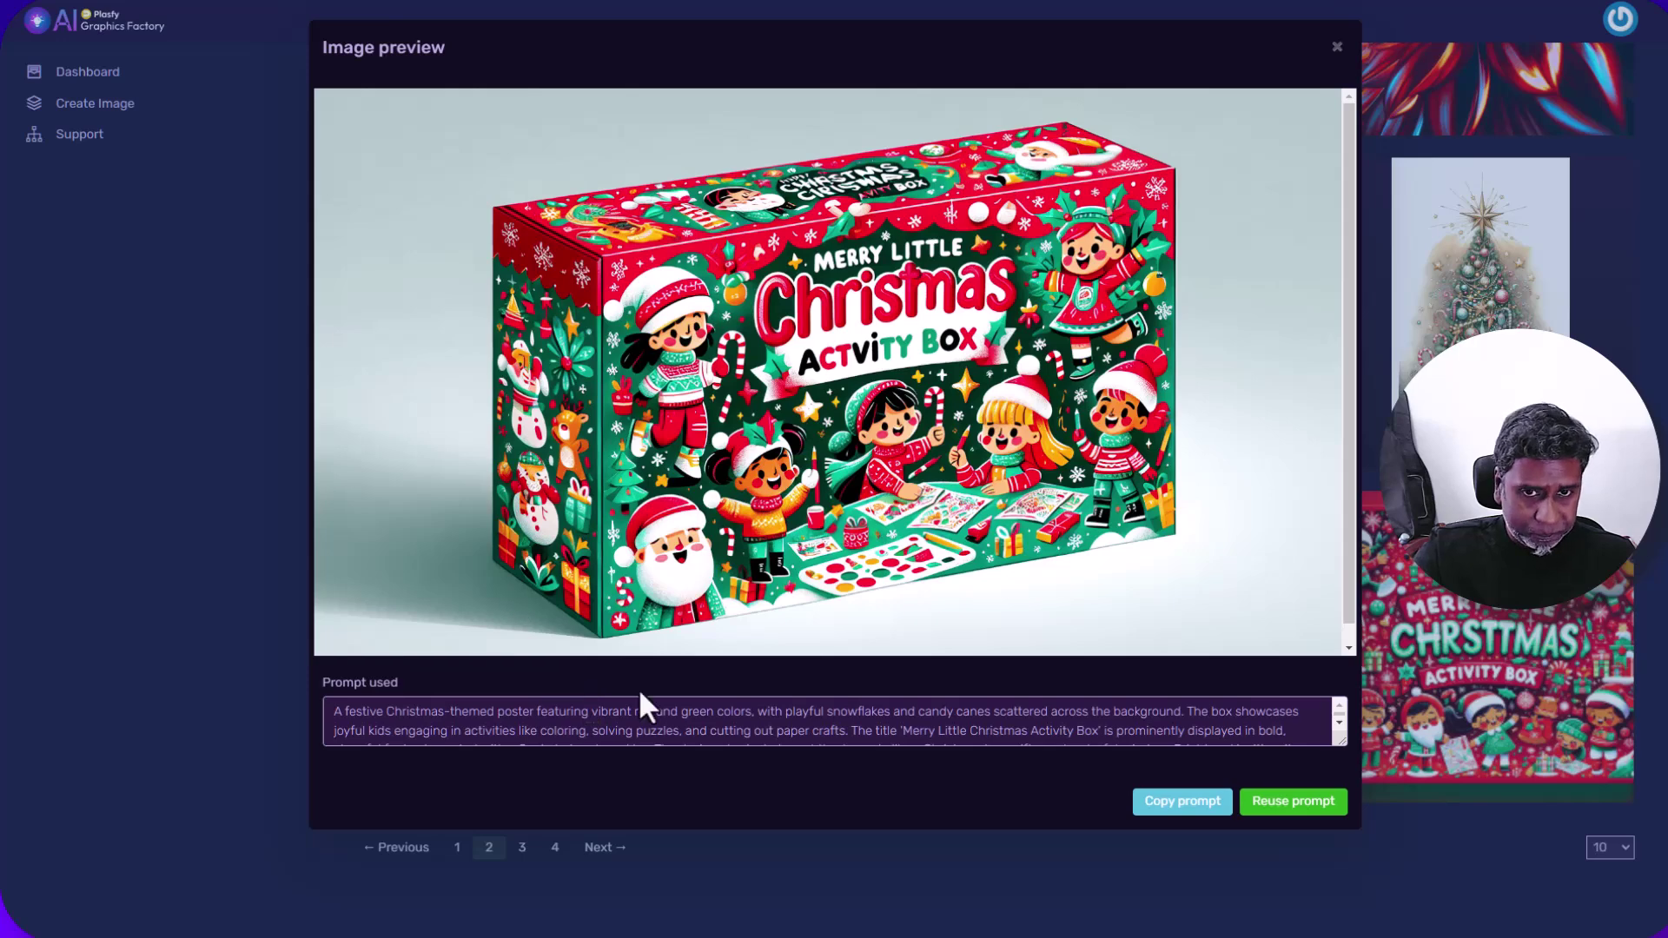
pyautogui.moveTo(1342, 741); pyautogui.dragTo(1352, 794)
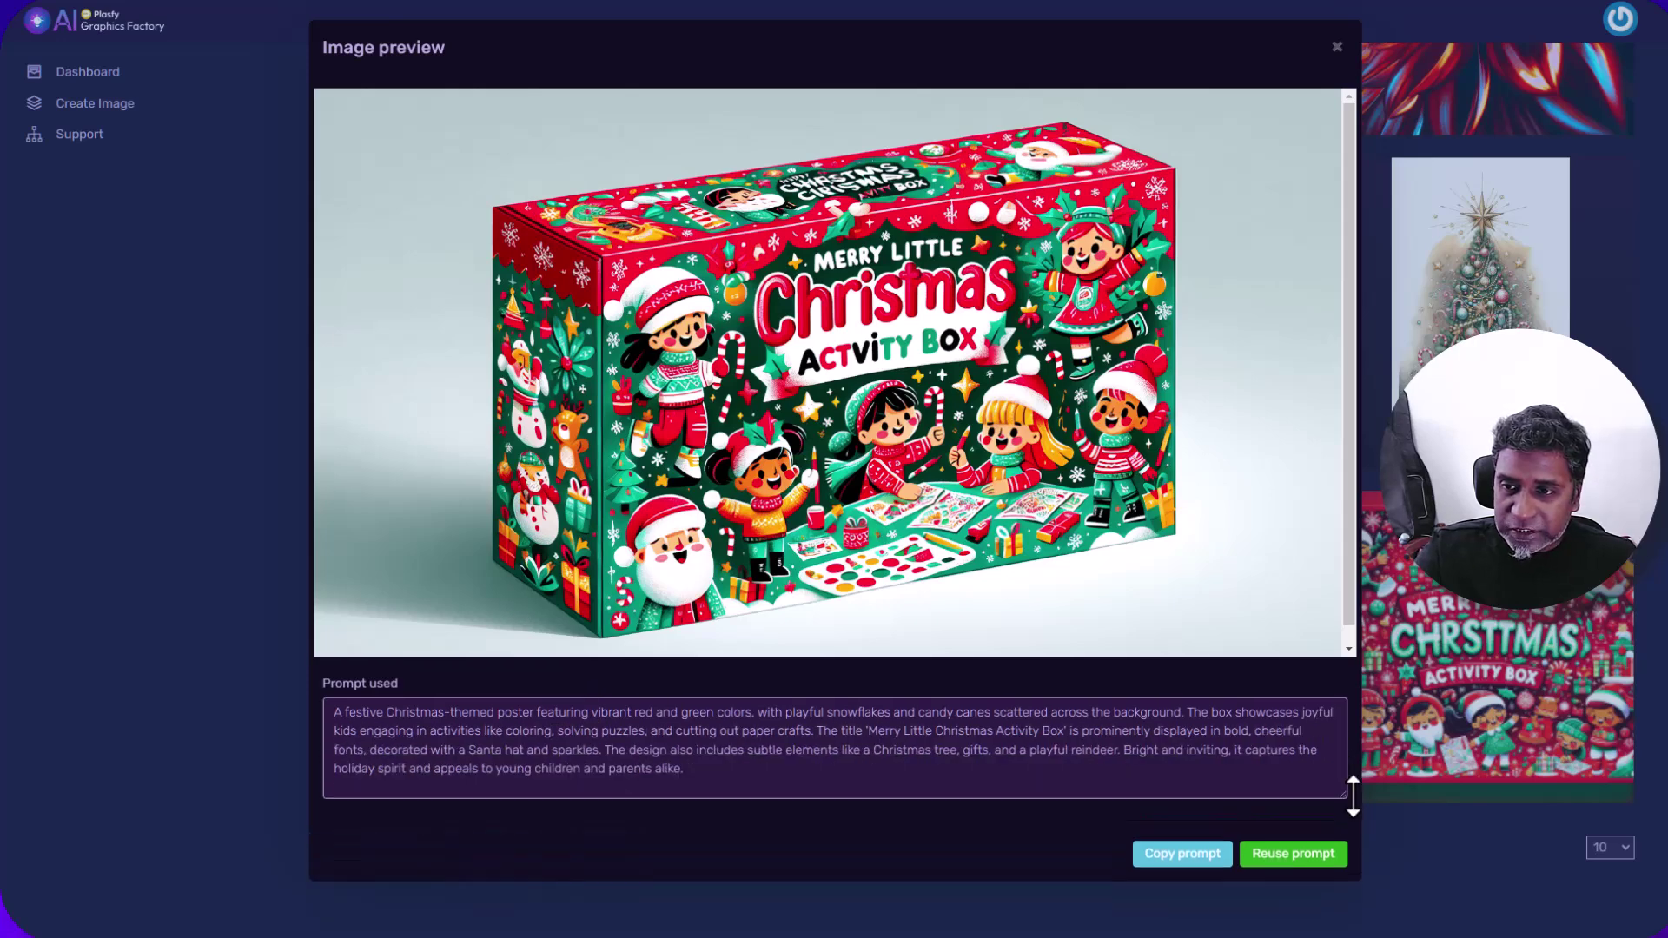
pyautogui.moveTo(719, 771); pyautogui.dragTo(287, 720)
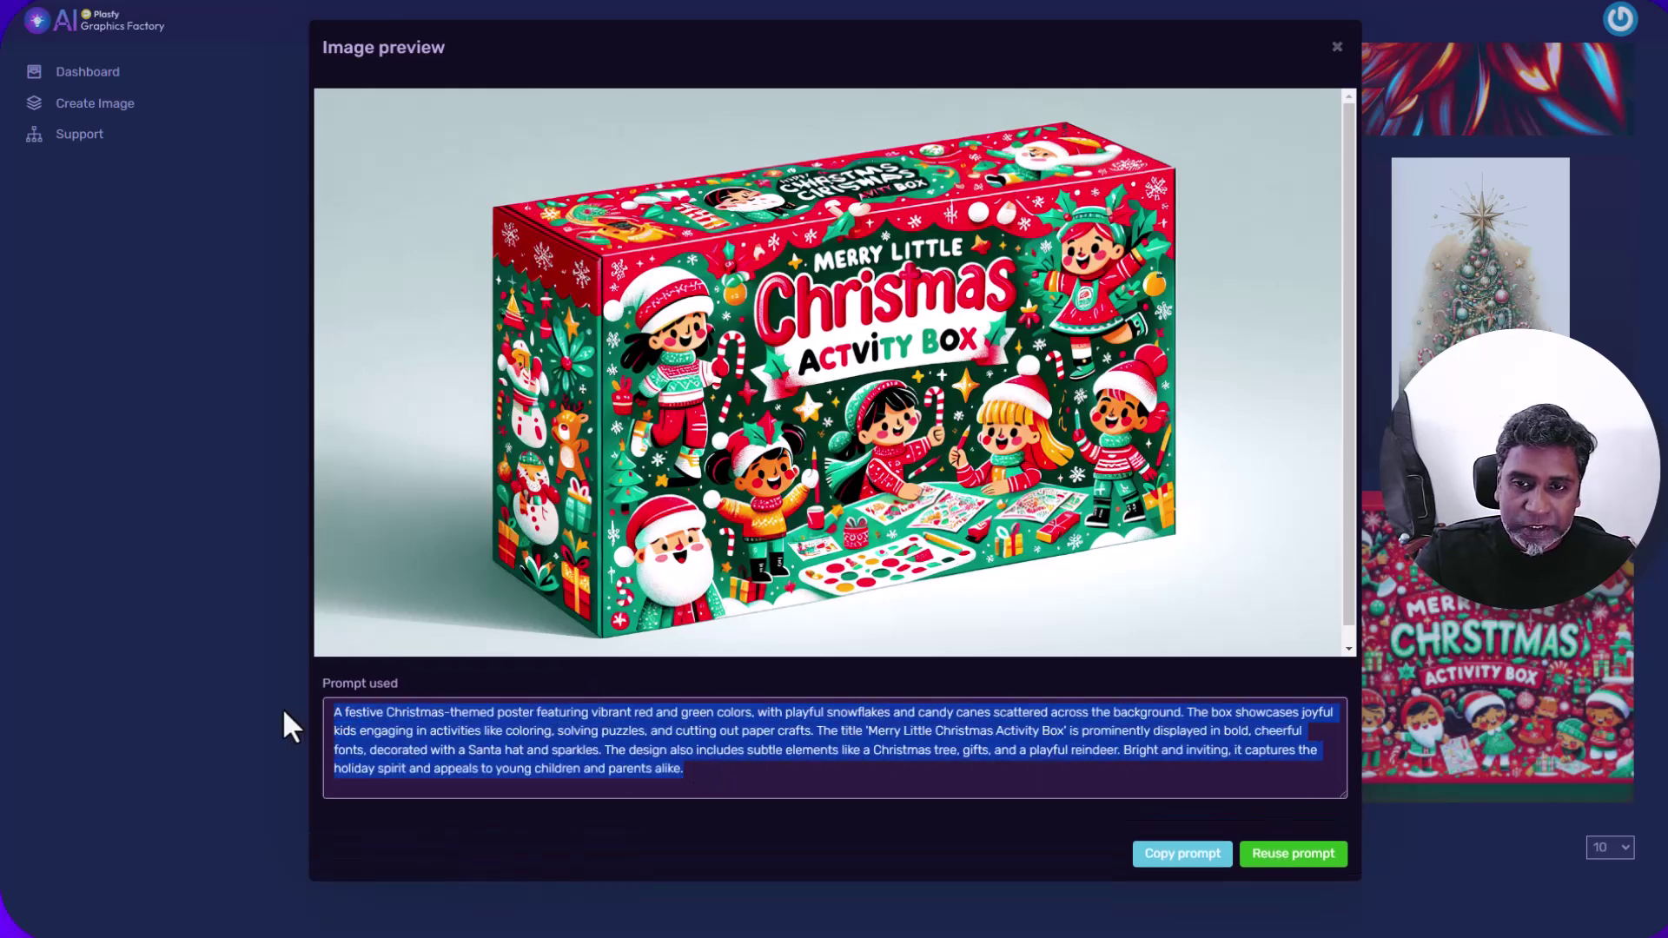
pyautogui.click(704, 769)
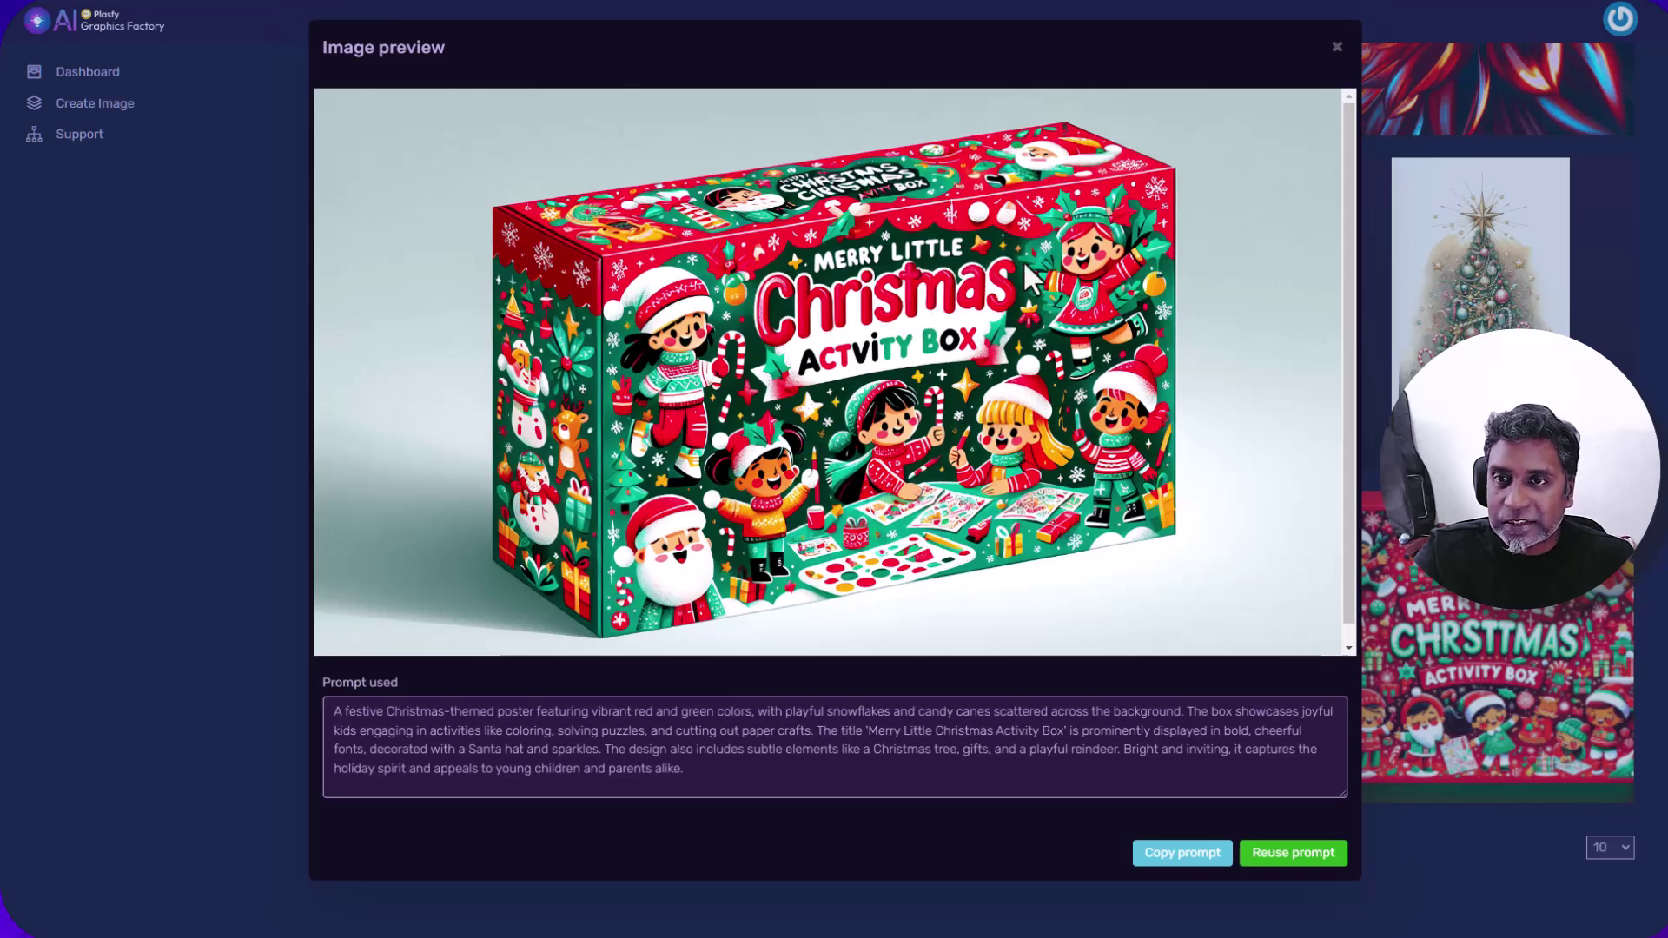
pyautogui.click(1336, 52)
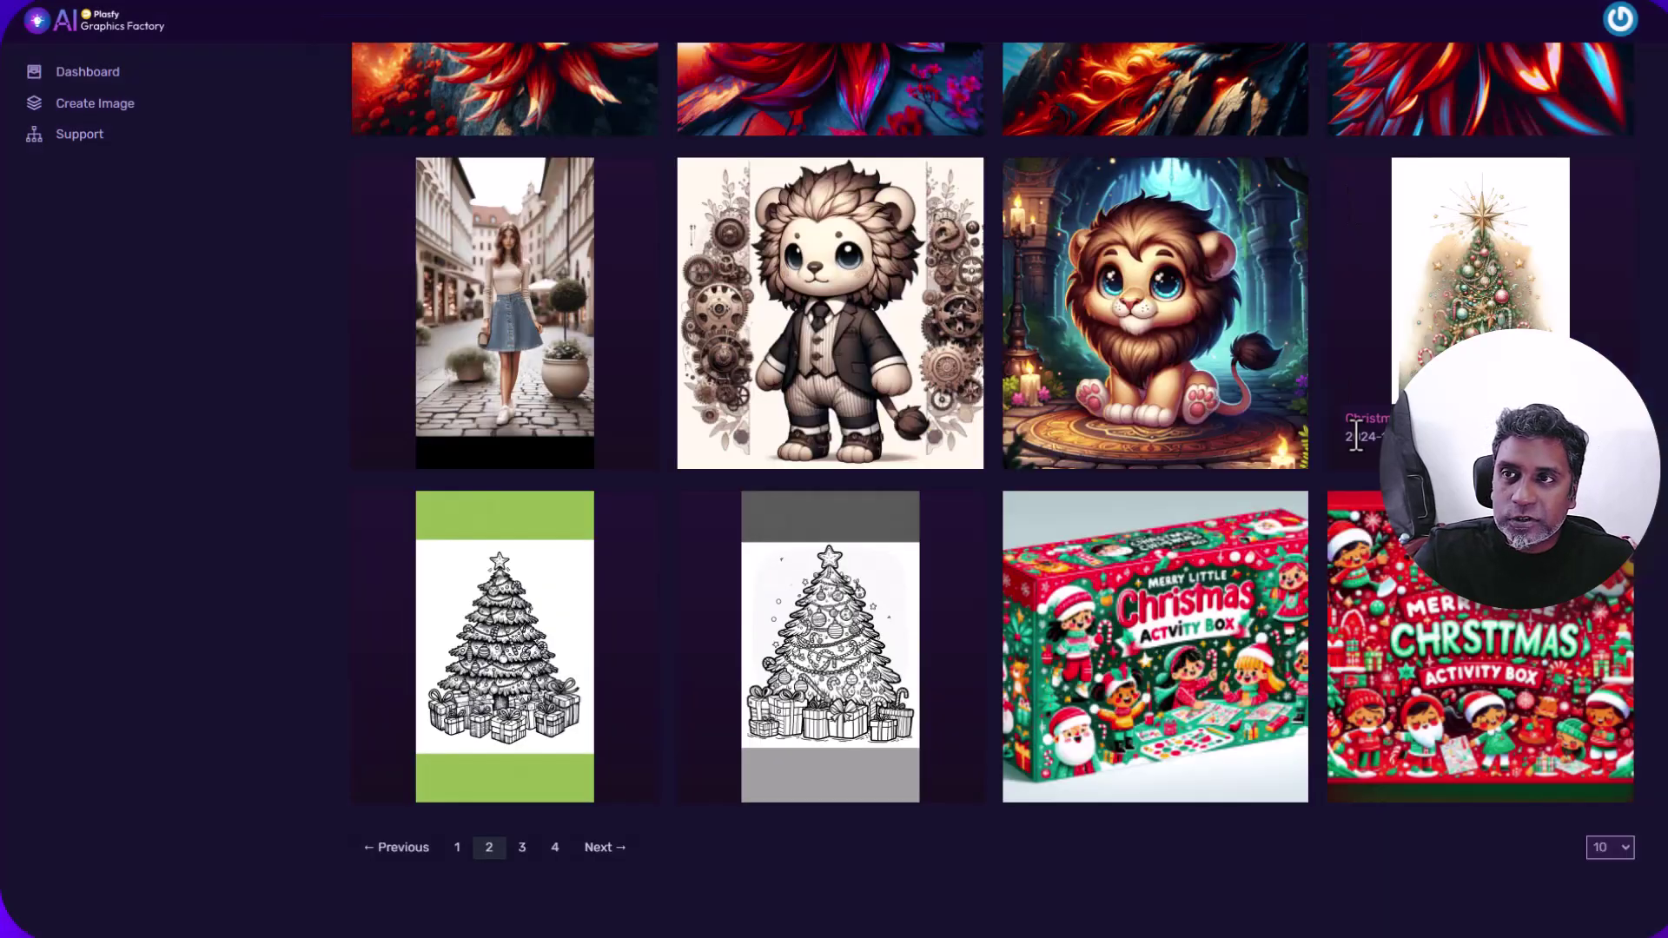
pyautogui.moveTo(1426, 650)
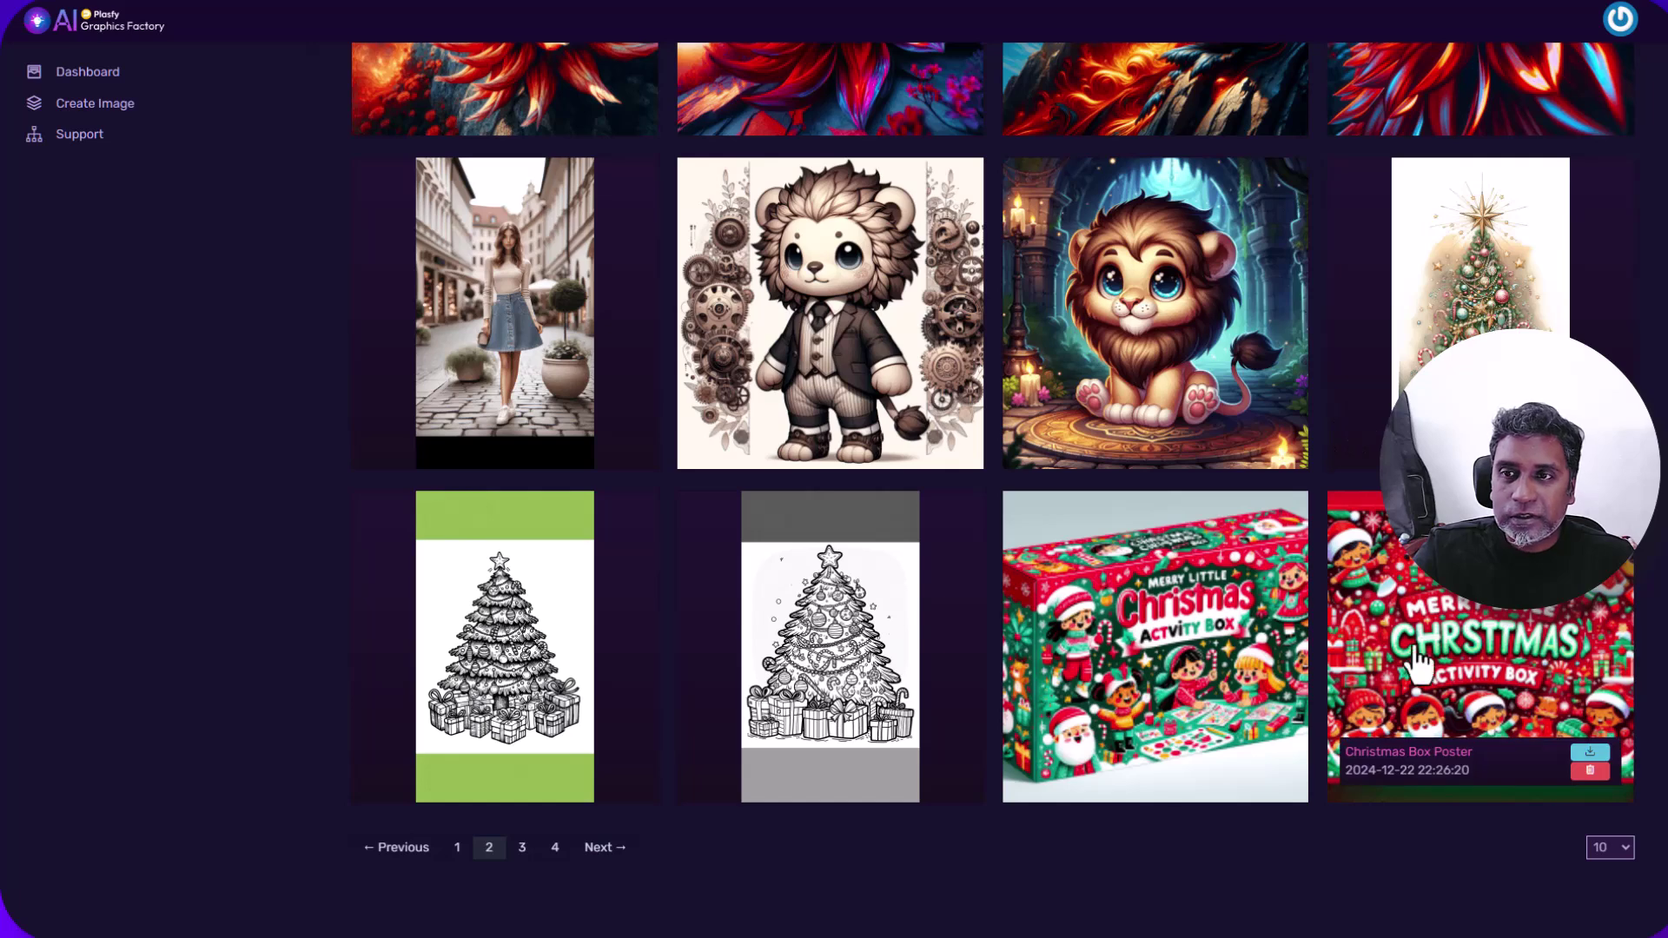
pyautogui.click(1470, 653)
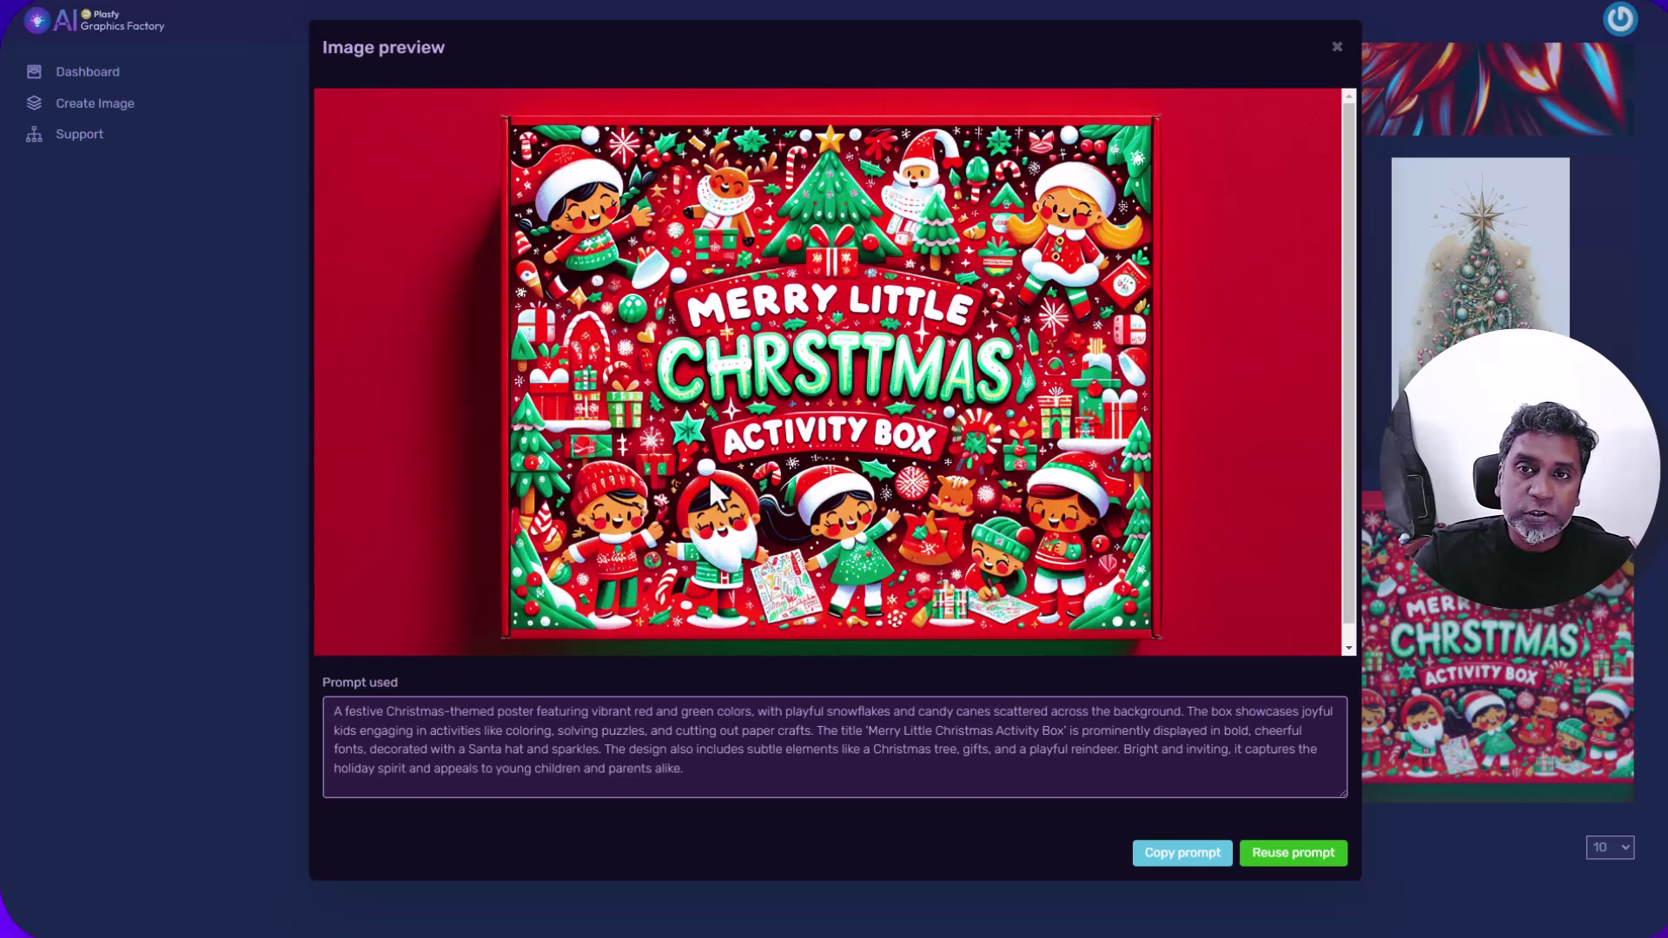
pyautogui.click(1336, 47)
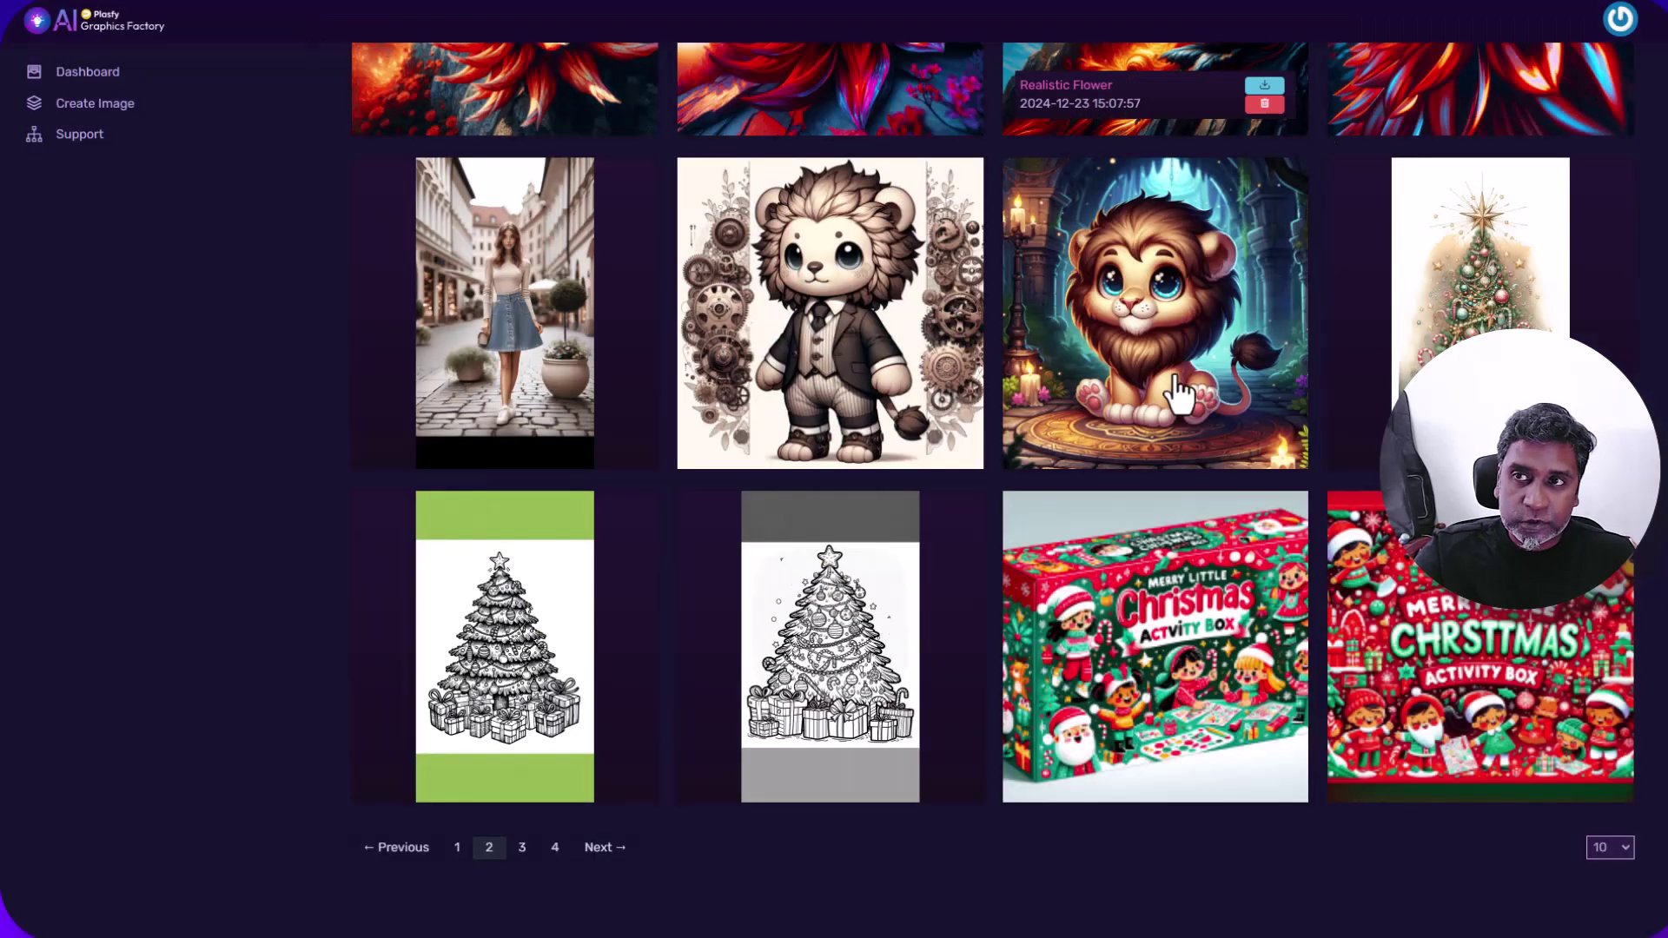
# - Page through gallery page 3 on to page 4, with the Sundae and Christmas poster
pyautogui.click(521, 848)
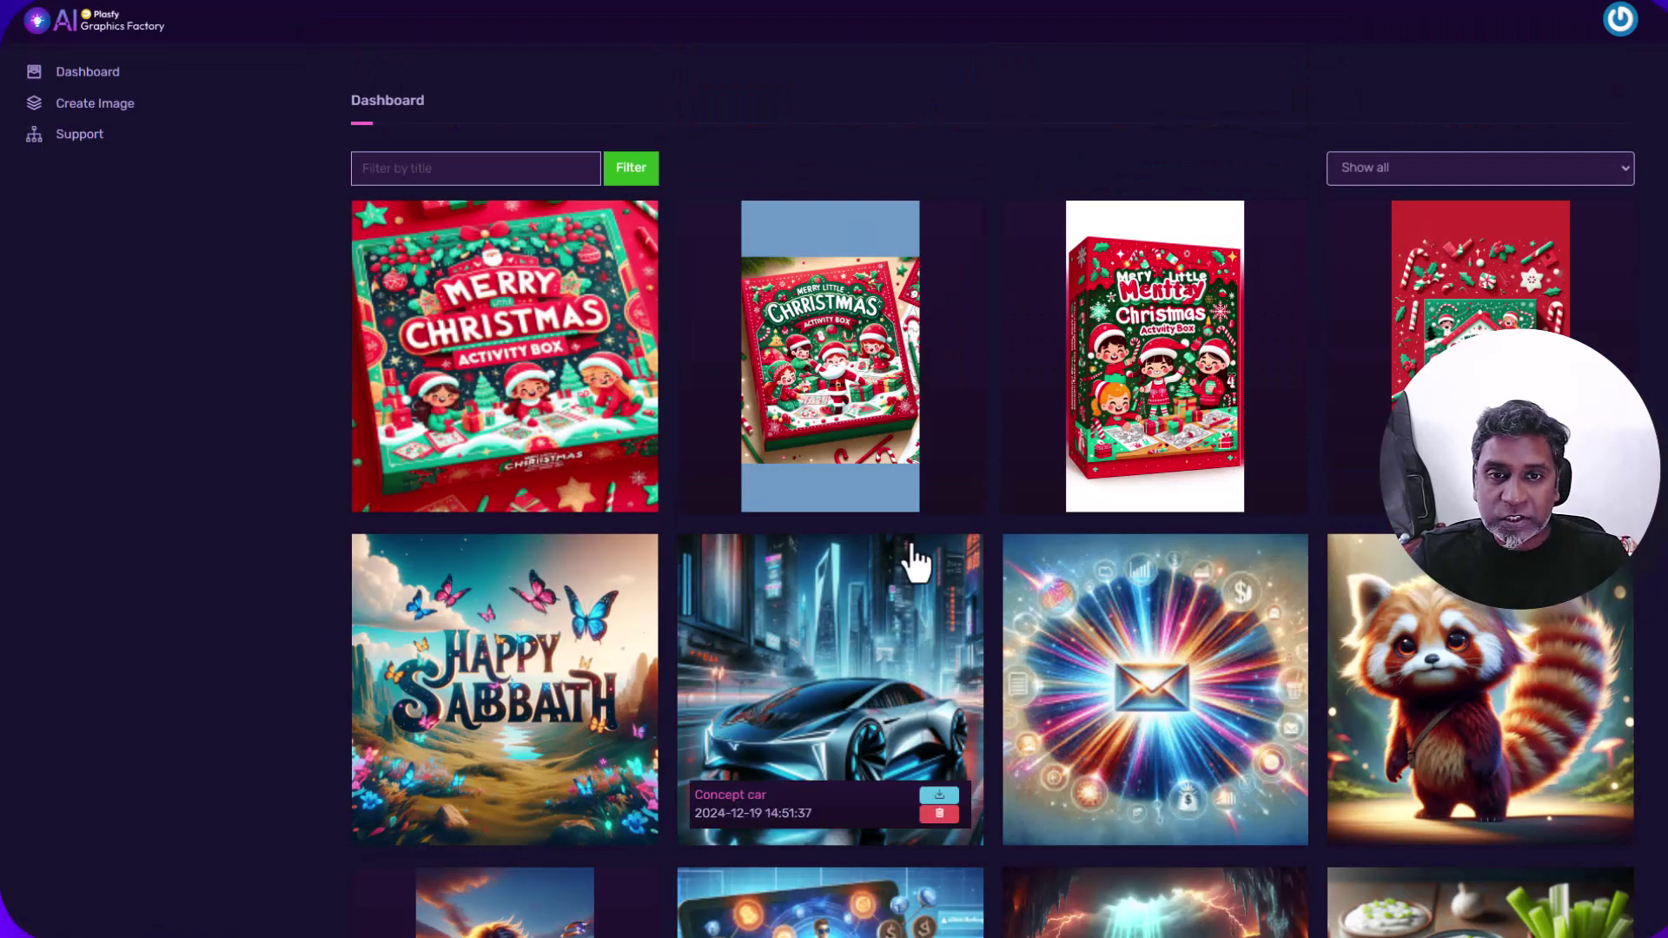
pyautogui.scroll(-4, 1023, 531)
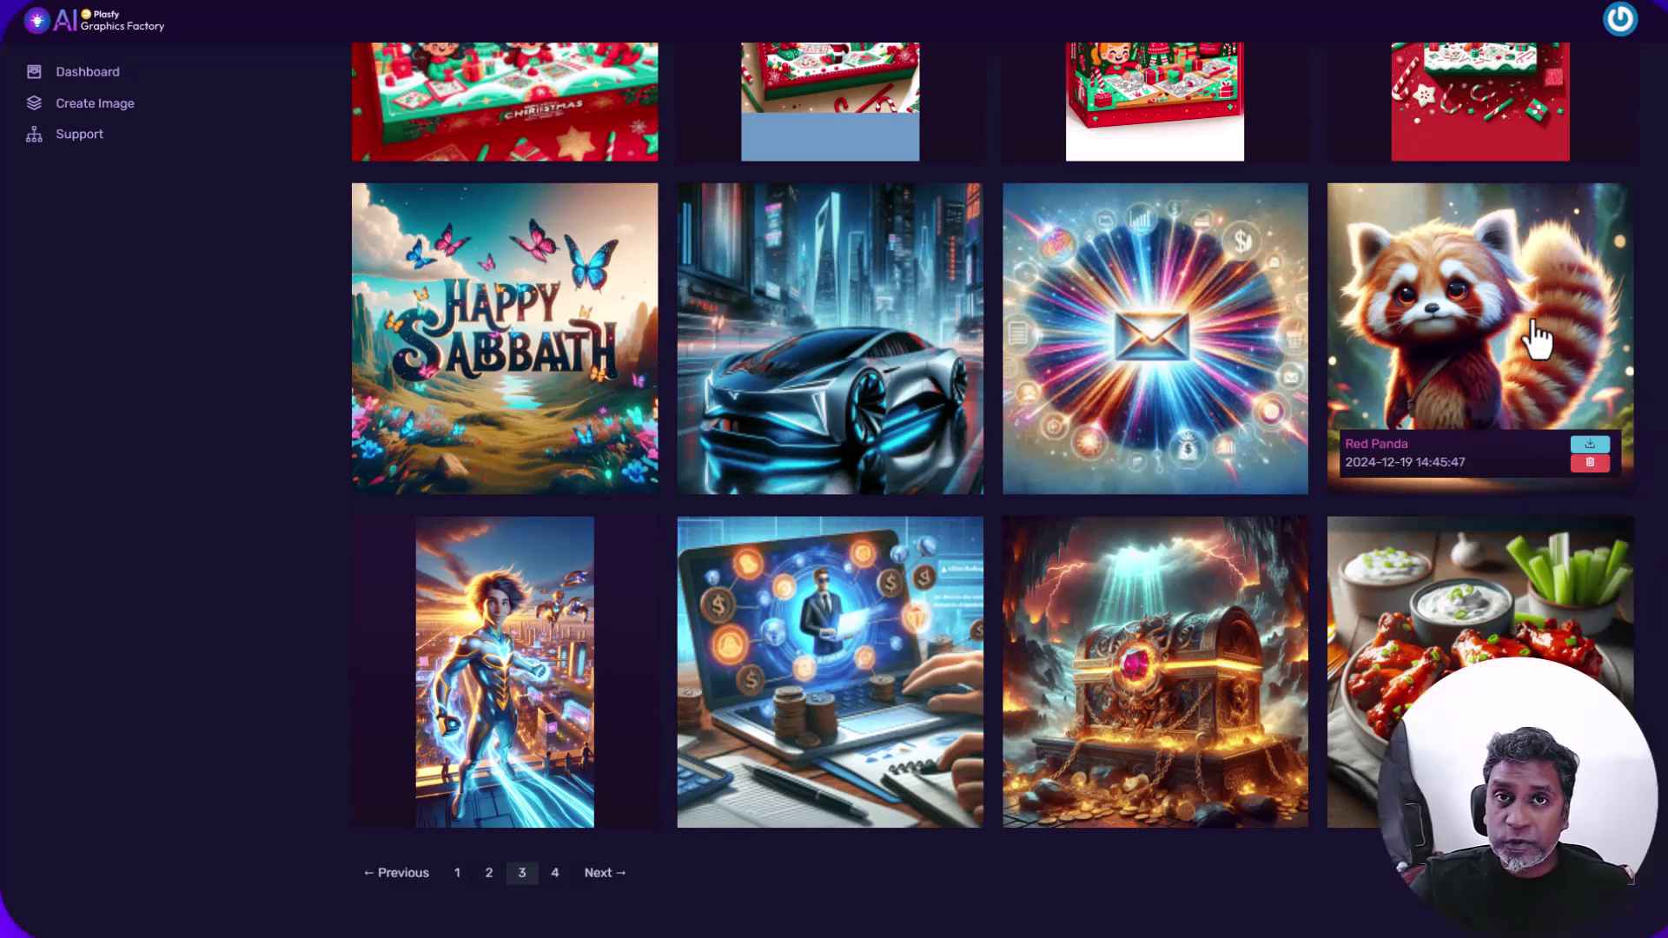
pyautogui.scroll(-1, 1525, 334)
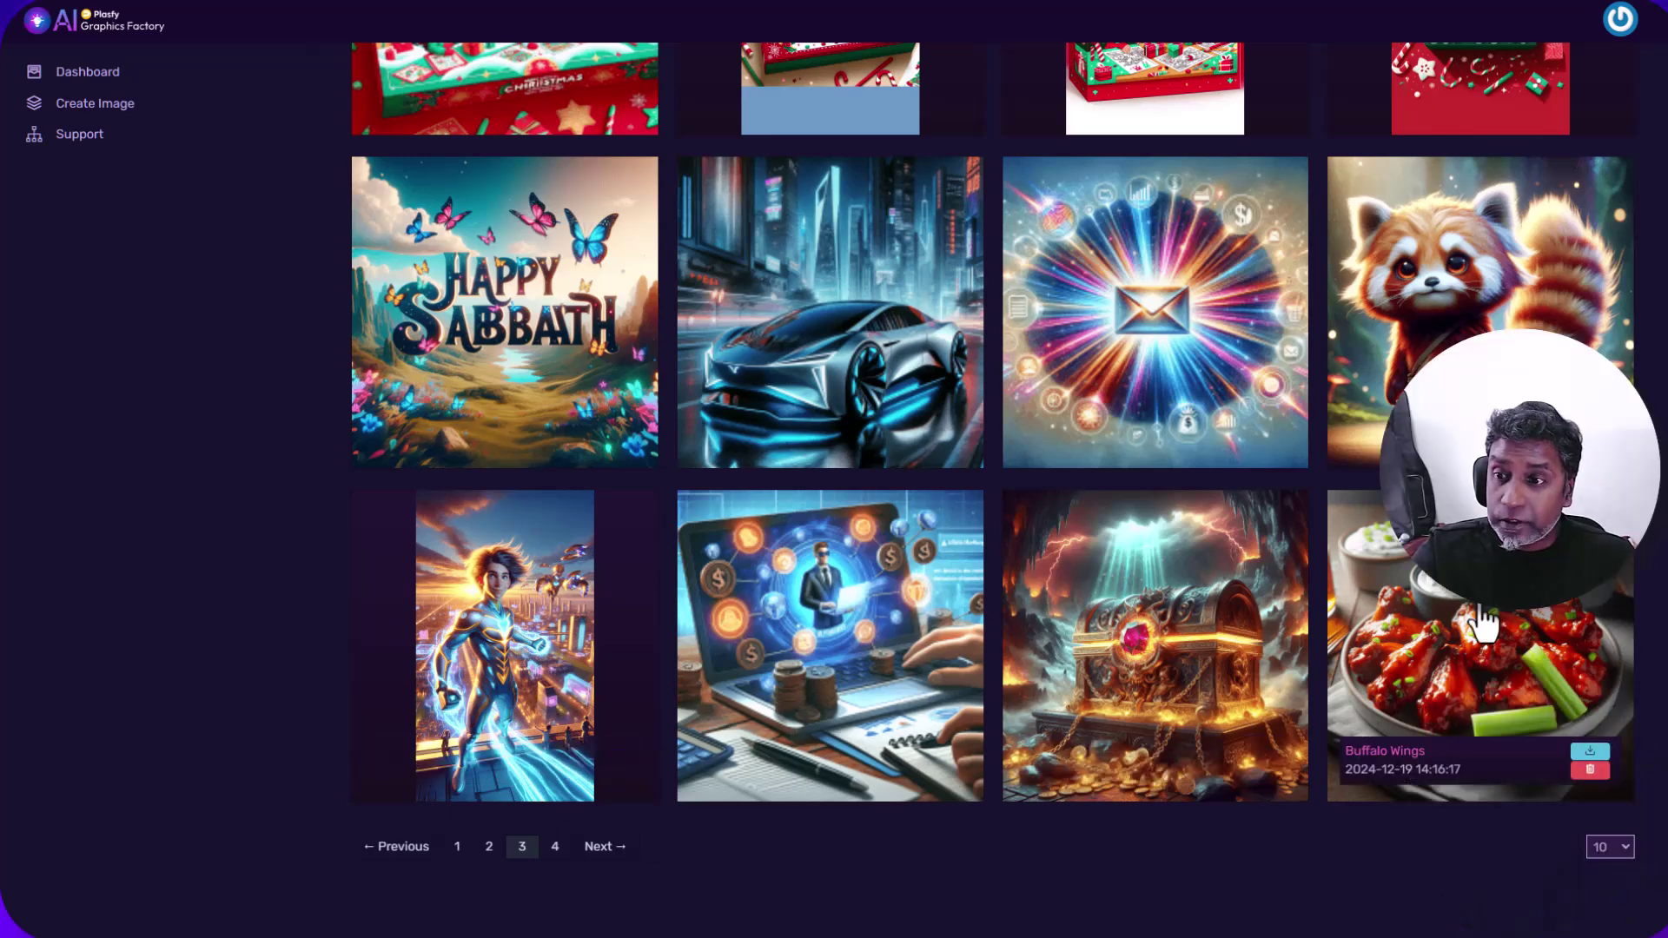
pyautogui.click(555, 847)
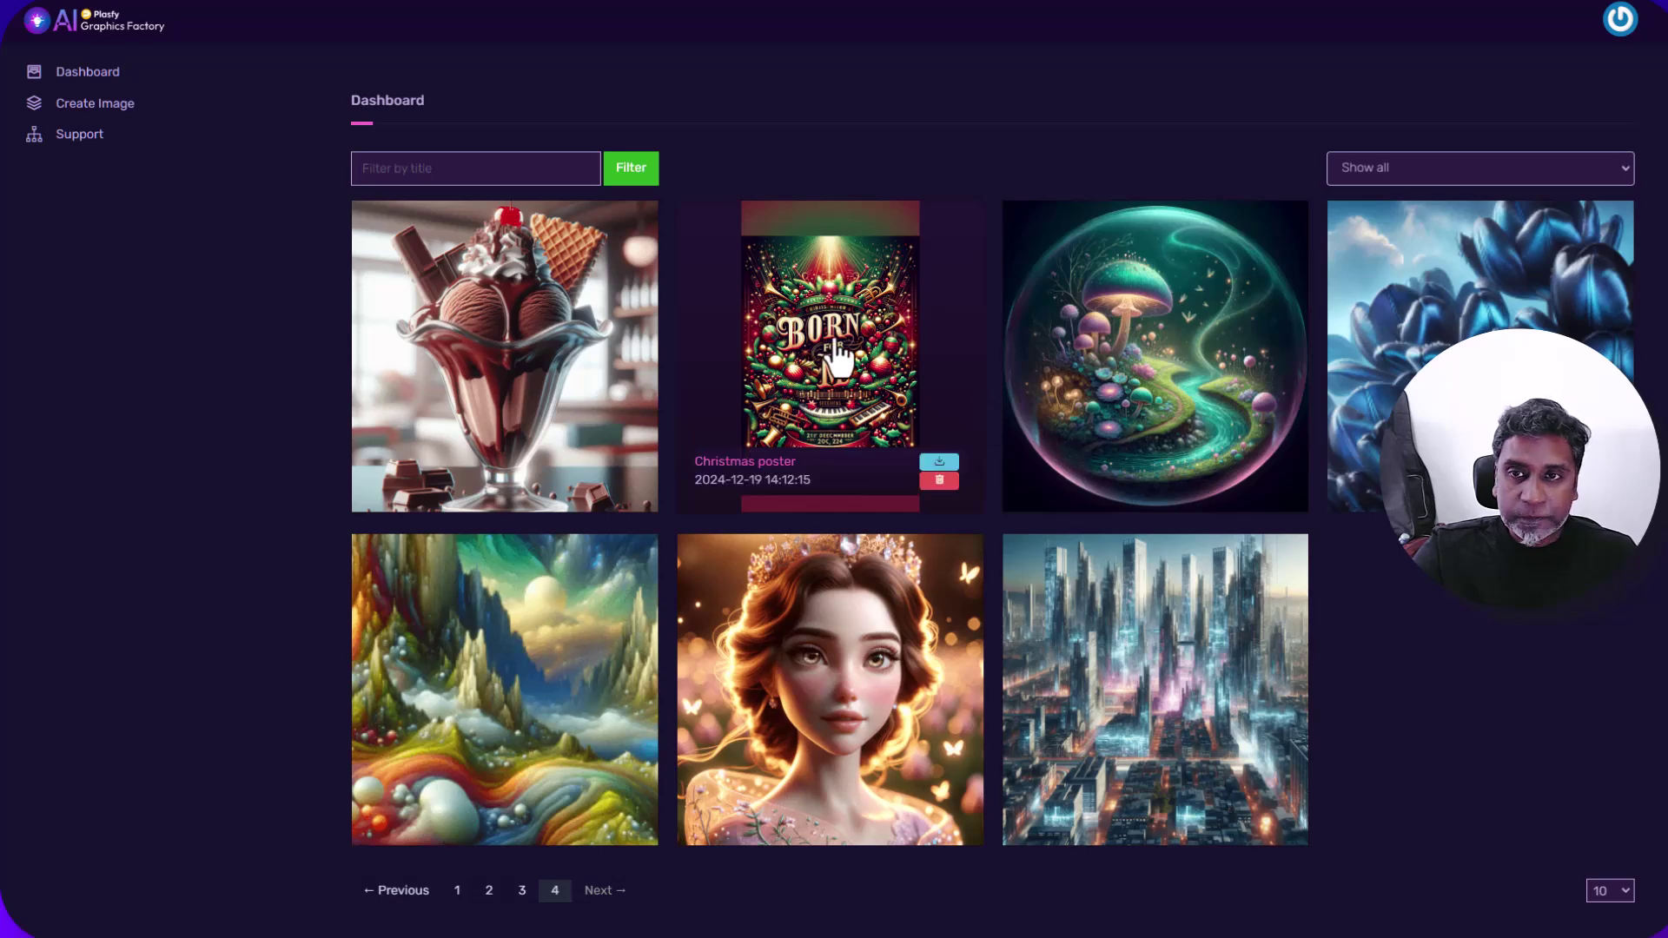
pyautogui.click(832, 401)
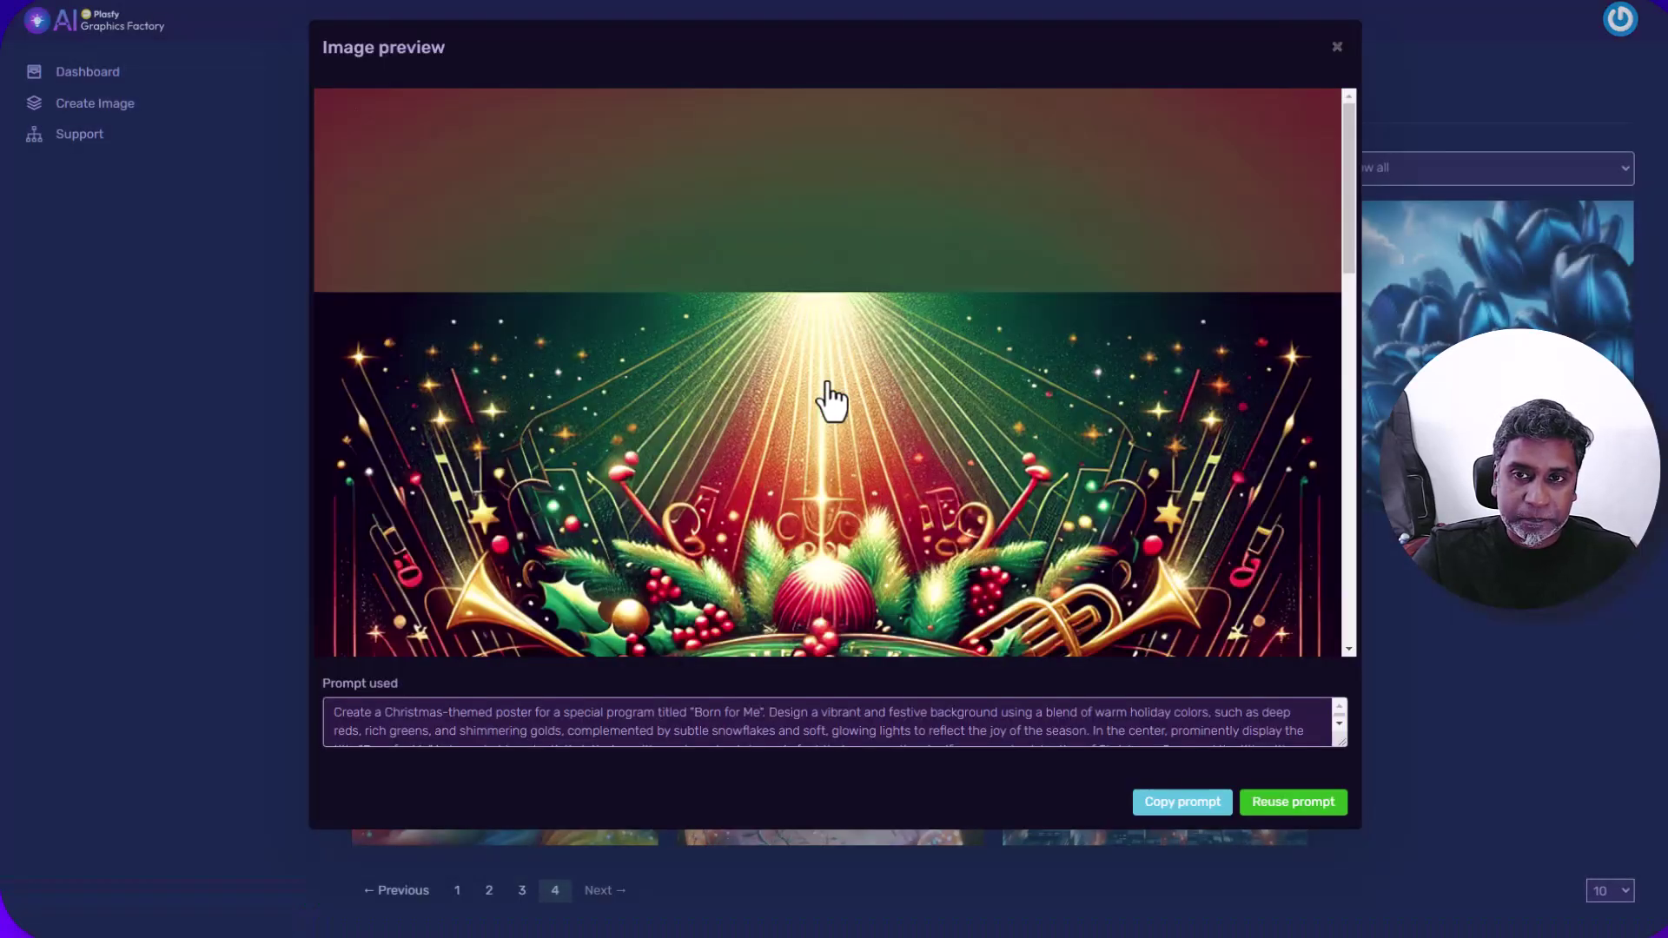
pyautogui.scroll(-1, 945, 431)
pyautogui.scroll(-4, 945, 430)
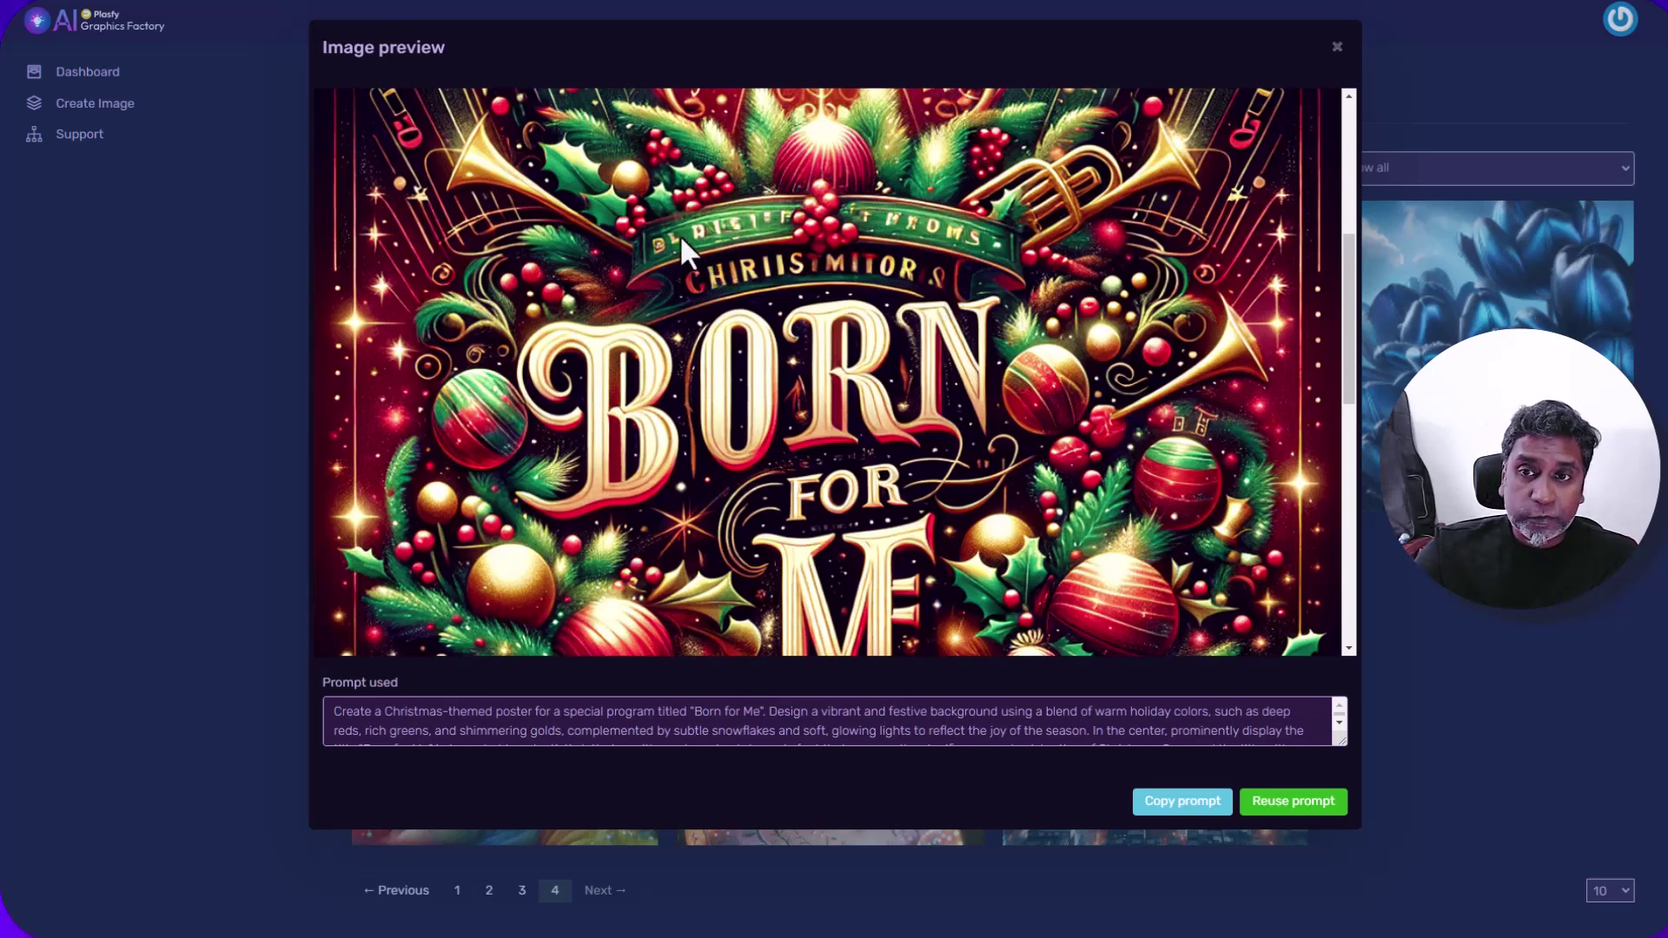
pyautogui.scroll(-2, 877, 321)
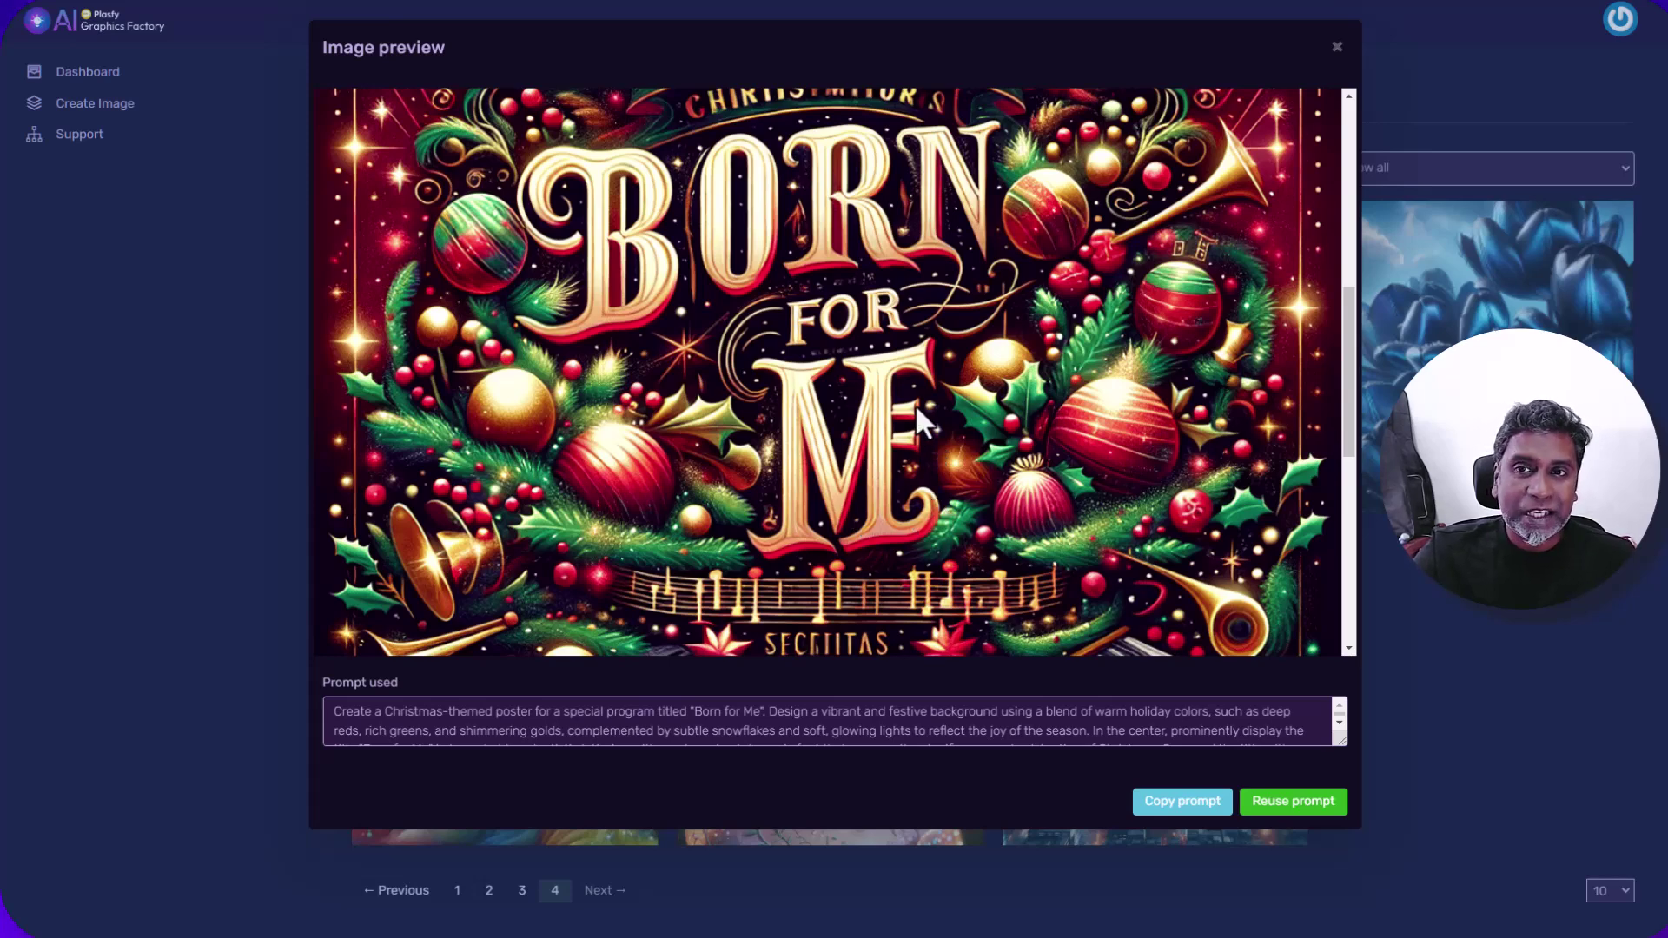
pyautogui.scroll(-5, 914, 403)
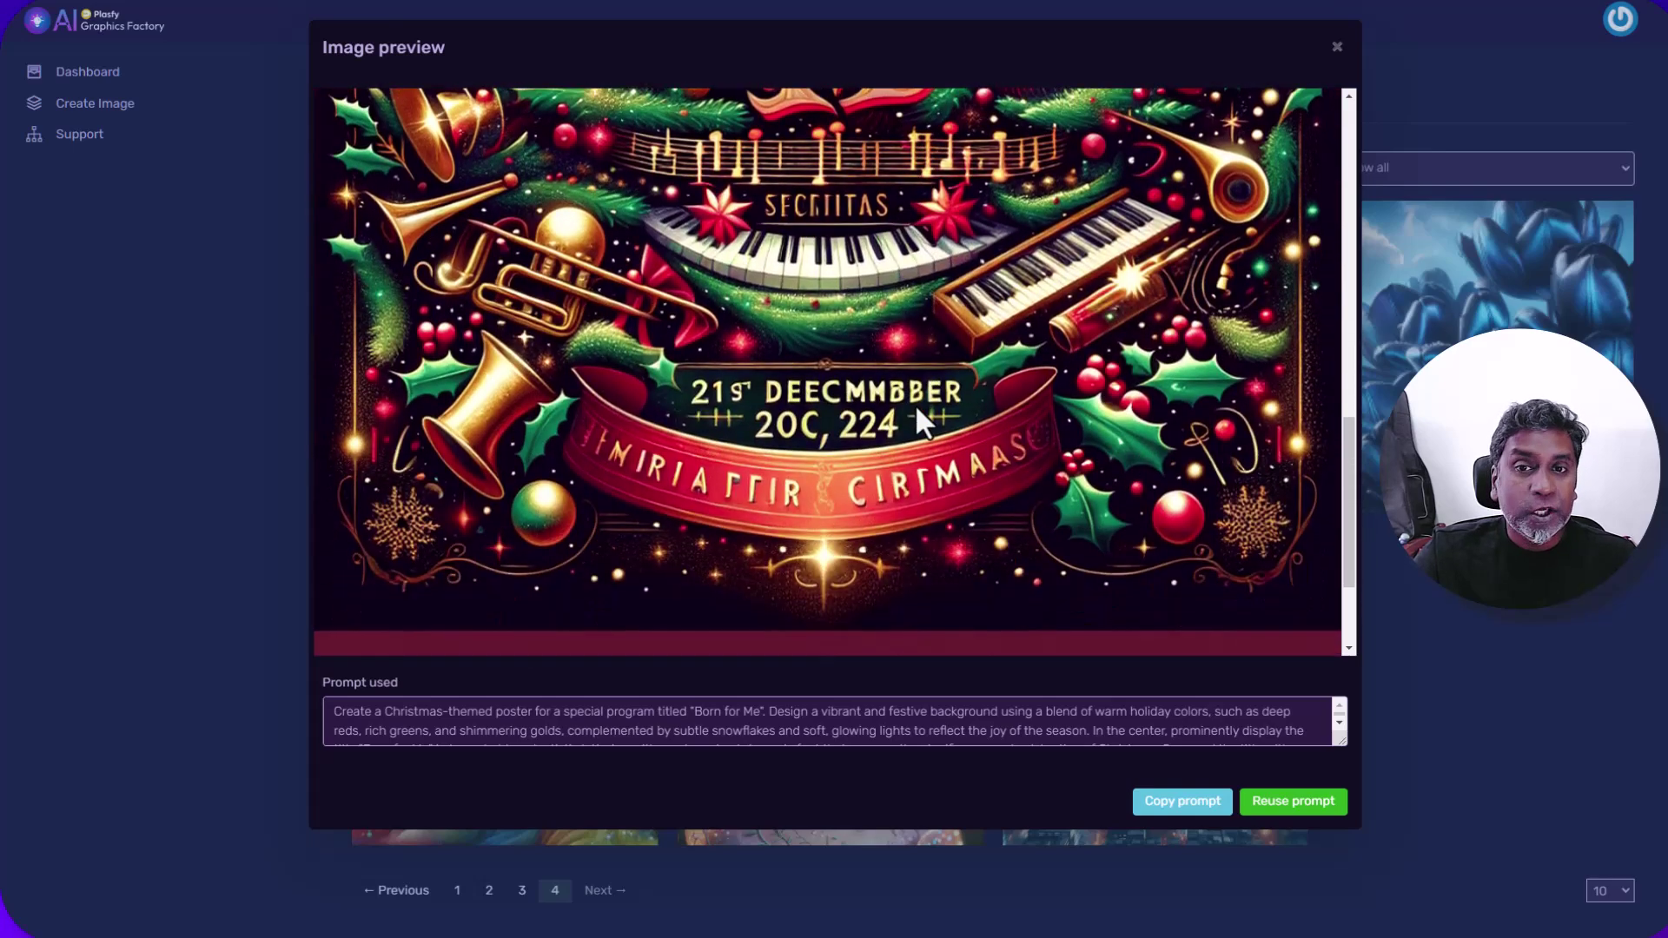
pyautogui.scroll(10, 915, 404)
pyautogui.scroll(-8, 914, 404)
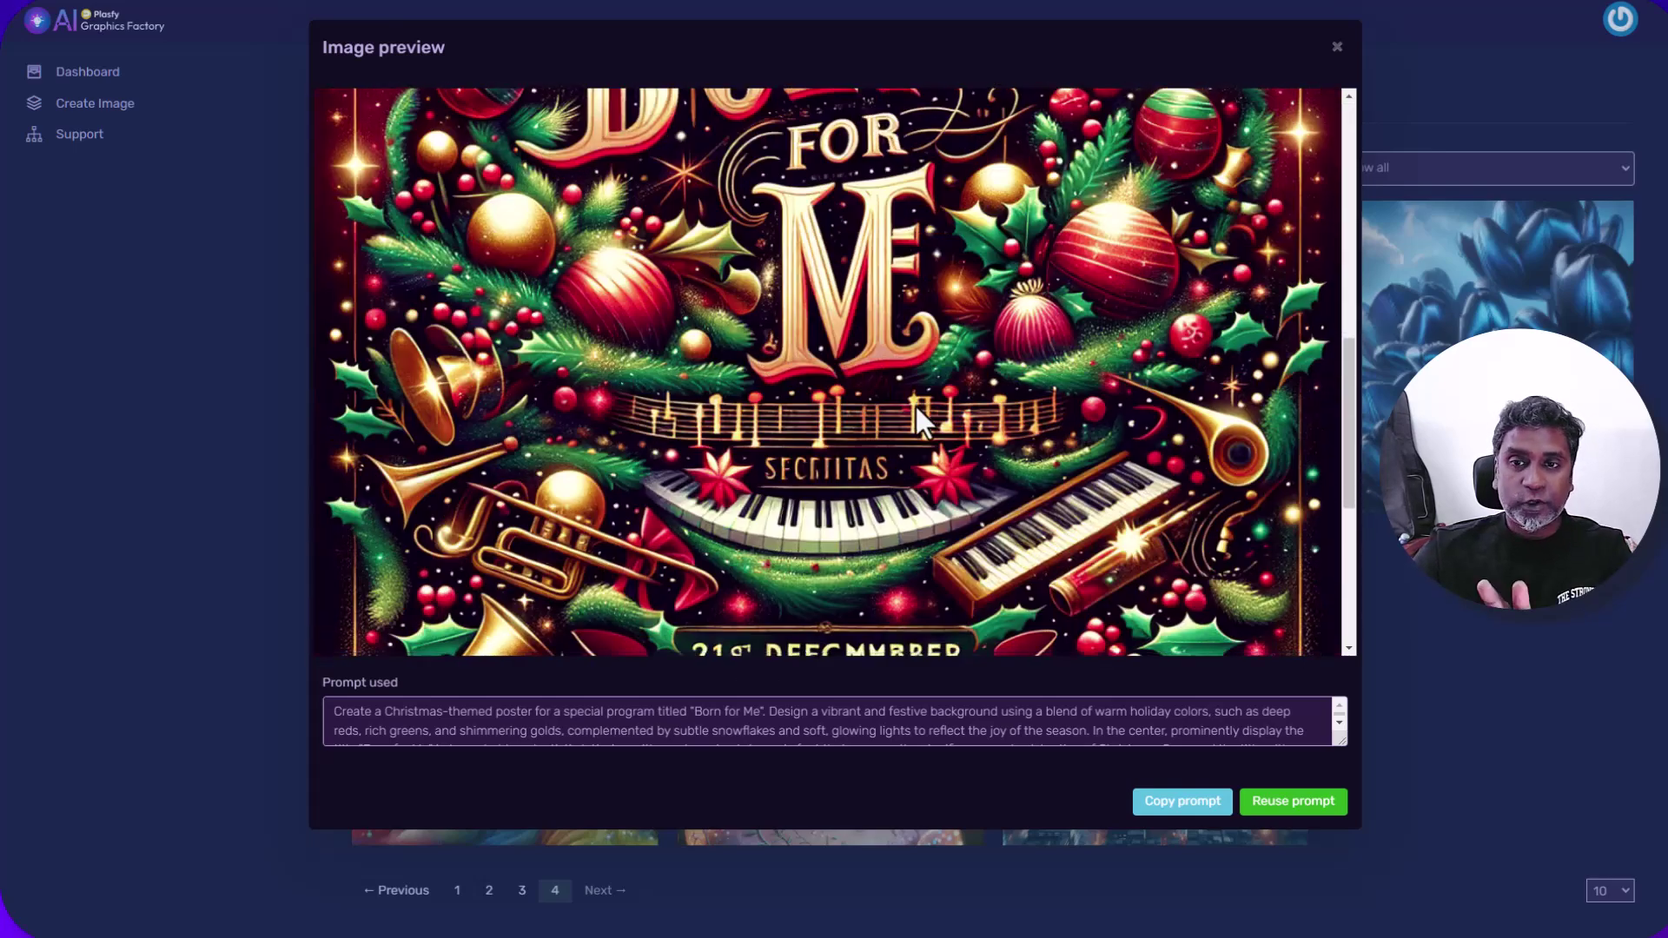
pyautogui.scroll(-6, 915, 404)
pyautogui.scroll(4, 915, 403)
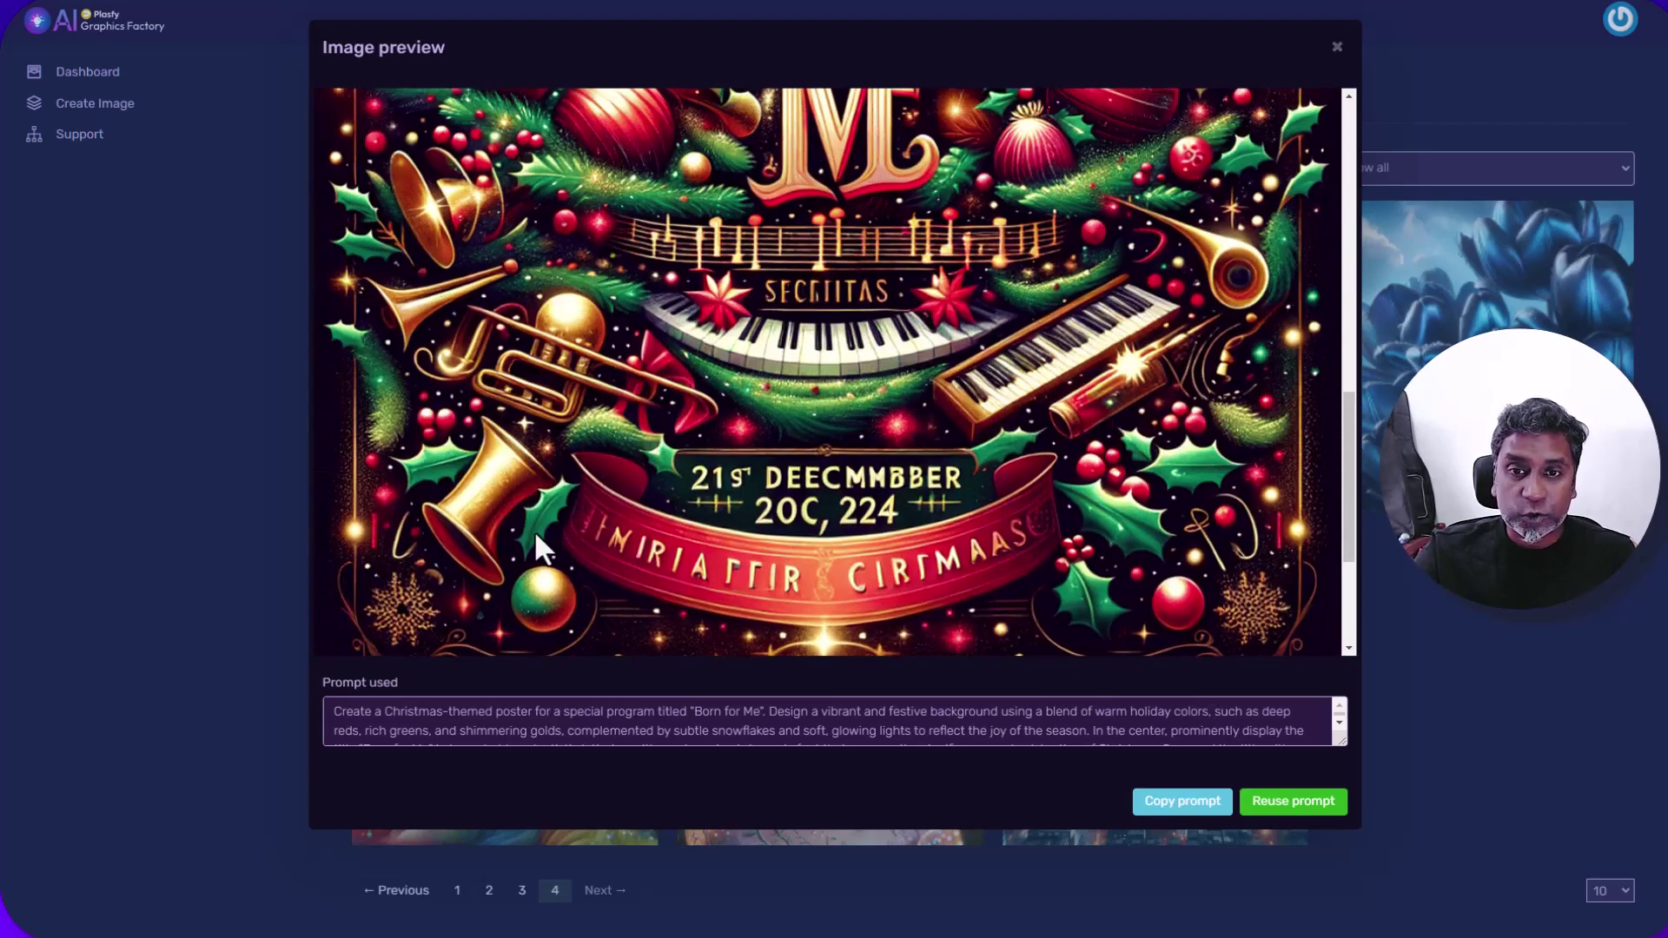
pyautogui.click(1338, 49)
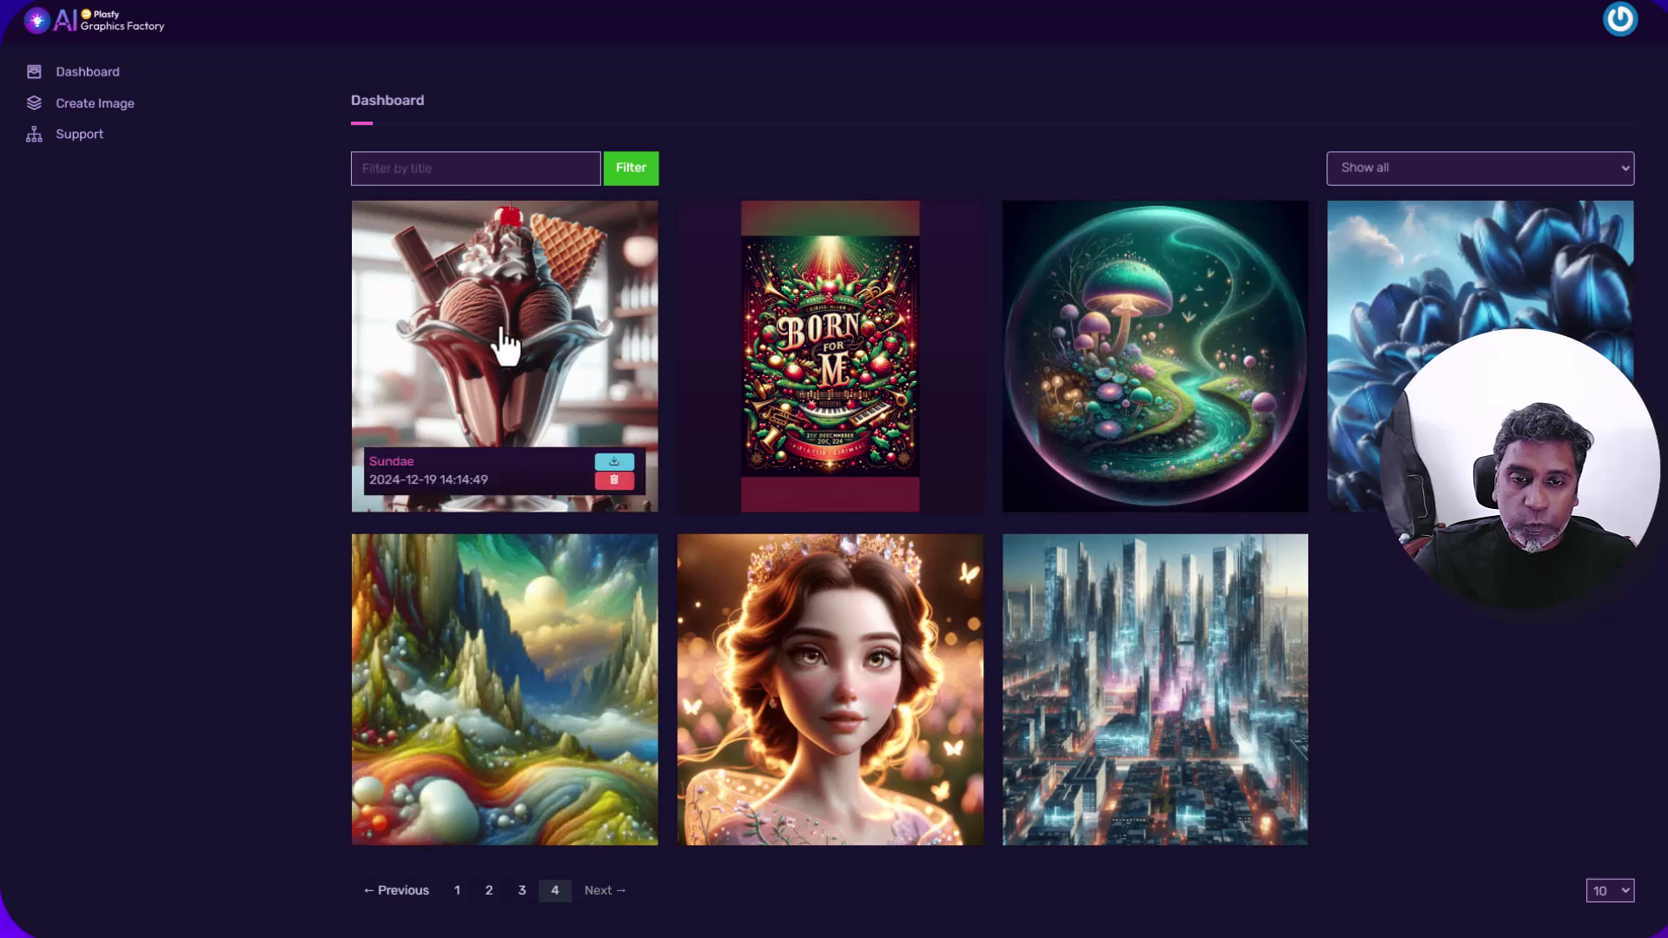
# - Open the Sundae image's preview and reuse its chocolate fudge sundae prompt in a new image
pyautogui.click(506, 347)
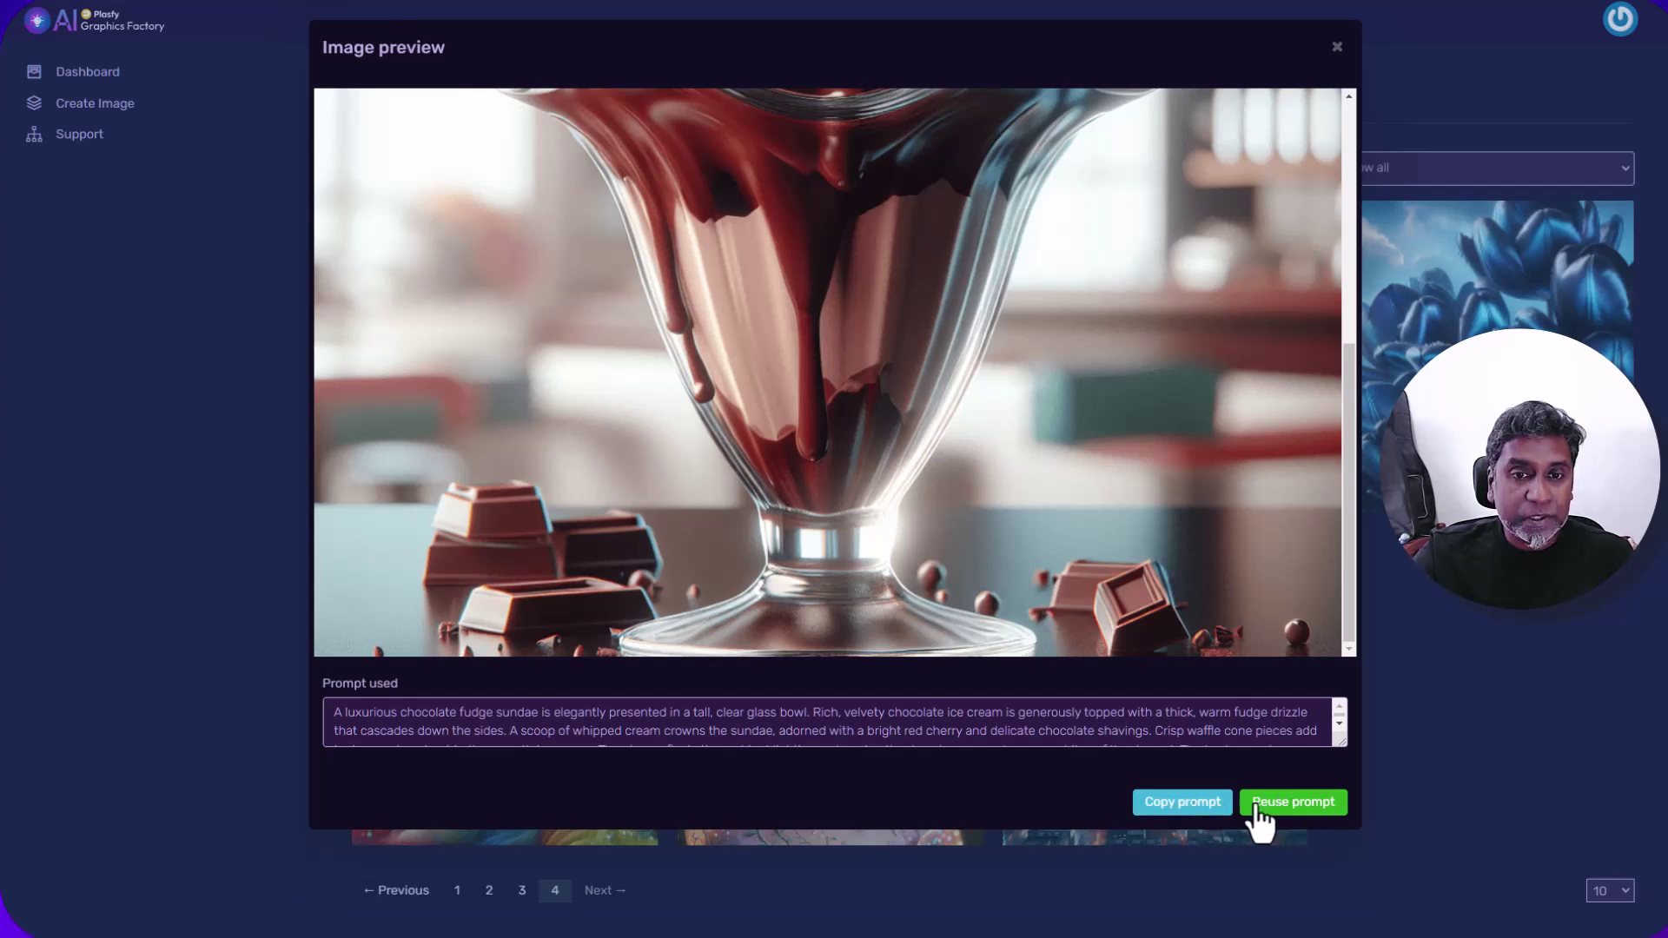
pyautogui.click(1296, 820)
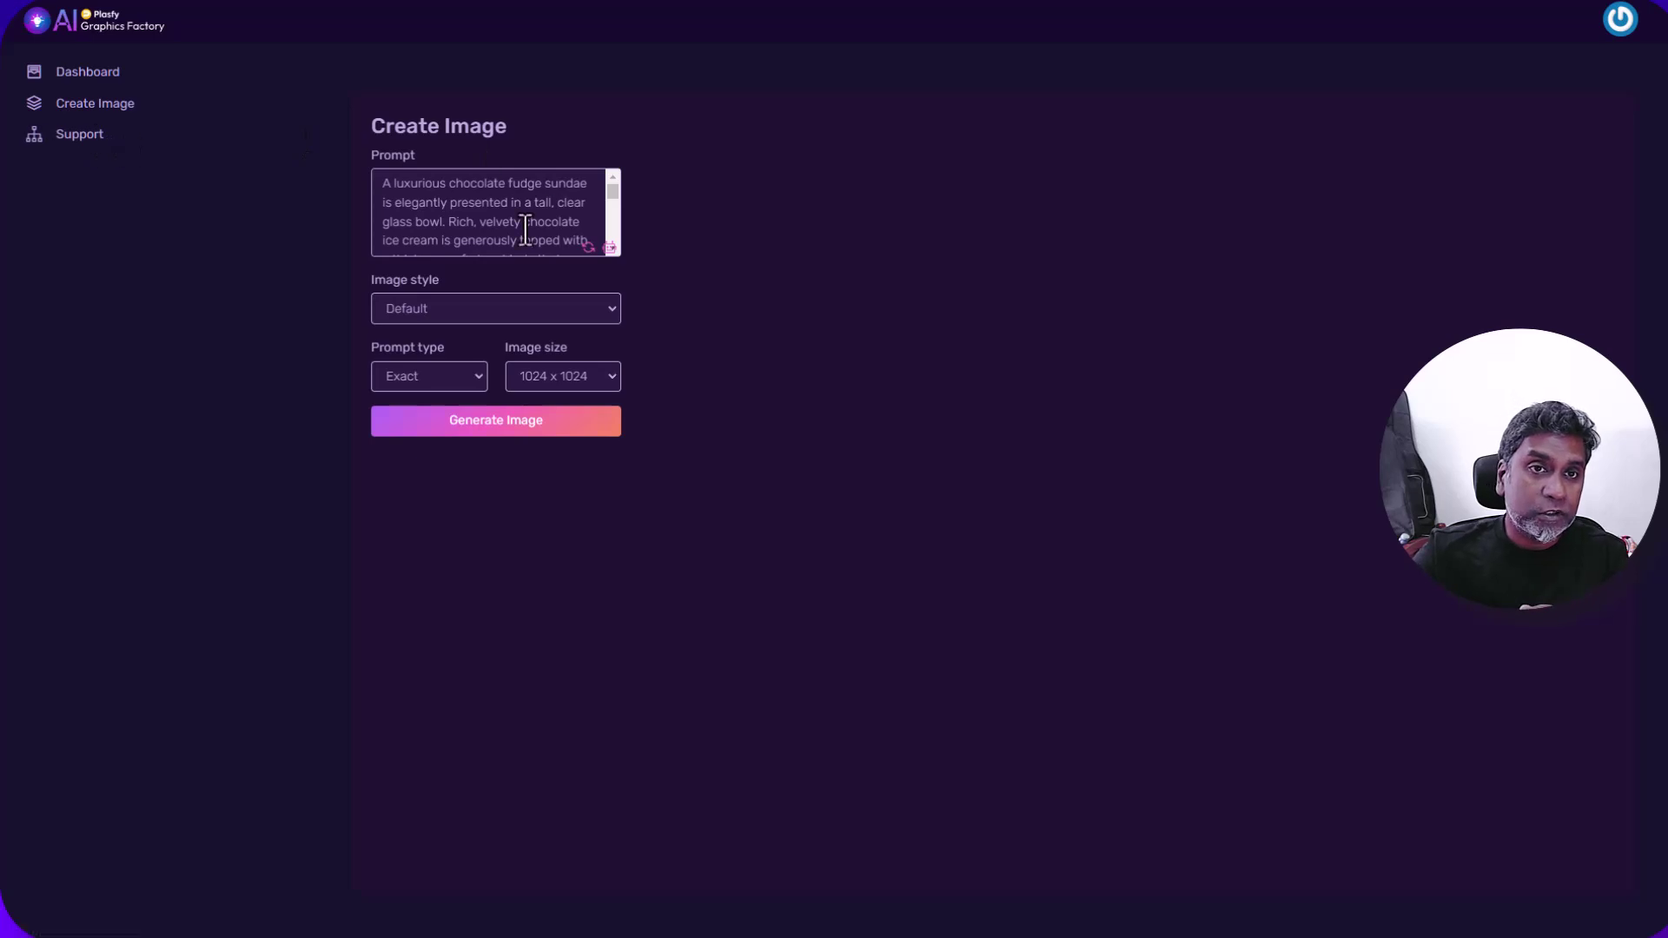
# - Set the sundae's image style to Realistic and generate it
pyautogui.click(440, 299)
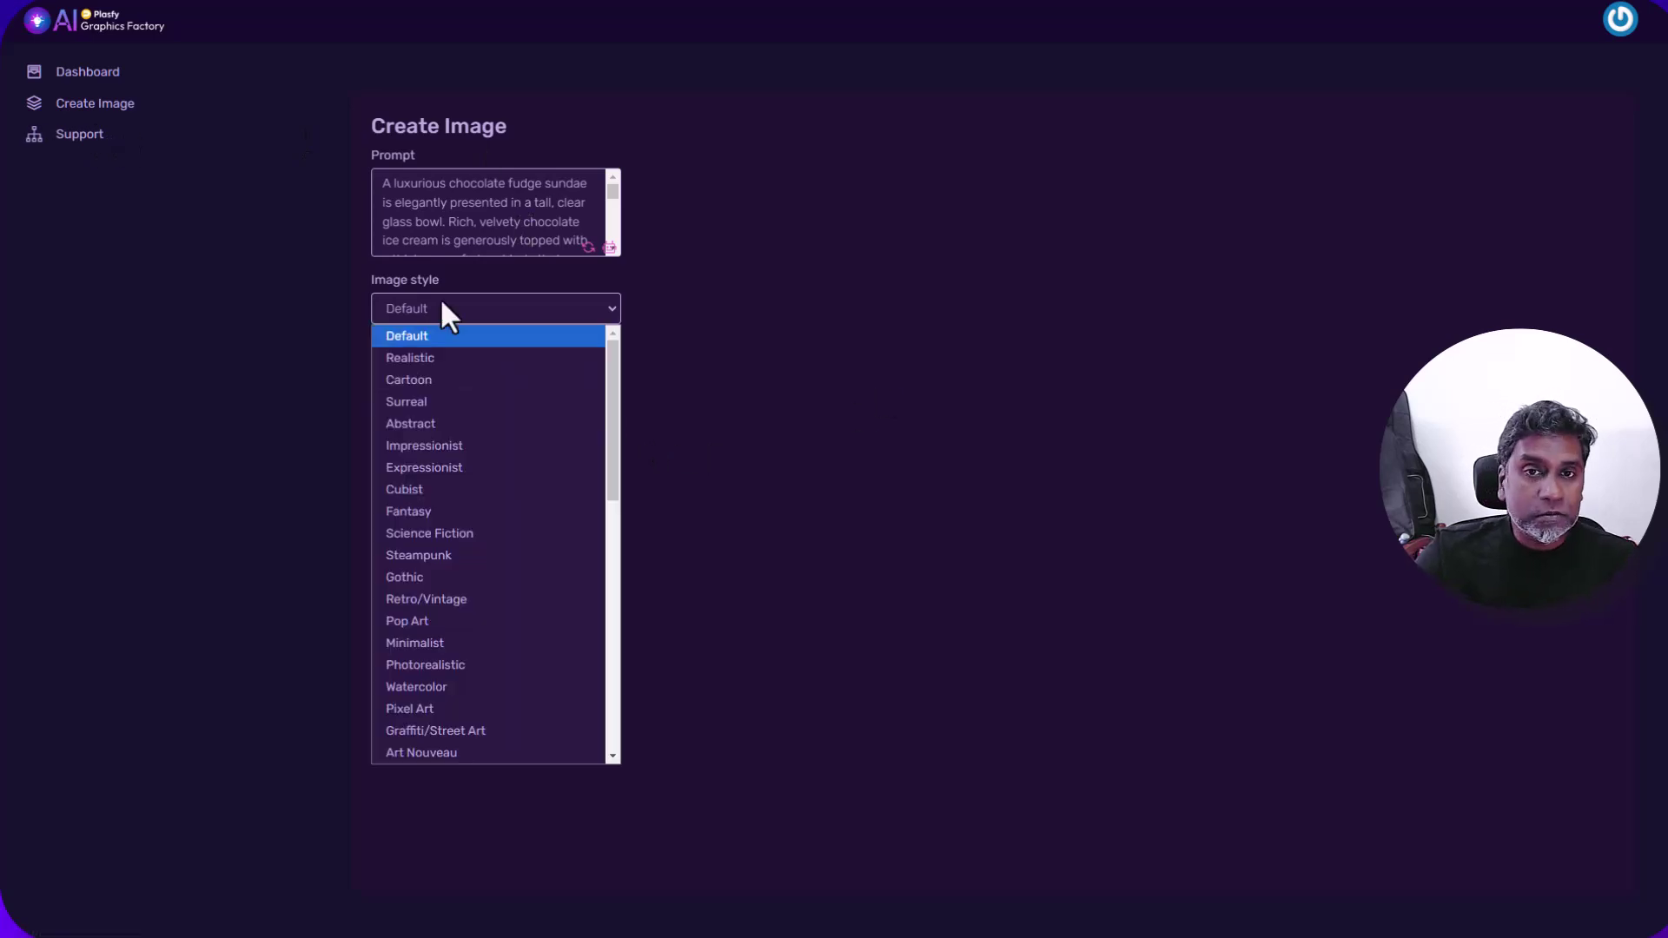
pyautogui.click(439, 357)
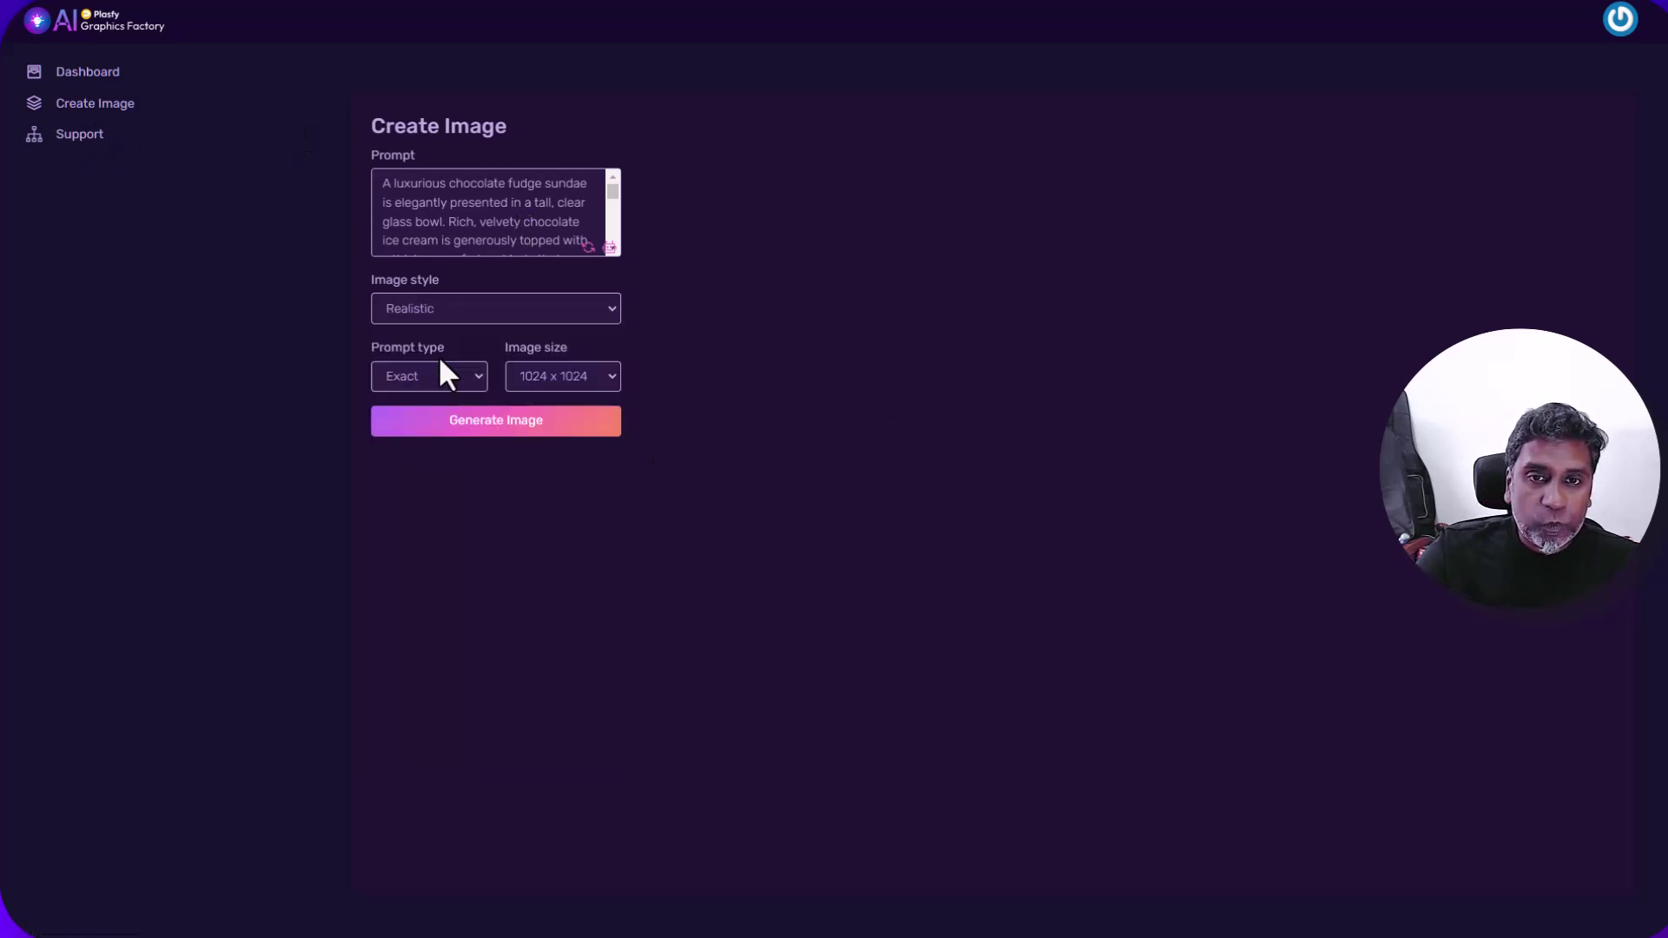
pyautogui.click(490, 426)
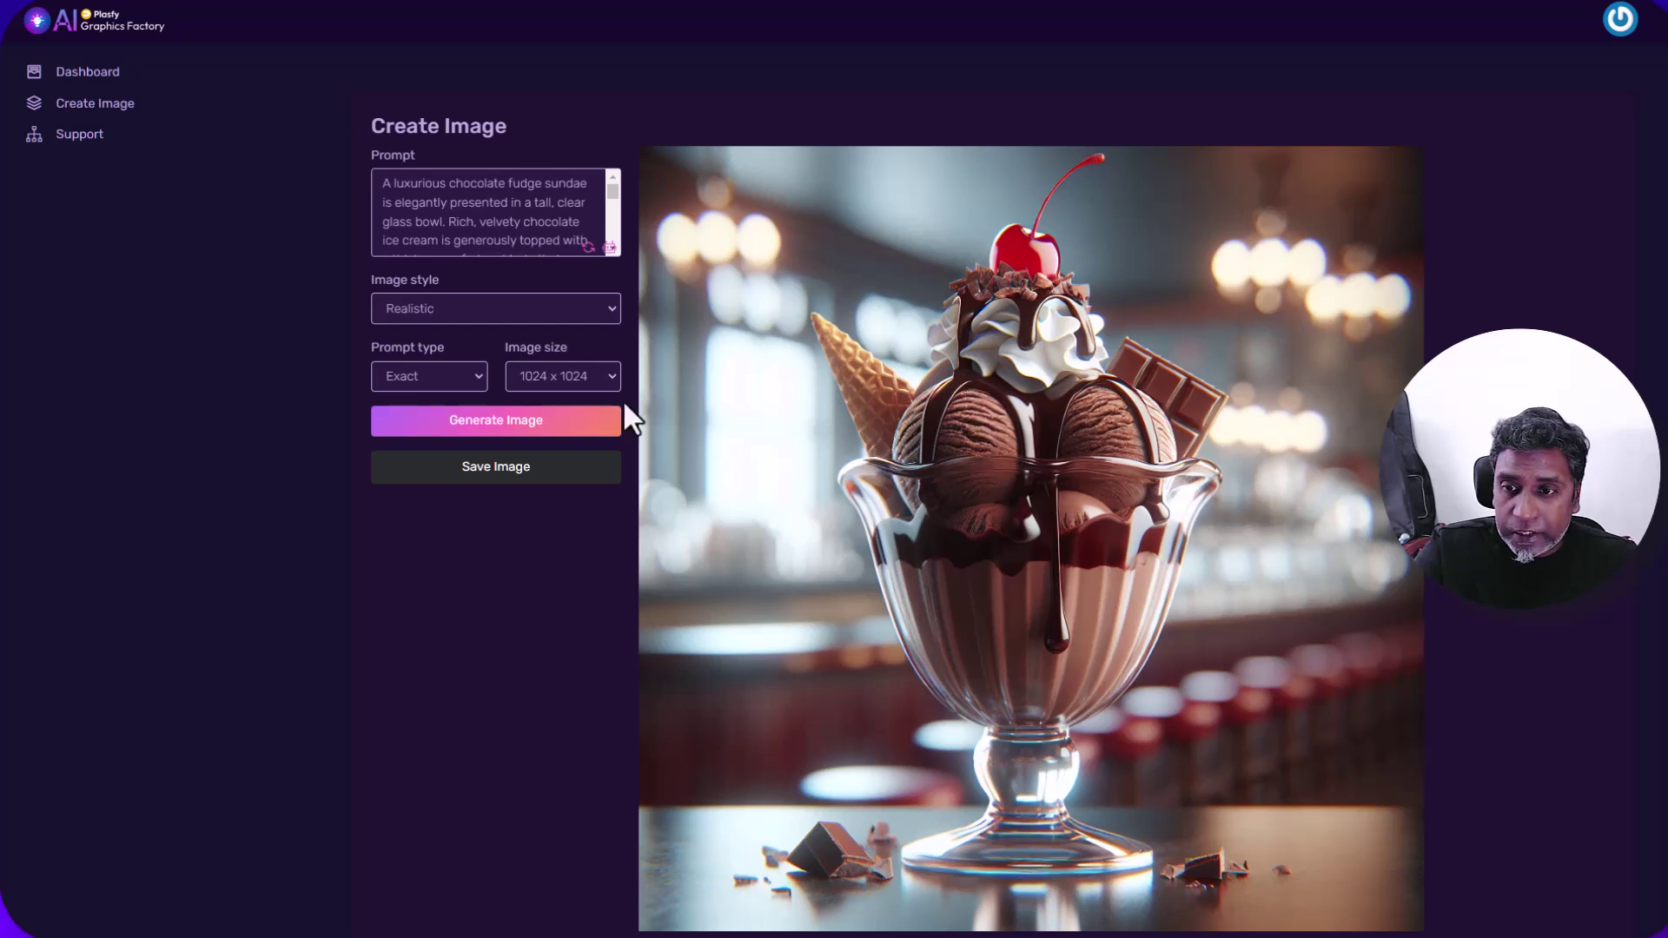
# - Change the image size to 1024 x 1792 and regenerate the tall sundae
pyautogui.click(554, 375)
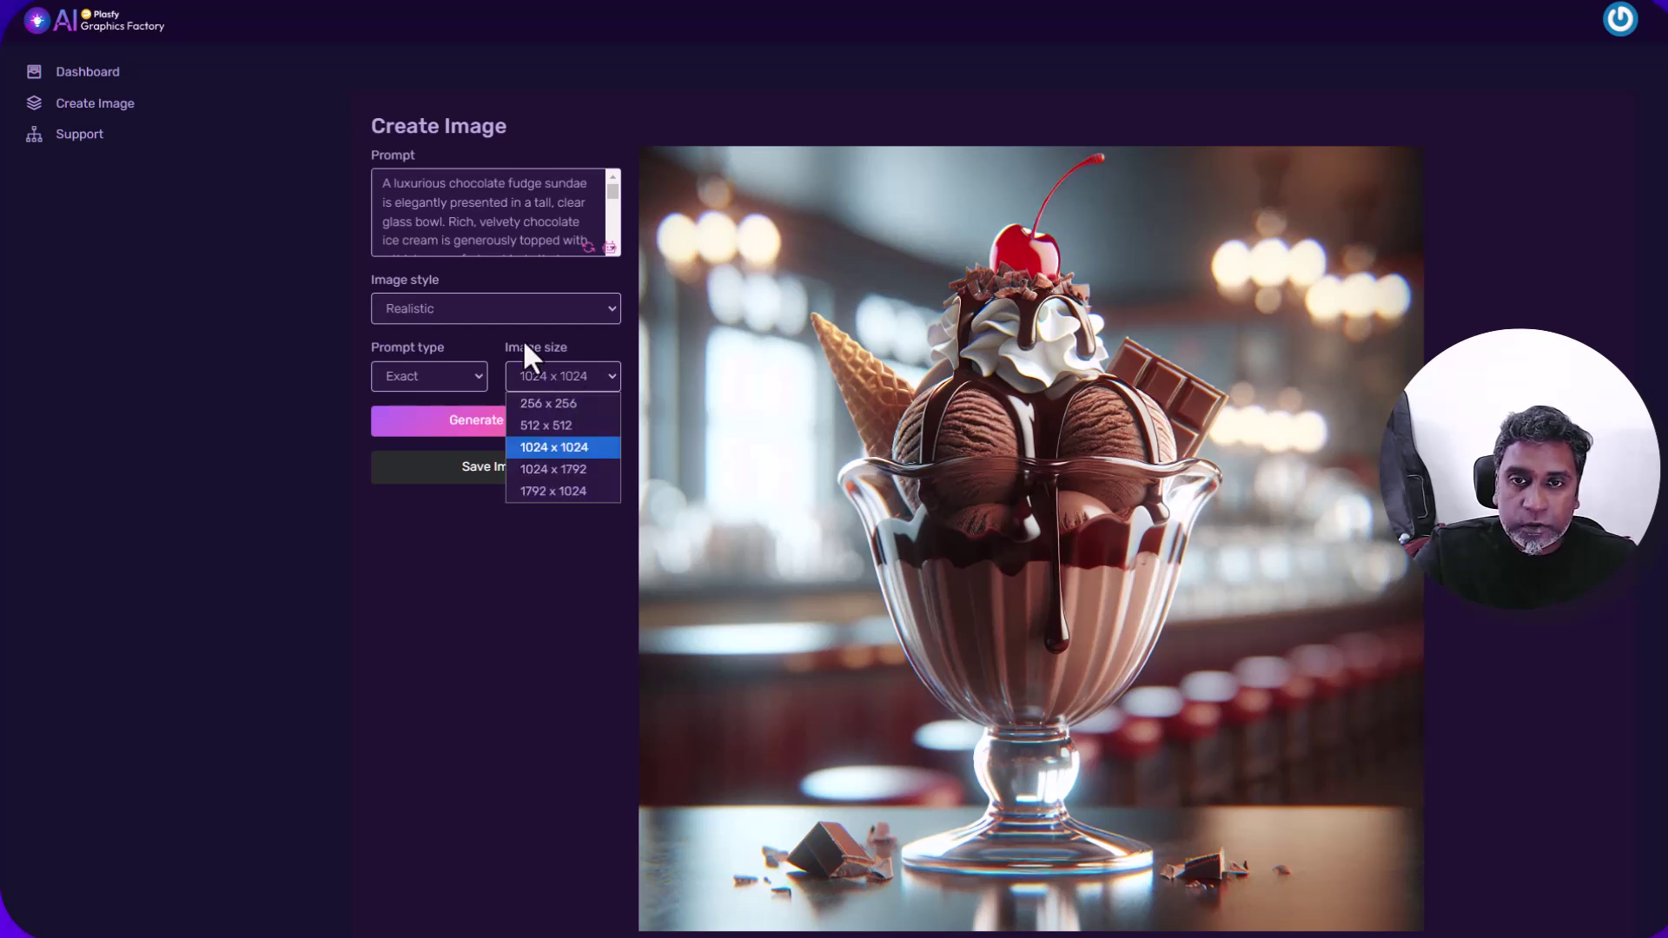
pyautogui.click(550, 470)
pyautogui.click(514, 427)
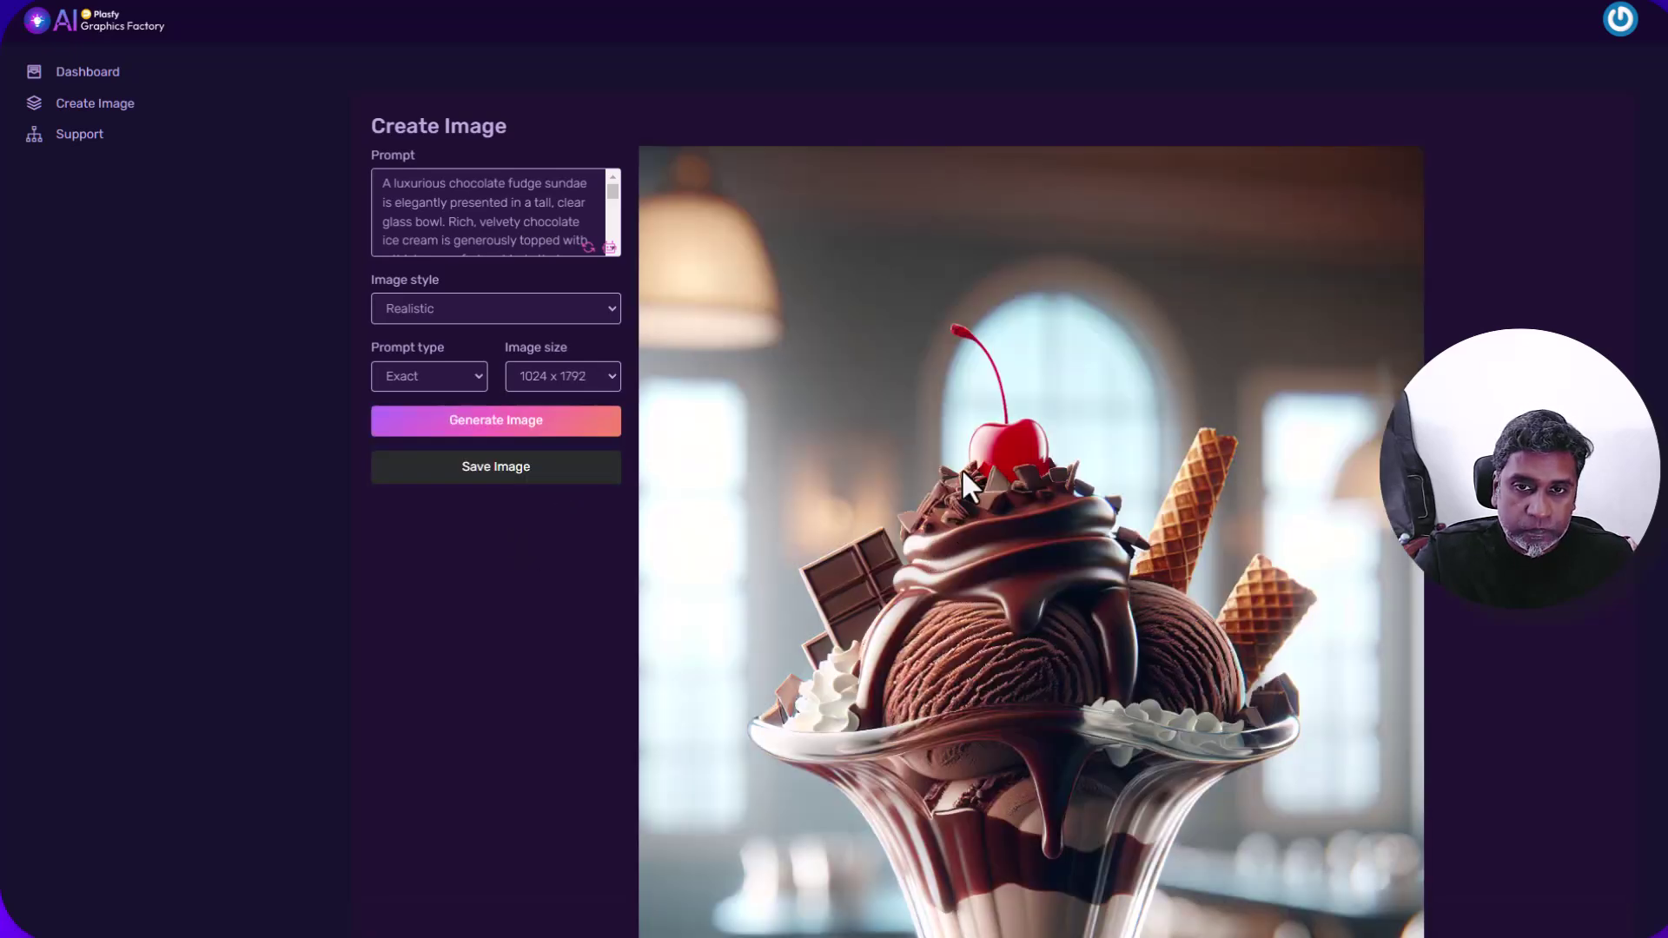
pyautogui.scroll(-8, 962, 465)
pyautogui.scroll(3, 961, 461)
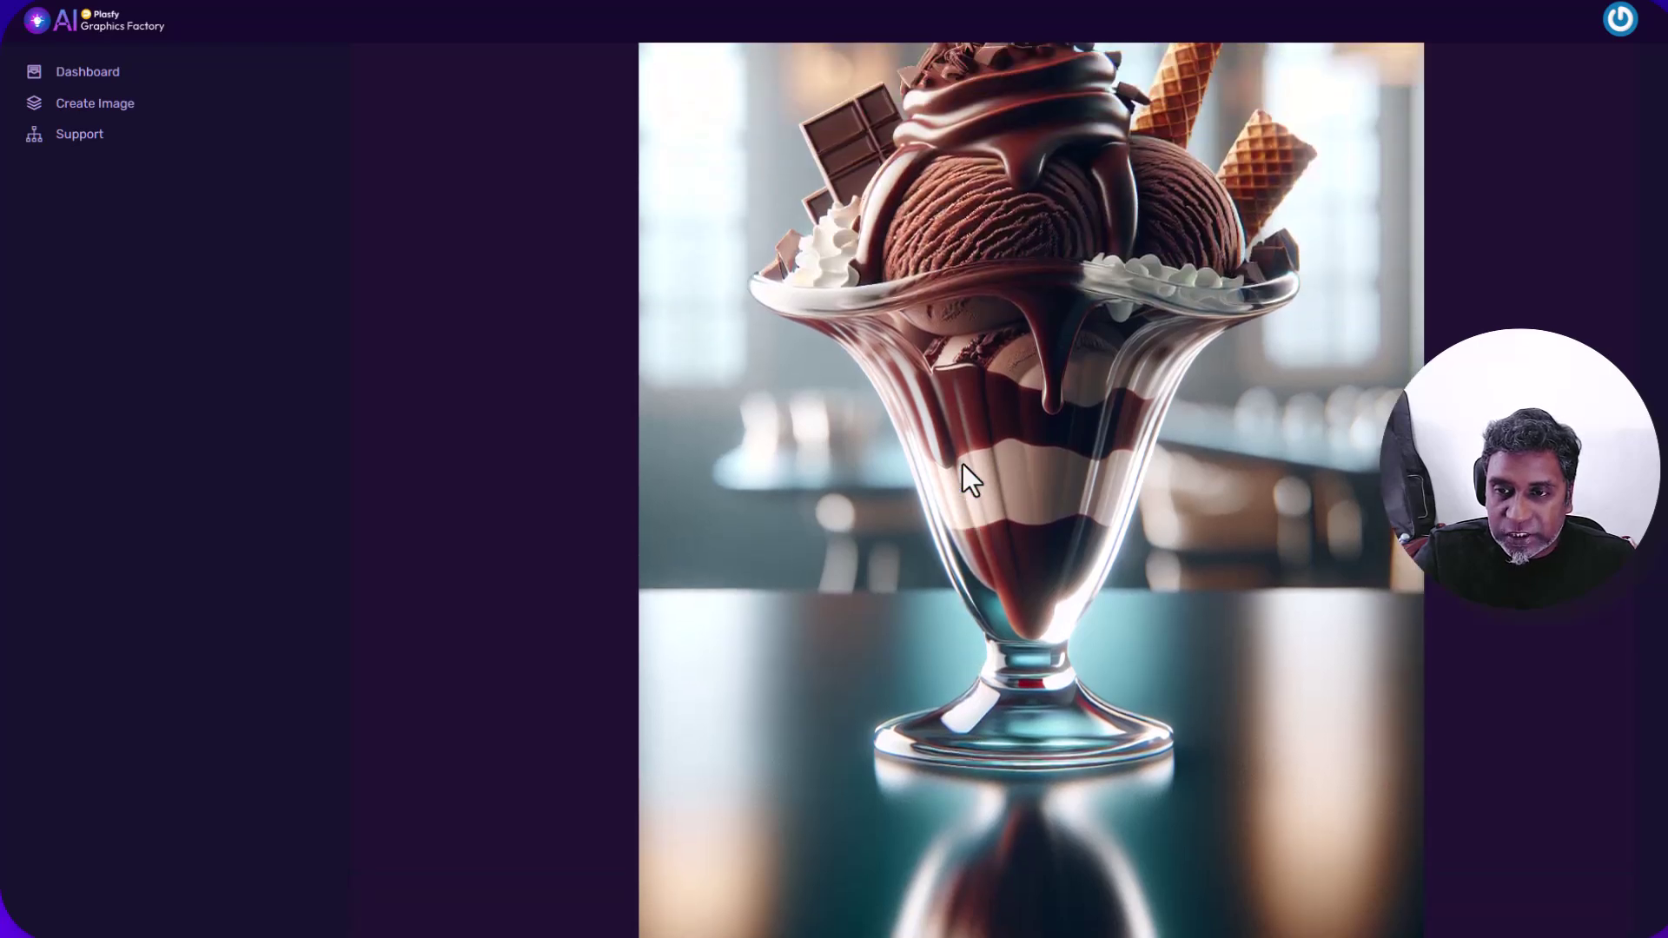
pyautogui.scroll(5, 962, 461)
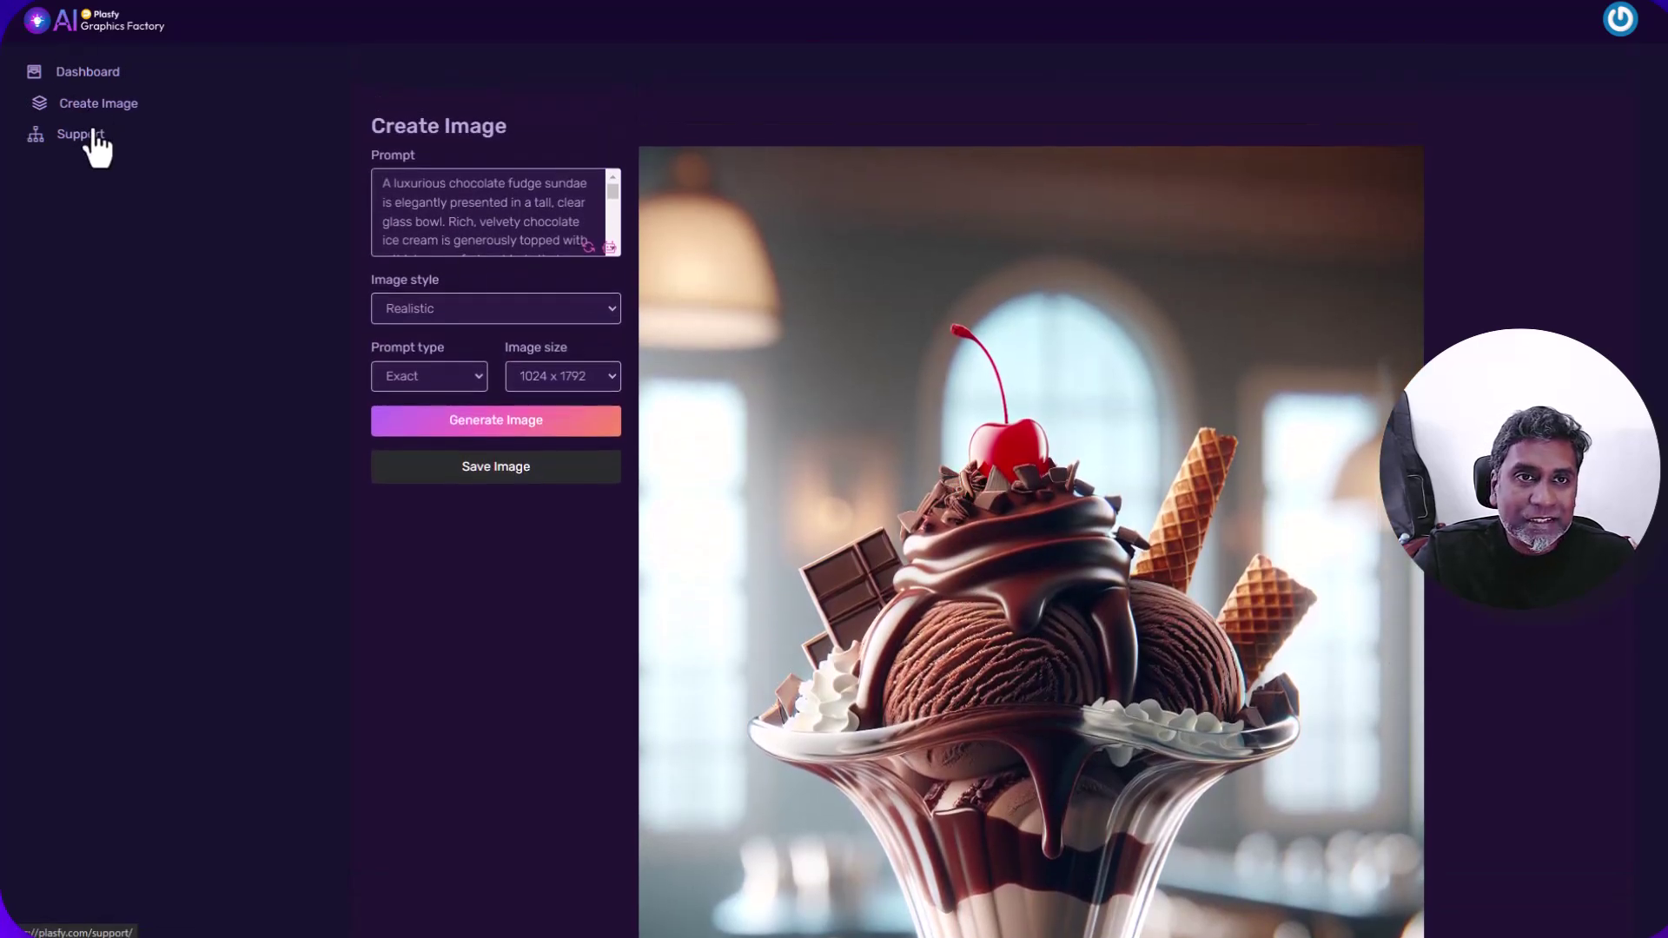
# - Return to the Dashboard and scroll through the saved-image gallery
pyautogui.click(92, 73)
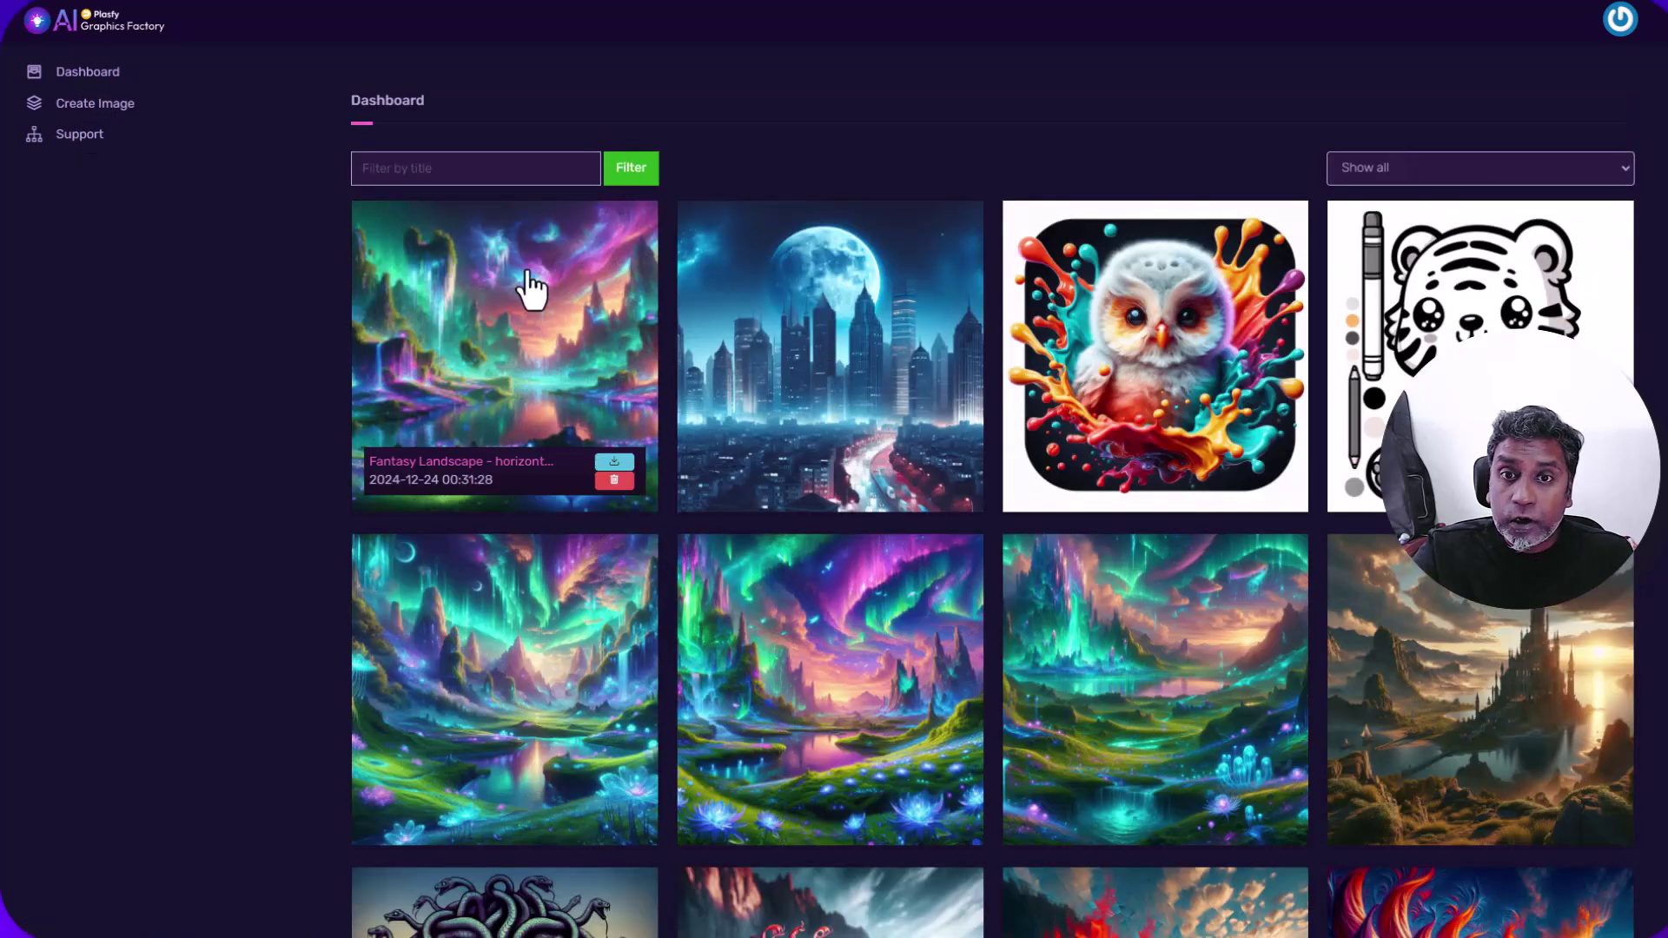
pyautogui.scroll(-4, 821, 408)
pyautogui.scroll(4, 821, 409)
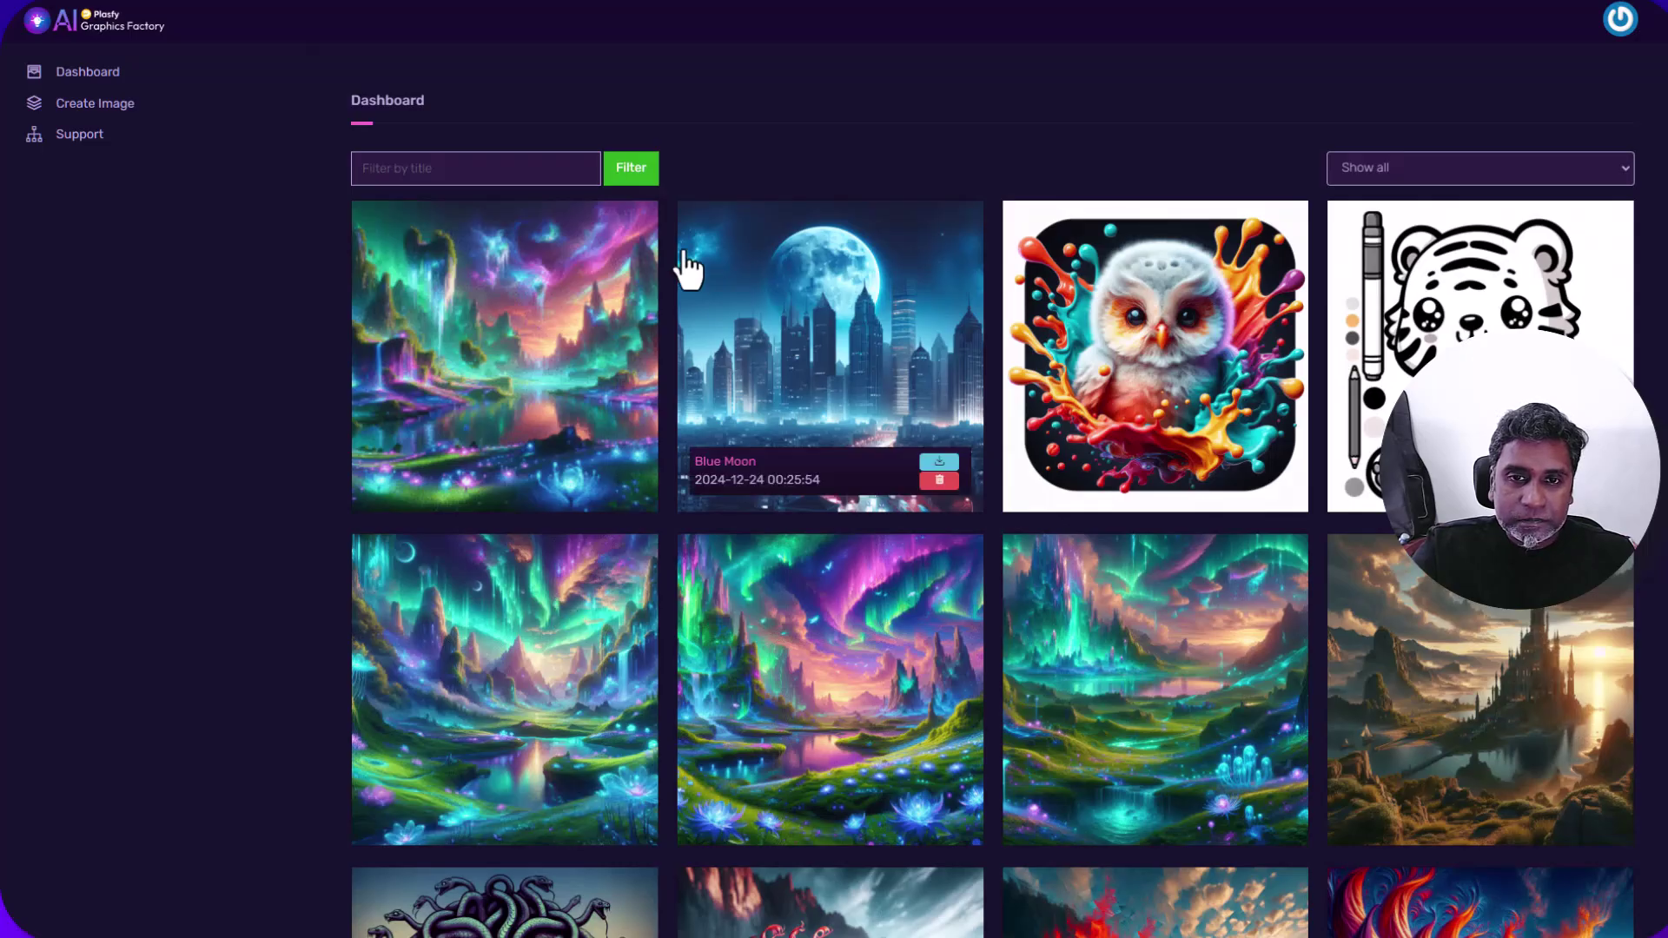
# - Start a new Create Image form with the prompt field empty and ready for text
pyautogui.click(102, 108)
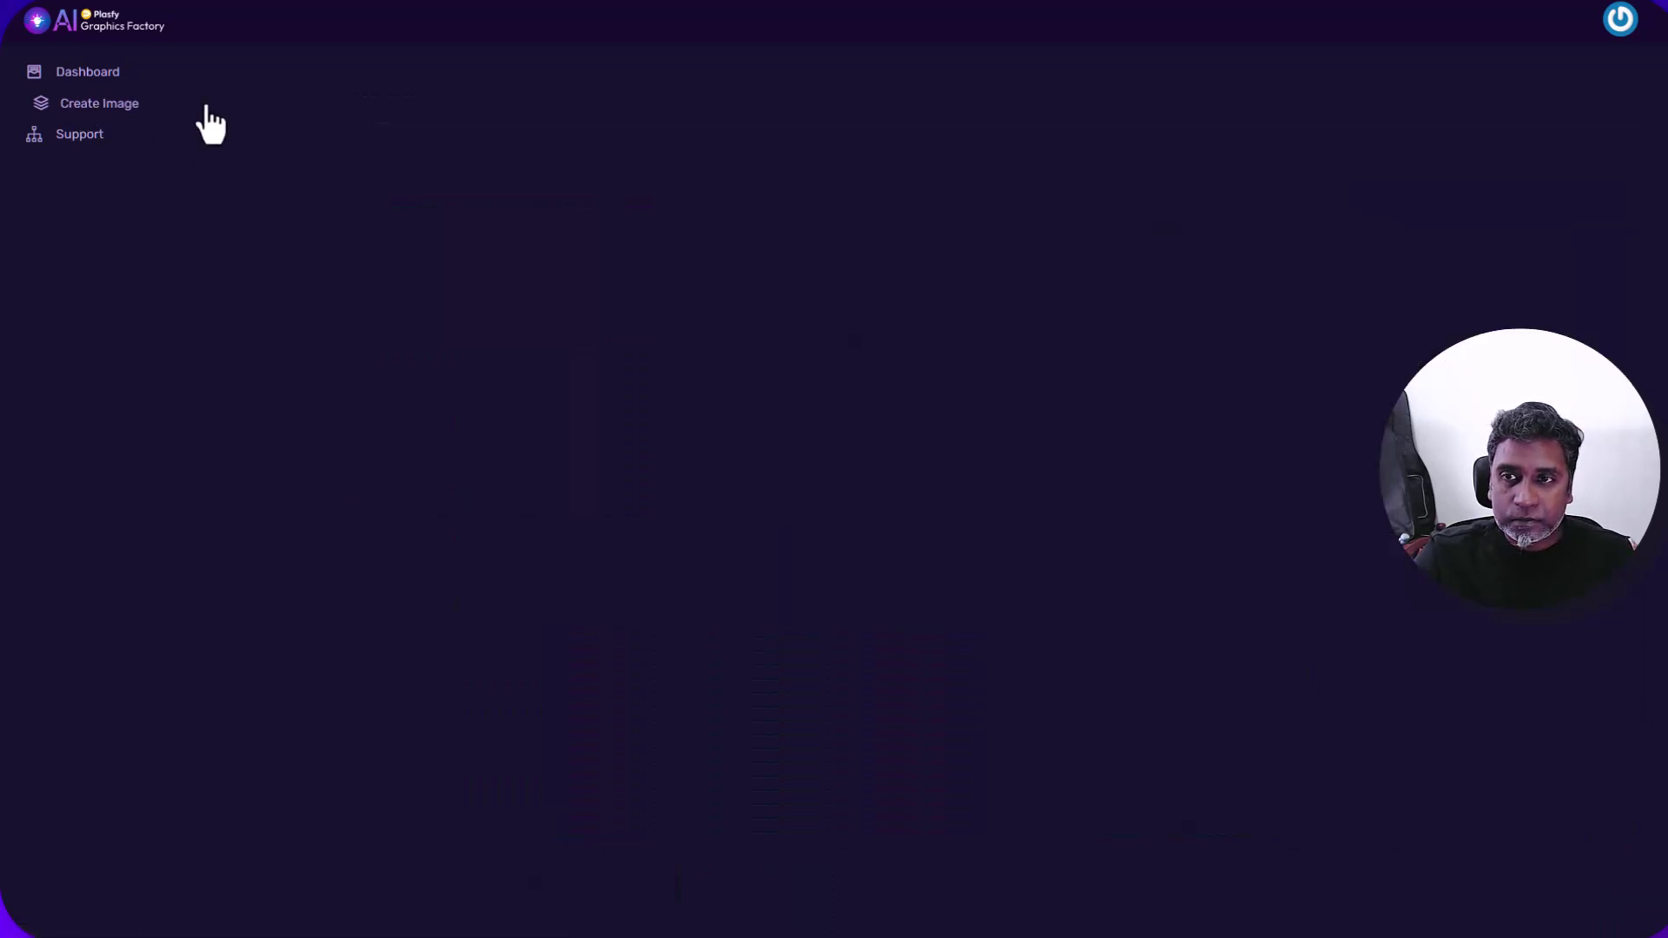
pyautogui.click(413, 179)
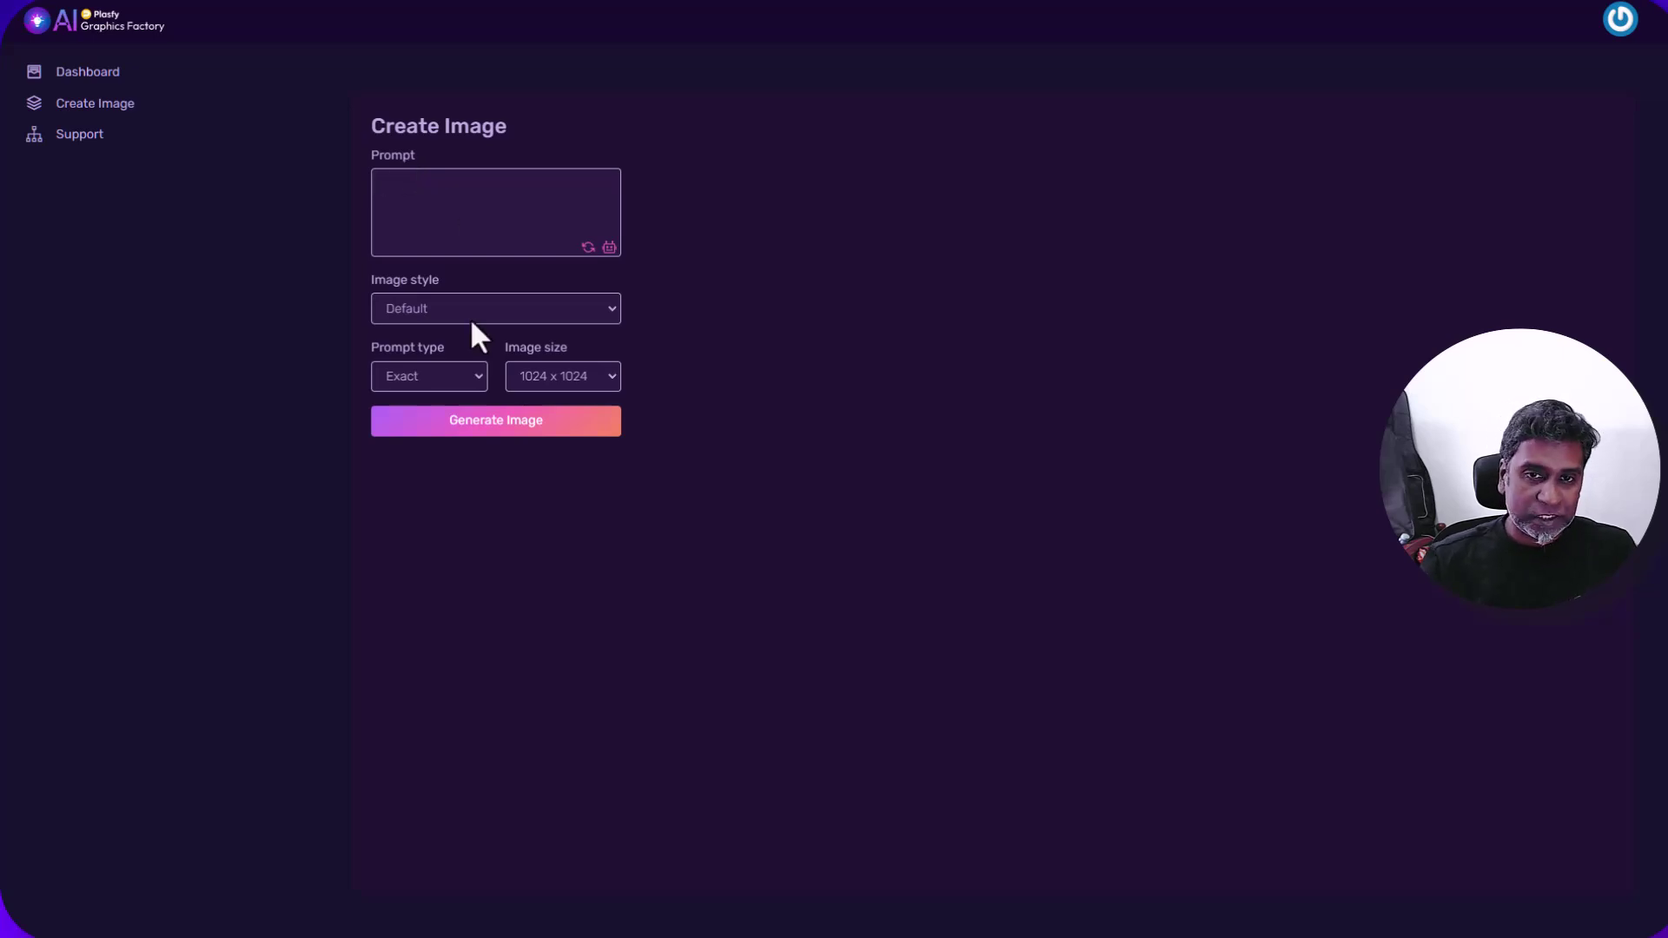
pyautogui.click(431, 198)
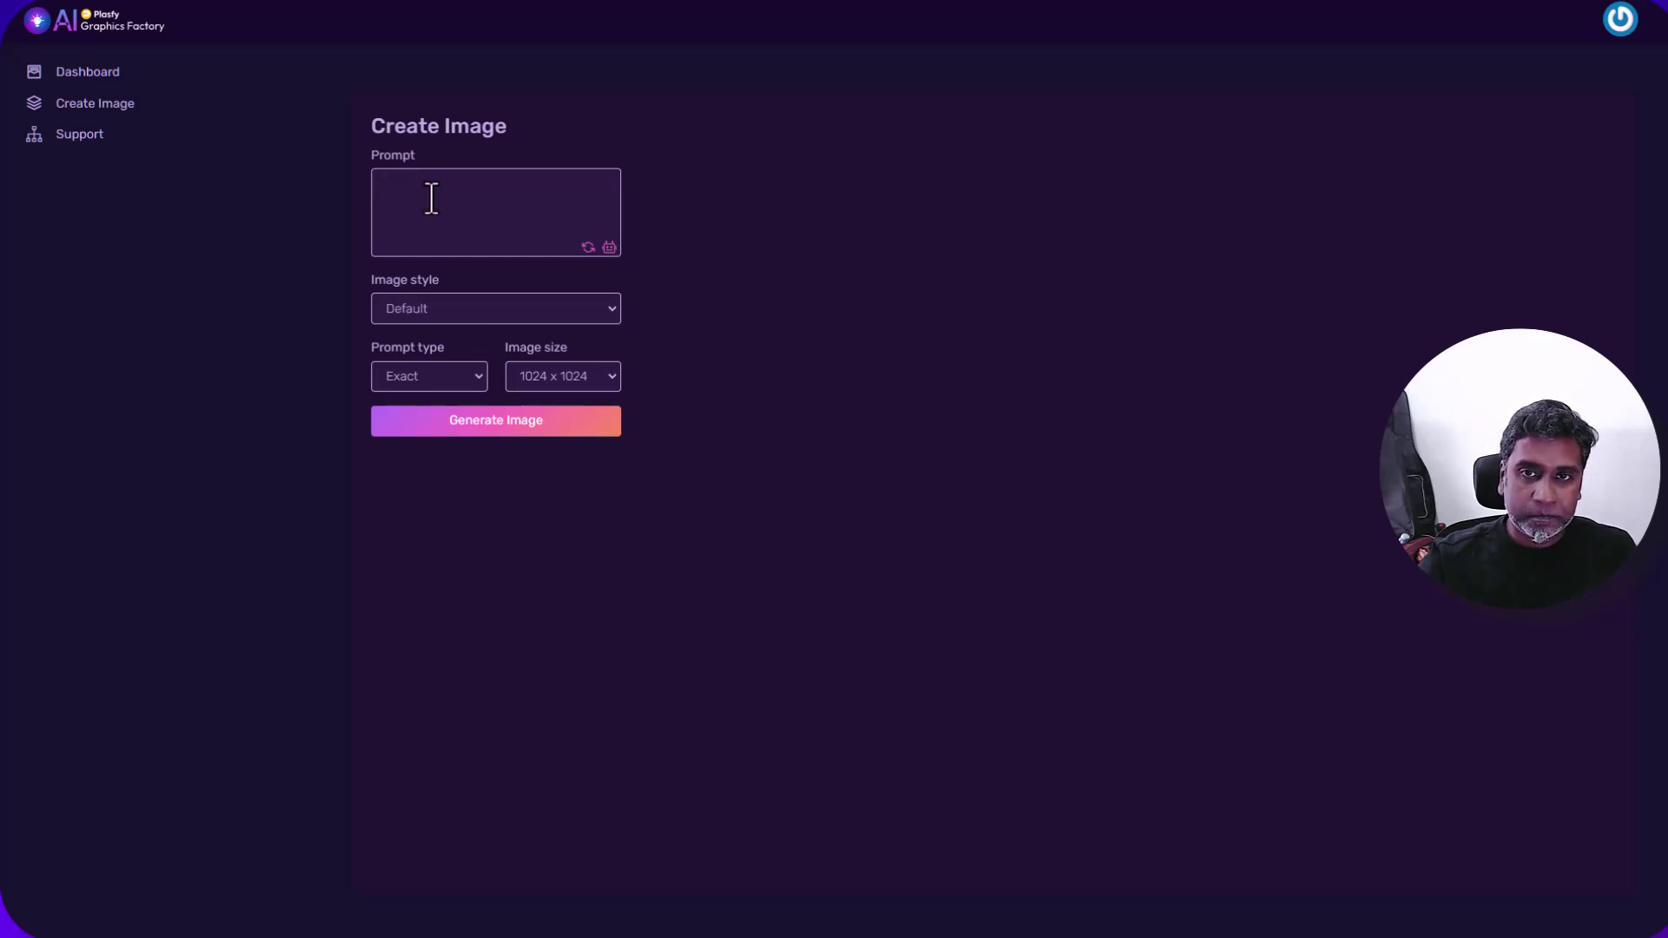
# - Generate prompt ideas from 'happy birthday floral' and use the bouquet-shaped 'Happy Birthday' suggestion
pyautogui.click(609, 247)
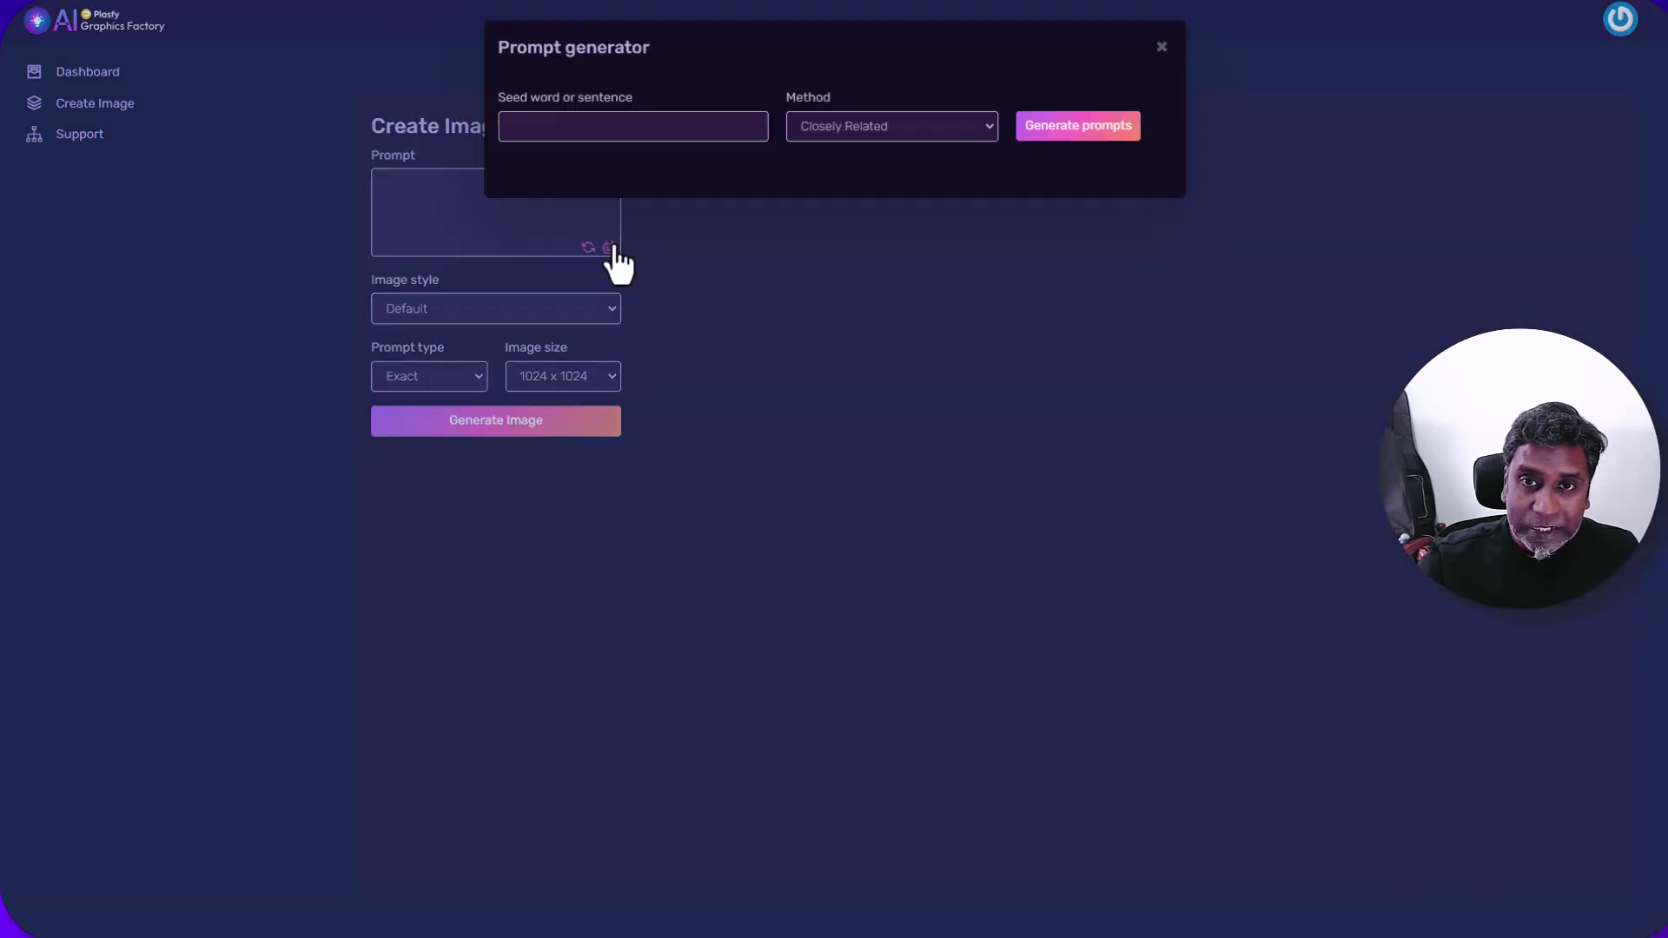
pyautogui.write('happy')
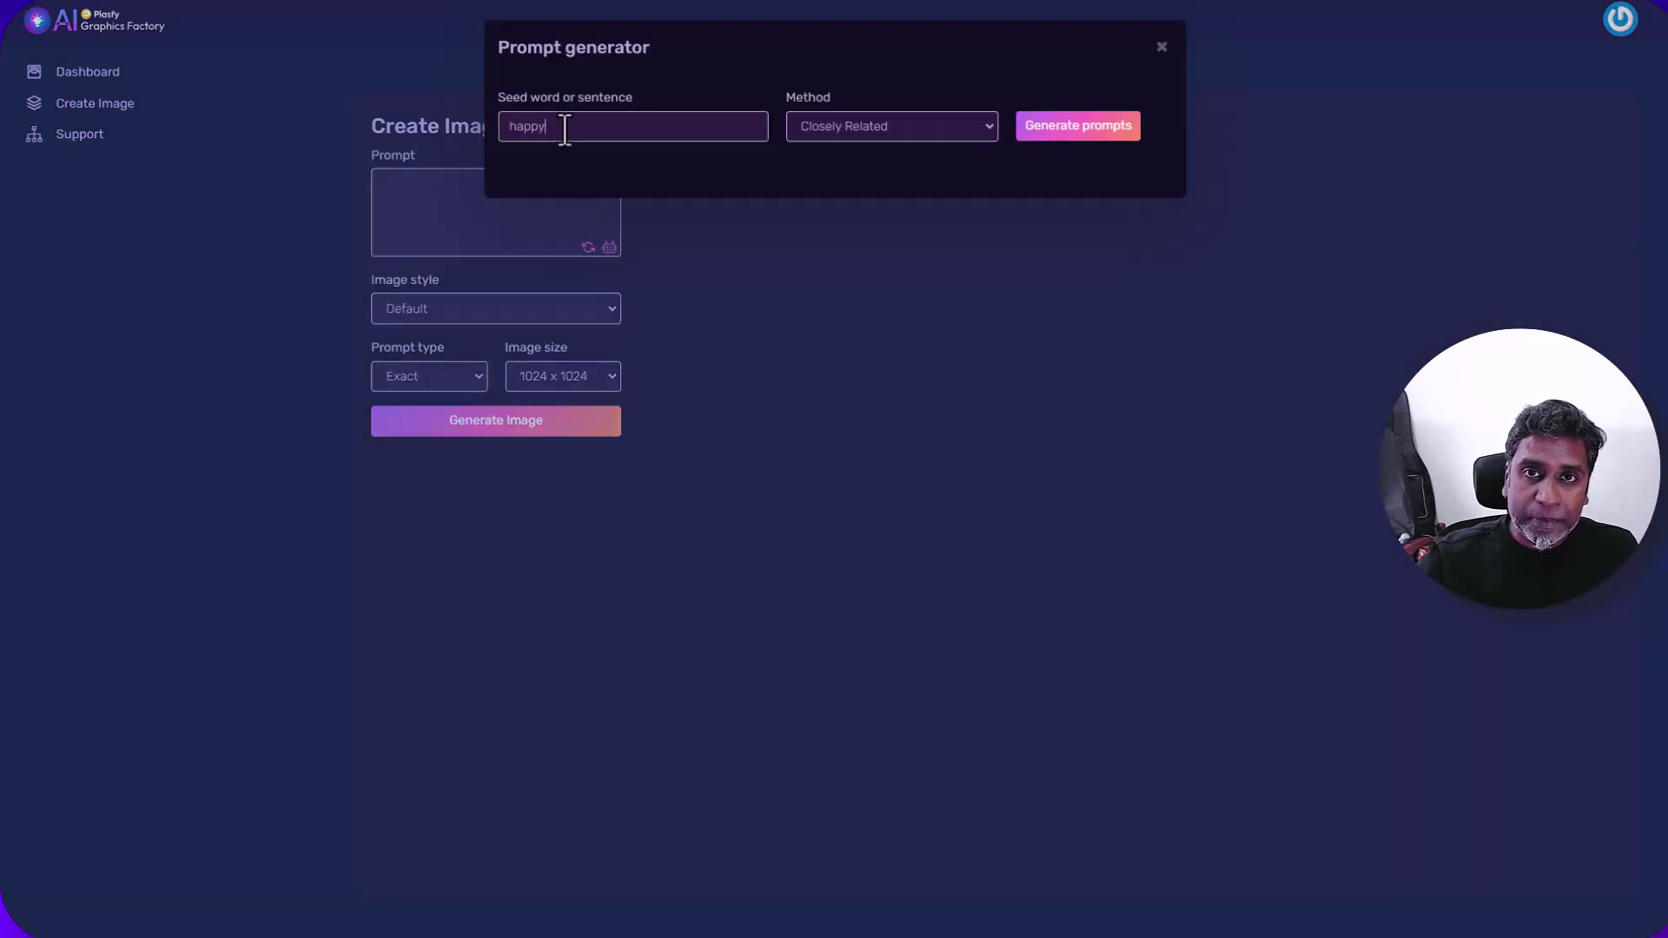
pyautogui.write(' birthday floral')
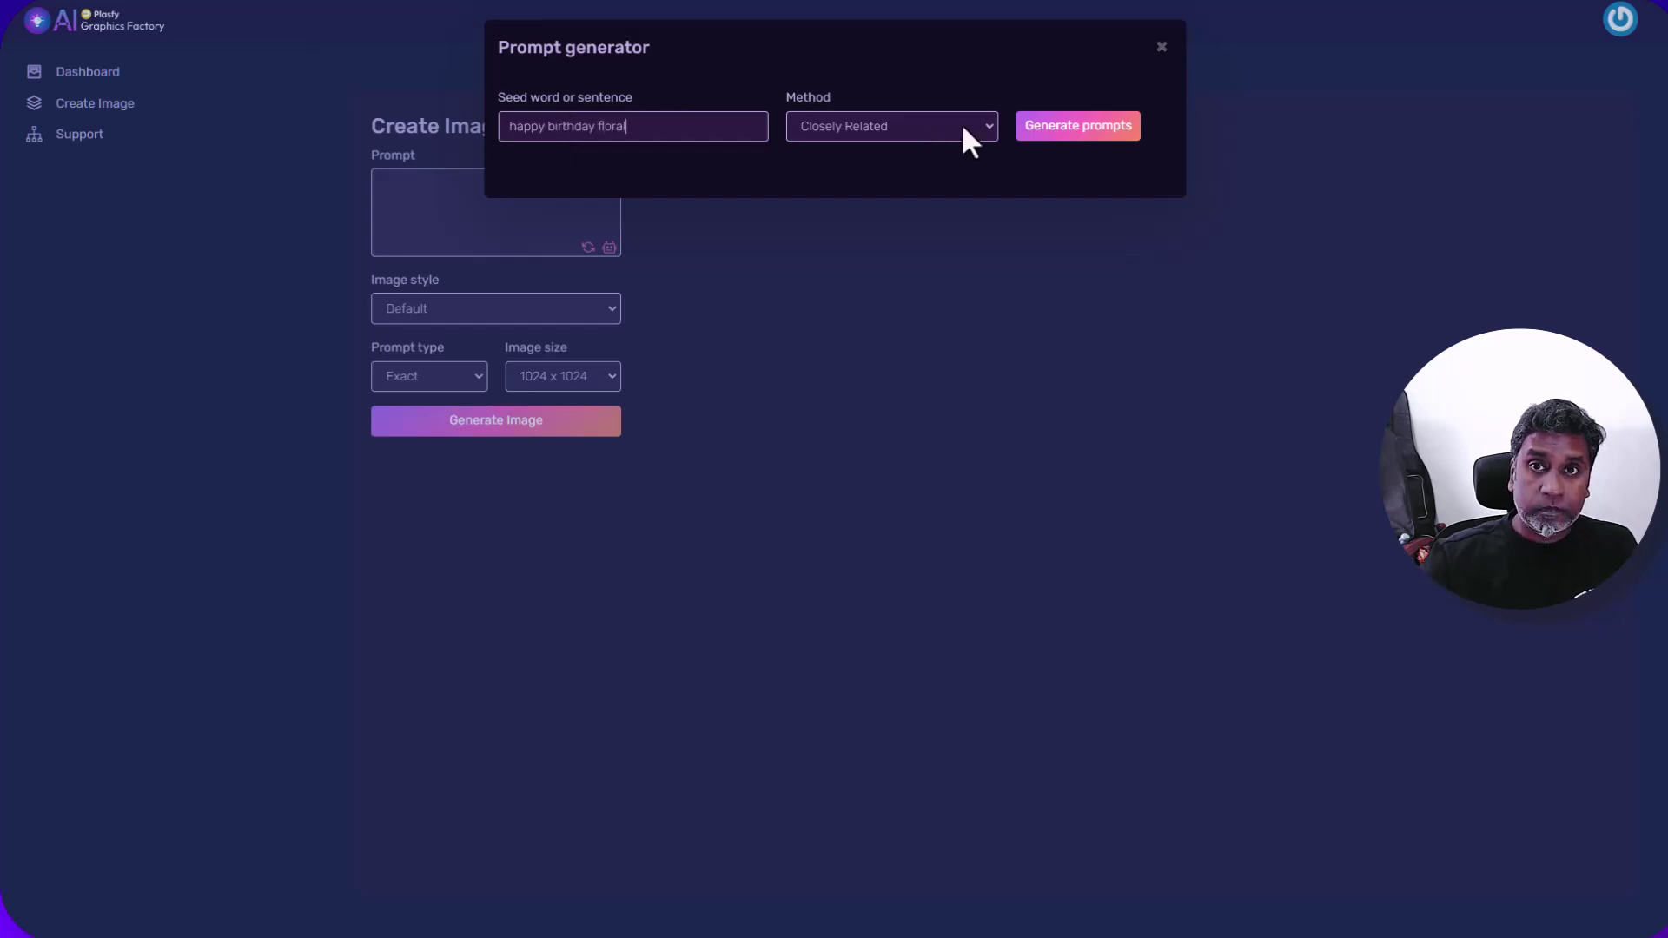
pyautogui.click(1065, 126)
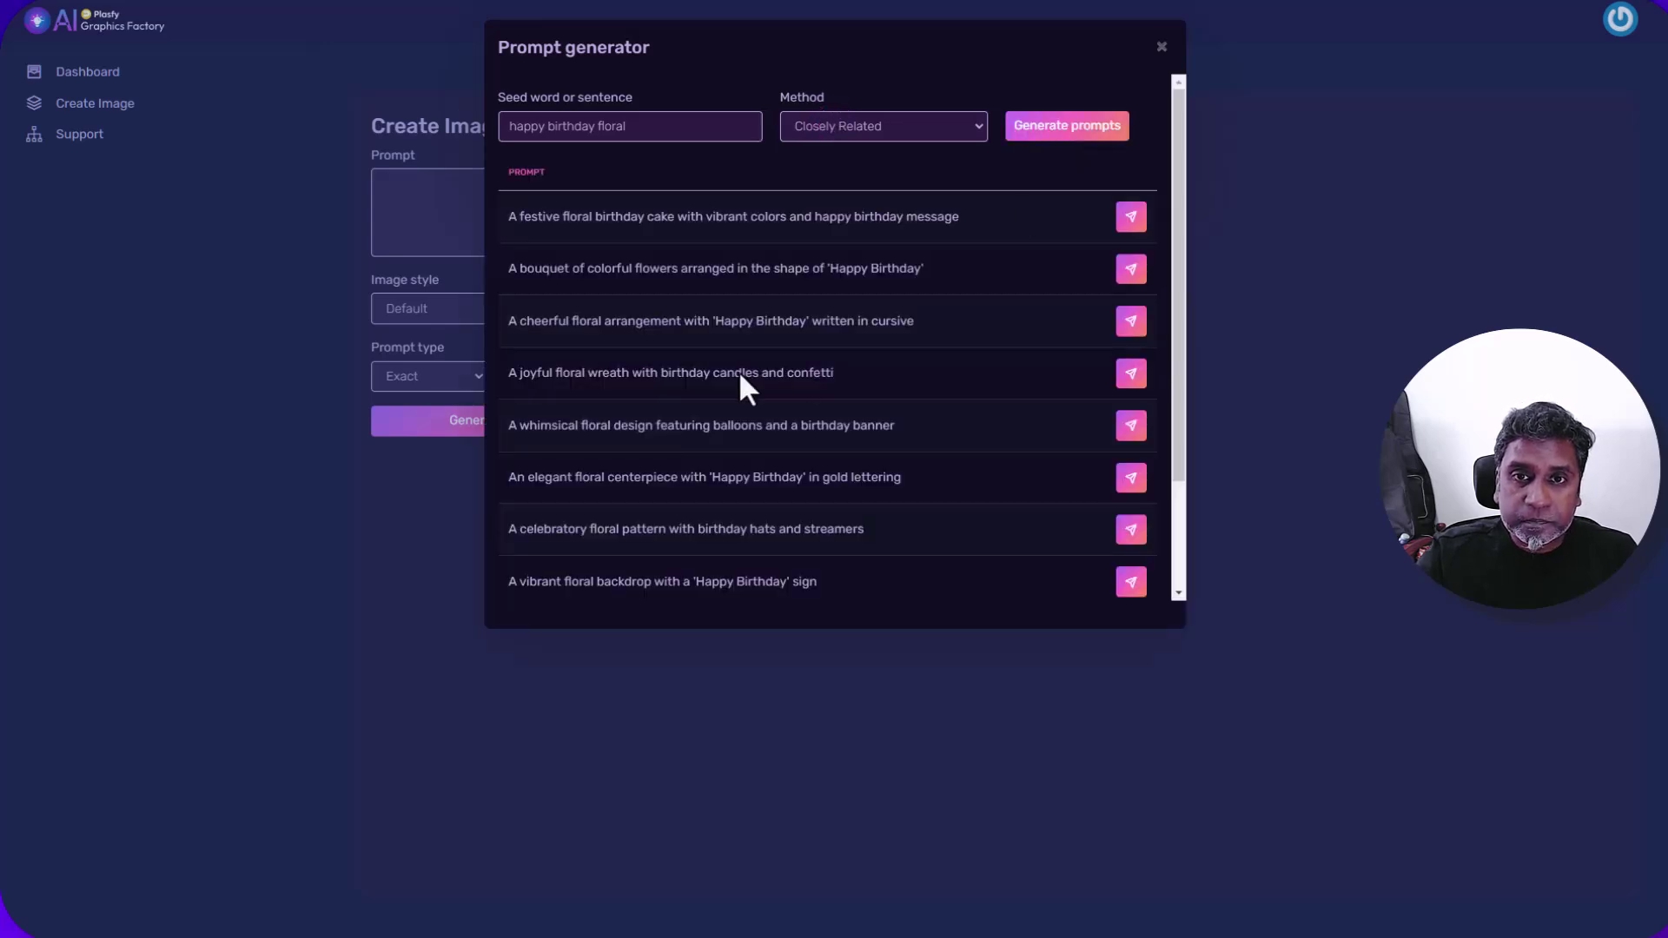
pyautogui.click(1130, 271)
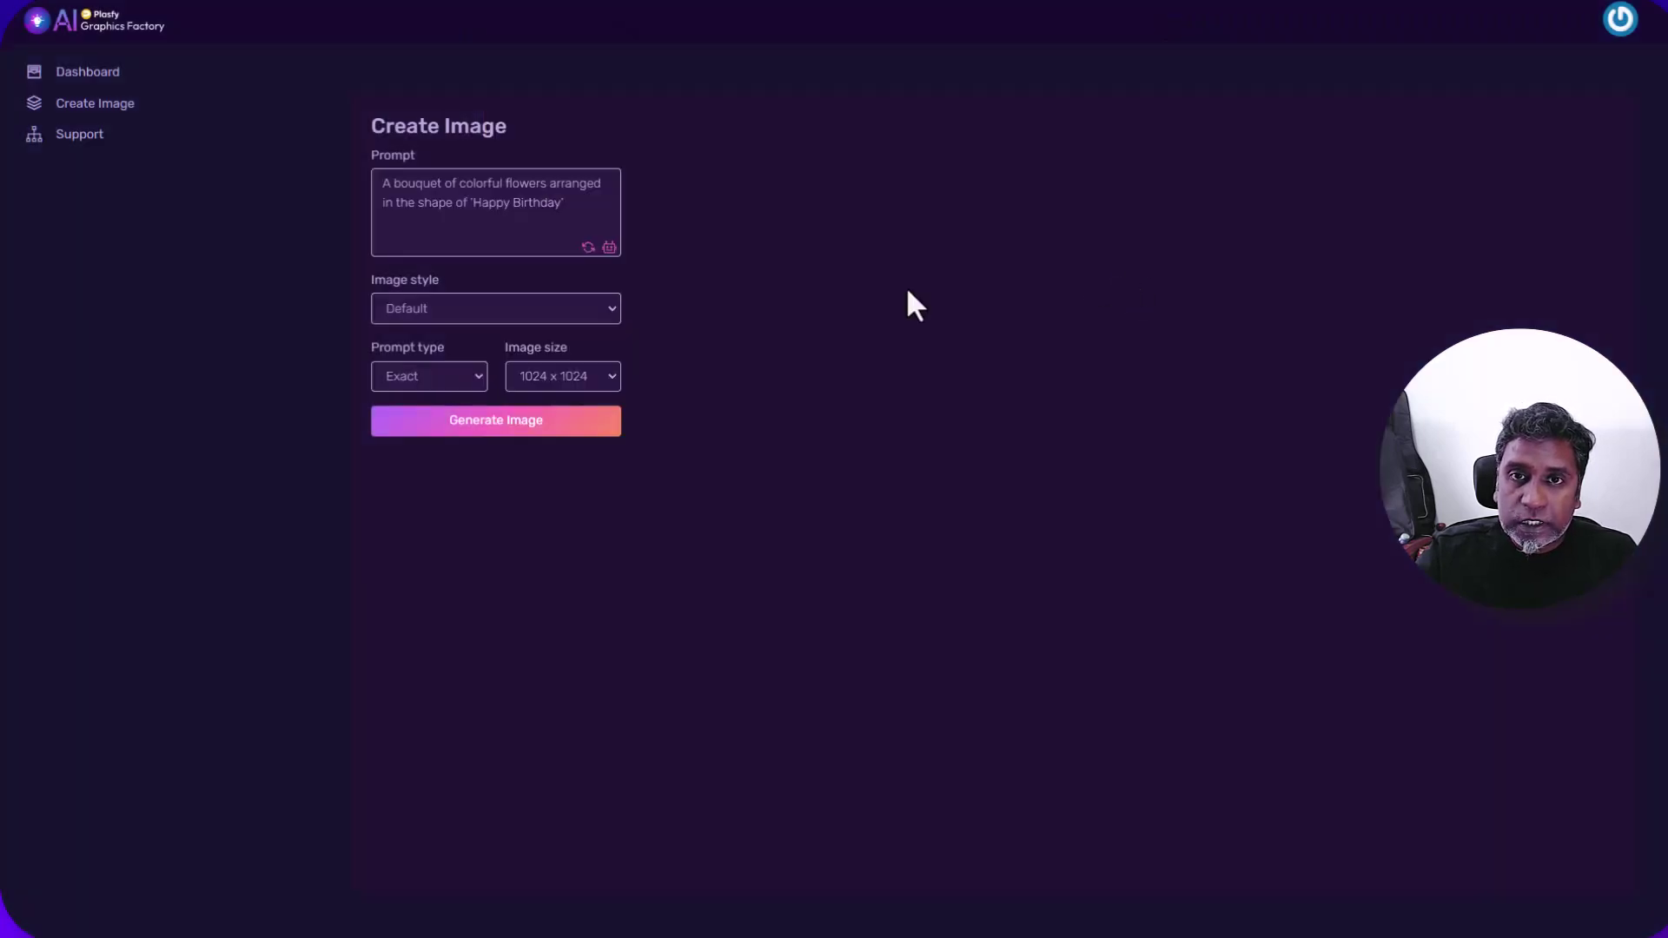
# - Set the image style to Realistic and generate the floral Happy Birthday image
pyautogui.click(482, 295)
pyautogui.click(420, 365)
pyautogui.click(519, 422)
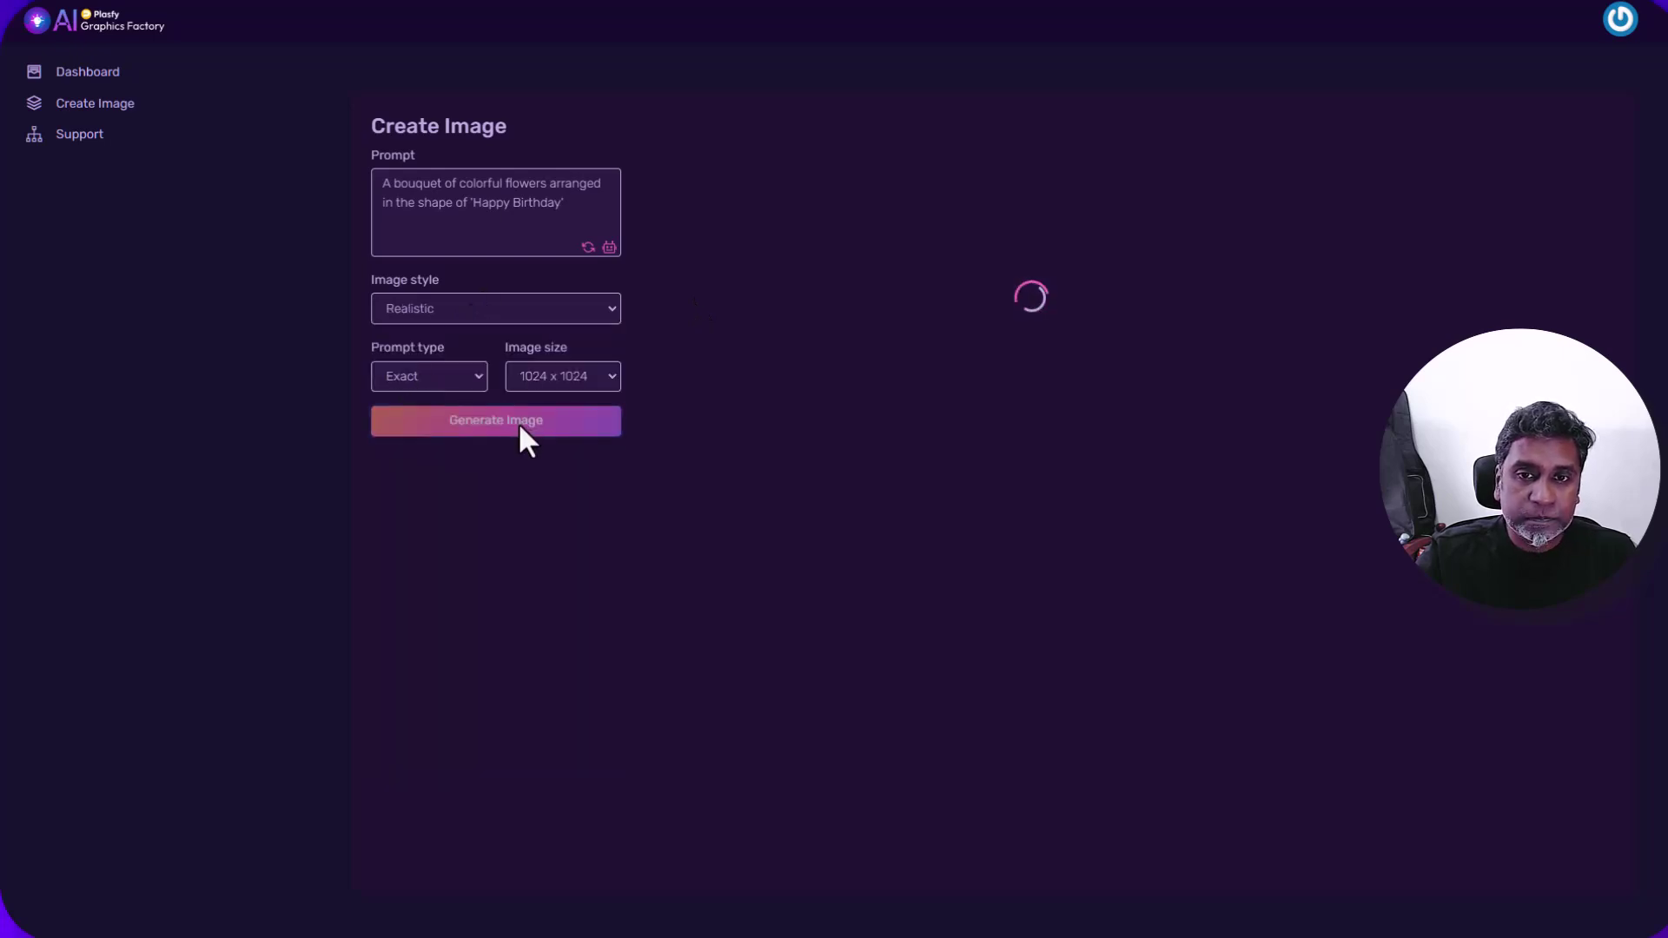